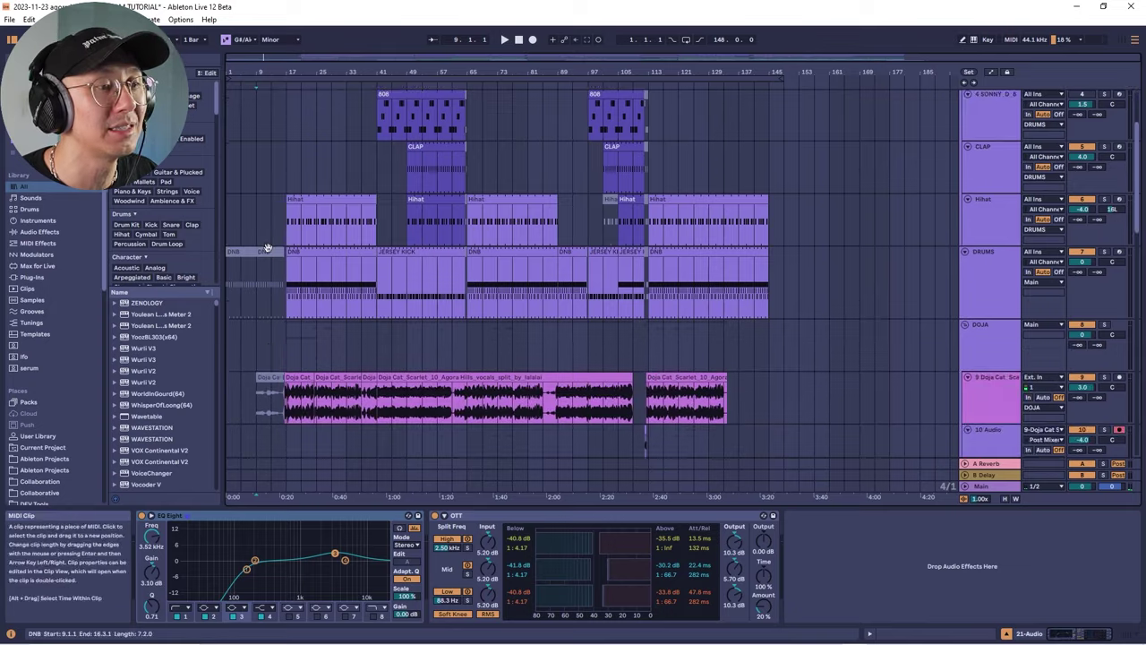
Solo the DOJA vocal group and set the playback start at bar 17 on the main vocal track.
click(284, 166)
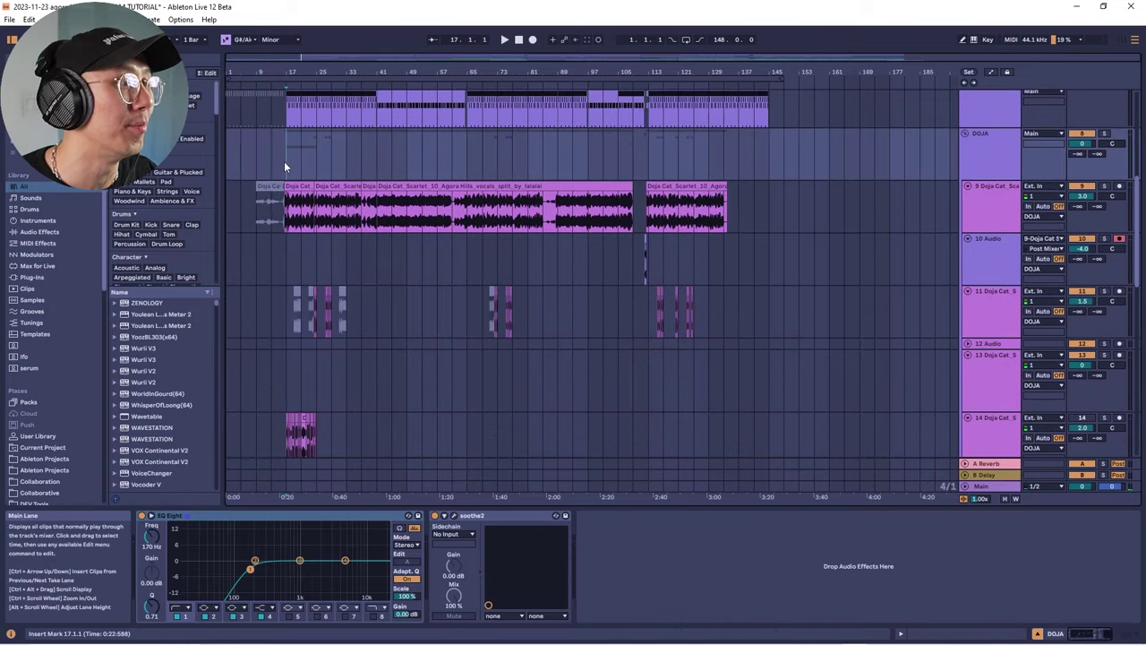
click(985, 144)
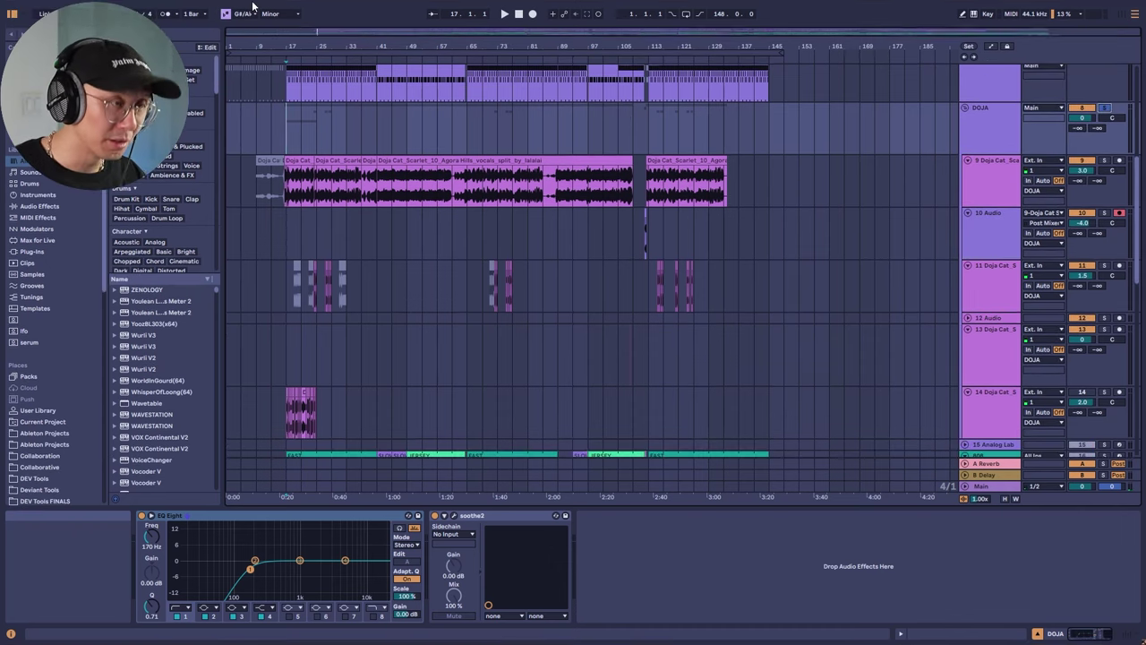
click(290, 135)
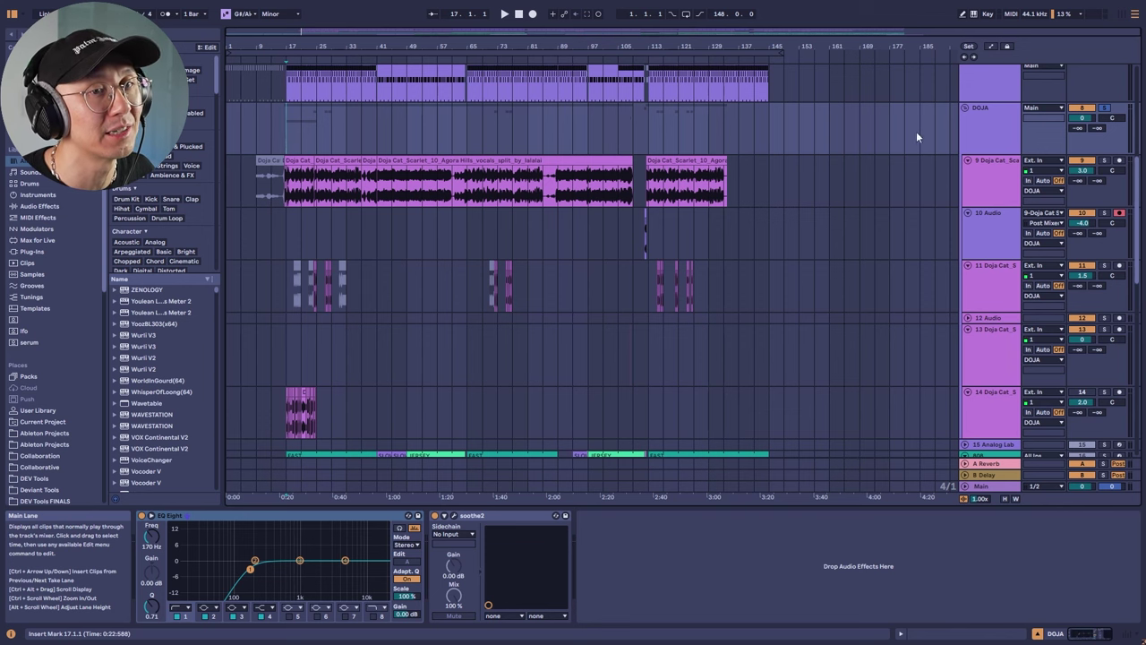
click(985, 133)
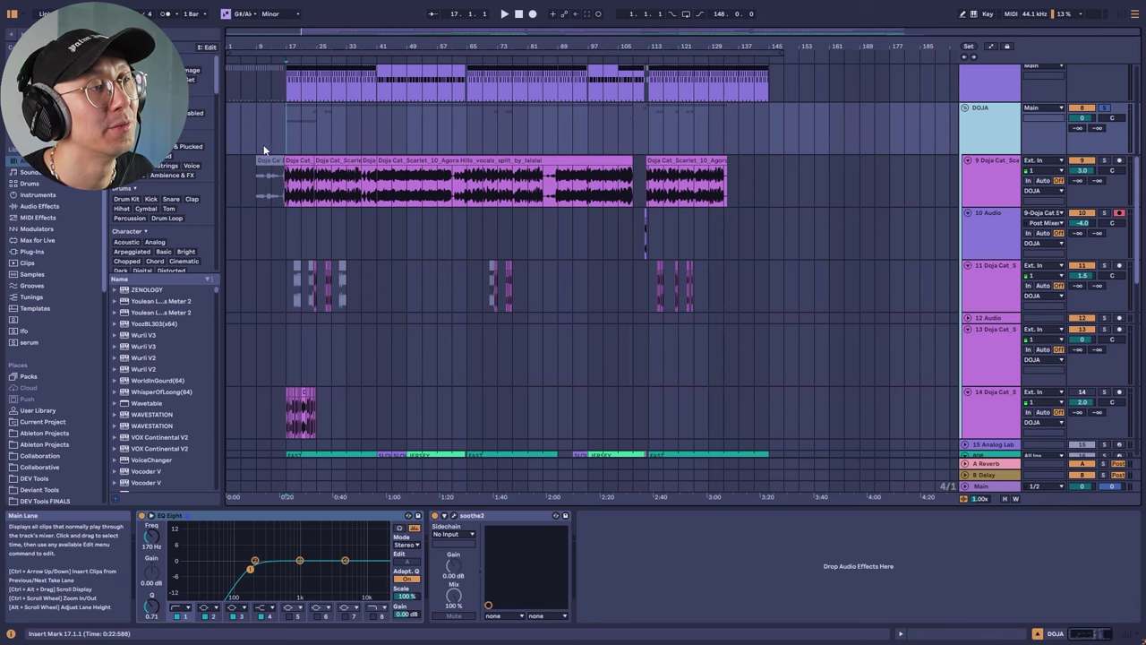
click(290, 190)
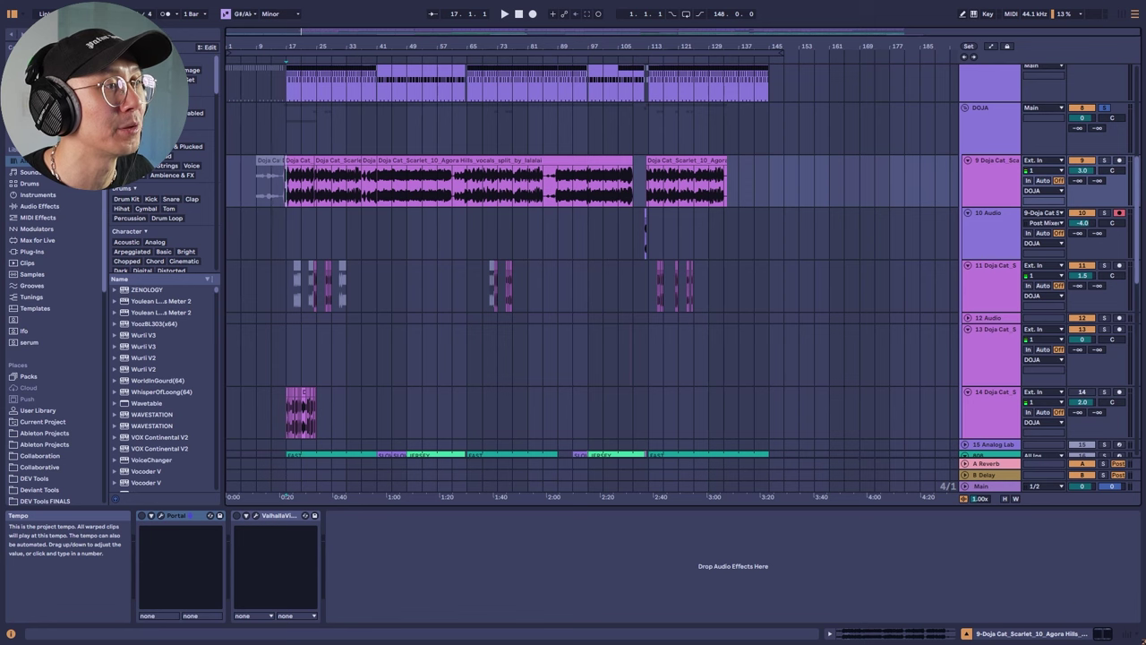
Play the soloed vocals from bar 17, then select the first full vocal clip and replay it.
key(space)
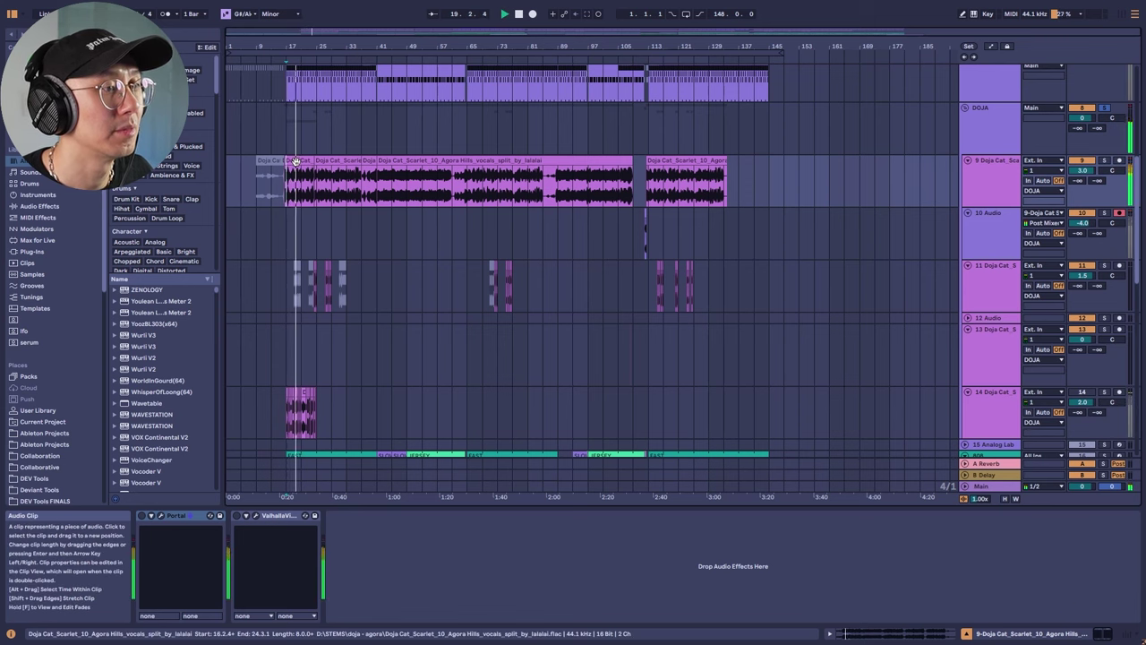
double_click(295, 162)
key(space)
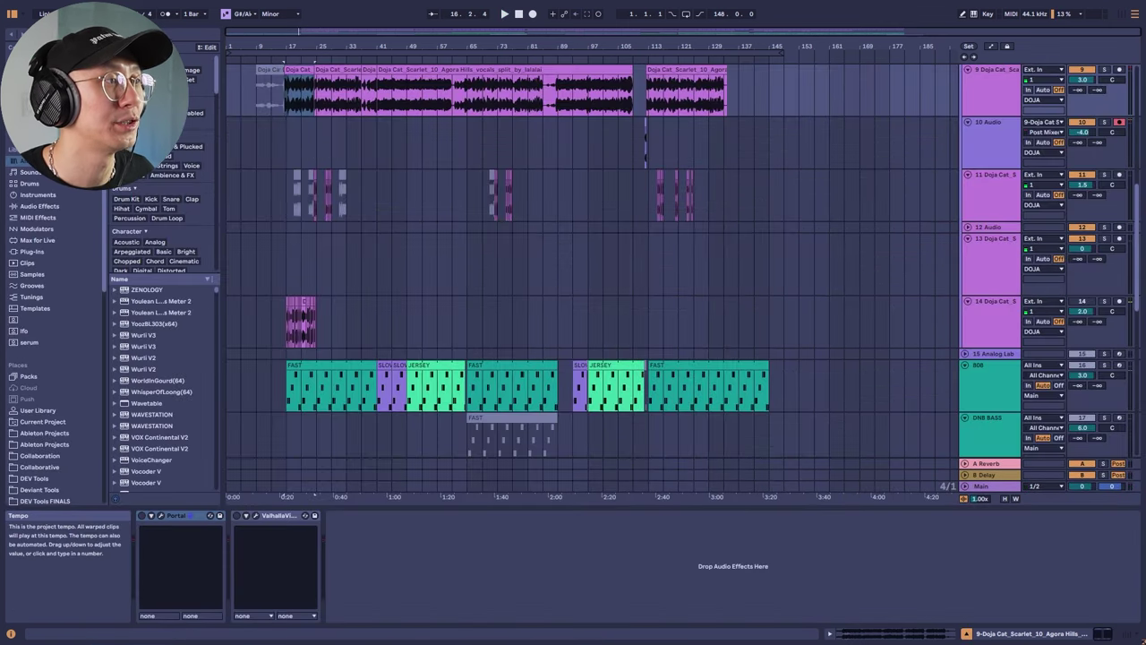
key(space)
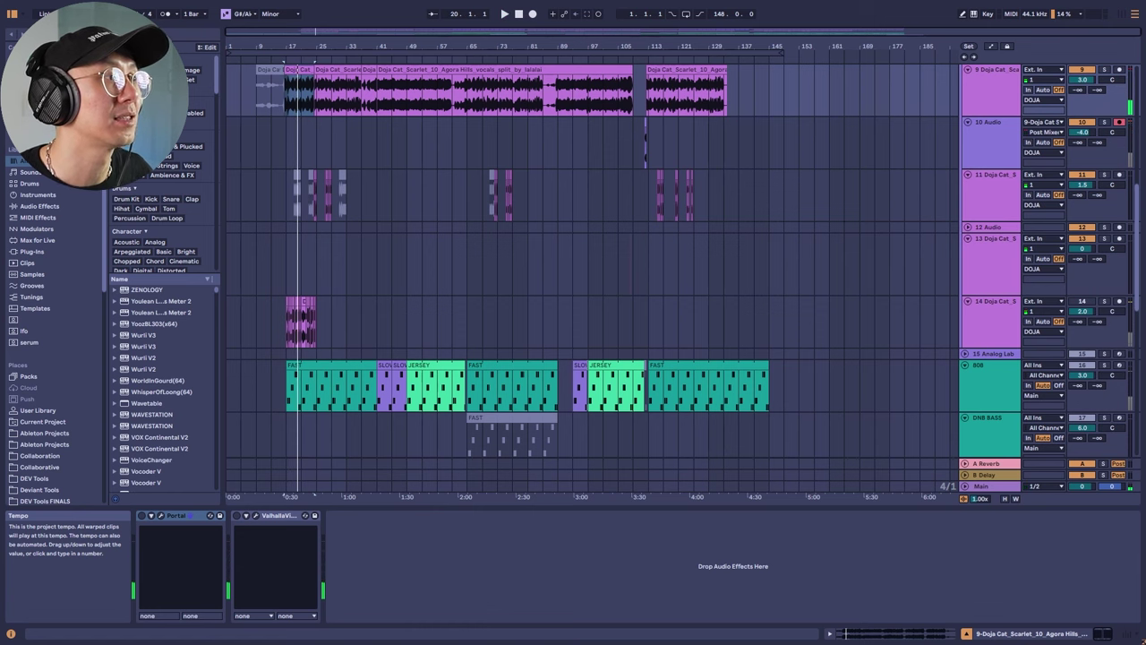
Return the insert marker to bar 17, look over the arrangement's tracks and listen to the vocals again.
click(283, 137)
scroll(283, 144, up, 10)
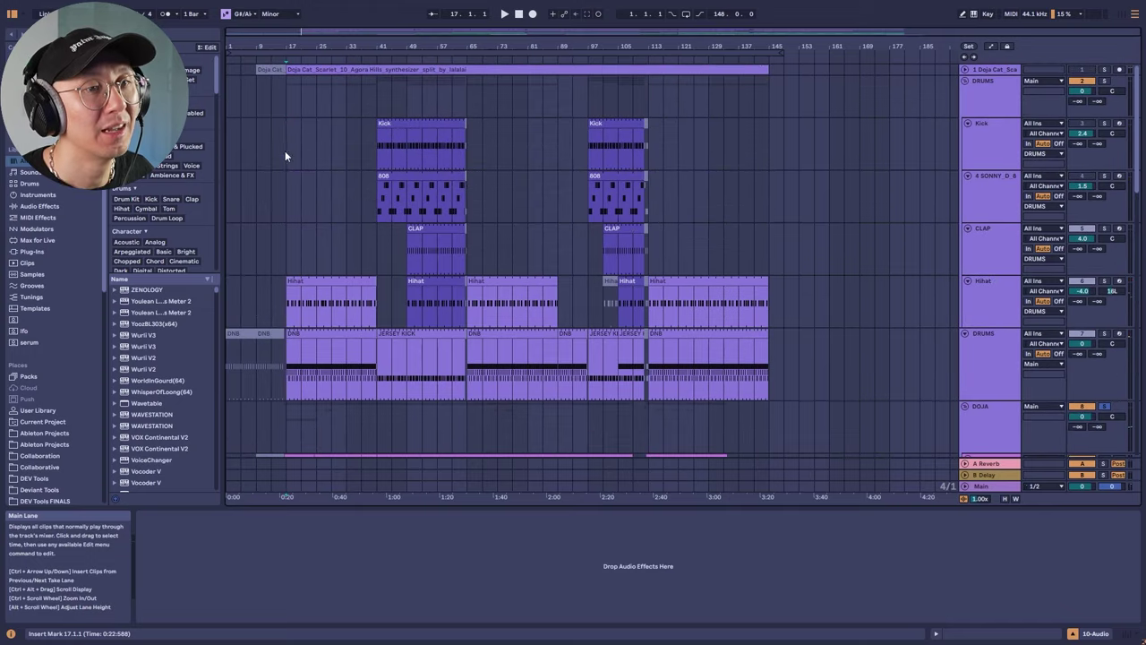
scroll(286, 157, down, 10)
key(space)
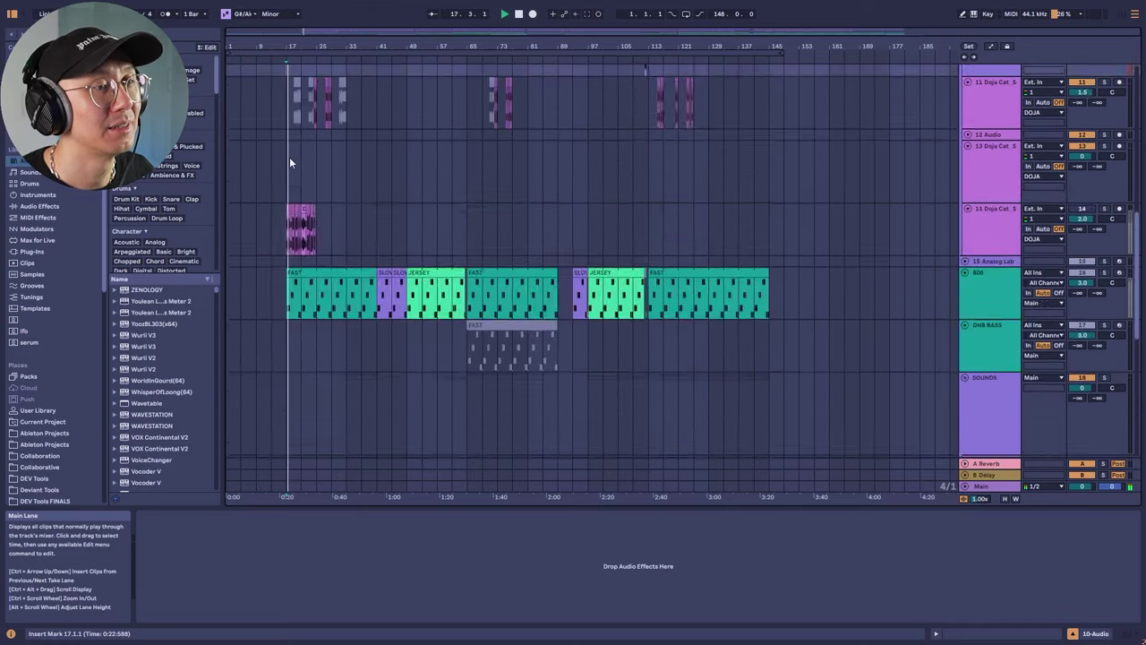
scroll(289, 162, up, 5)
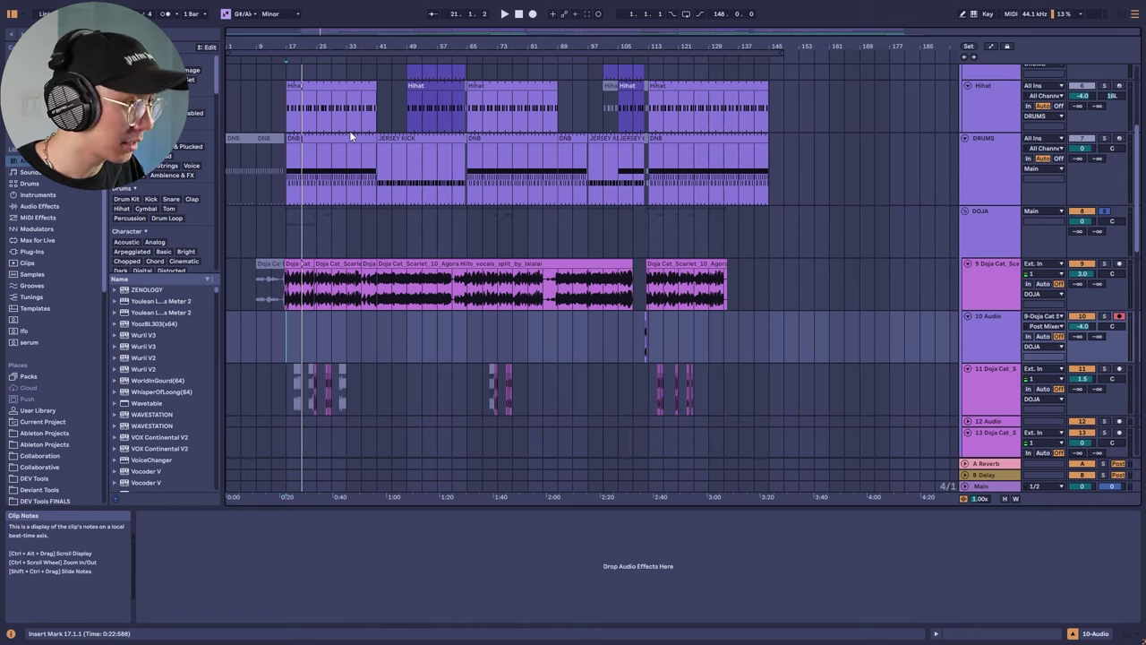
Solo the DRUMS track instead of the DOJA group and play it from bar 17.
click(287, 164)
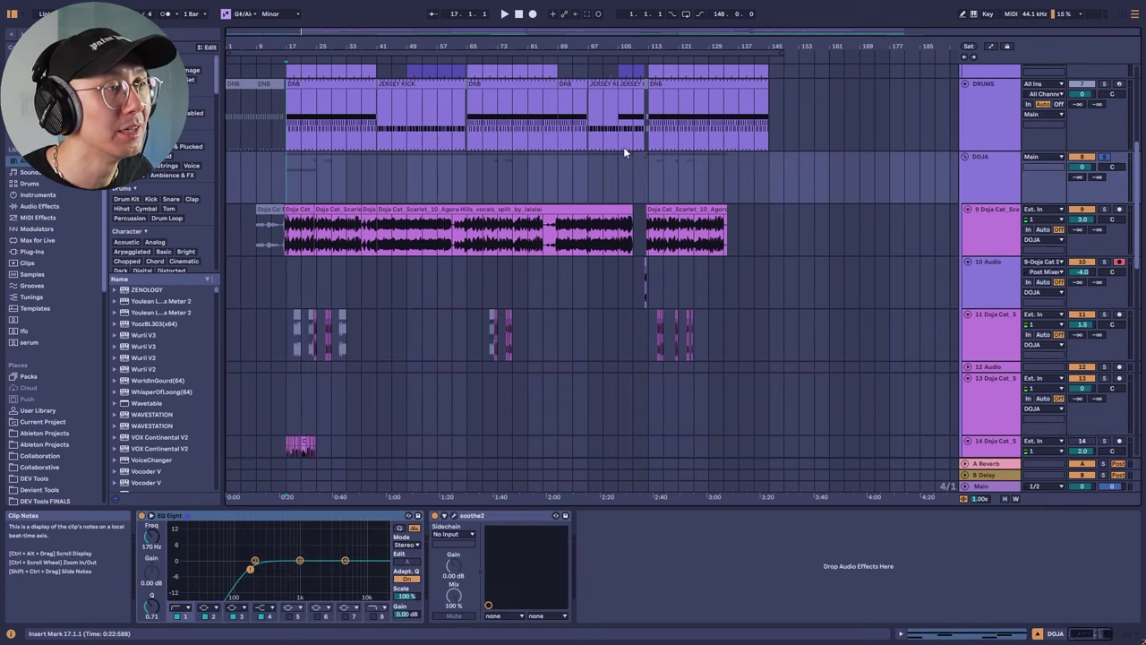
scroll(716, 161, up, 1)
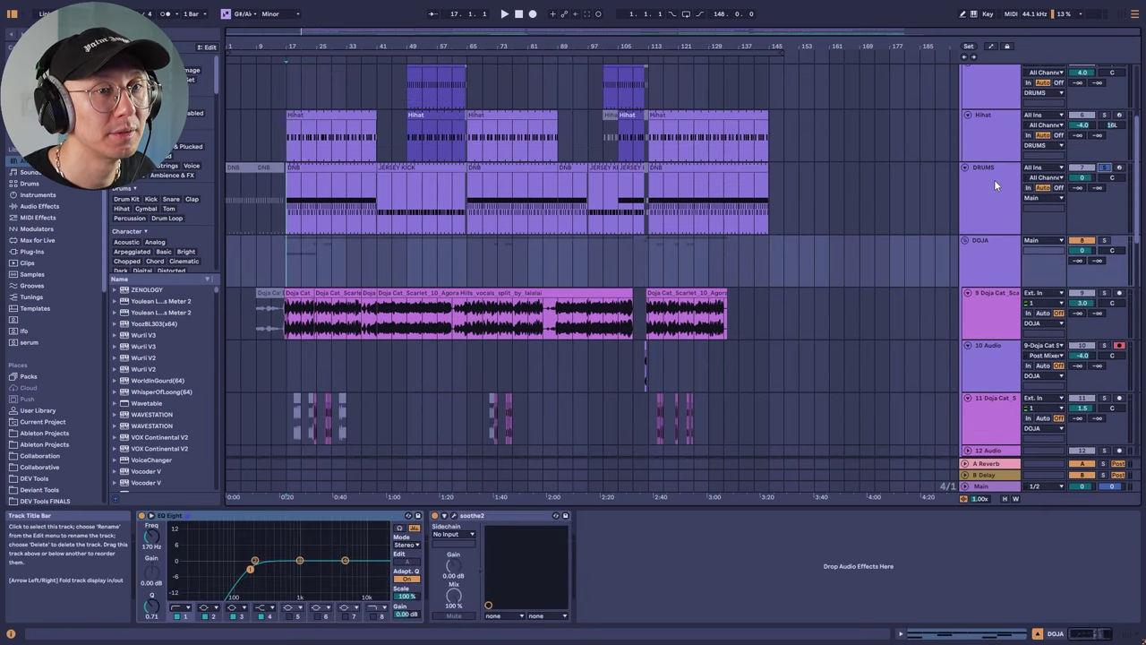
click(994, 179)
key(space)
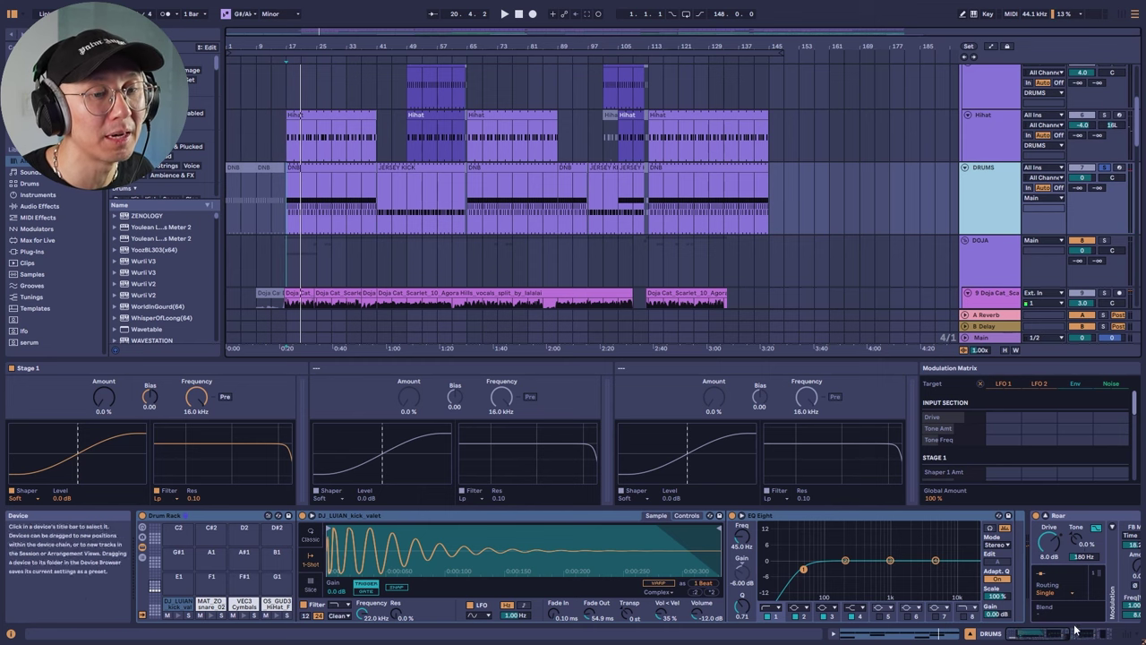
Bypass Roar, the EQ Eight after it, Pro-Q 3 and Utility on the DRUMS track, and play the drums without them.
drag(1074, 636, 1127, 637)
click(998, 516)
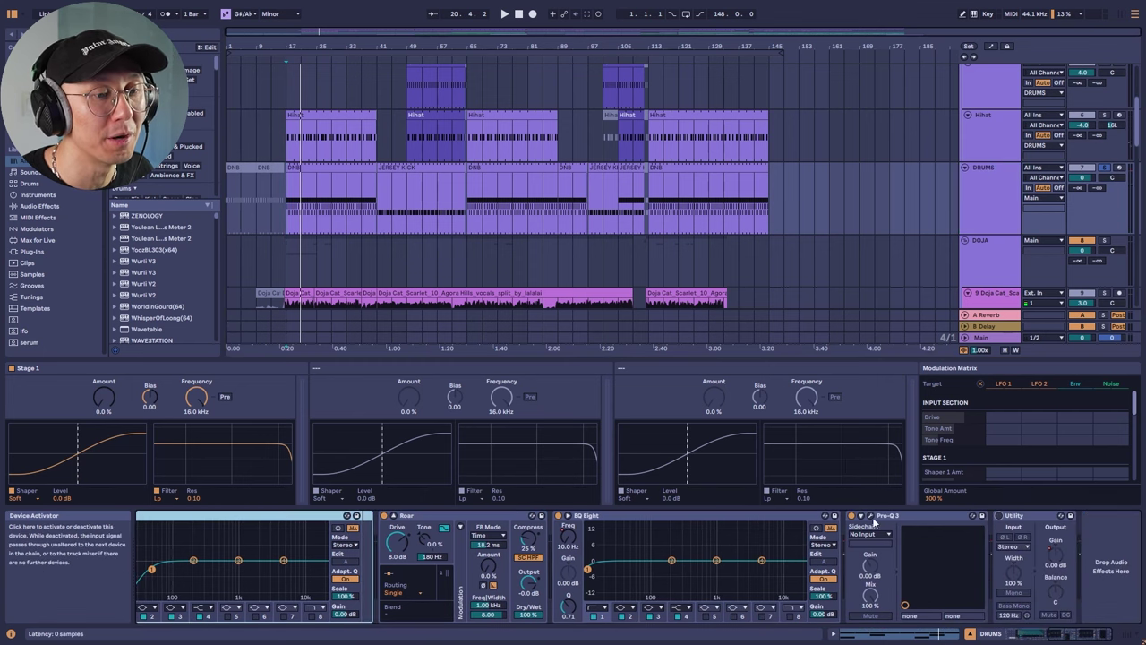
click(560, 516)
click(384, 516)
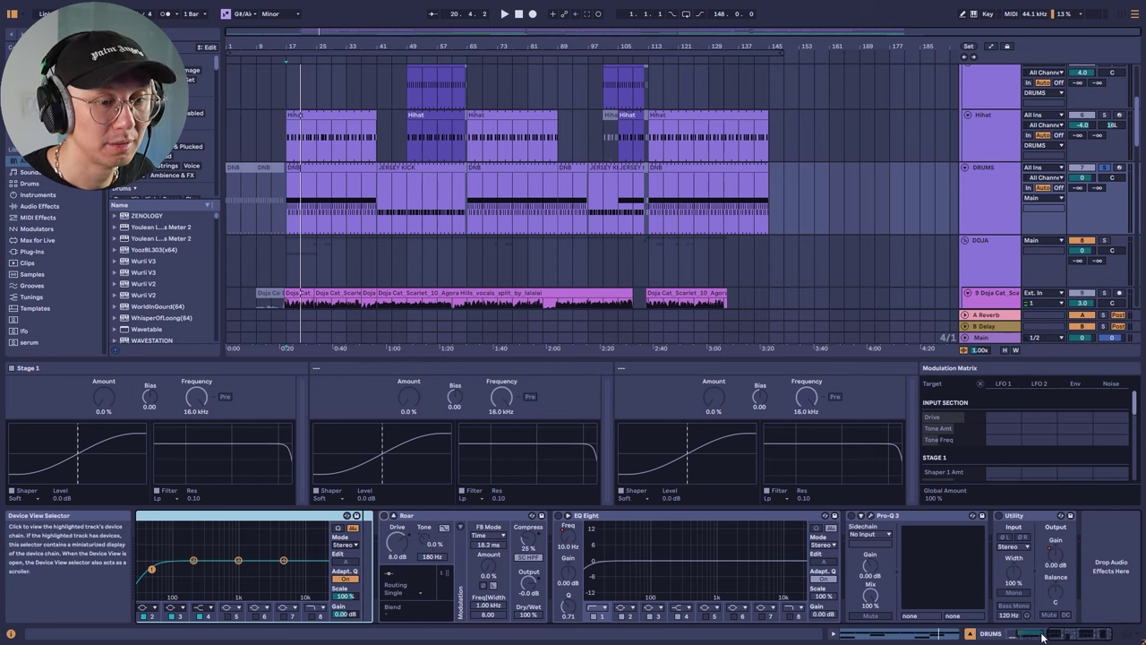
scroll(842, 564, left, 5)
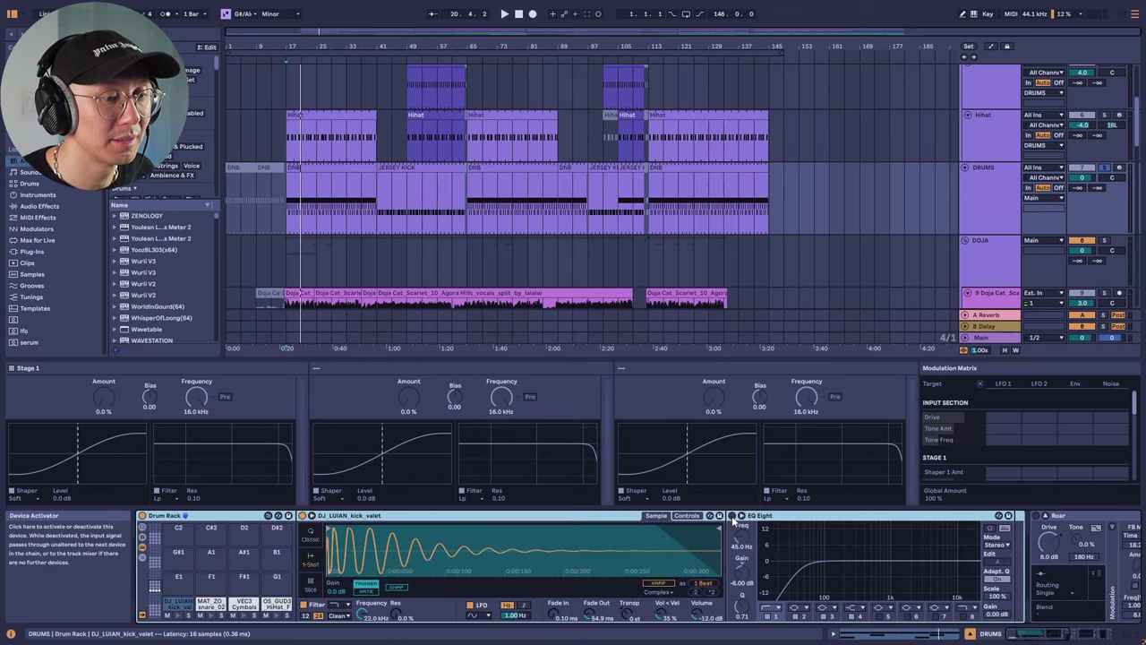
key(space)
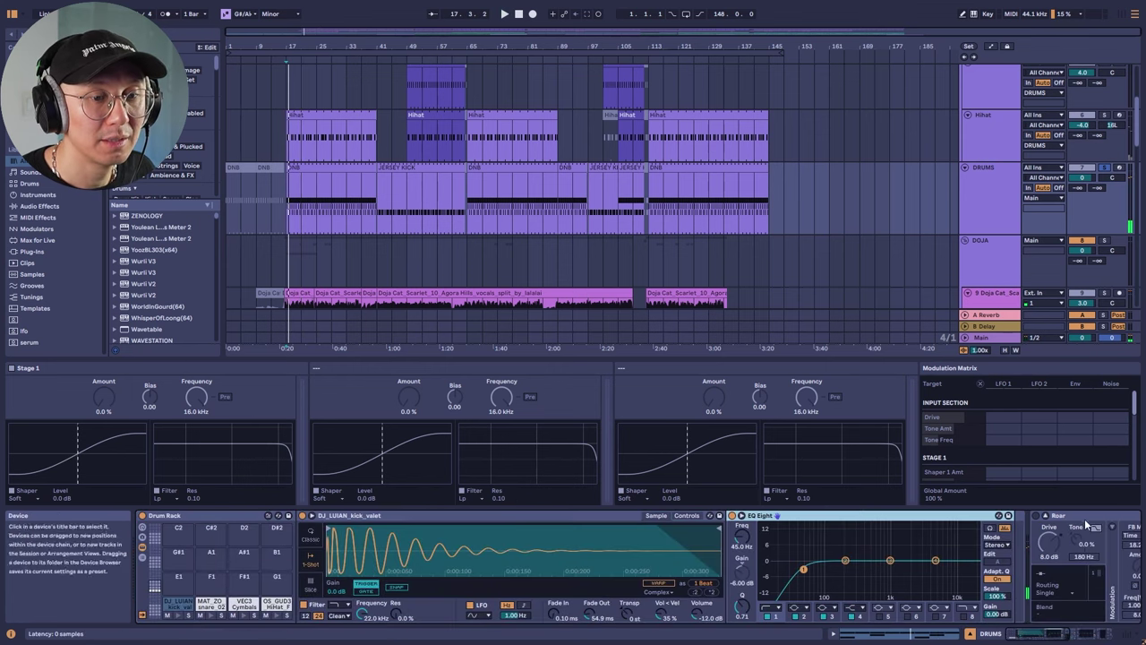
Activate Roar in the DRUMS chain and examine its expanded and compact views, leaving the expanded view closed.
scroll(1075, 638, right, 5)
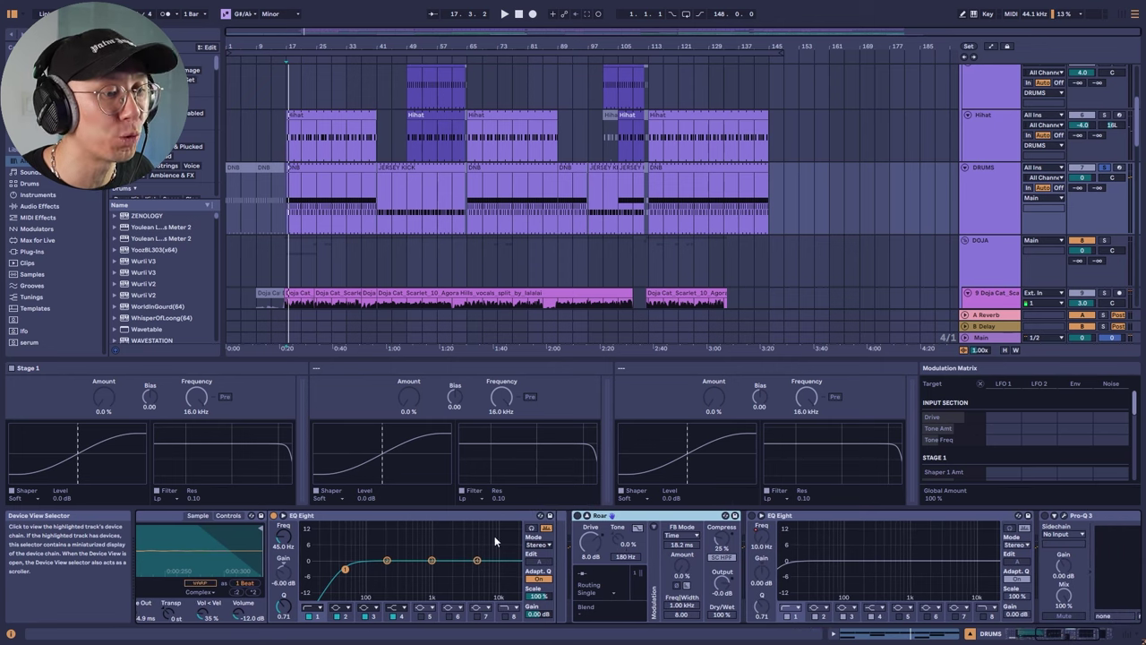
click(577, 519)
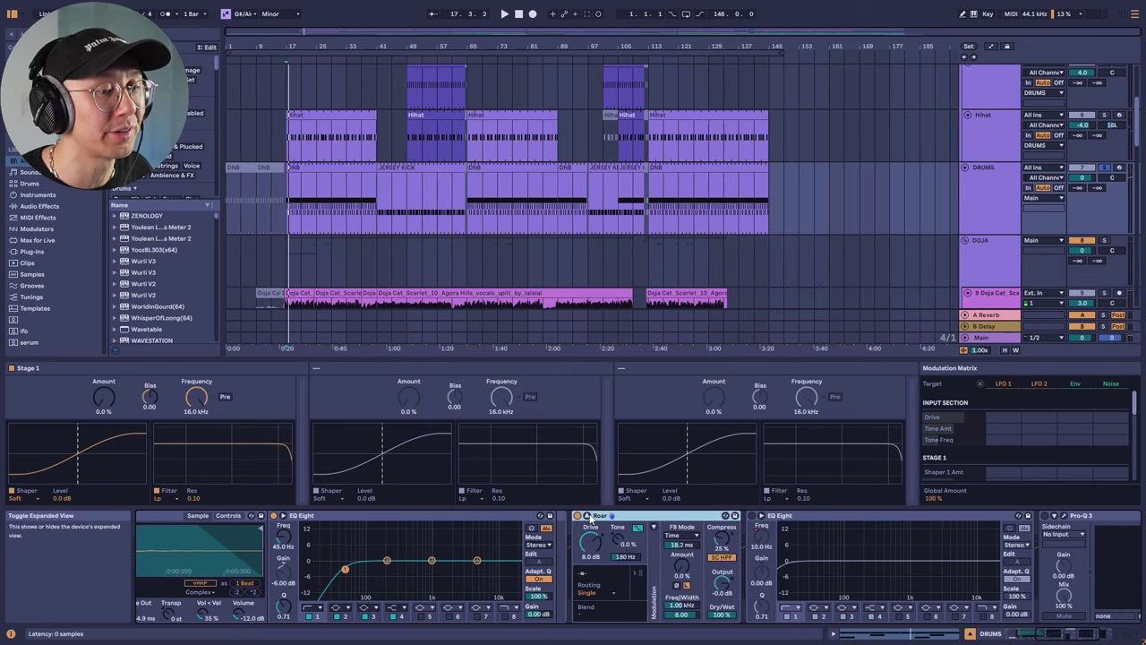
click(588, 517)
click(587, 517)
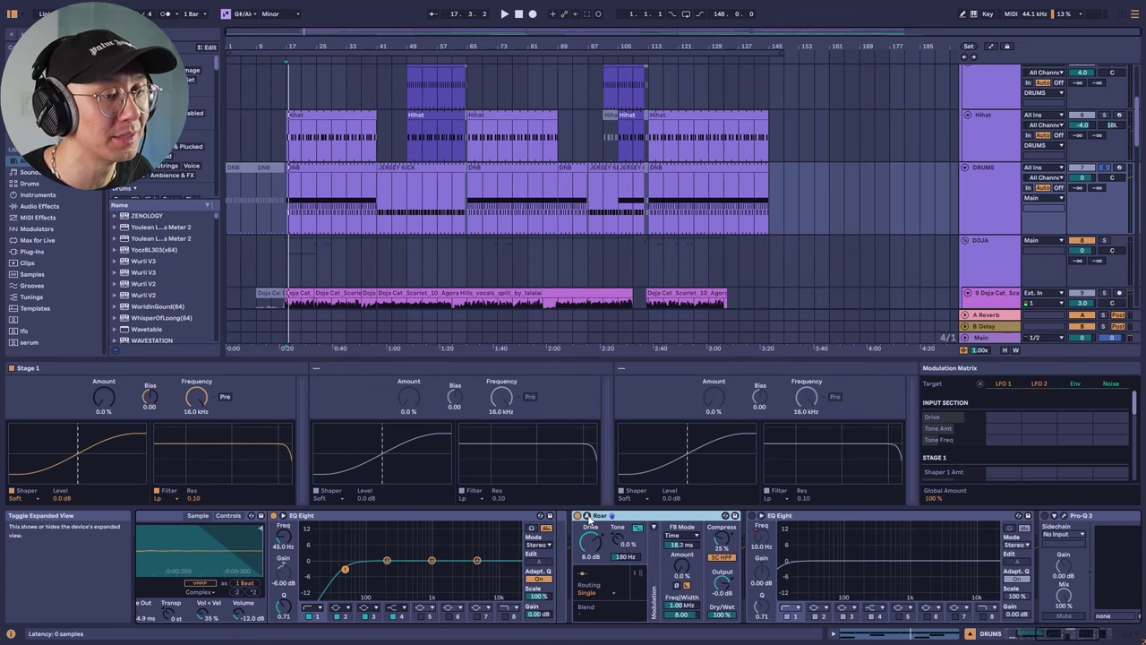
click(587, 516)
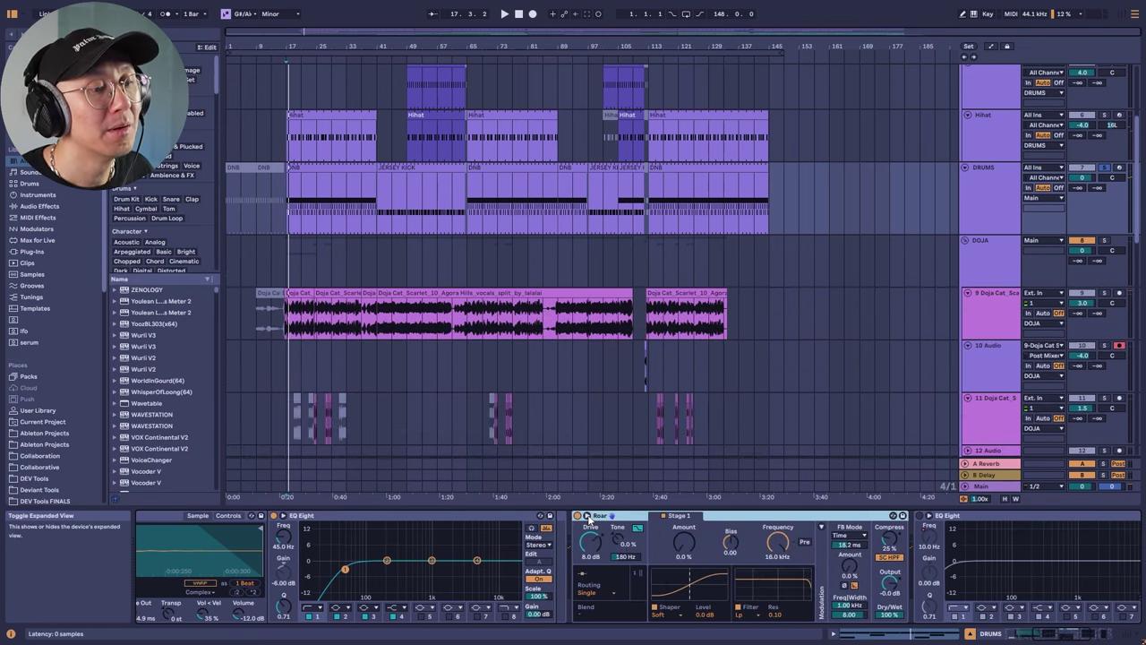
click(587, 517)
click(587, 516)
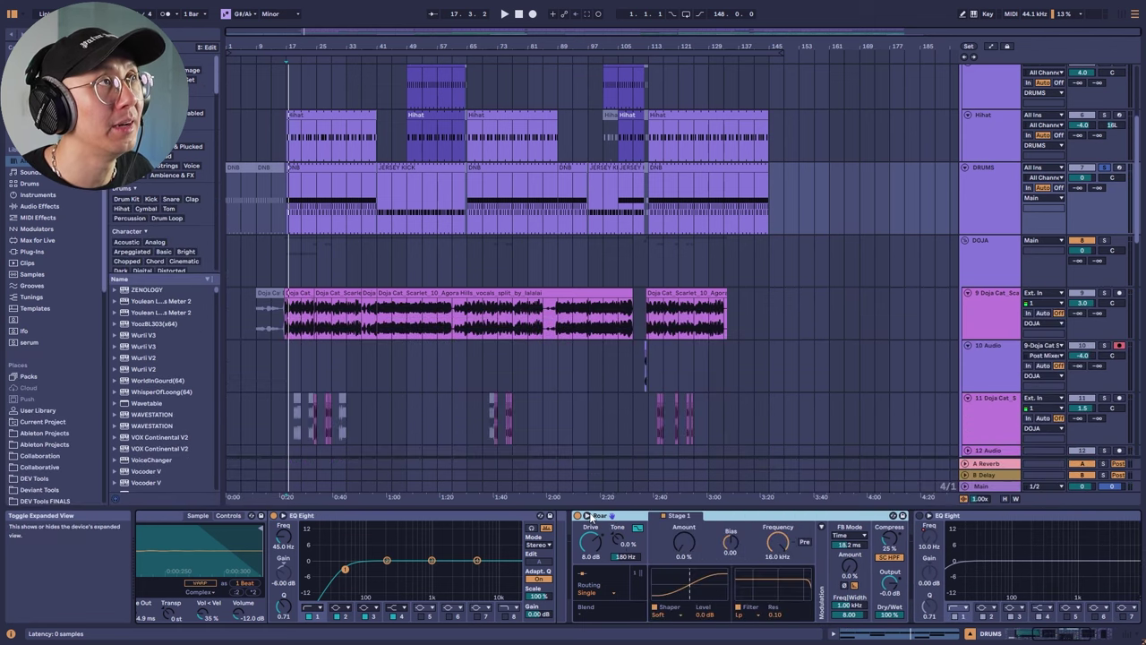
click(587, 517)
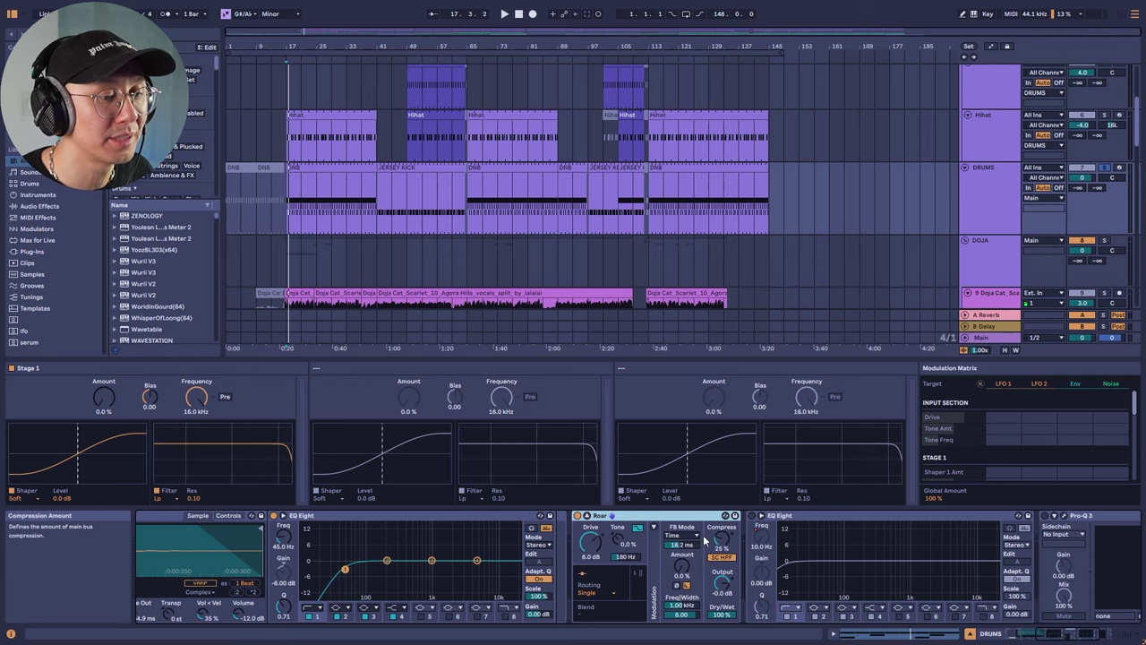
click(587, 515)
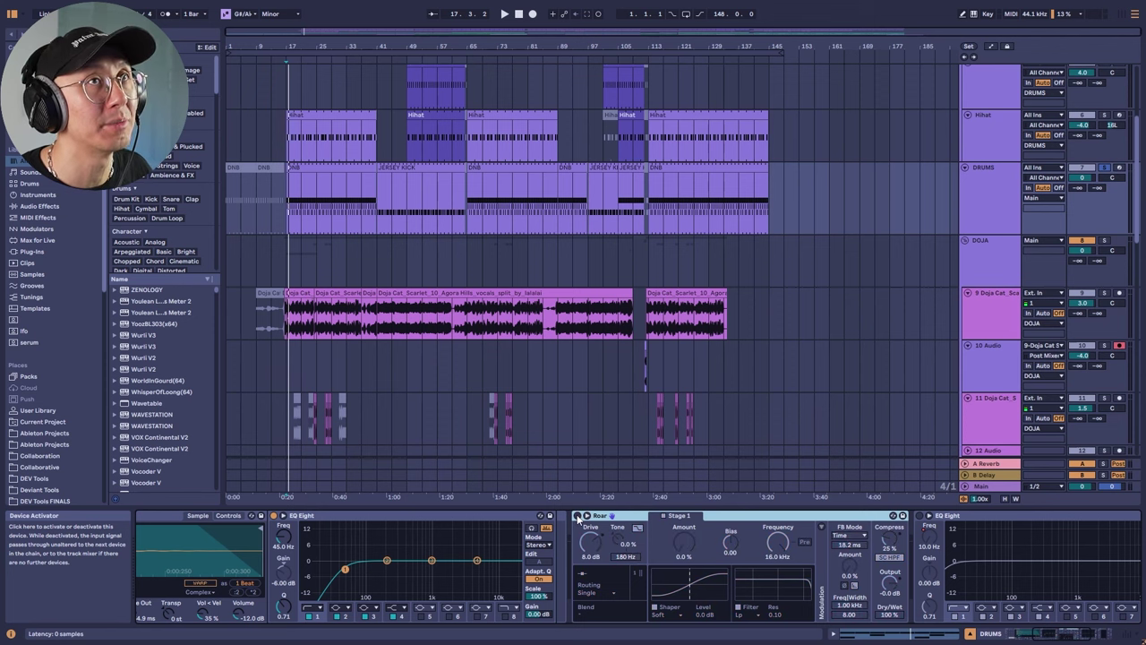
Play the drums and reactivate Roar, the EQ Eight after it, Pro-Q 3 and Utility, checking the Pro-Q 3 curve.
key(space)
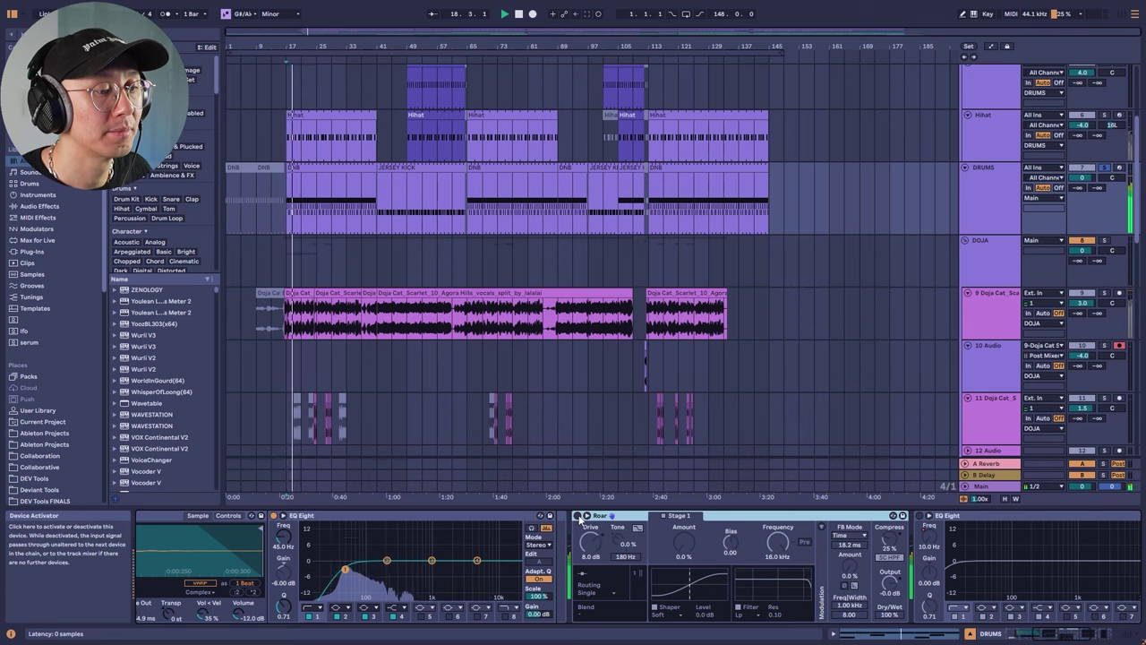
click(577, 517)
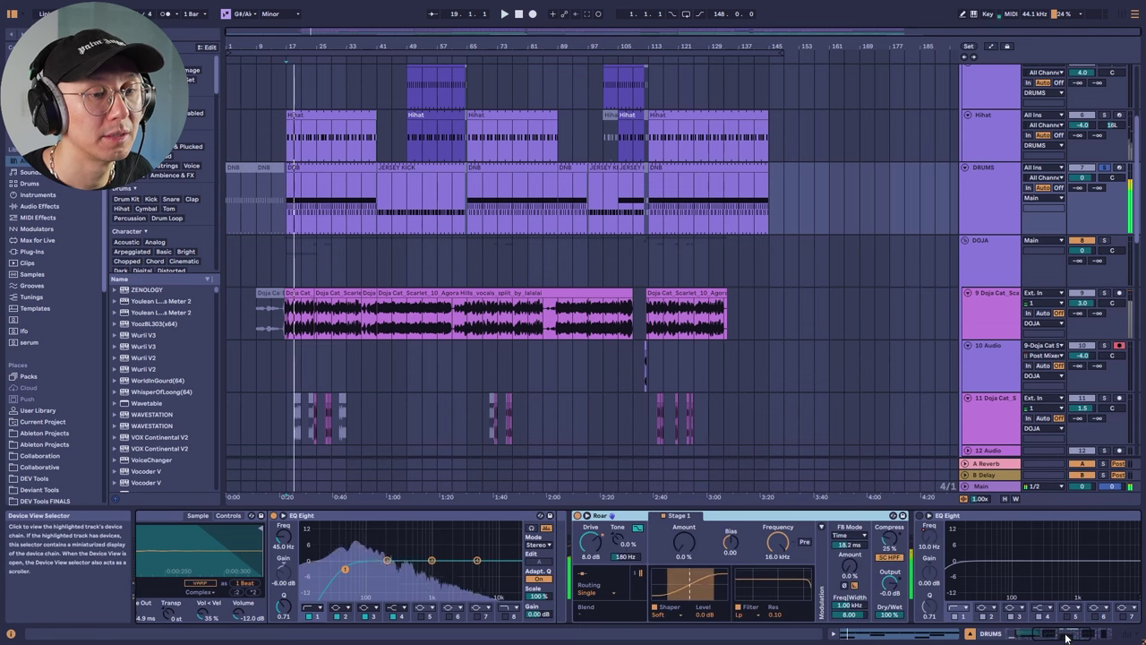
click(1093, 634)
click(559, 516)
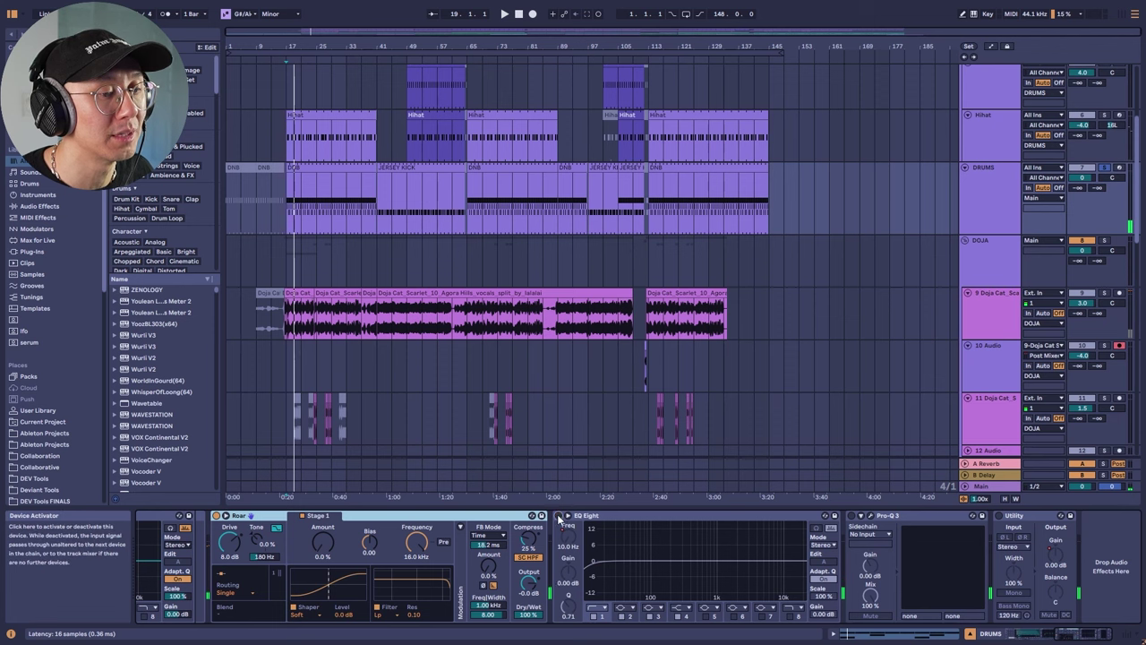
click(857, 517)
click(869, 516)
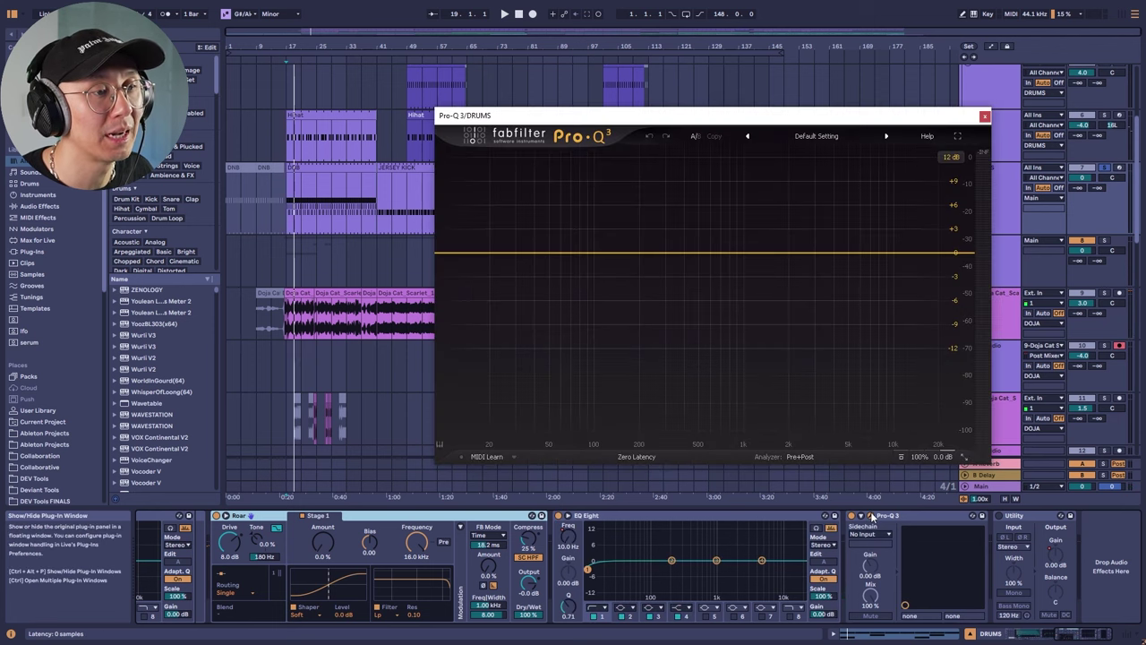
click(985, 118)
click(1000, 517)
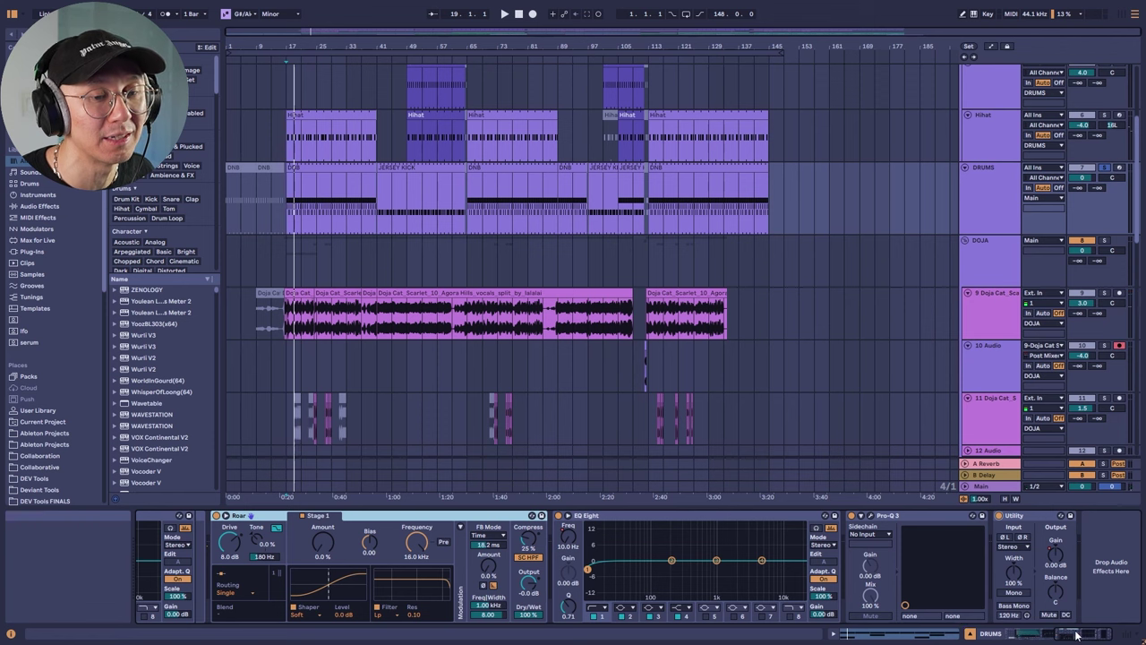
Open the DNB clip at bar 17 on the DRUMS track and select all its closed hi-hat notes.
drag(1077, 634, 1033, 636)
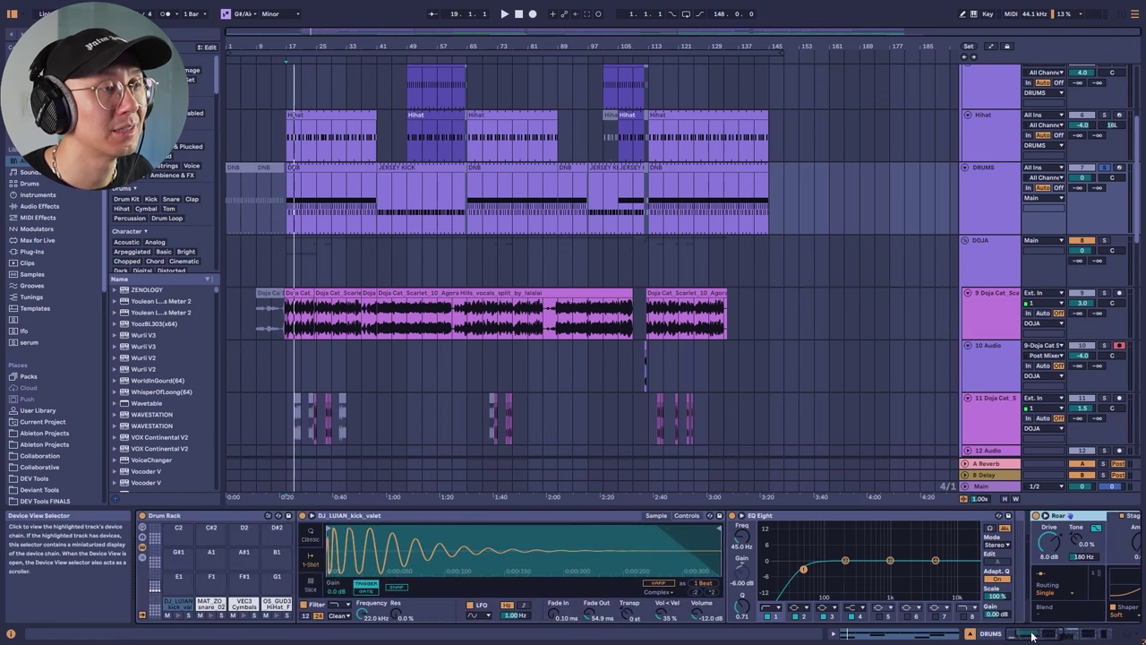
double_click(316, 167)
click(620, 339)
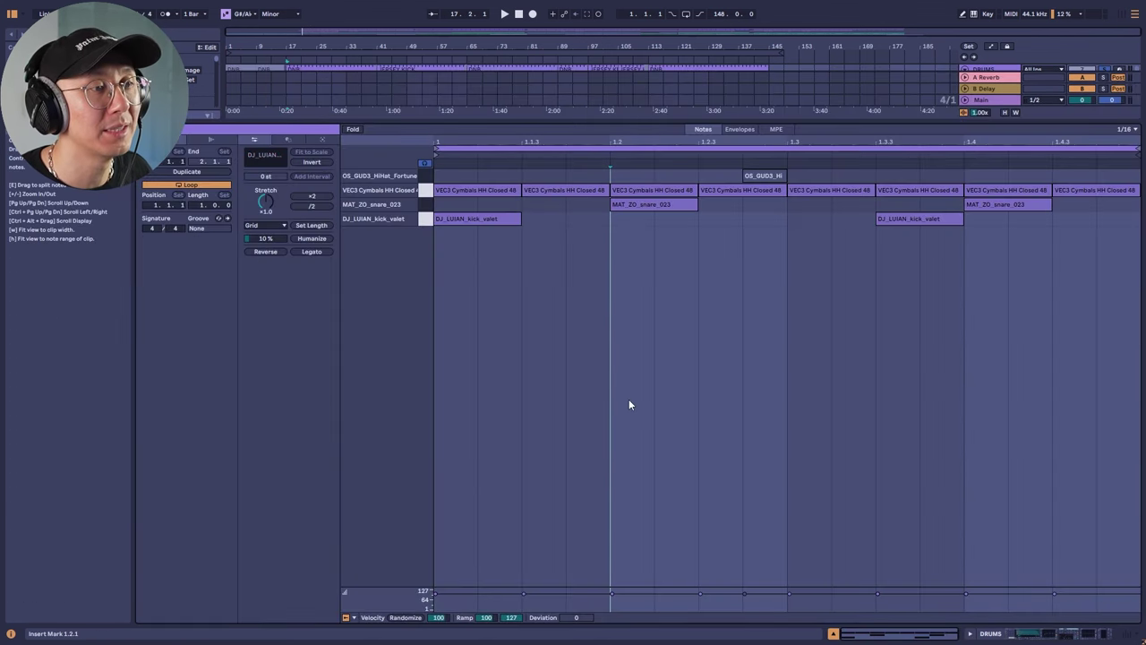
click(426, 190)
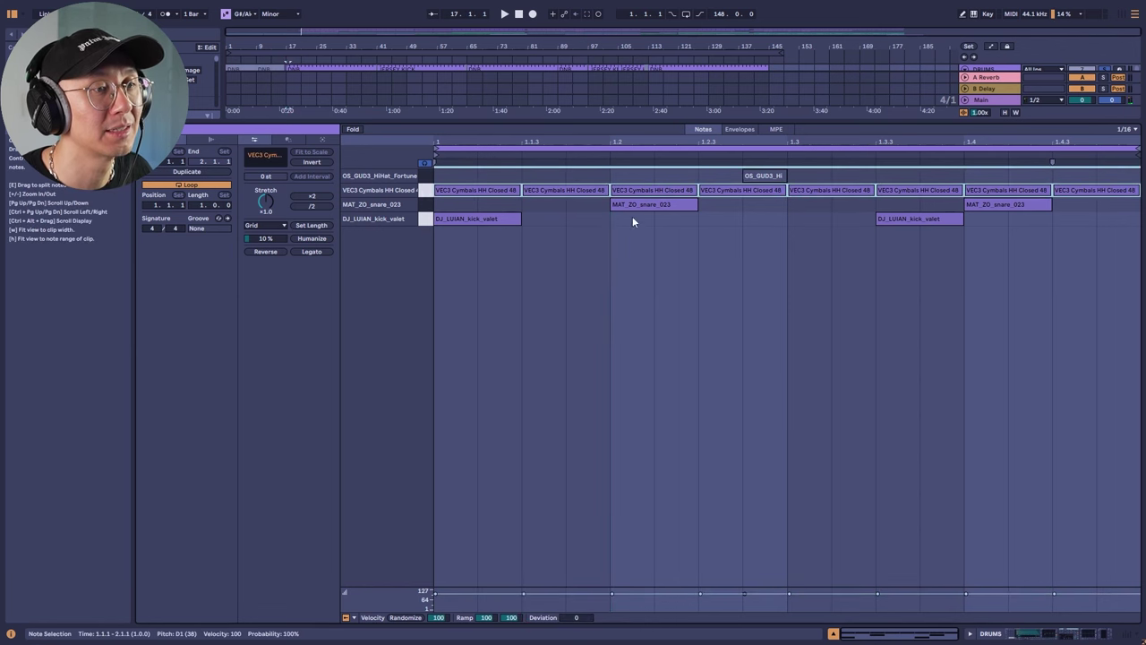
Play the DNB drum pattern in the note editor, then return to the DRUMS track's device chain.
key(space)
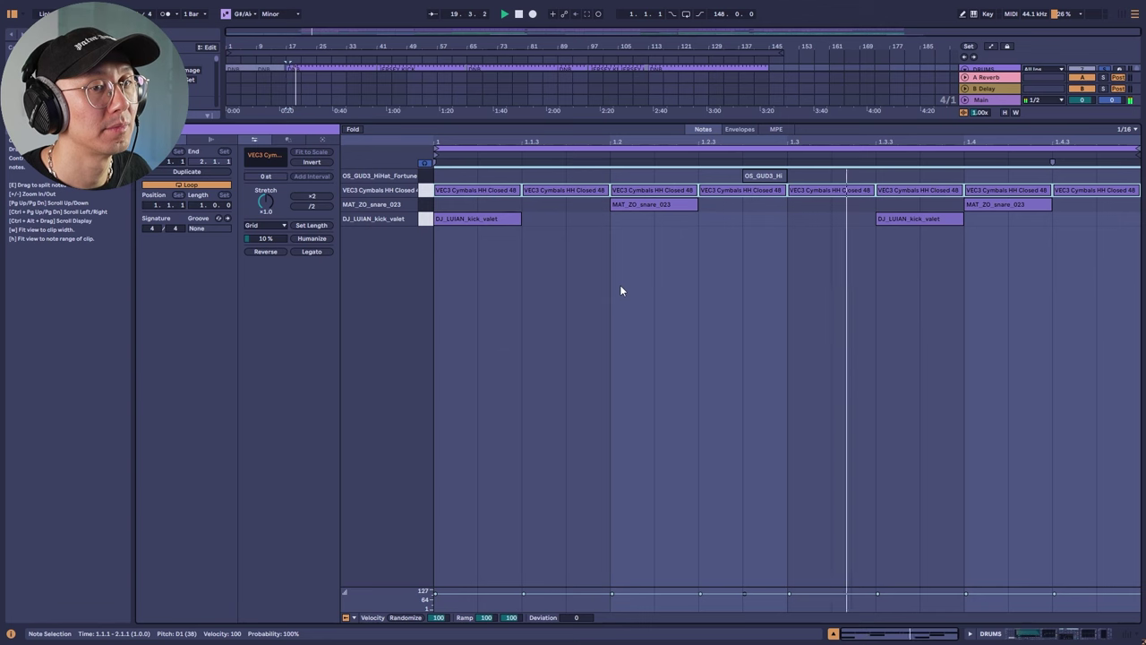
key(space)
key(shift+Tab)
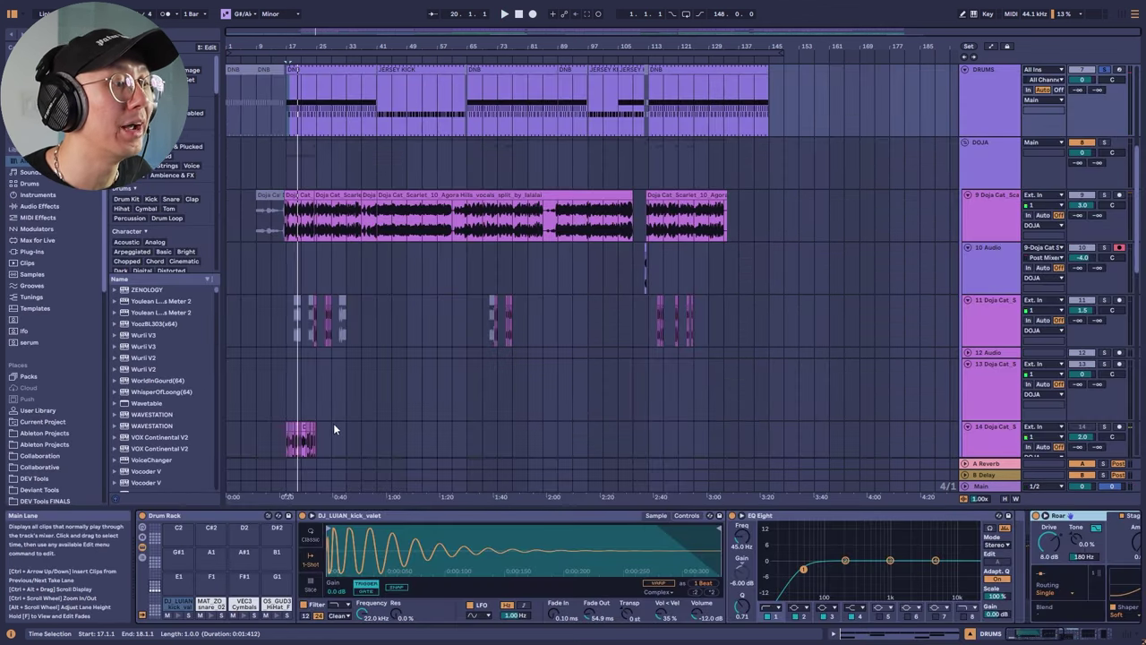
Show the similar-sample swap controls on the DRUMS track's Drum Rack with its kick pad selected.
click(201, 515)
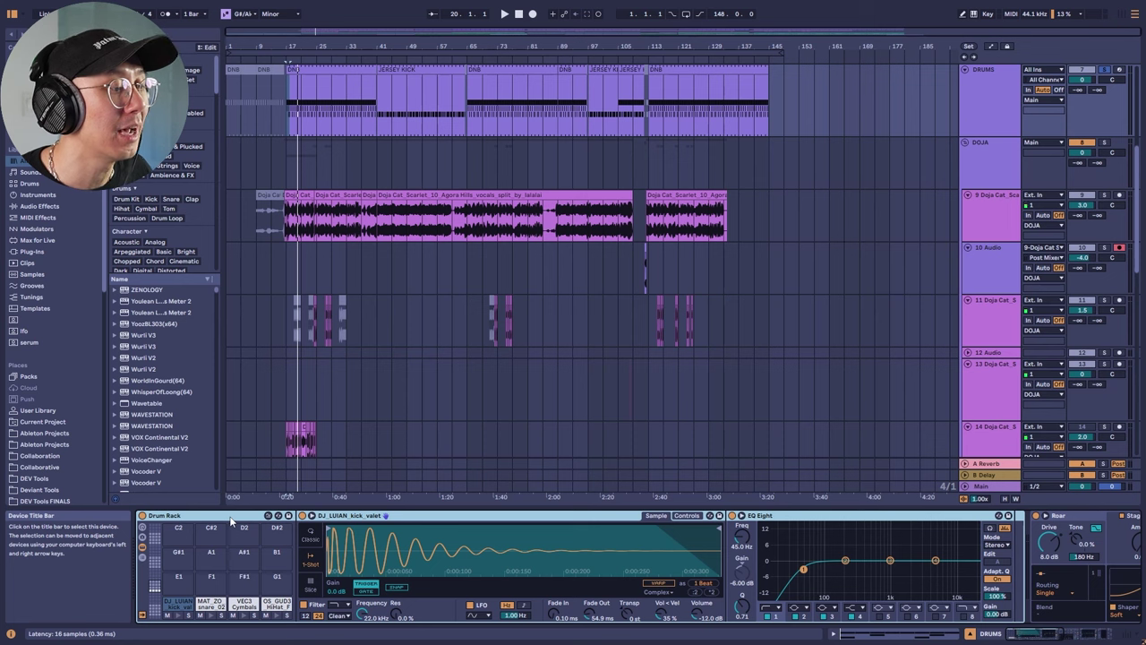
click(178, 616)
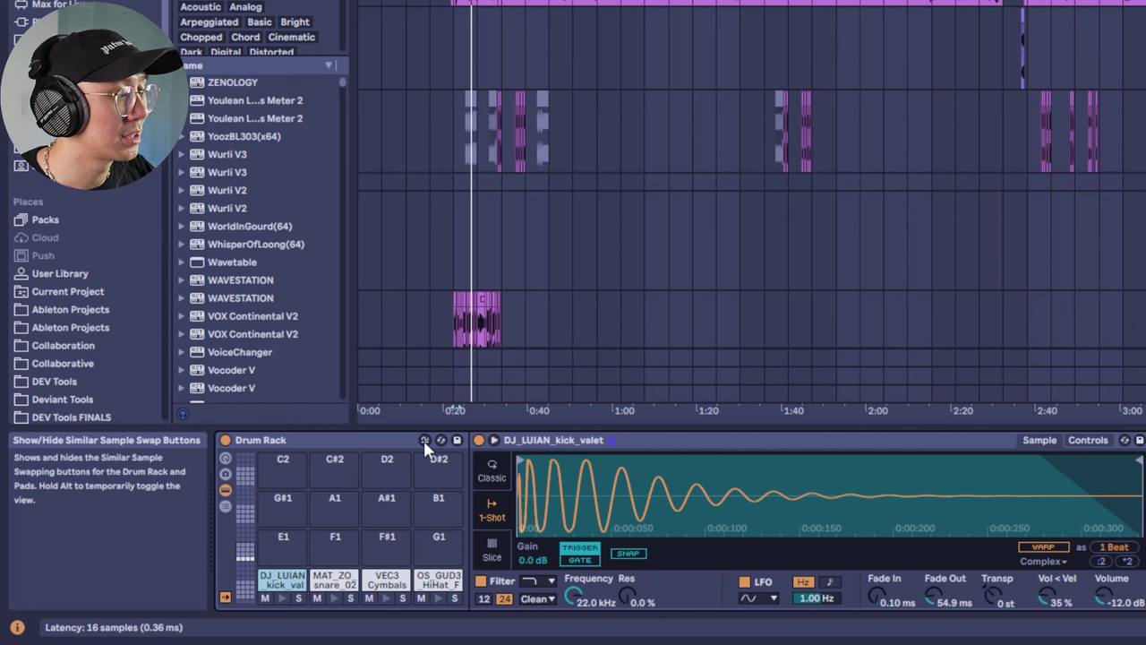
click(424, 440)
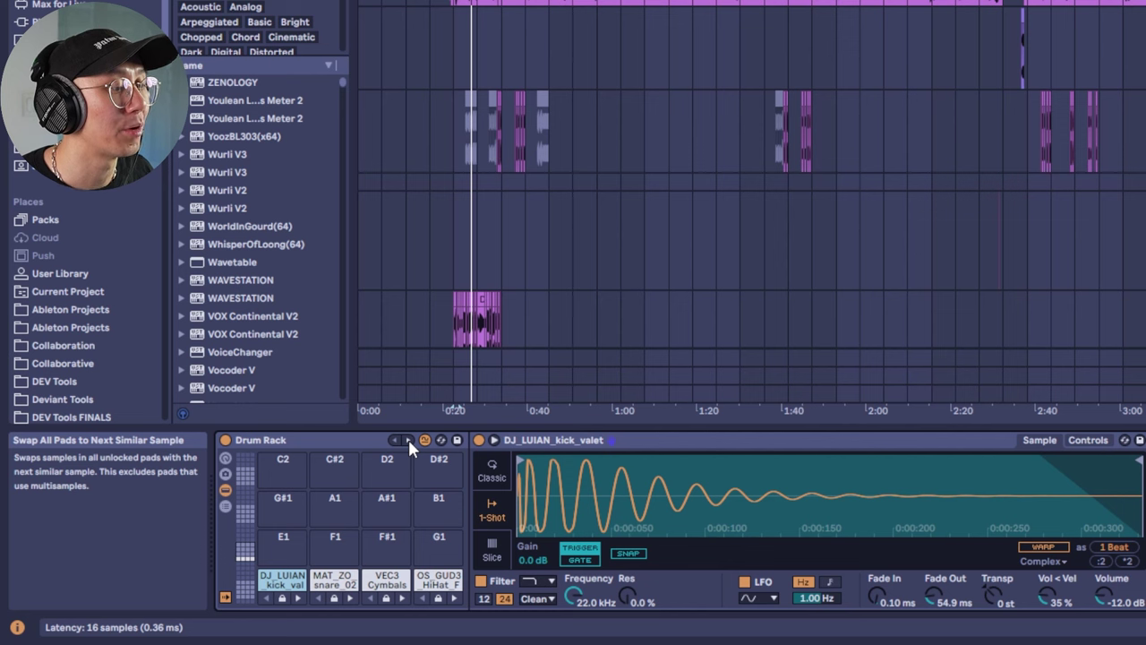
click(346, 442)
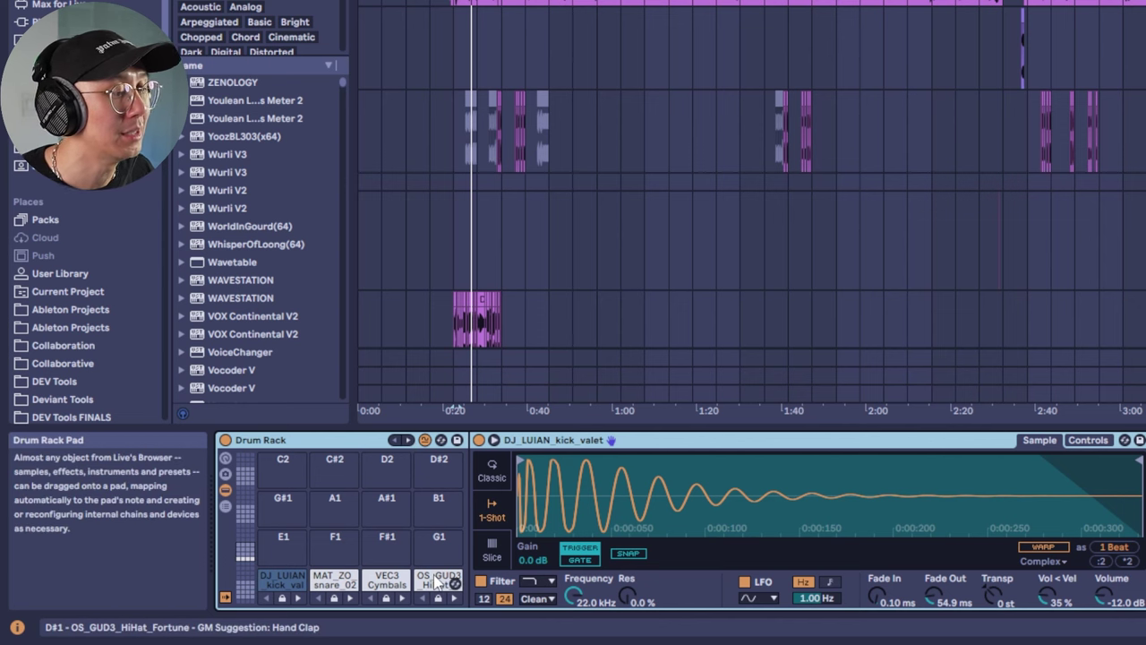
Play the pattern and swap all Drum Rack pads forward through five sets of similar samples, ending on Kick 8.
click(408, 440)
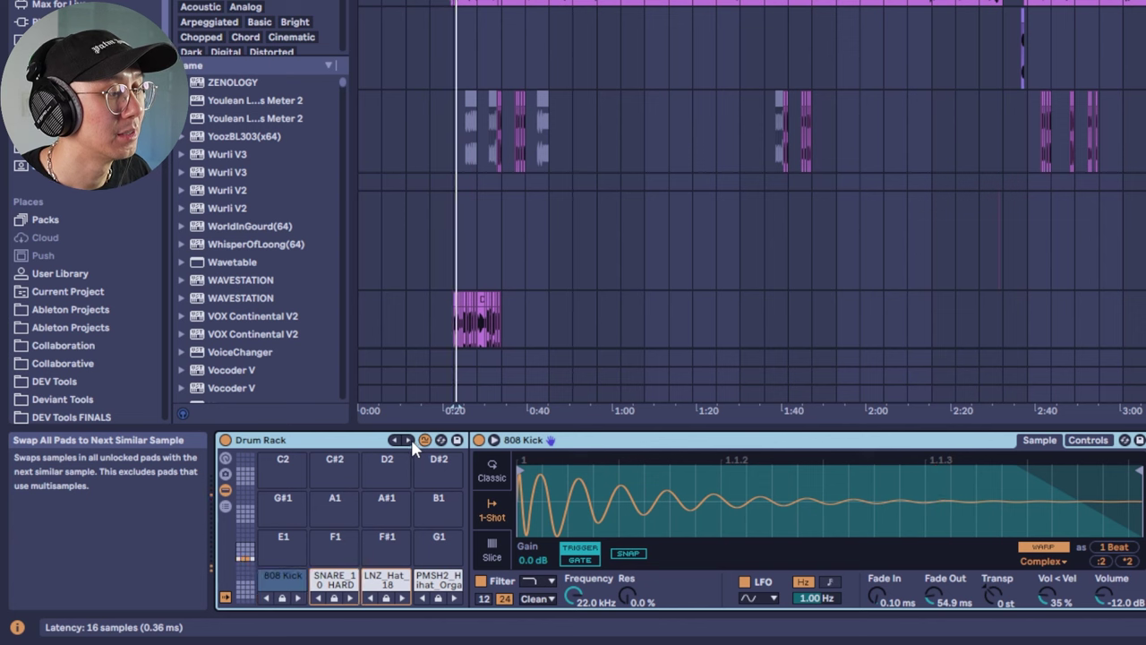
click(409, 440)
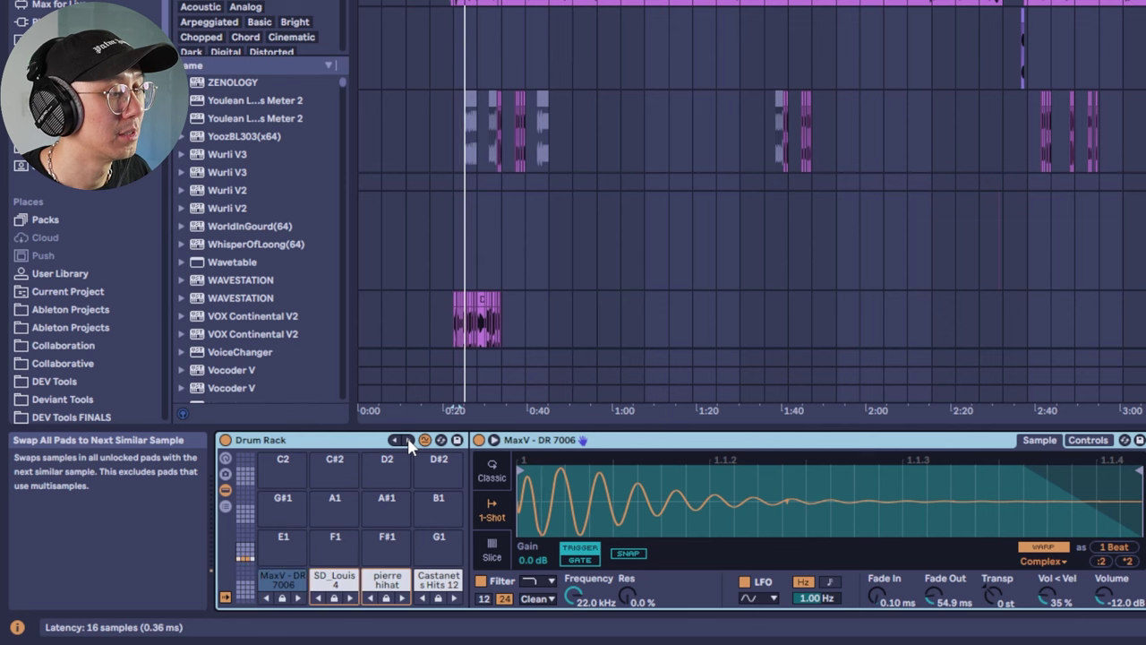
click(407, 437)
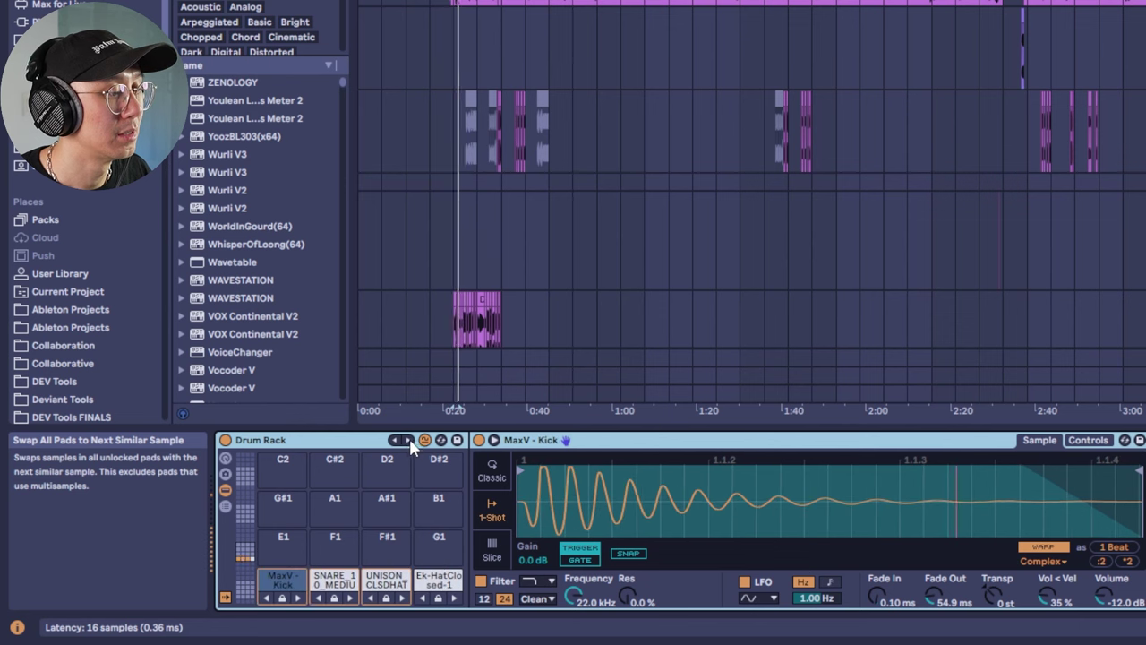
click(410, 438)
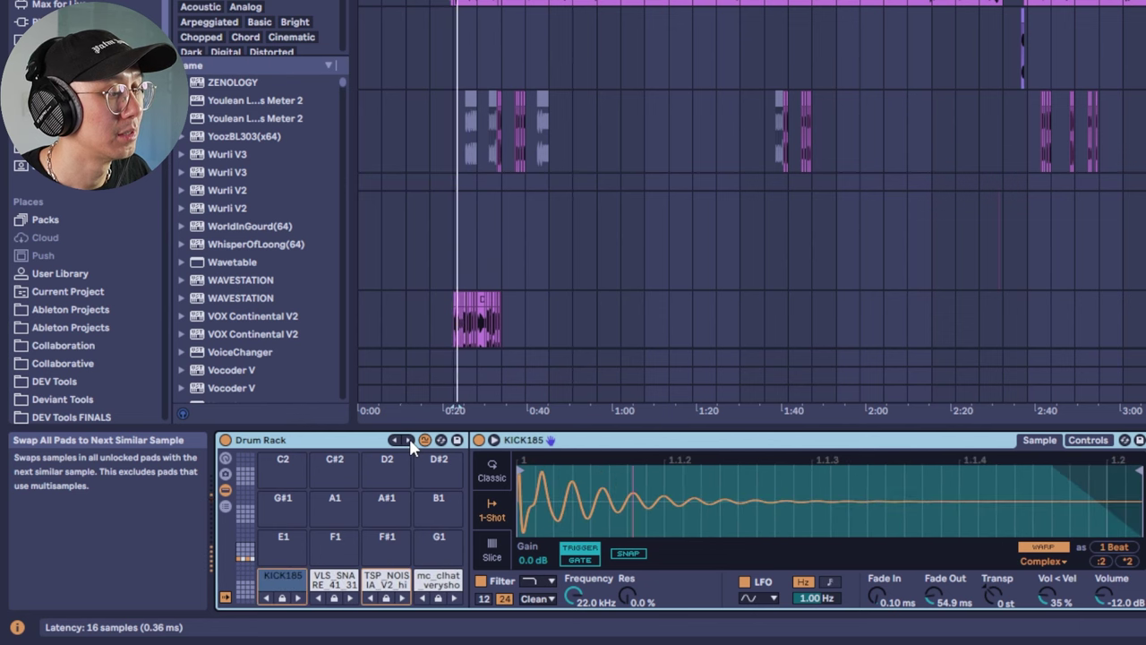
click(409, 438)
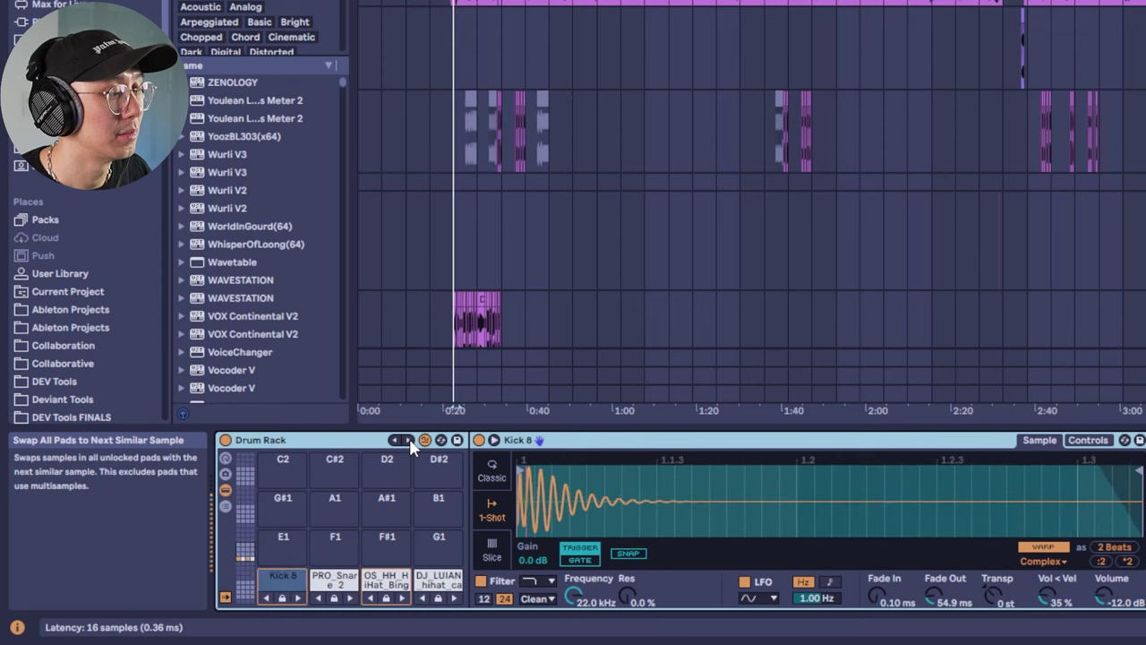
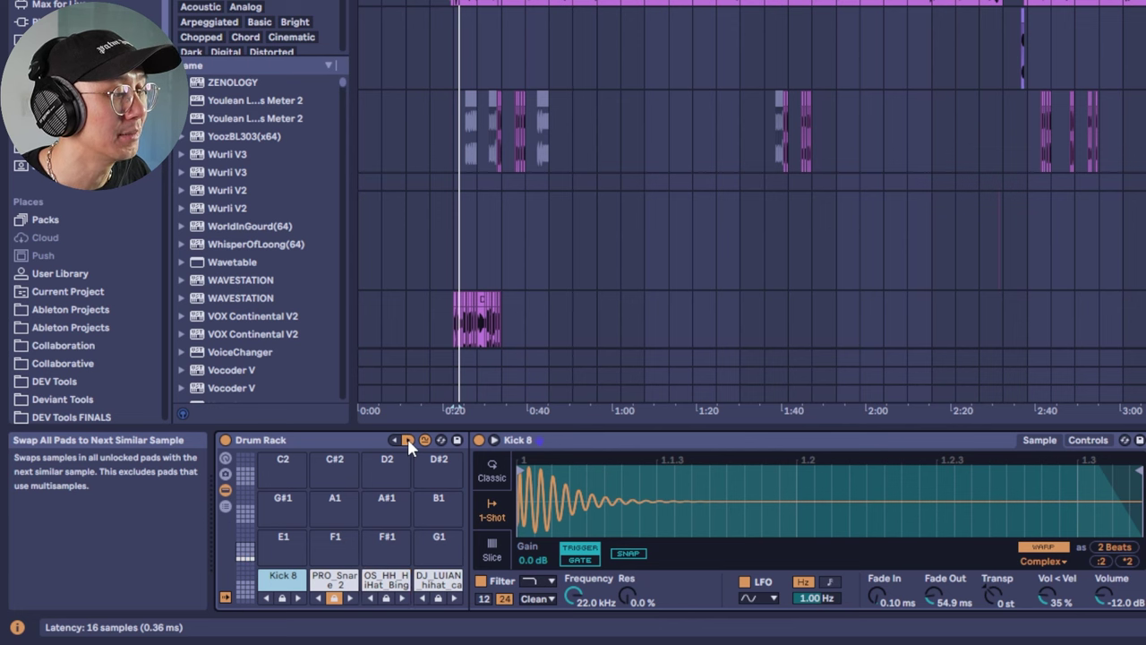
Swap all unlocked pads forward two more times and change the closed hat pad to Percs & Hits (10), keeping the snare locked.
click(408, 439)
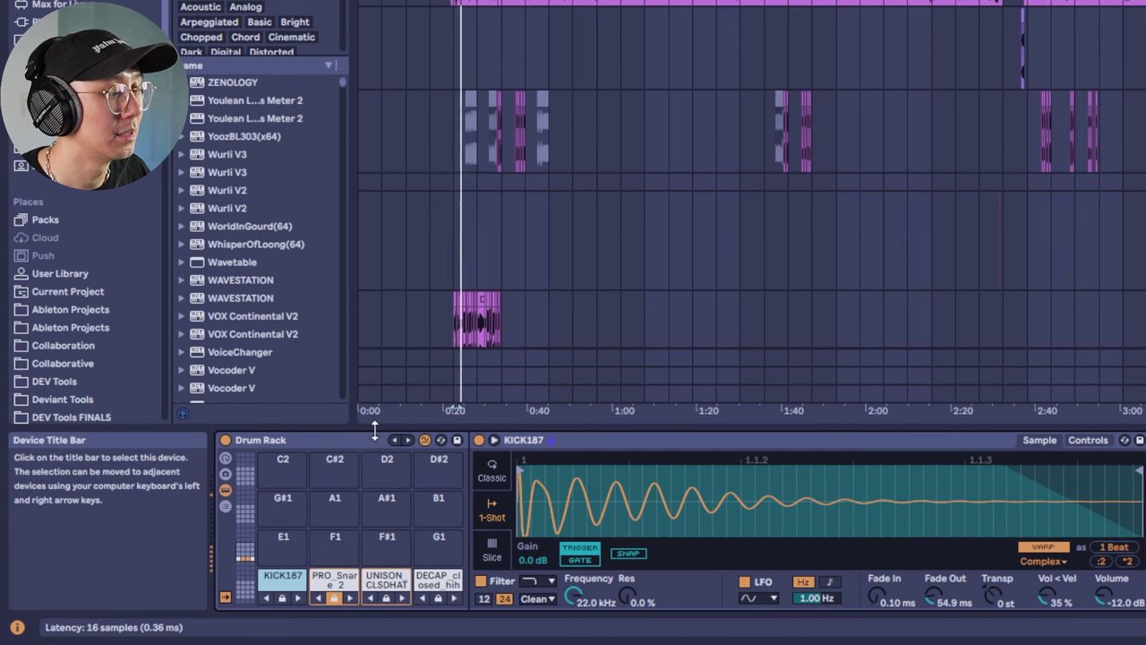
click(407, 439)
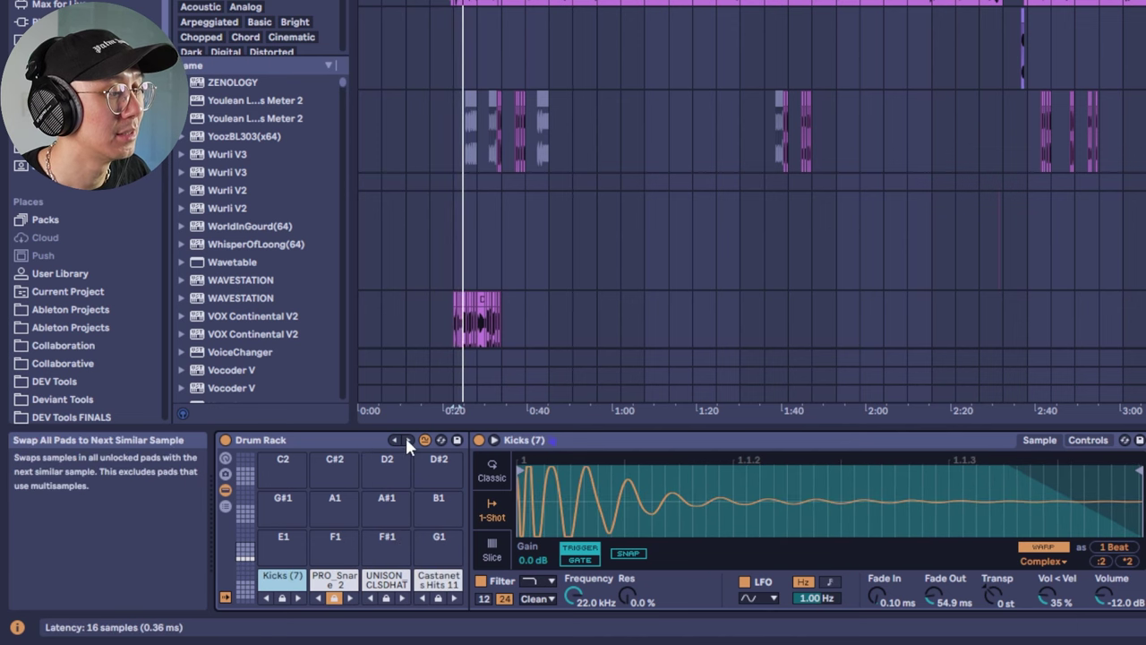
click(388, 584)
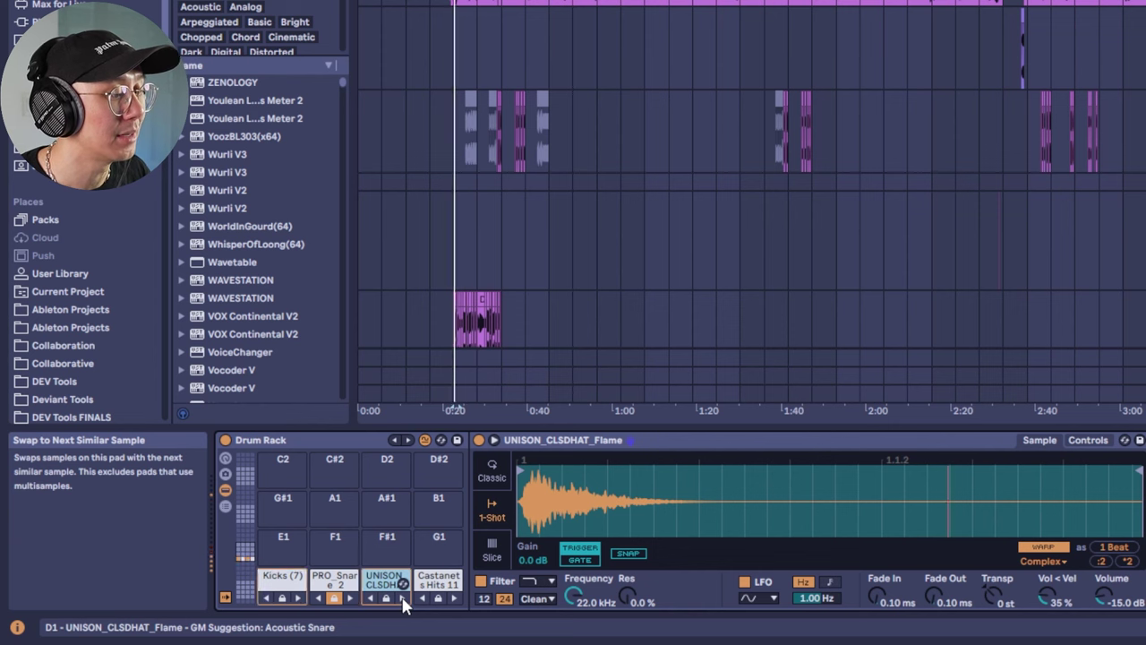
click(402, 597)
click(402, 598)
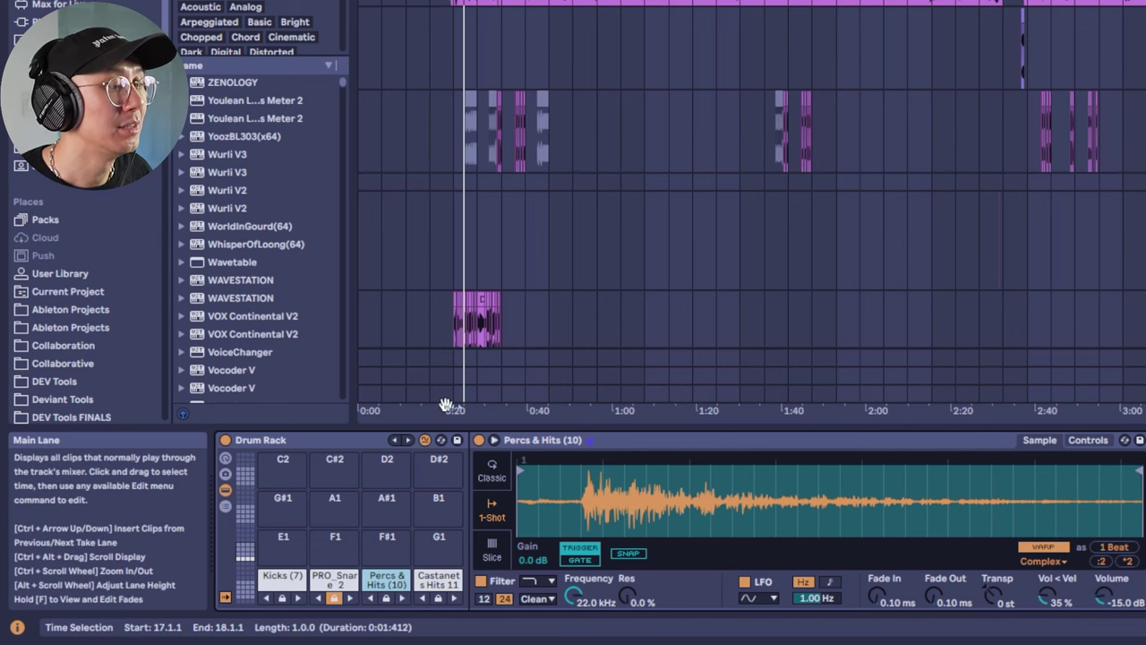
Swap all Drum Rack pads back to the DJ_LUIAN kick, MAT_ZO snare, VEC3 cymbal and OS_GUD3 hi-hat samples and play them.
scroll(476, 313, up, 2)
scroll(494, 11, up, 5)
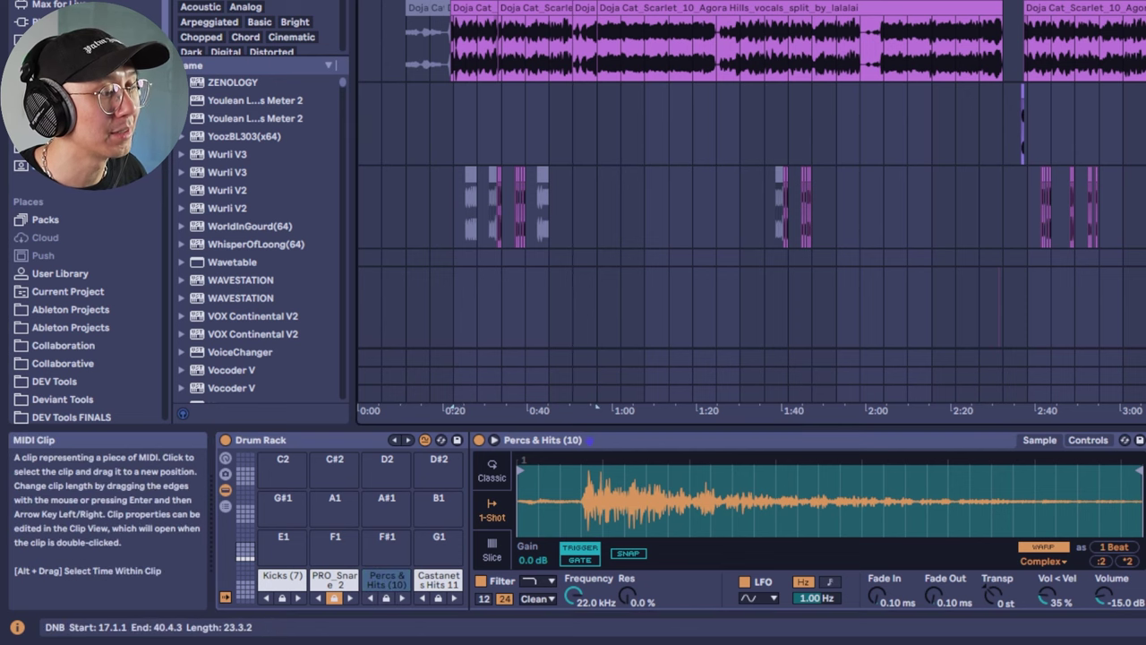
click(394, 441)
click(394, 441)
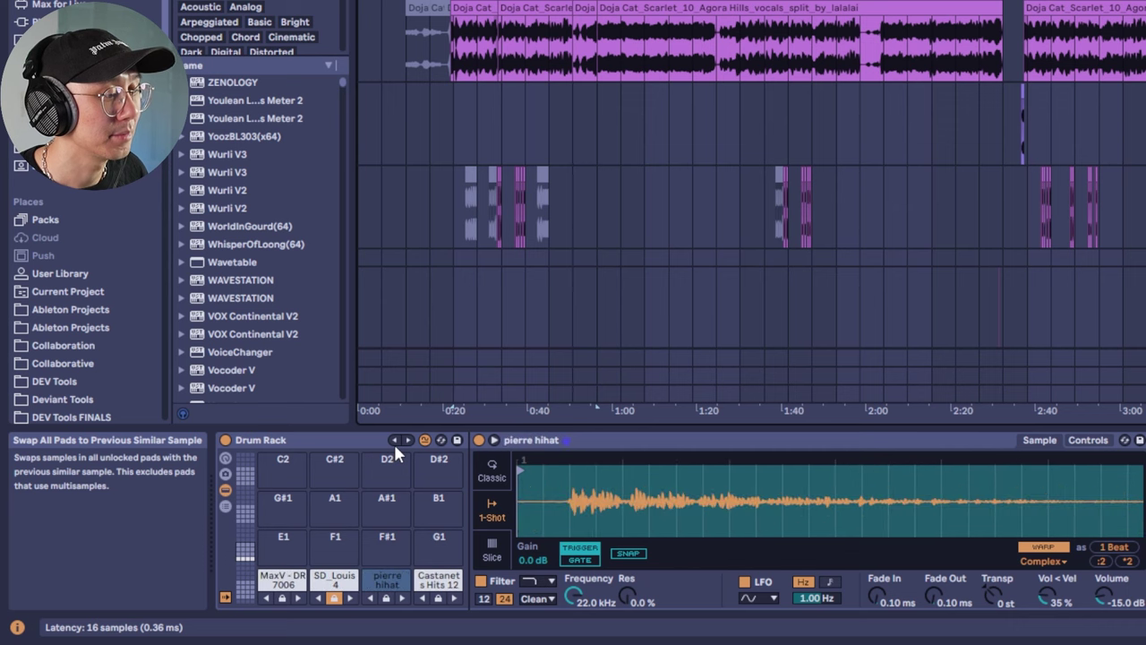
click(394, 441)
click(394, 441)
key(space)
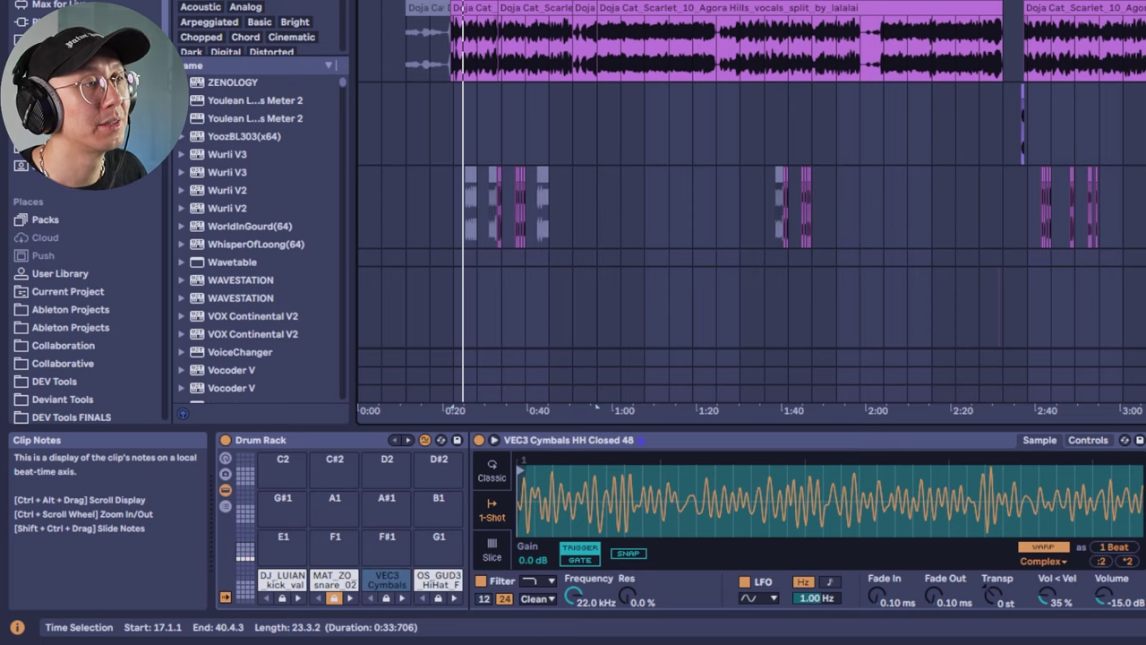
Widen the note grid in the Hihat clip and play its pattern, selecting the last three notes of bar 2.
scroll(596, 407, up, 3)
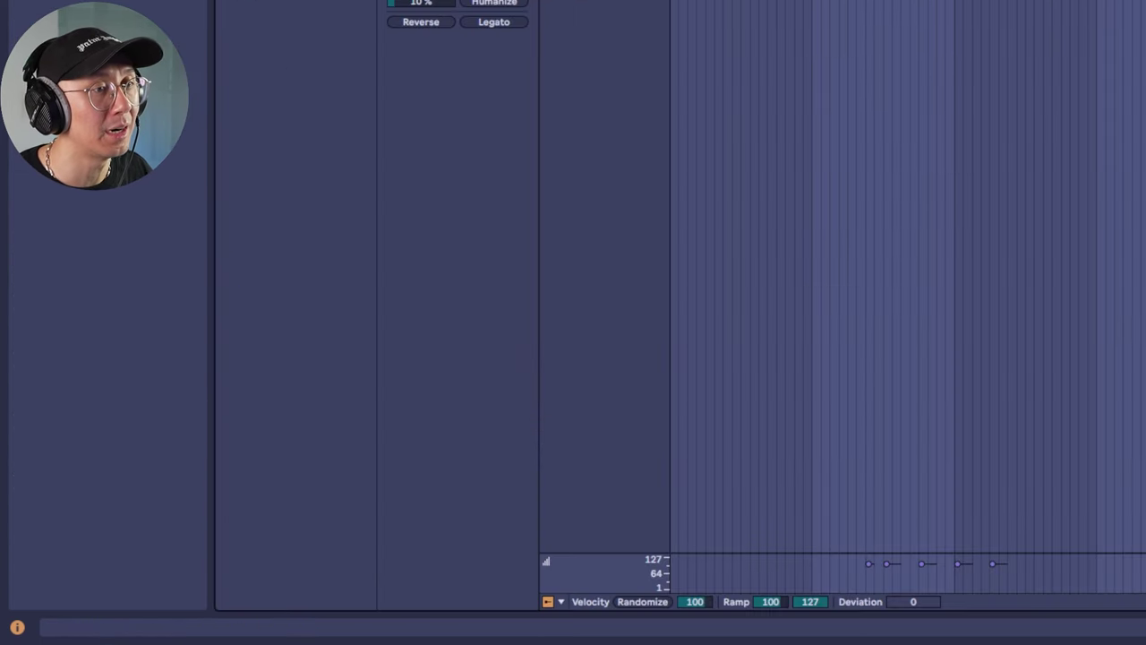
click(1042, 47)
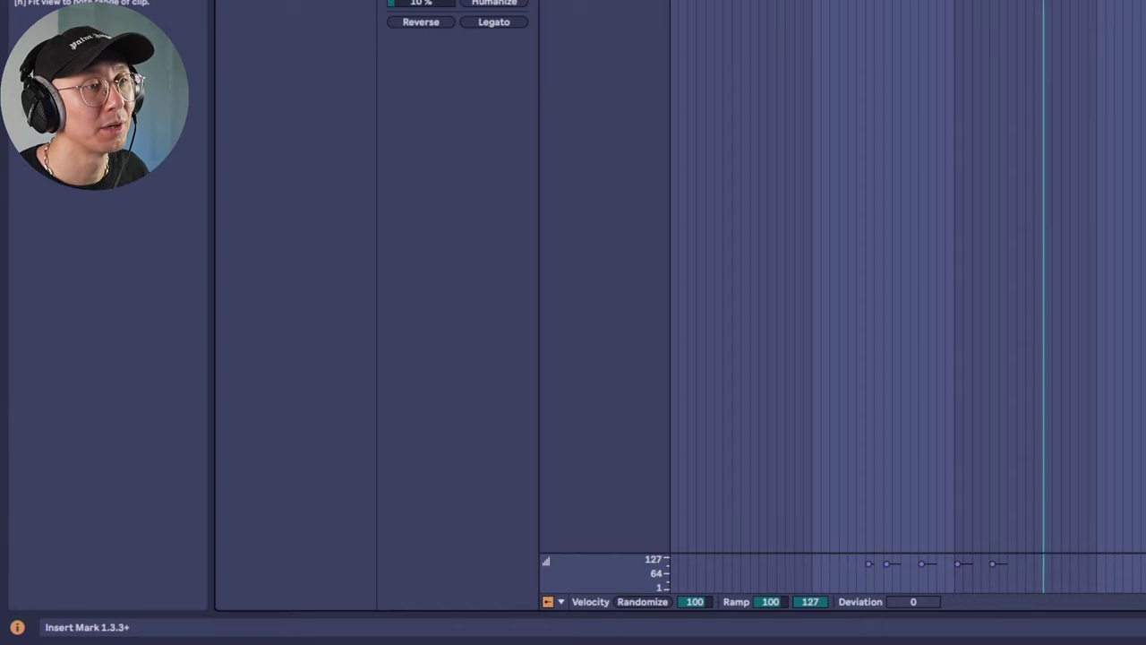
key(ctrl+2)
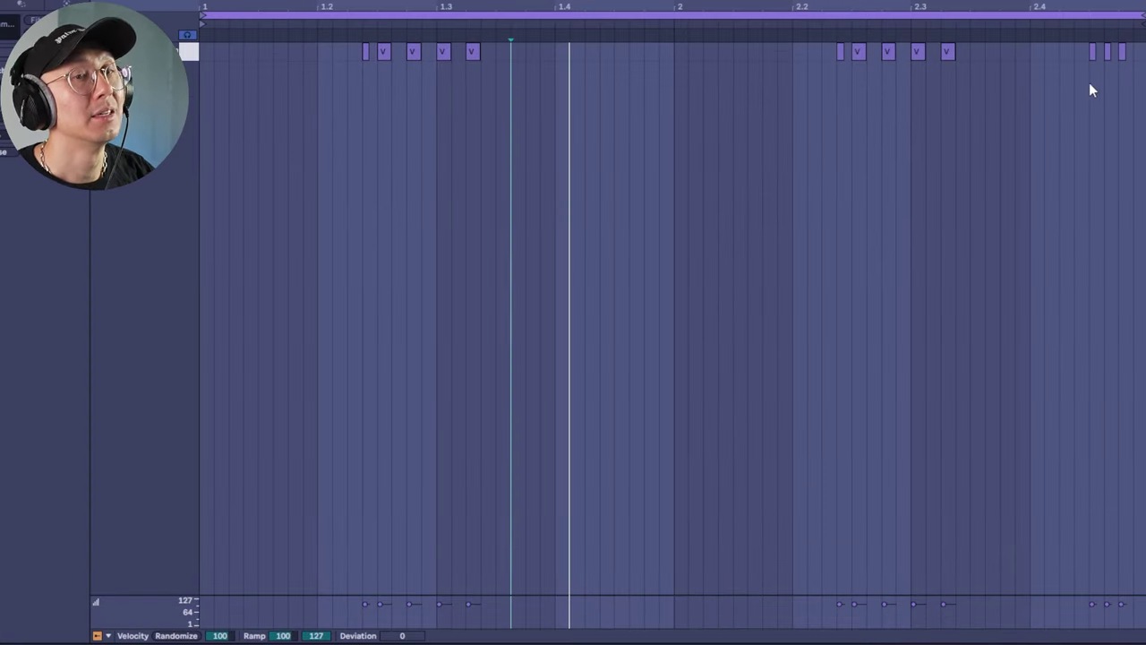
drag(1141, 92, 1083, 51)
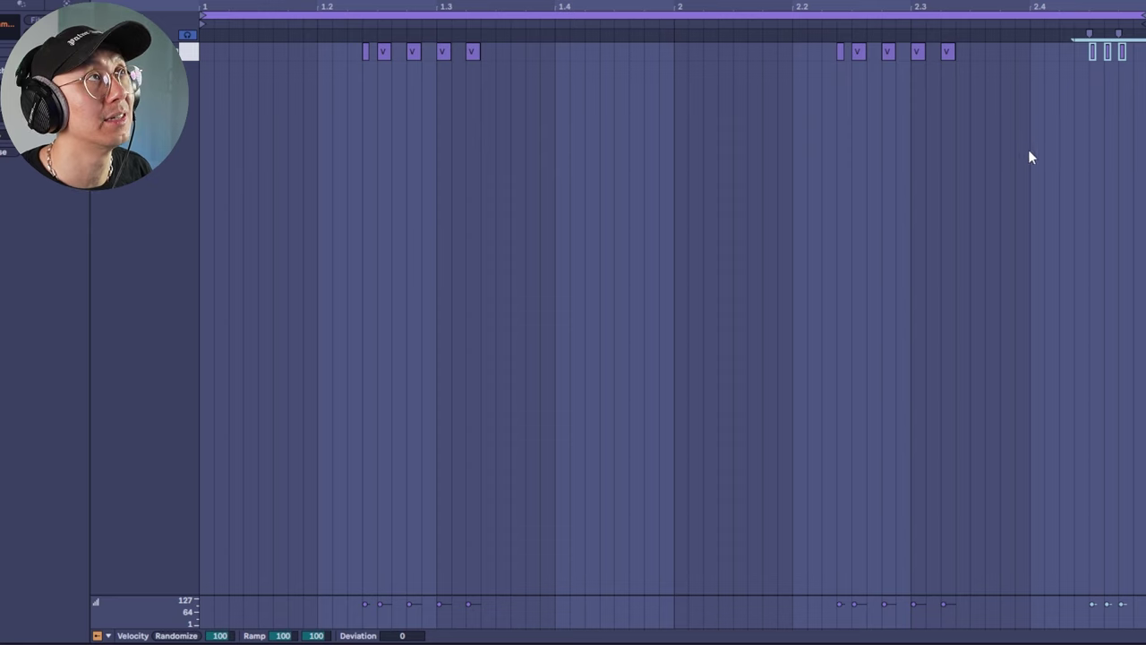
click(1030, 202)
key(space)
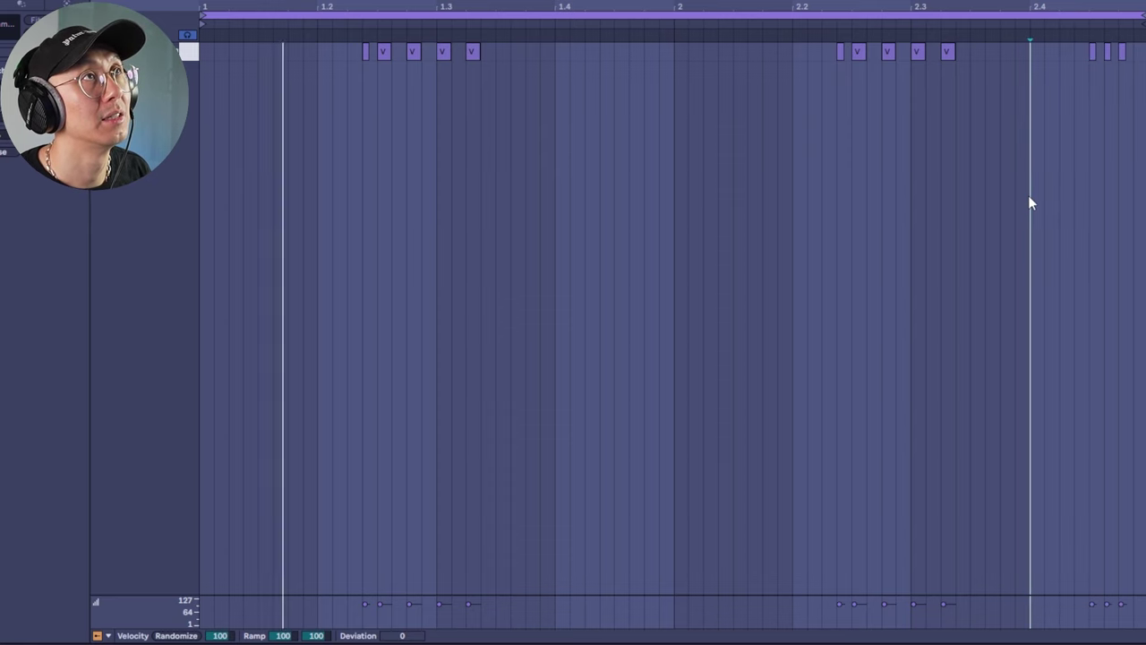
drag(1078, 83, 1134, 38)
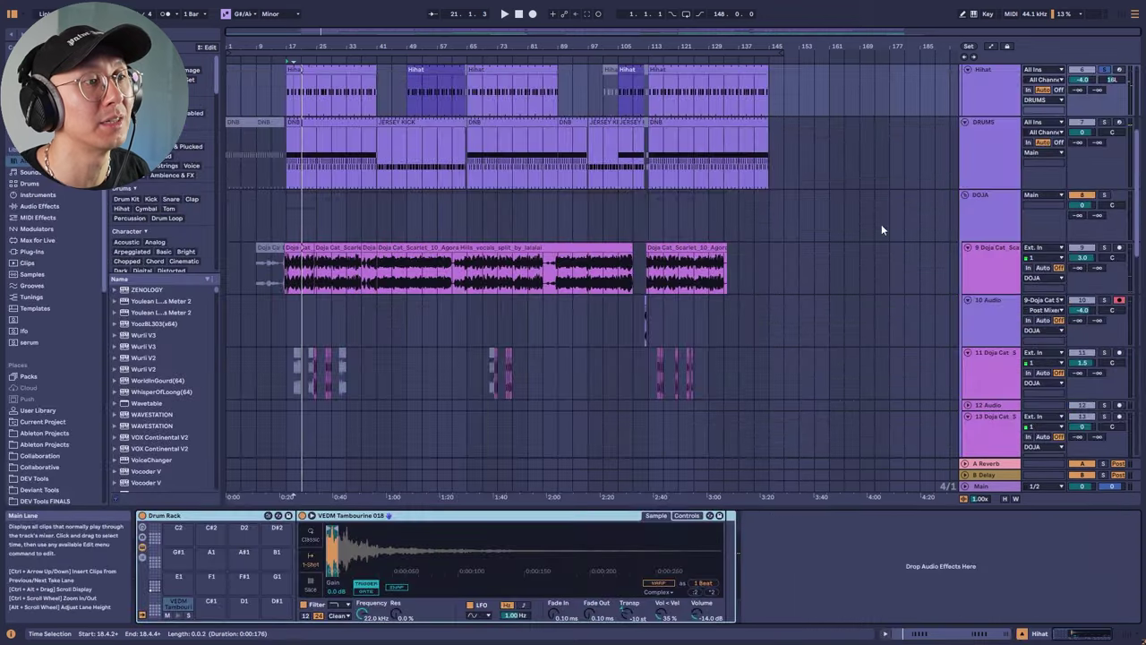
Solo the DRUMS group, play it from bar 17, and clear its solo.
scroll(1002, 140, up, 6)
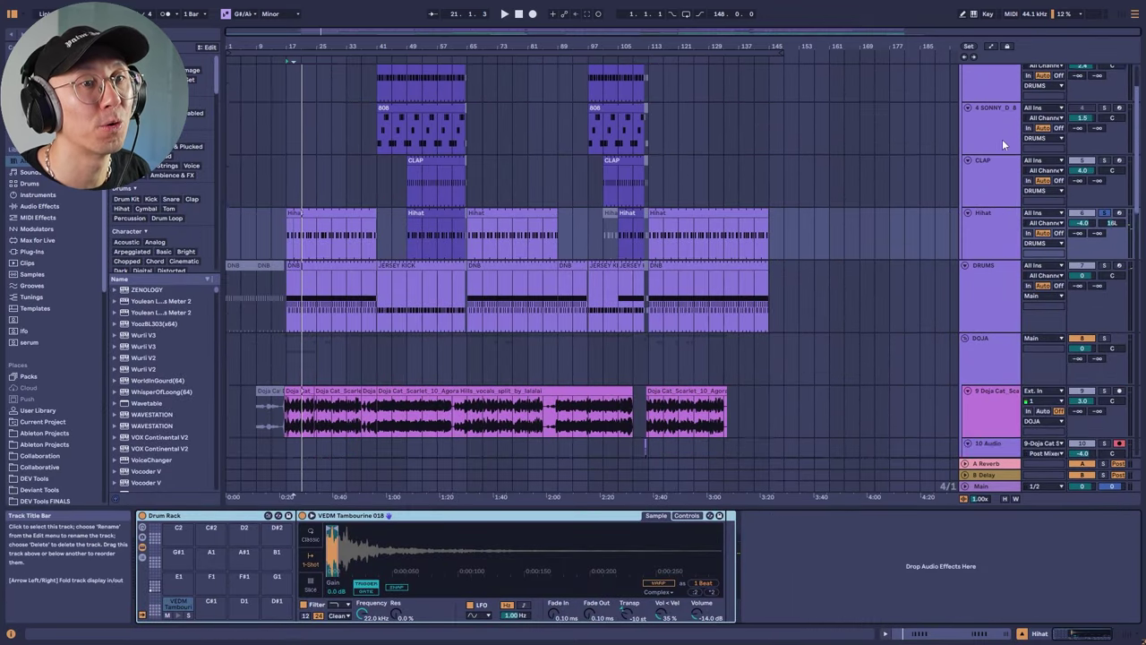
click(1104, 80)
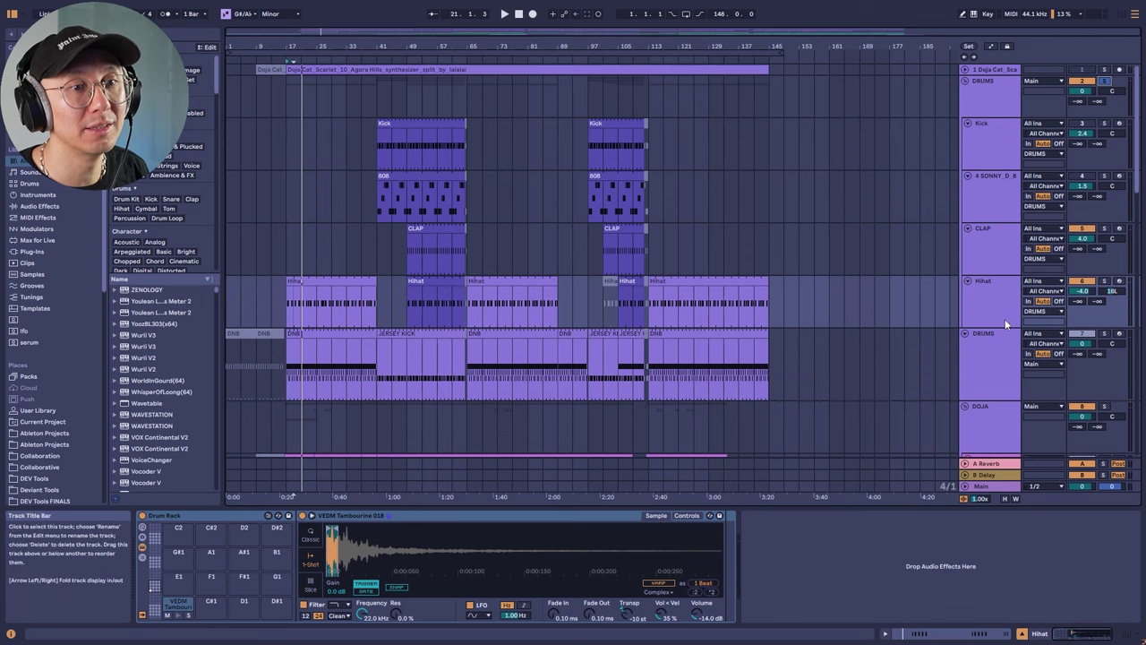
key(space)
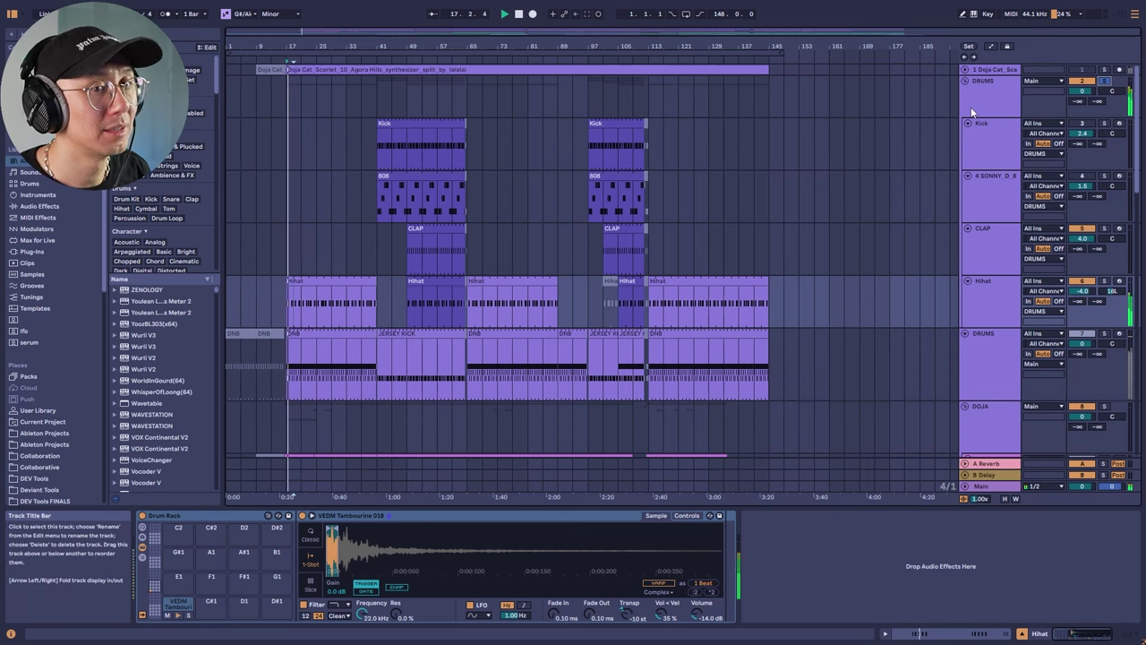
click(1104, 80)
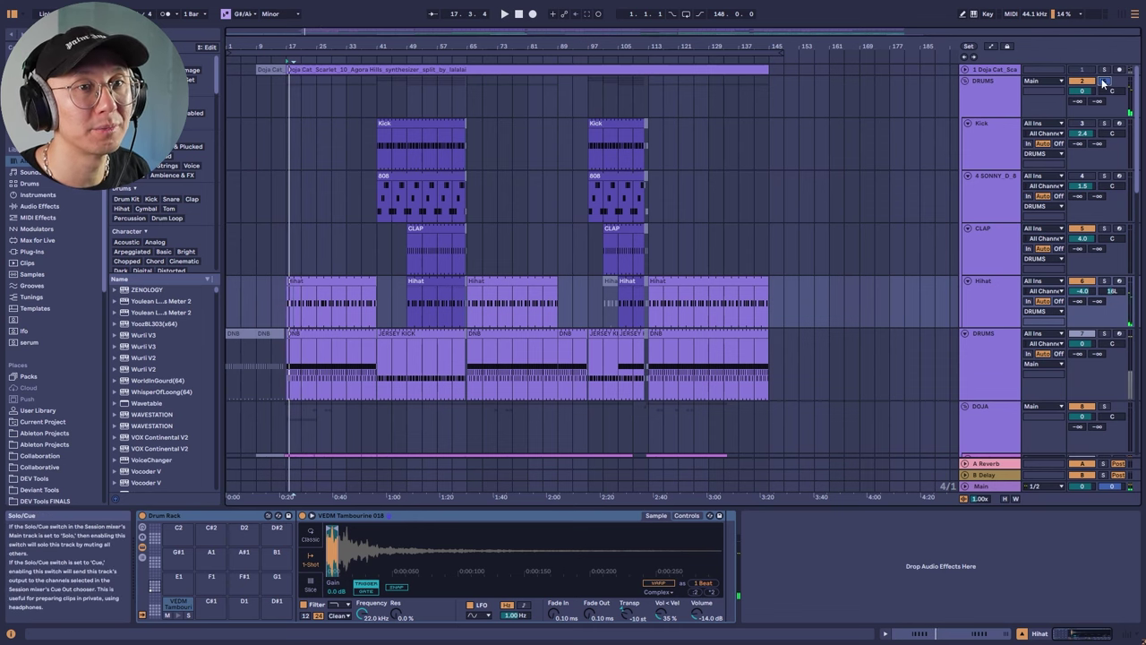
Select the tracks from the DRUMS group down to the DRUMS track, solo them together and play from bar 17.
click(988, 93)
click(974, 369)
click(1104, 333)
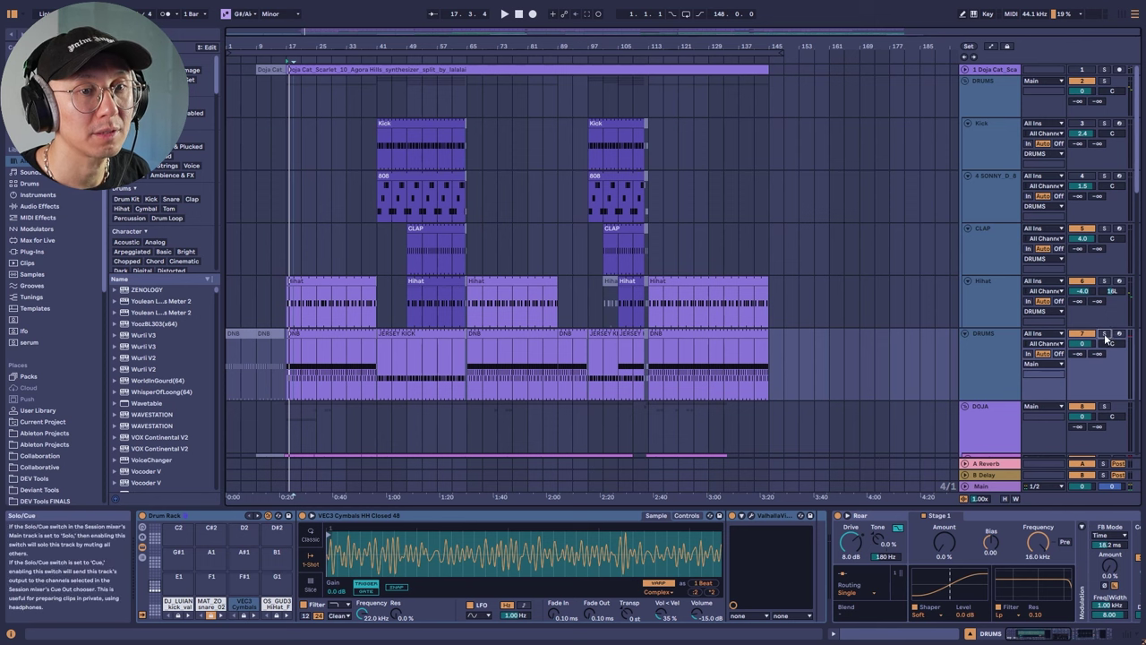
key(space)
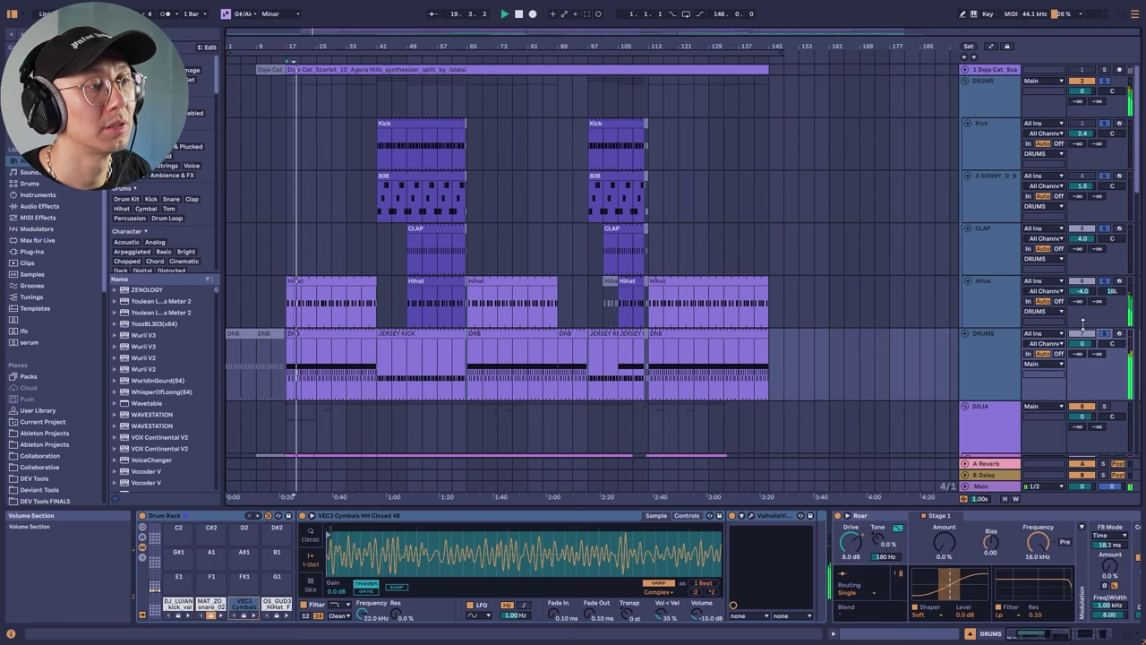
key(space)
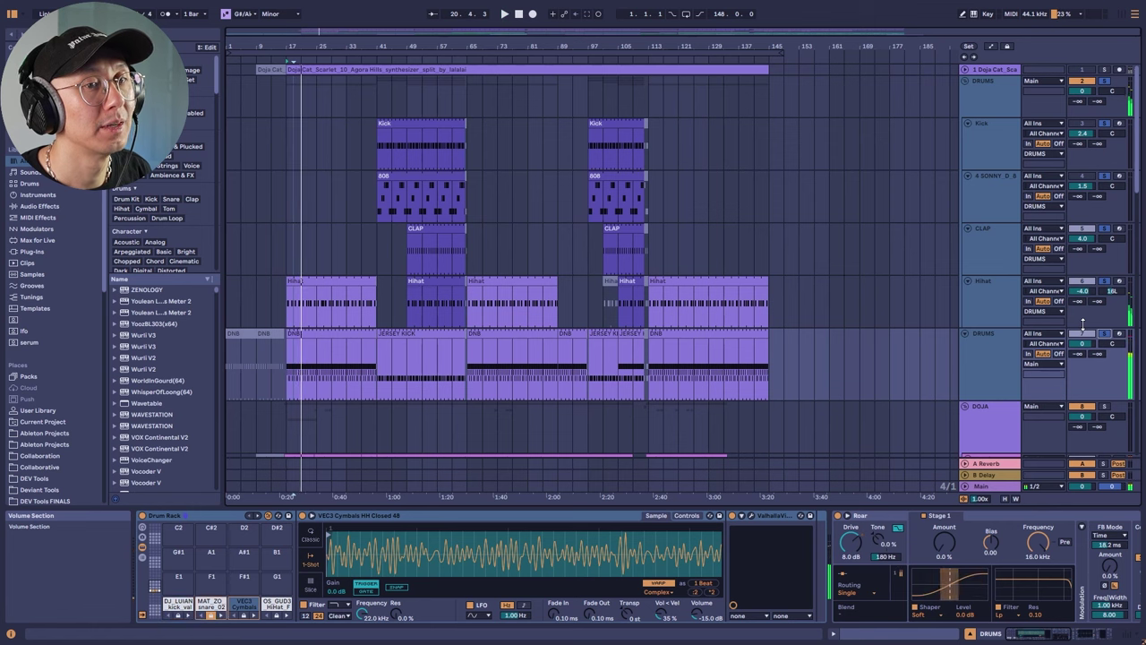
Deactivate the DRUMS group and its drum tracks, play the soloed drums again, and clear the solos.
click(1099, 81)
click(1091, 81)
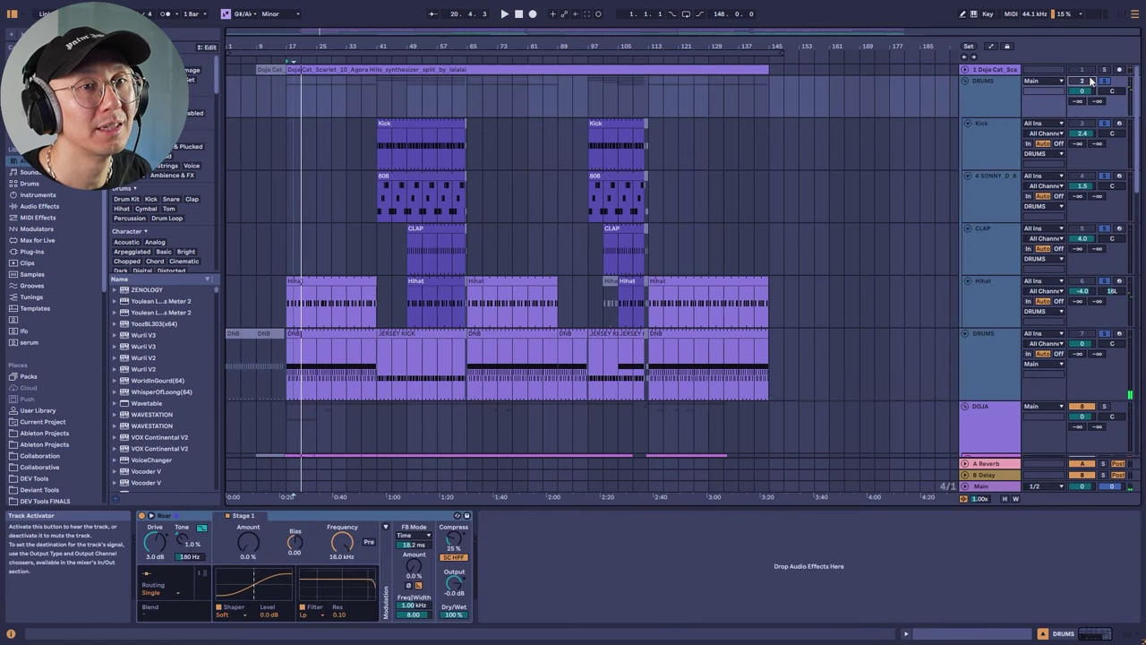
click(1009, 345)
key(space)
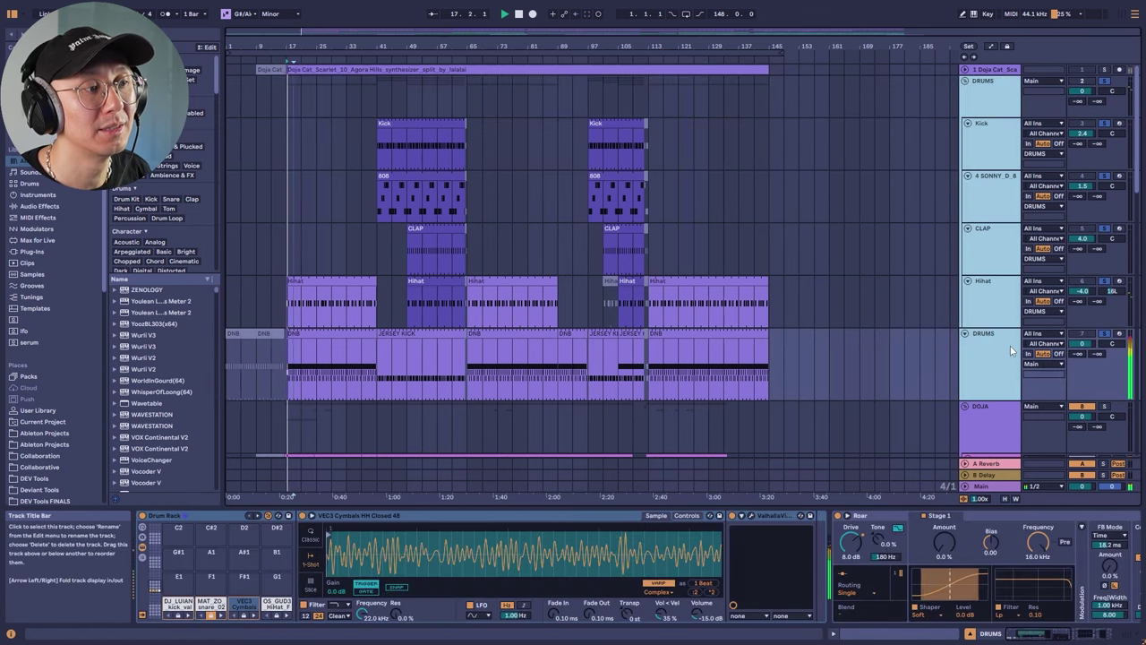
click(1013, 98)
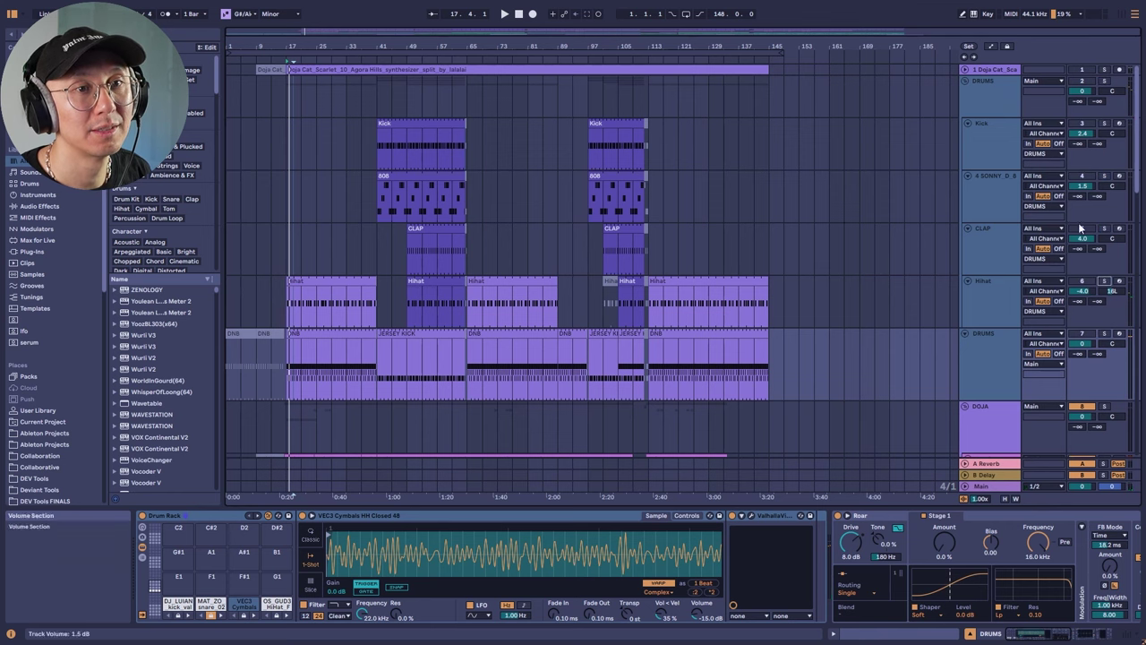
Play the DOJA group soloed, and switch the solo to the DRUMS track to hear its pattern.
click(985, 412)
click(1104, 406)
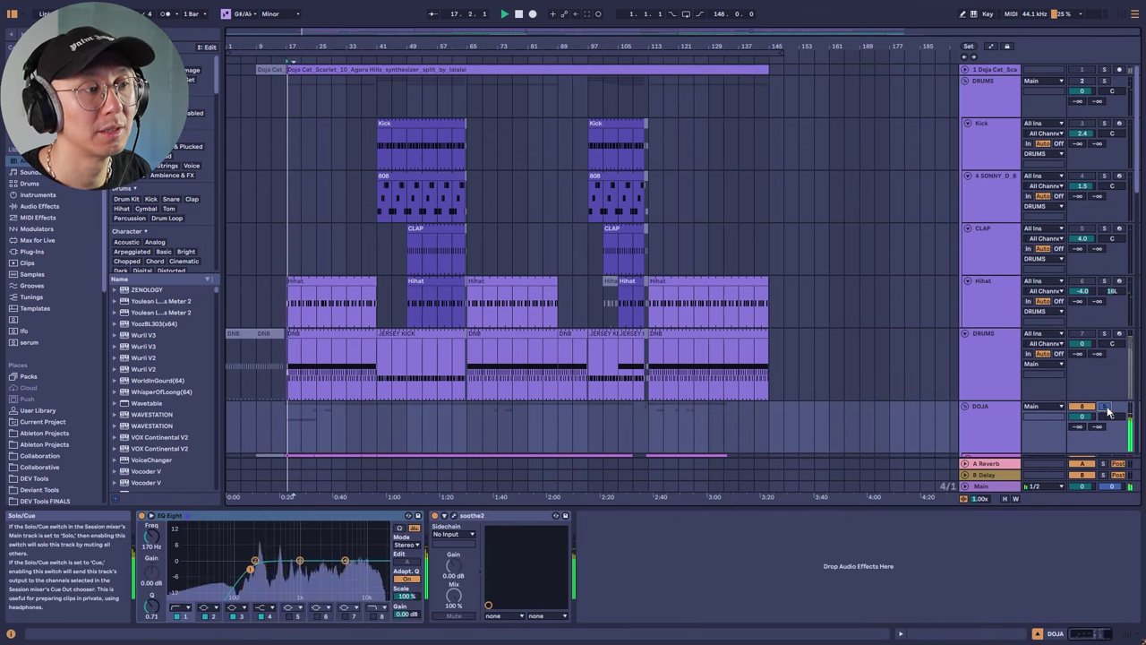
click(1105, 334)
key(space)
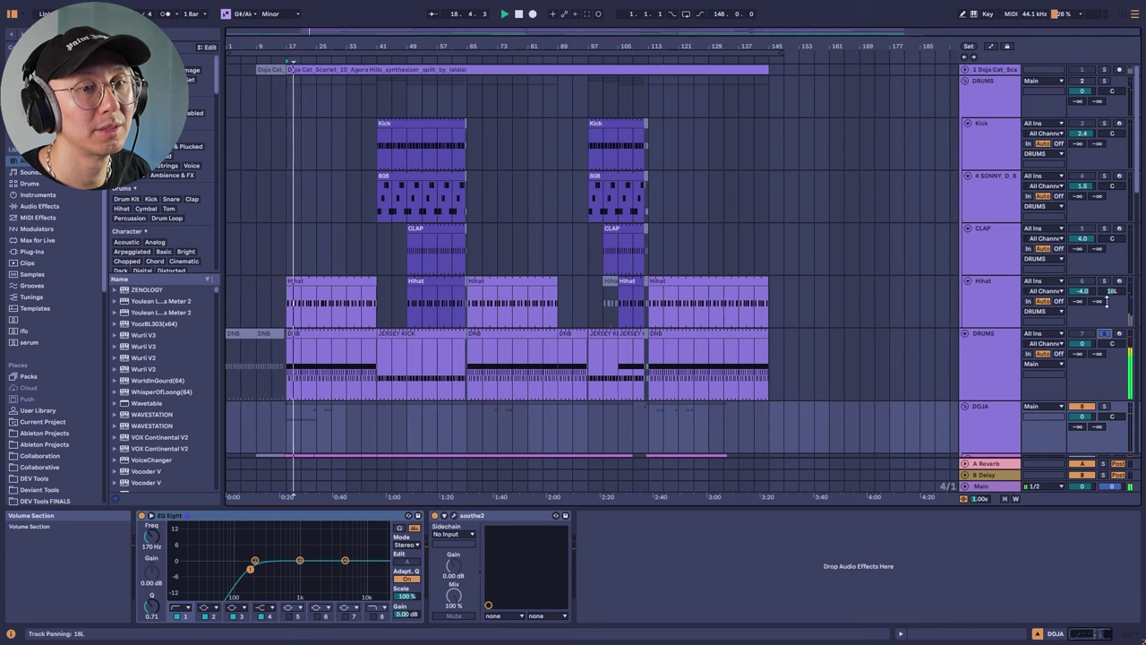
Solo the tracks from the DRUMS group down to the DRUMS track, play them from bar 17, and reset the start position there.
click(996, 342)
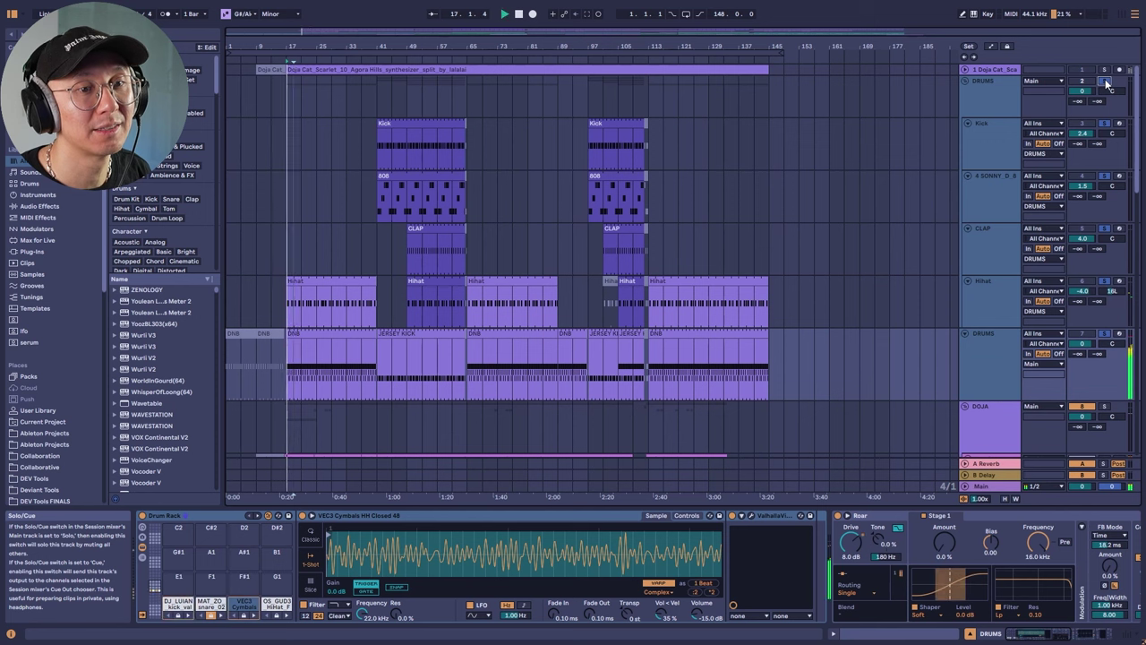
key(space)
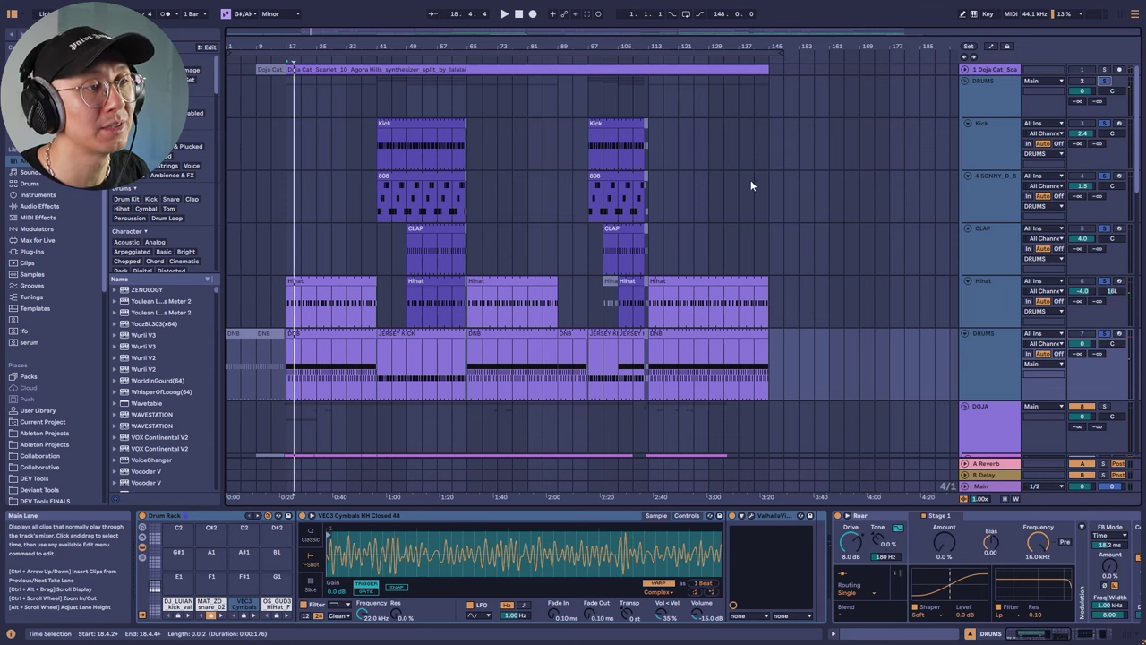
click(286, 240)
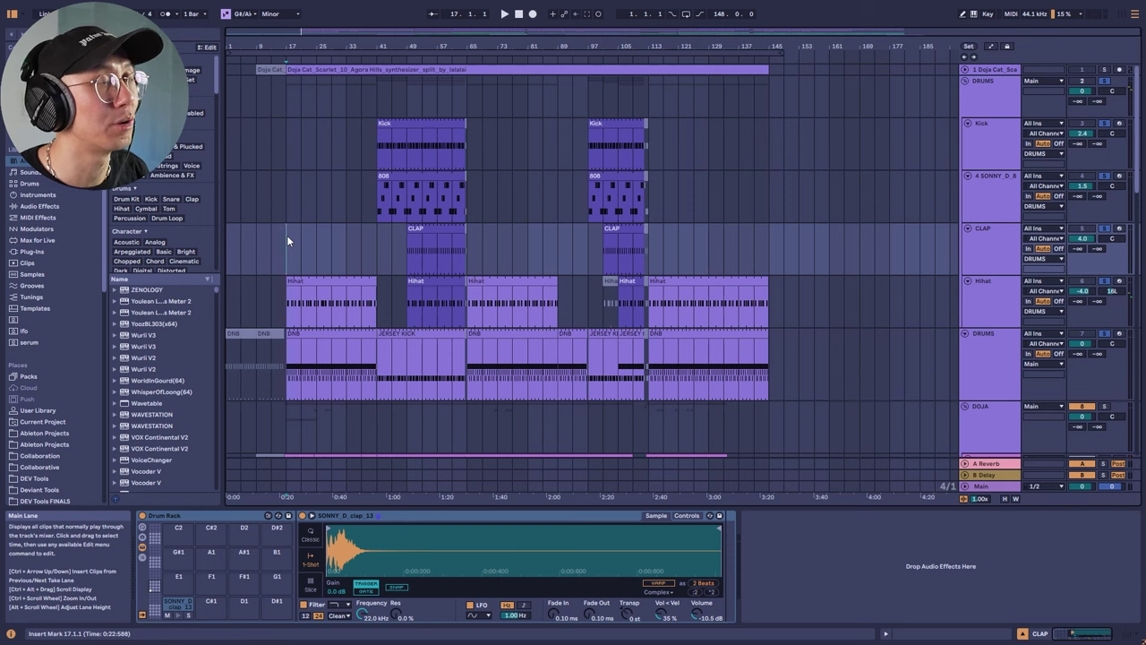
key(alt+Tab)
key(alt+Tab)
key(alt+Tab)
key(alt+Tab)
key(Escape)
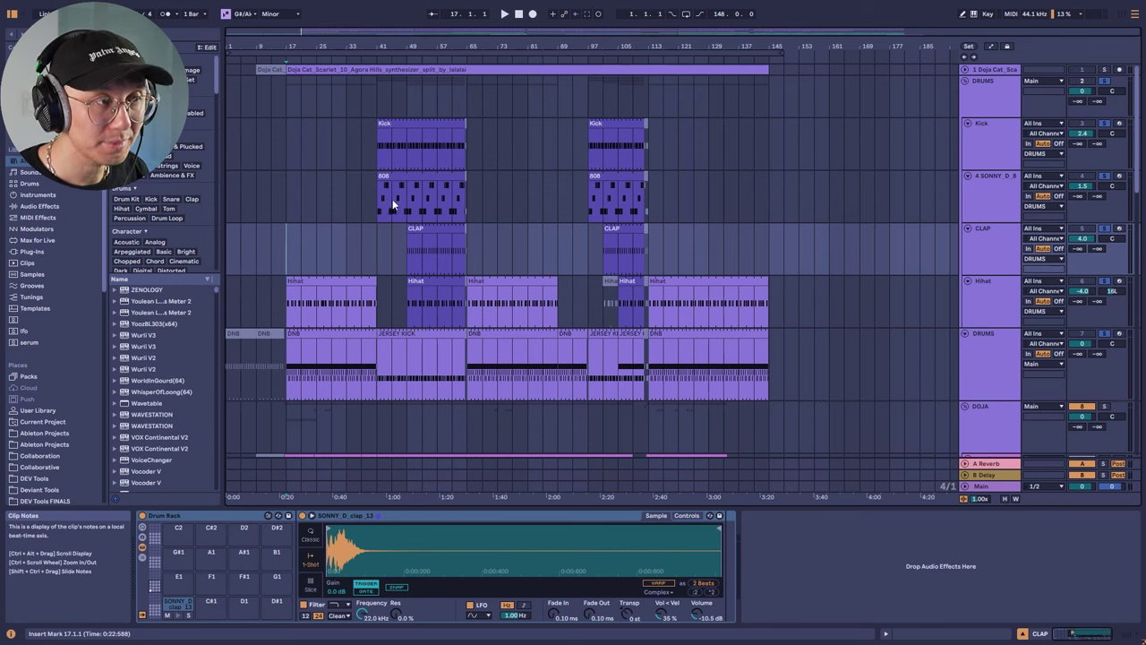
Clear the drum solos, solo the DOJA vocal group to play it from bar 17, and clear its solo.
click(1104, 81)
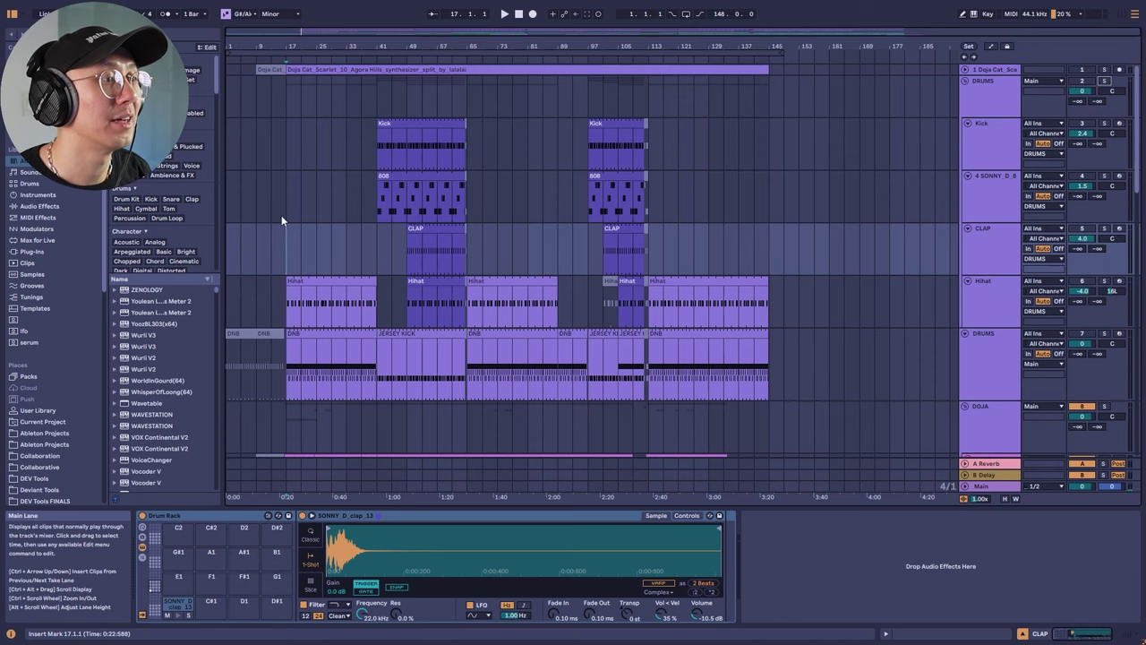
scroll(282, 219, down, 2)
scroll(282, 219, up, 2)
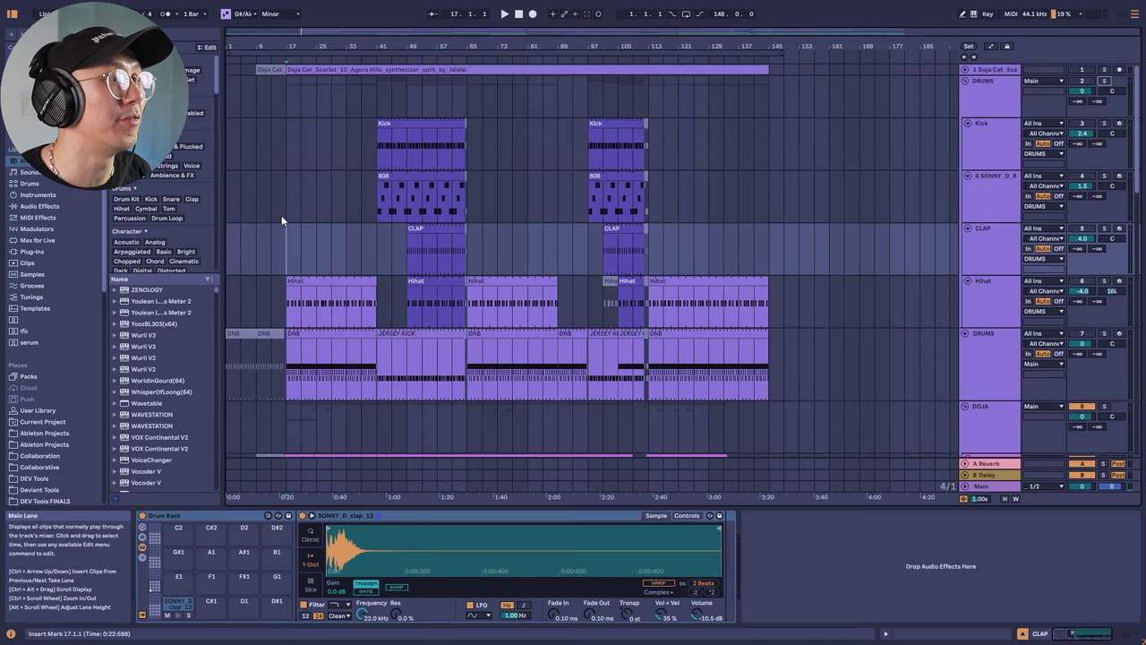
scroll(281, 218, down, 4)
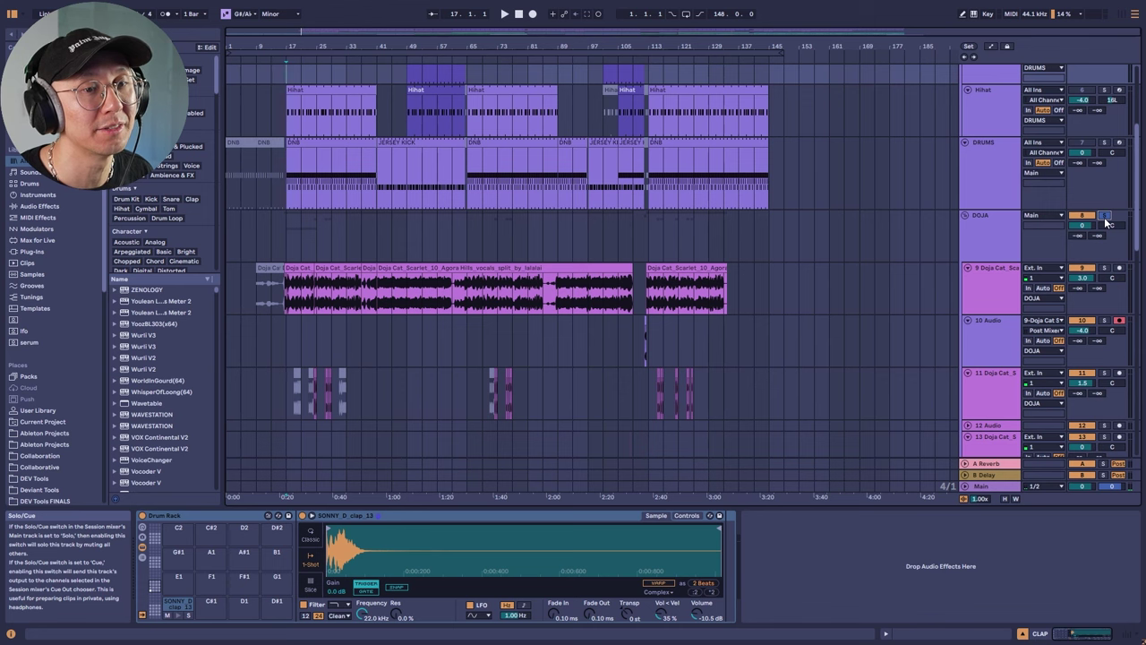
key(space)
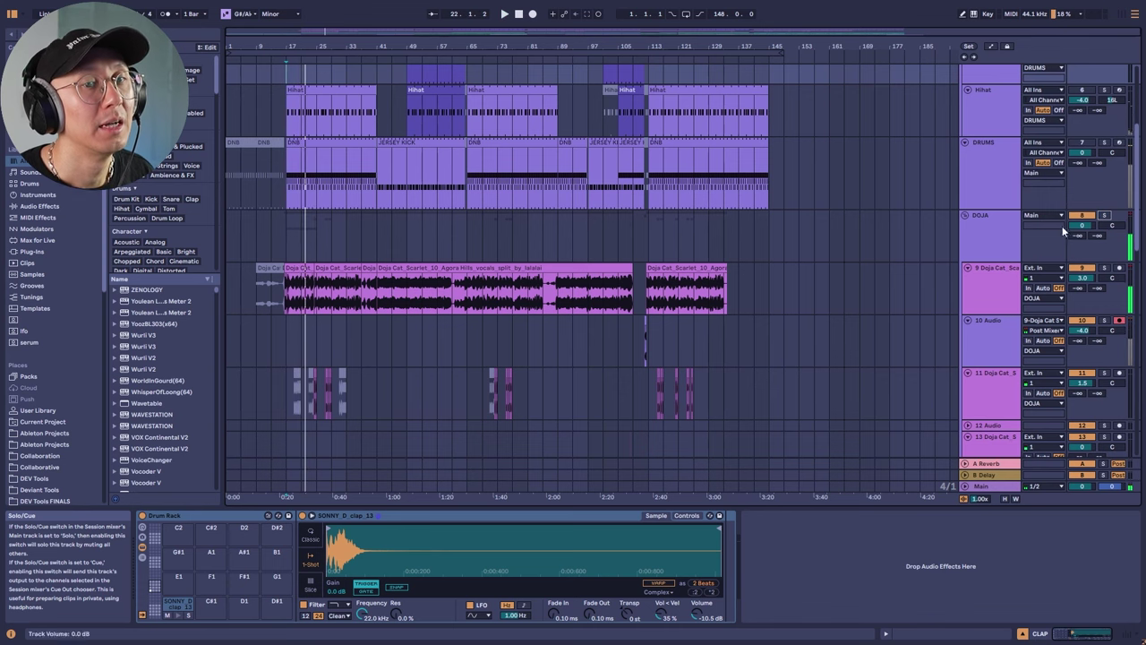
scroll(997, 245, up, 5)
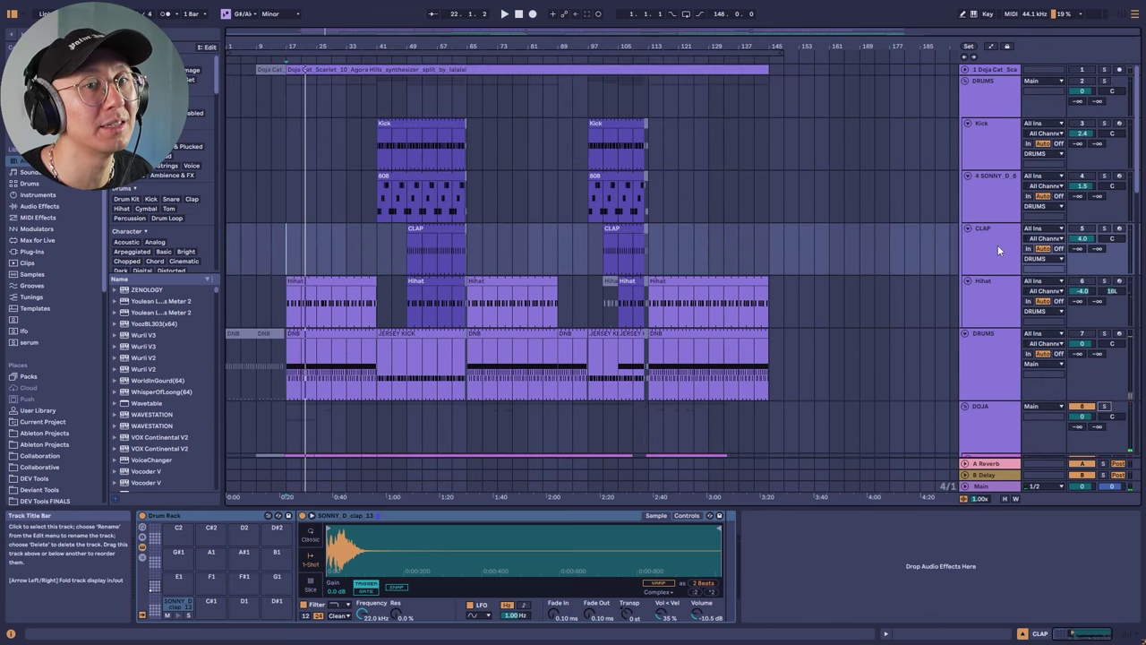
scroll(998, 249, down, 5)
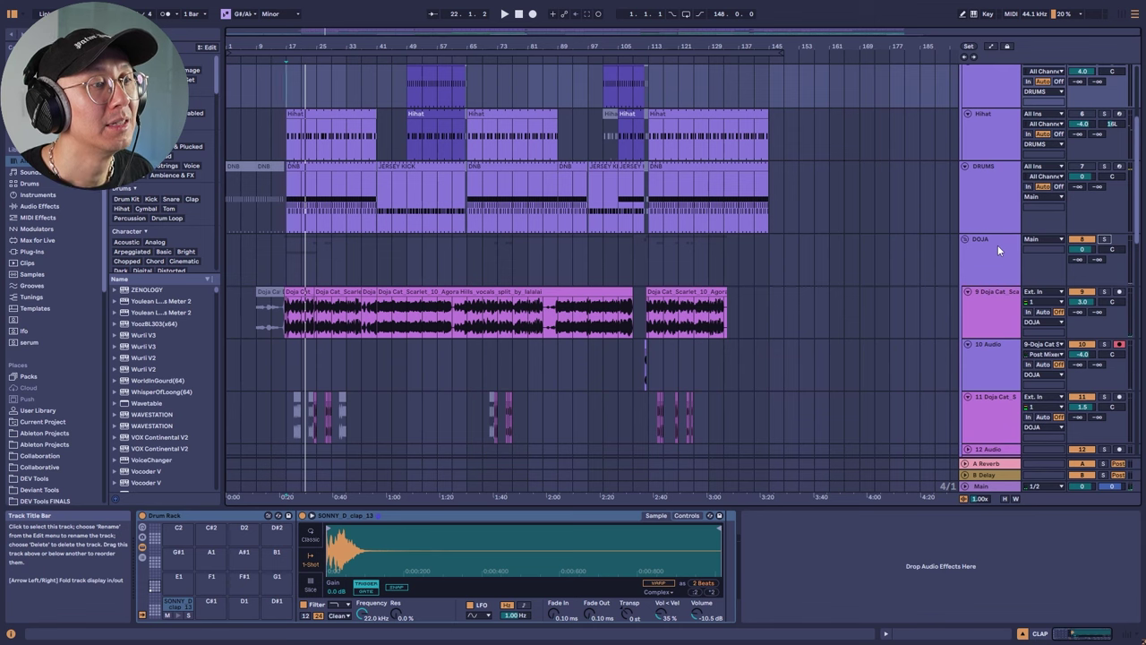
scroll(997, 245, up, 2)
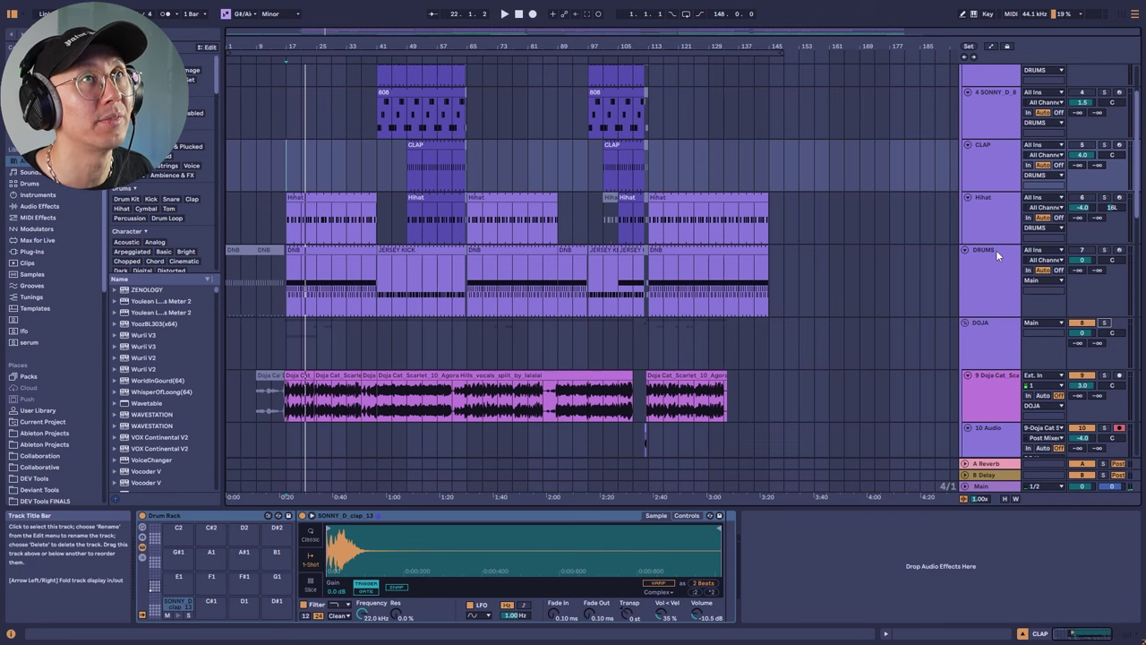
scroll(851, 385, down, 2)
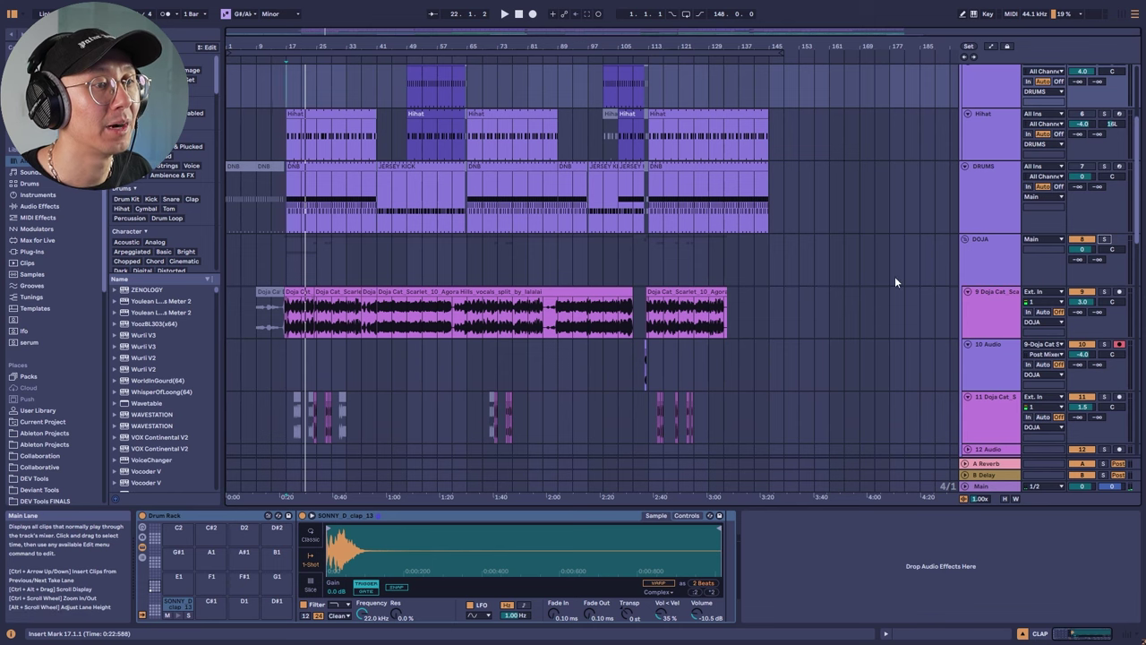
scroll(590, 292, down, 2)
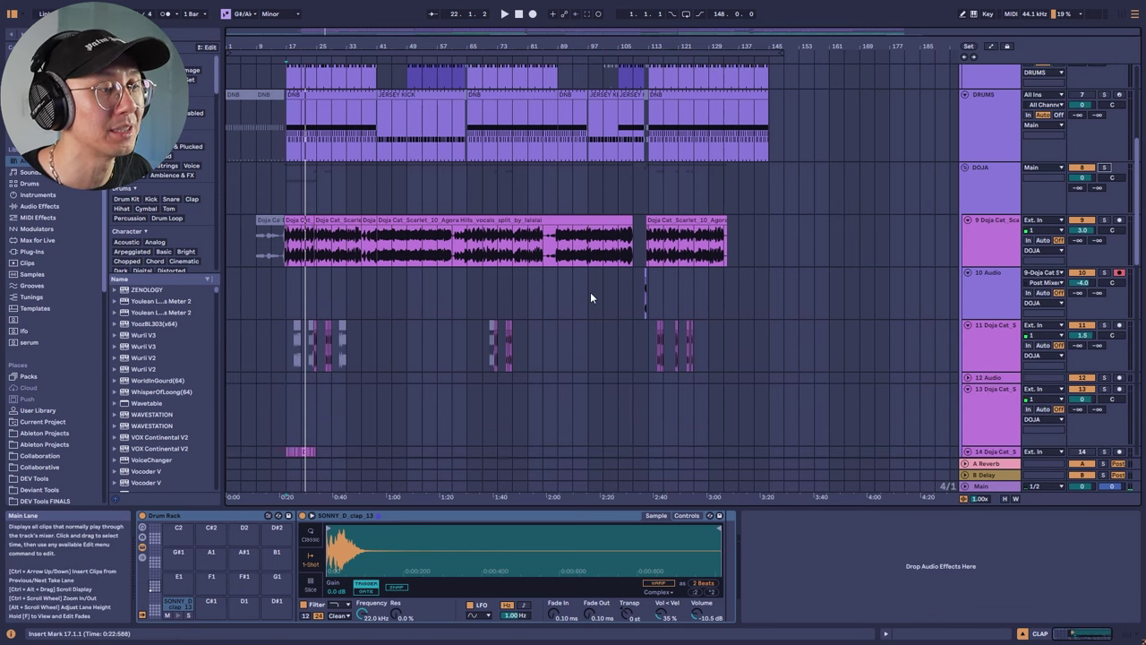
Play the 808 track soloed from bar 17 and open its first FAST clip to view the bass notes.
click(286, 298)
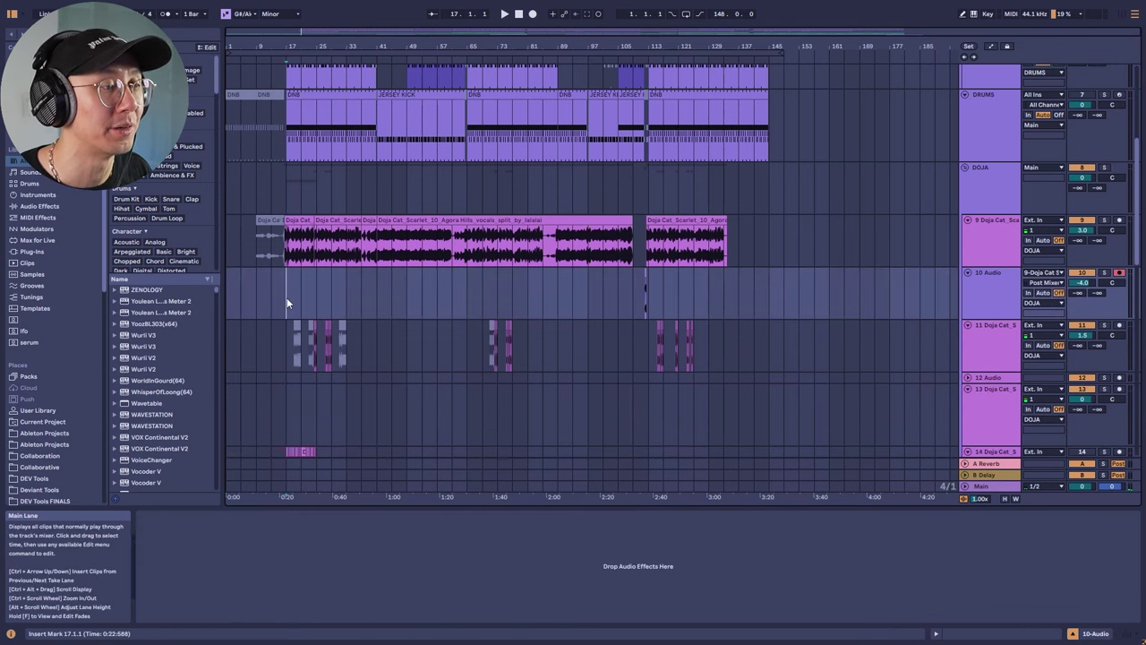
scroll(287, 298, down, 8)
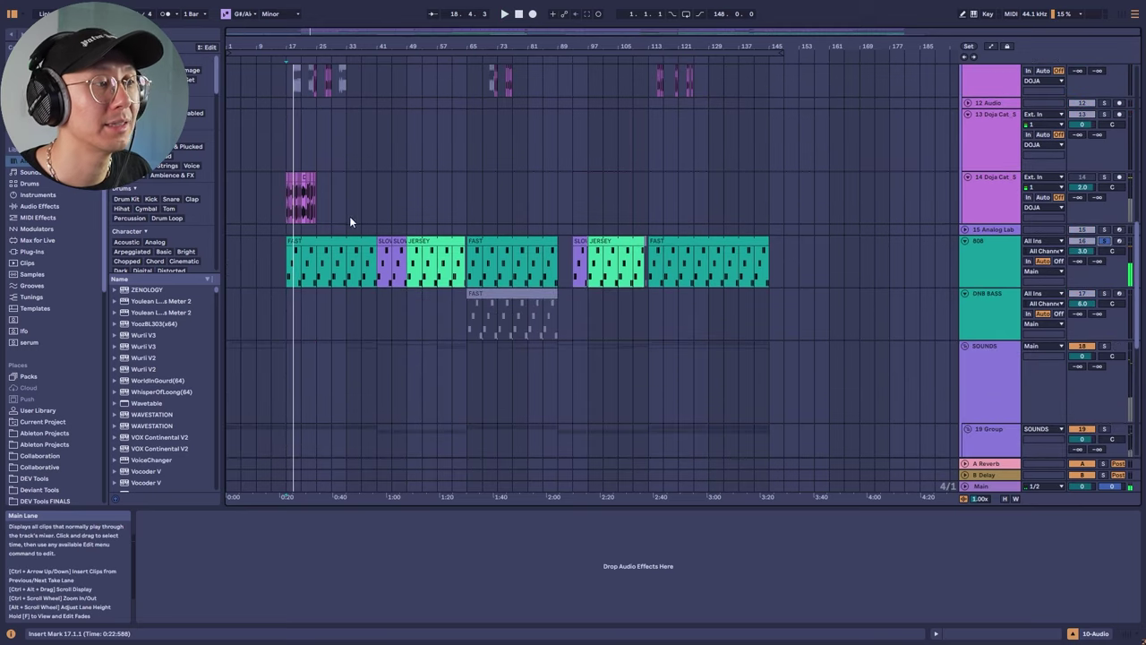
double_click(322, 250)
key(space)
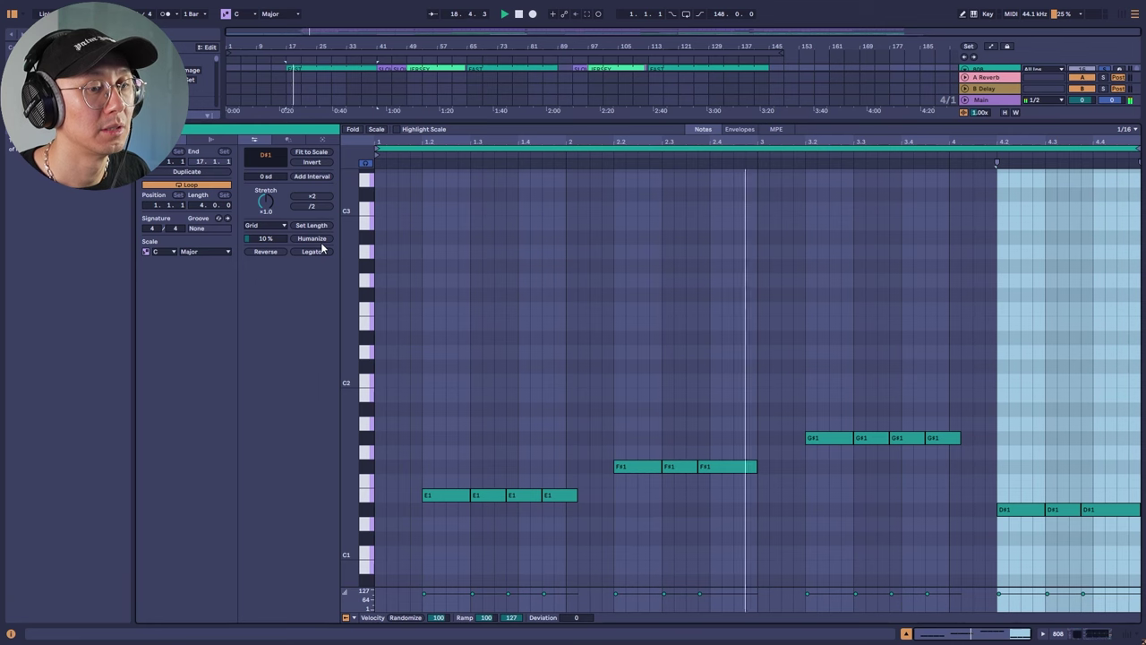
key(shift+Tab)
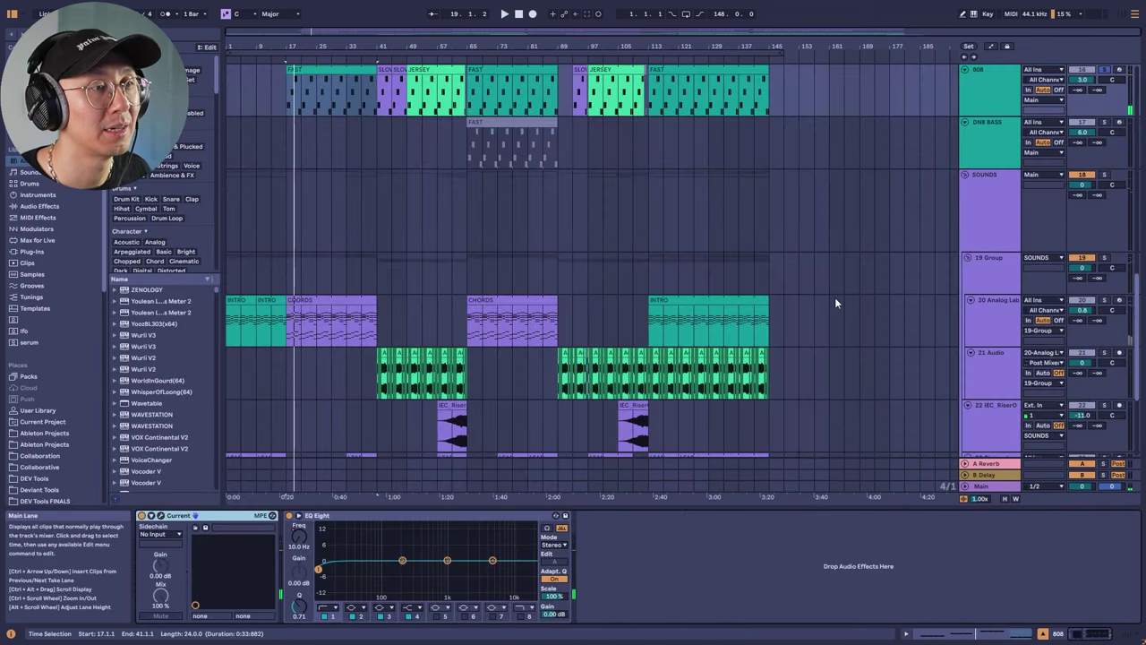
Arm the 808 track, open its Current synth, and view the Wavetables and Sub/Sampler pages.
scroll(976, 170, up, 1)
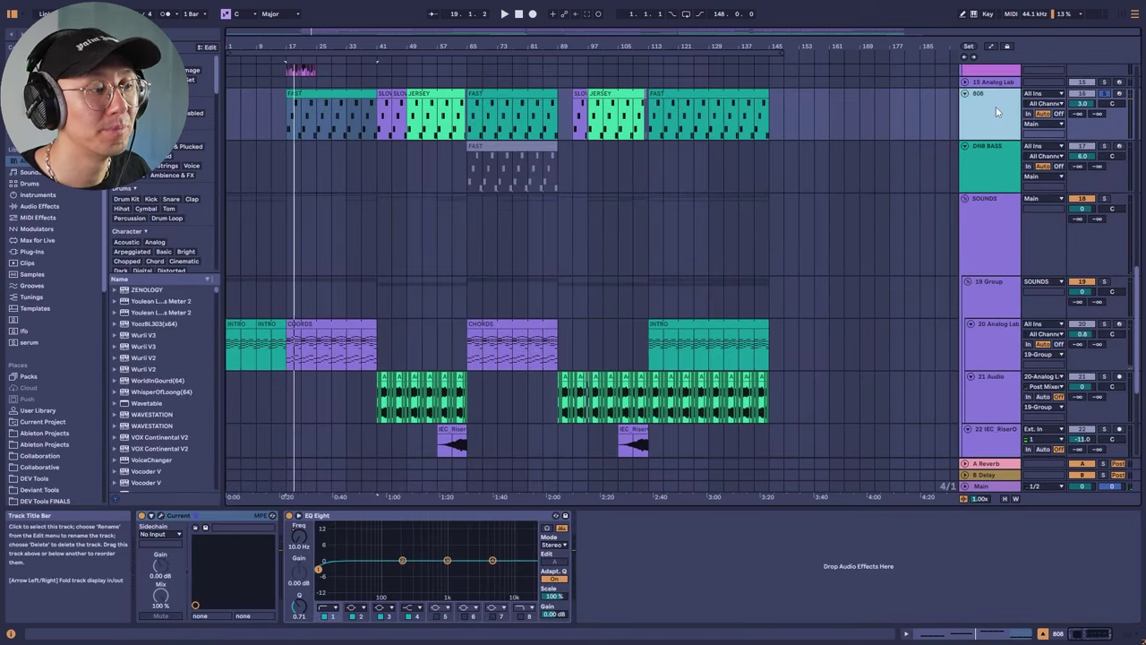
scroll(995, 106, up, 3)
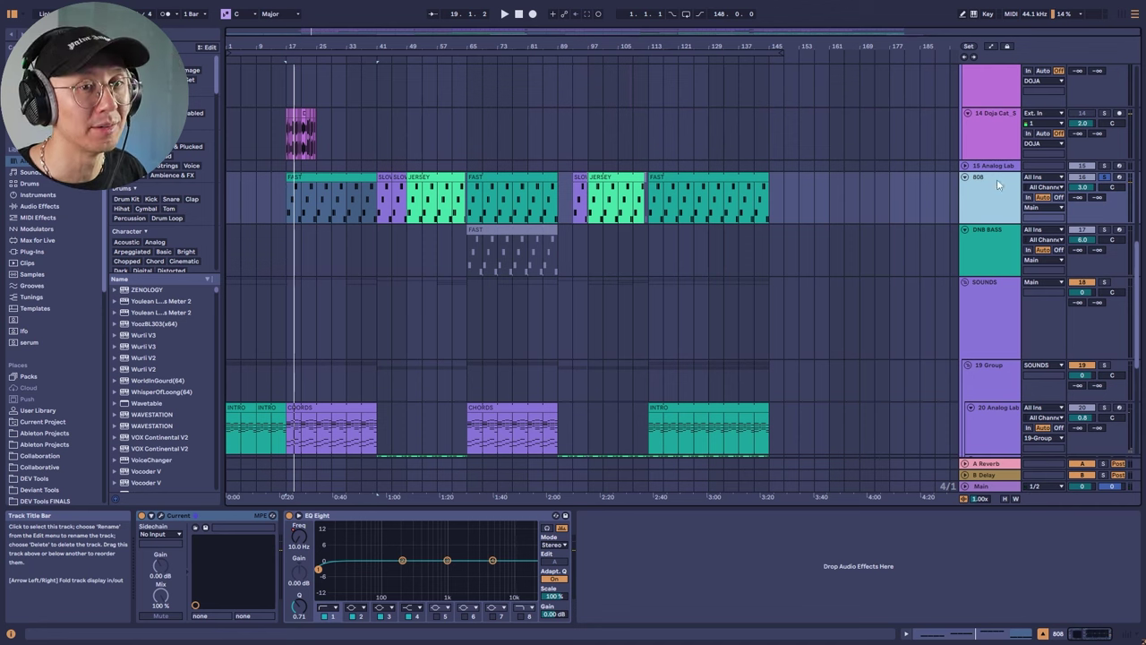
click(996, 178)
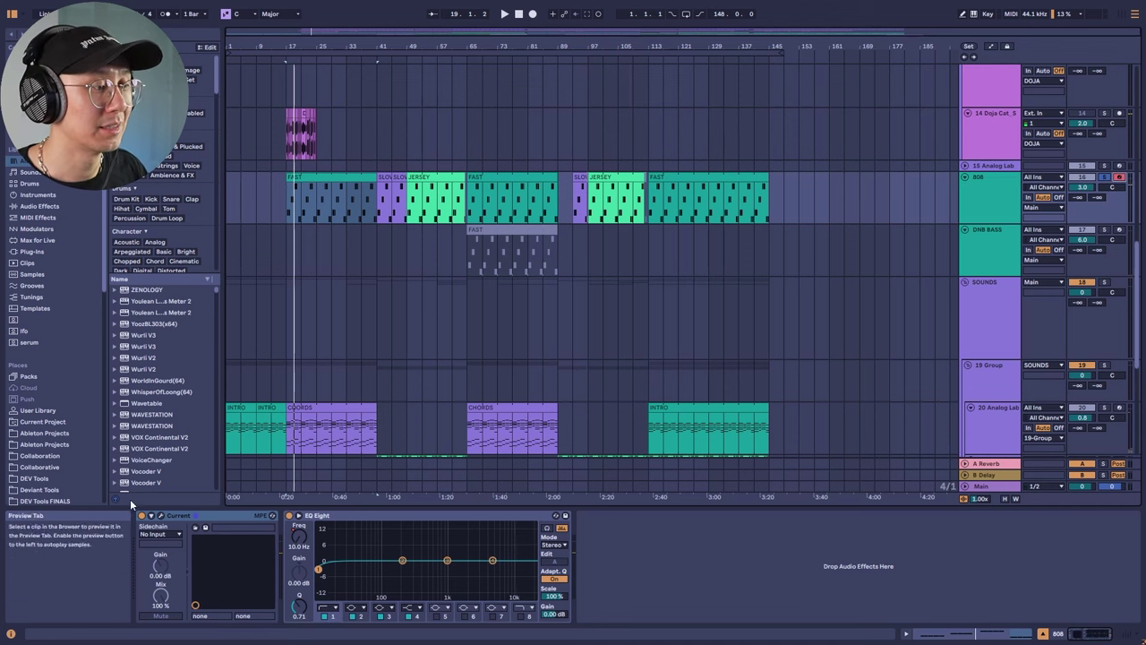
click(160, 516)
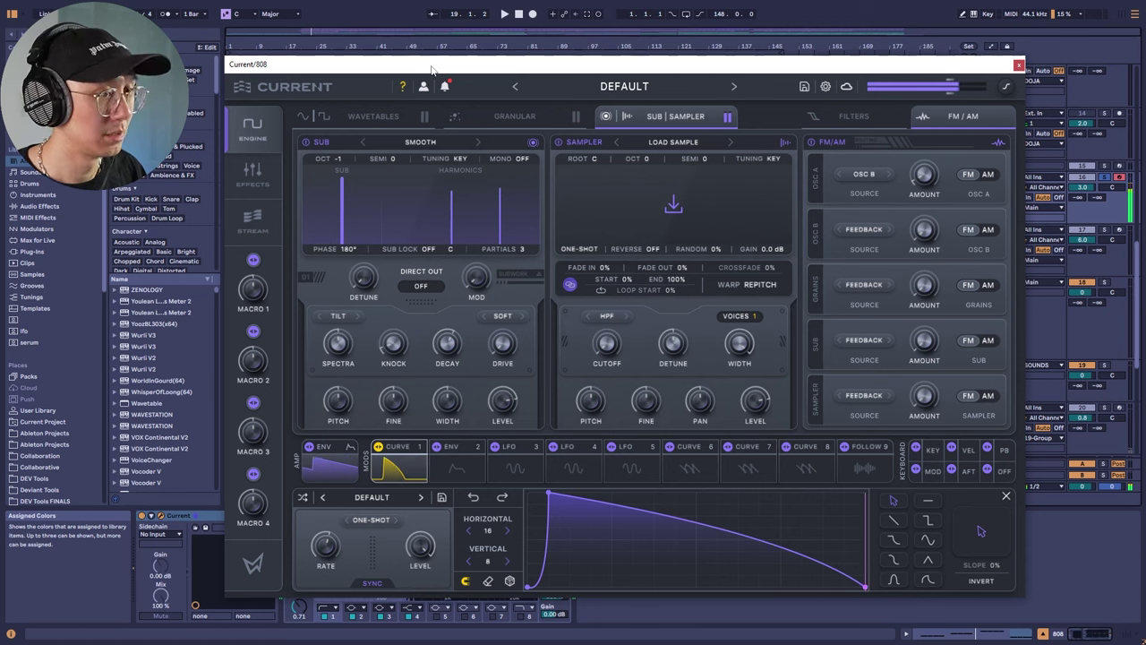
click(367, 119)
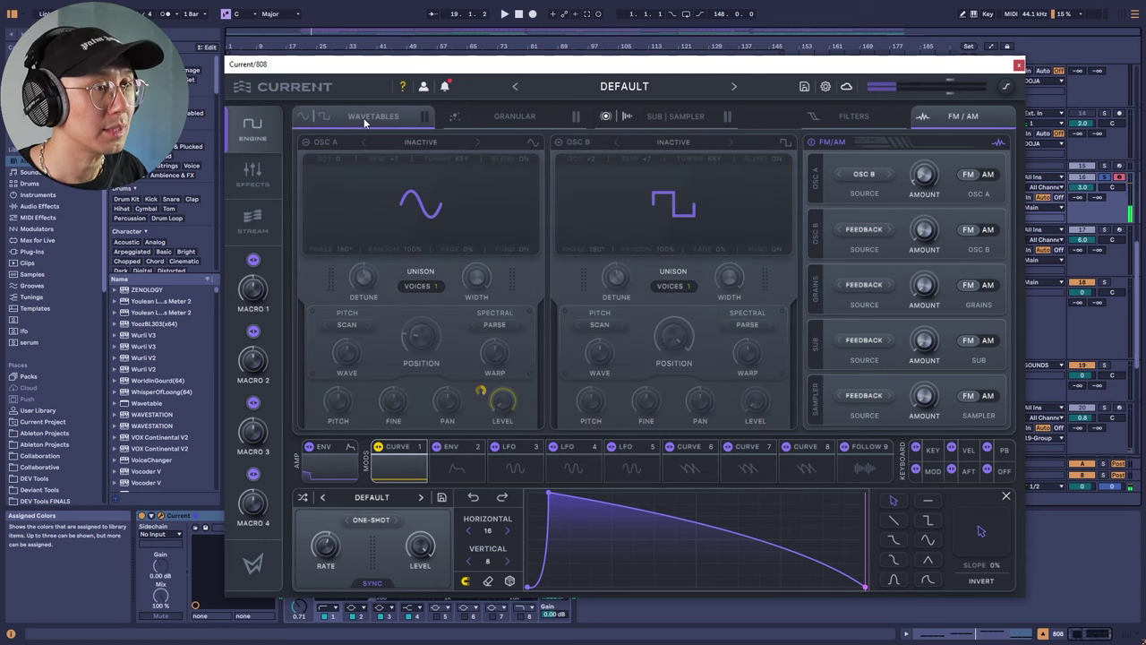
click(656, 121)
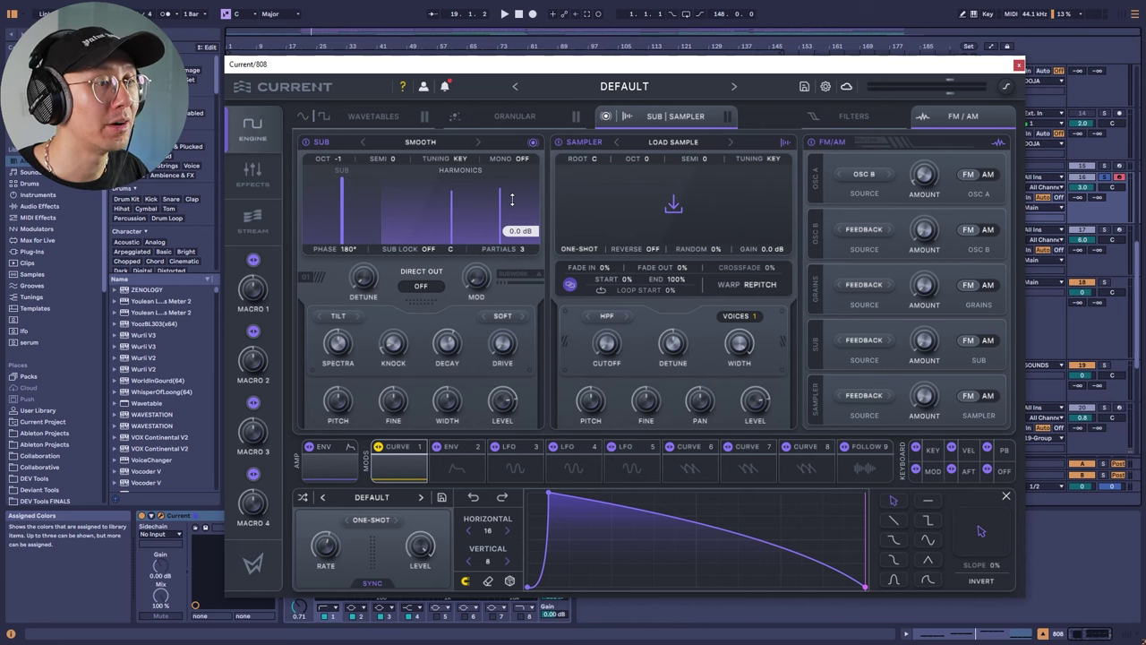
Audition the sub oscillator with its partials reduced to 1, and restore them to 3.
mouse_move(526, 249)
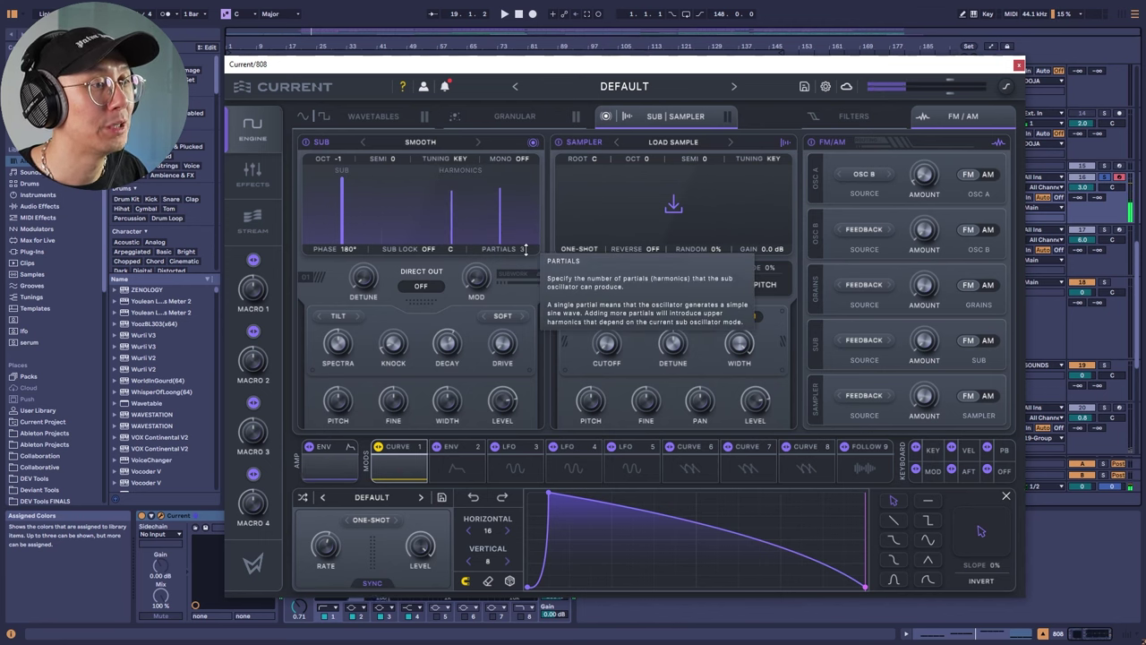
drag(525, 249, 530, 319)
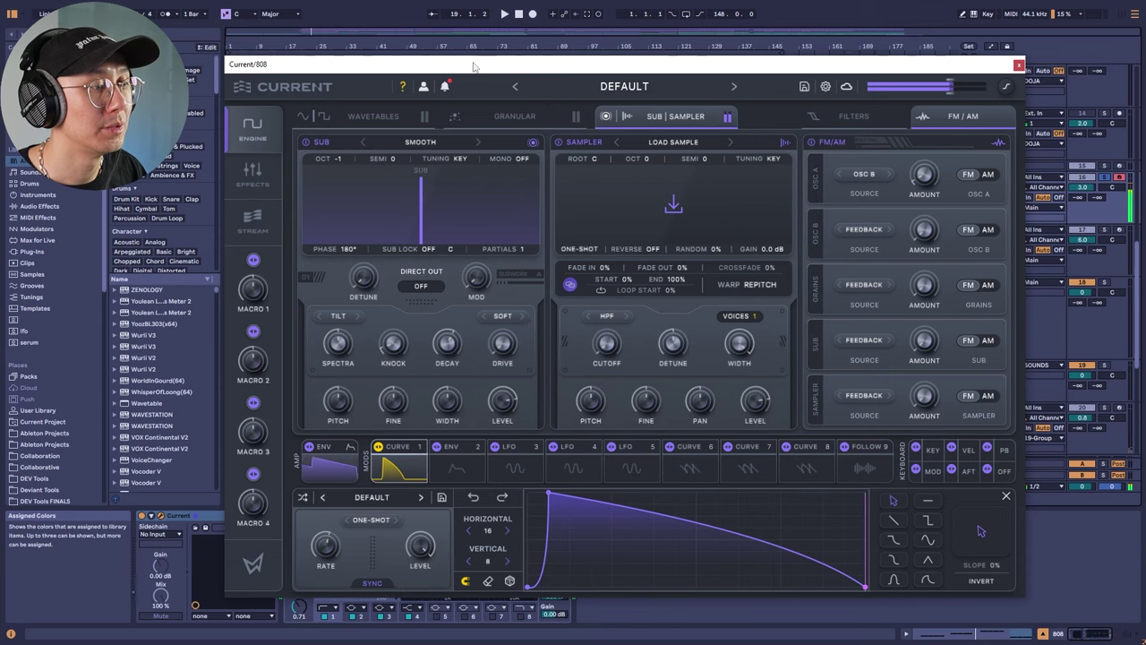
drag(502, 73, 532, 26)
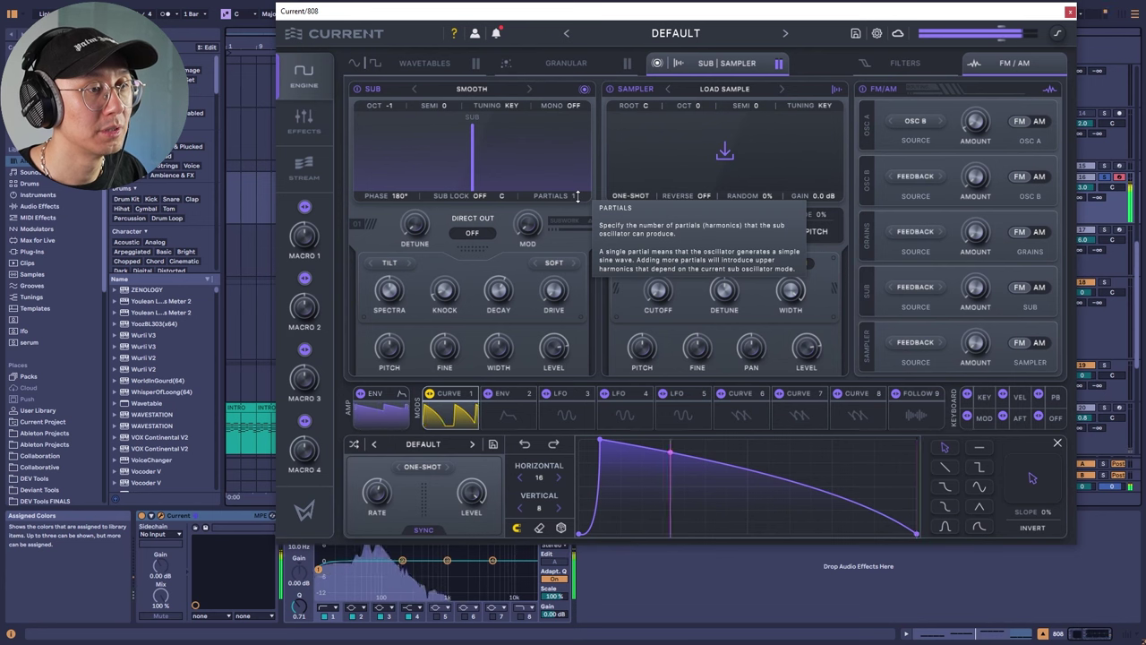
drag(577, 183, 576, 151)
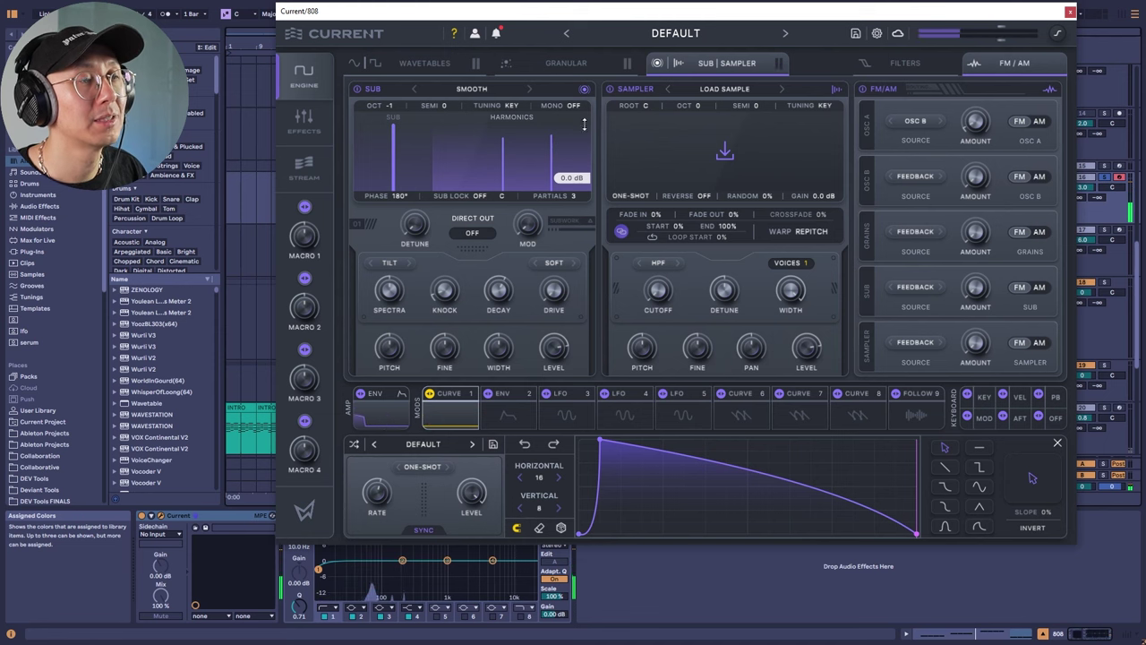
drag(611, 12, 613, 39)
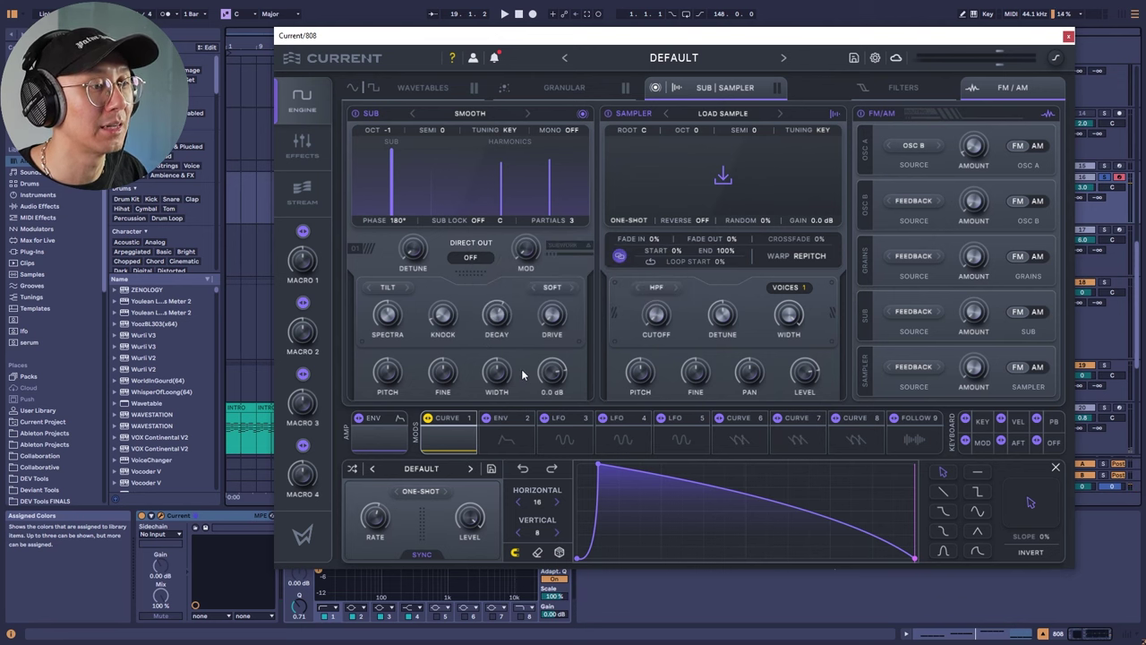
Adjust the sub oscillator's Knock and Decay by ear, trying Knock at 43% and 10% and Decay at 100% and 84%.
double_click(448, 325)
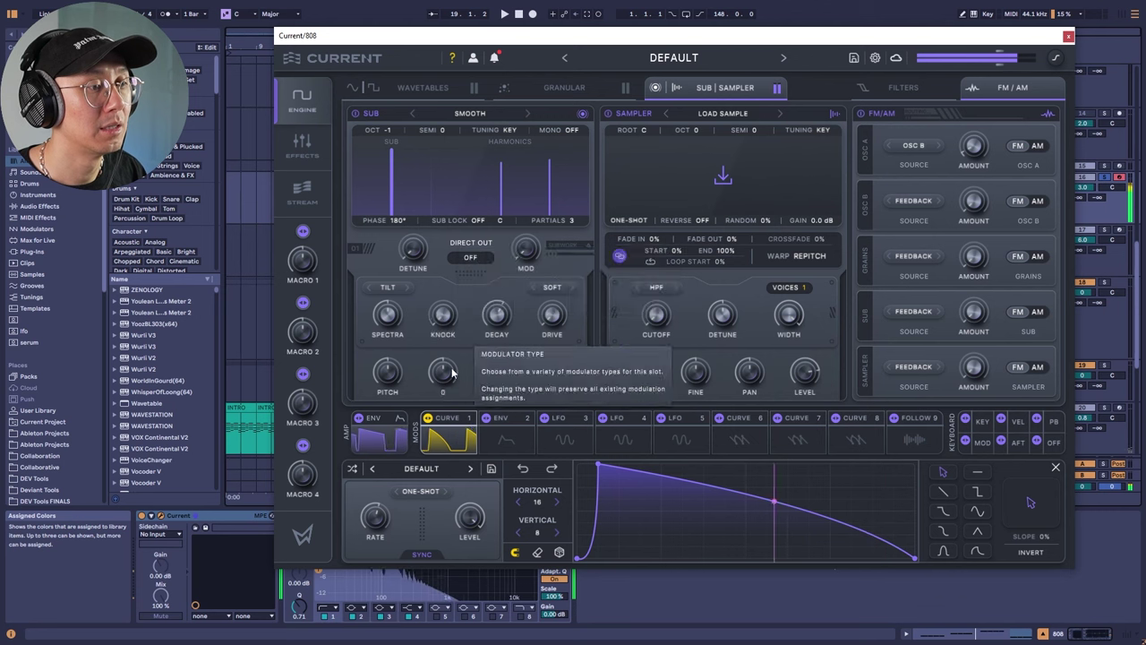
drag(445, 325, 469, 289)
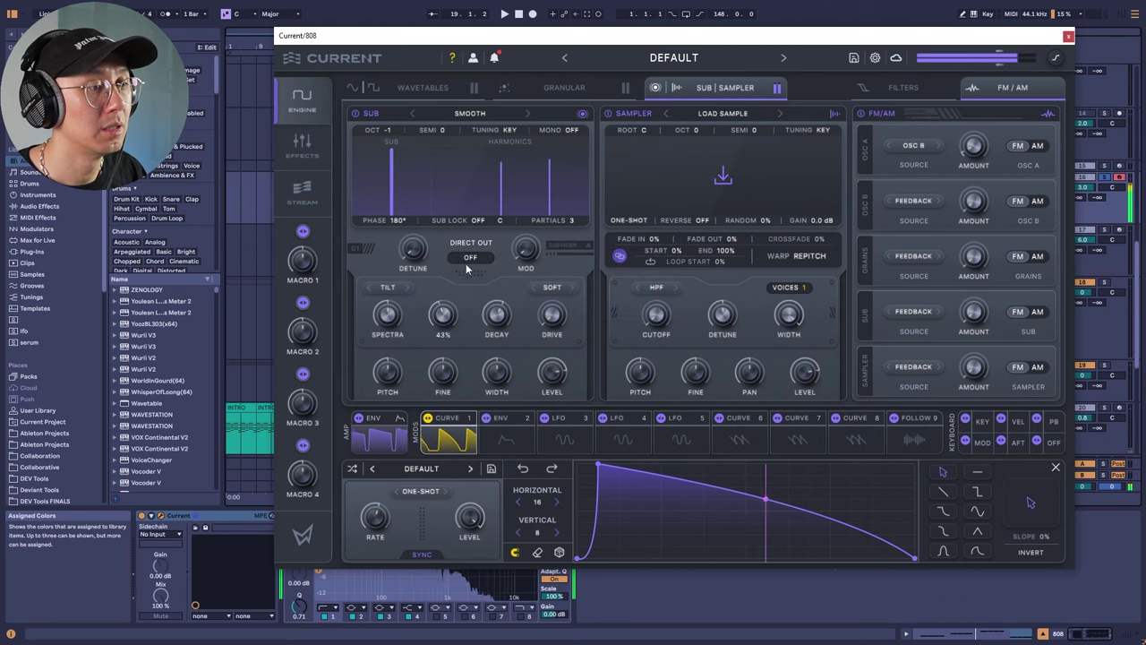
mouse_move(488, 318)
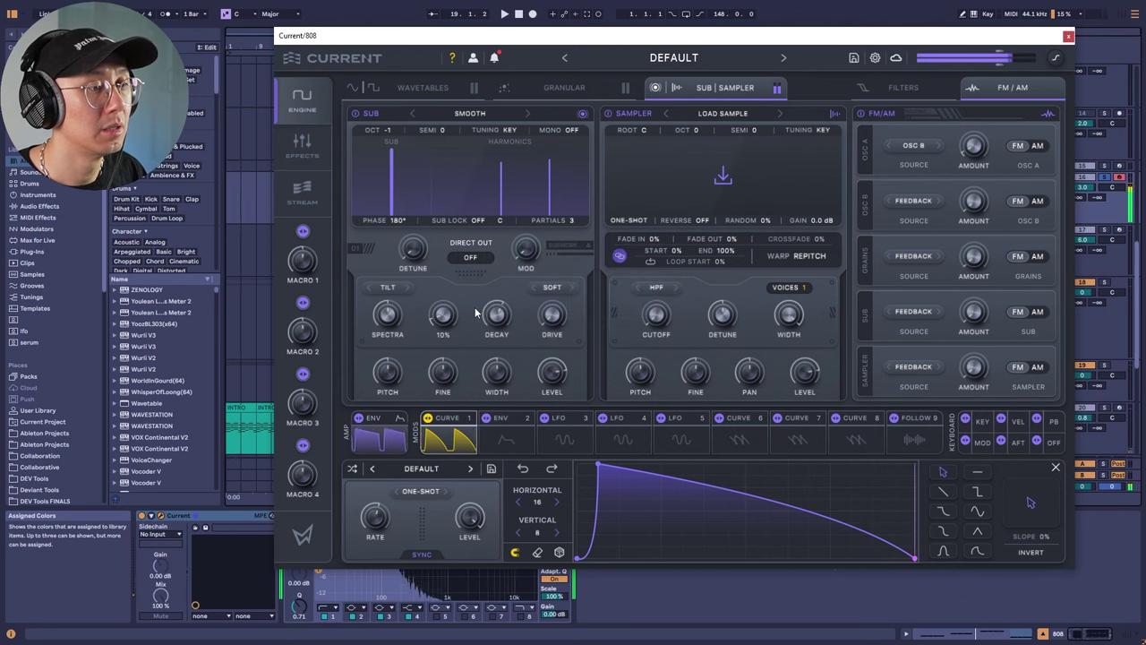
drag(488, 318, 506, 275)
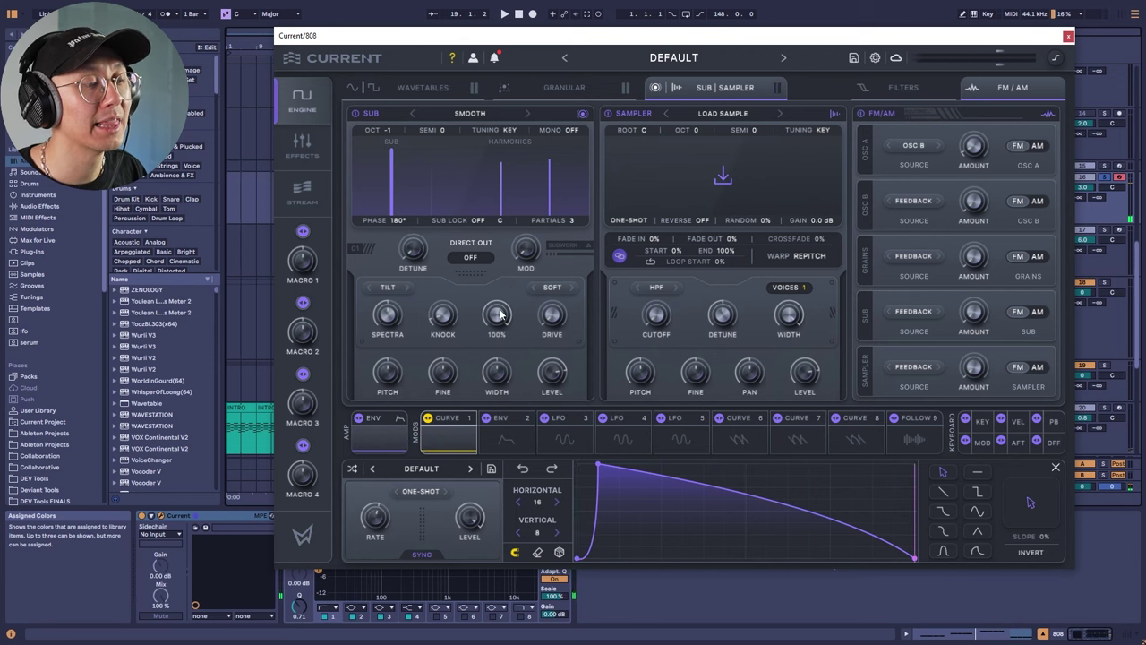
mouse_move(499, 321)
mouse_down()
mouse_move(505, 436)
mouse_move(499, 329)
mouse_up()
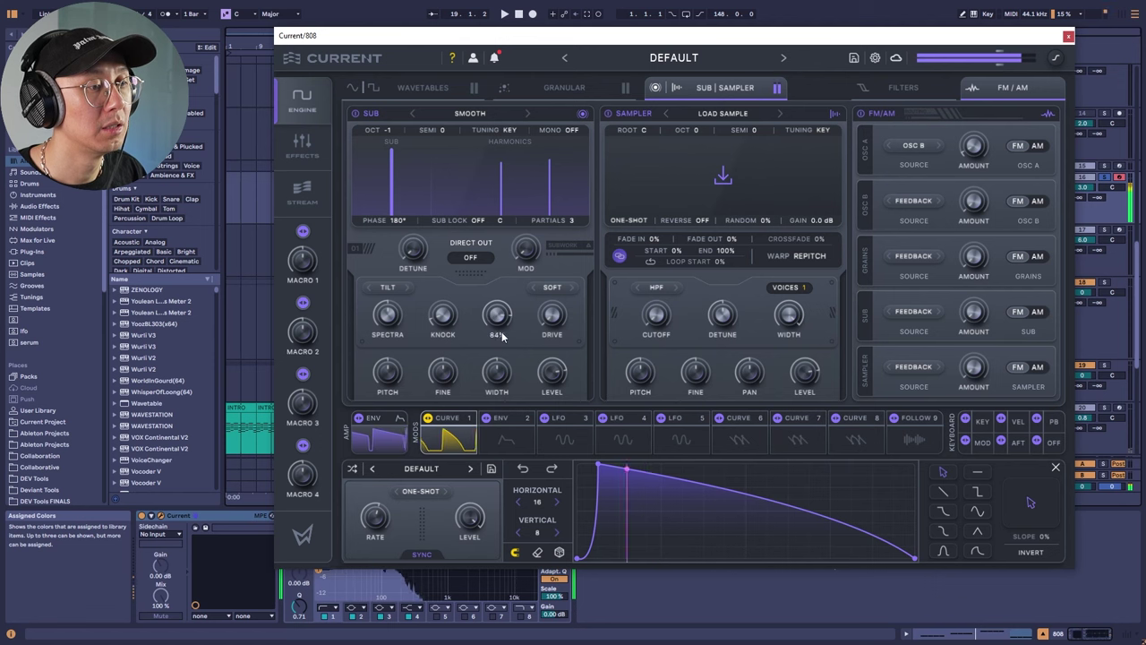
drag(452, 313, 454, 316)
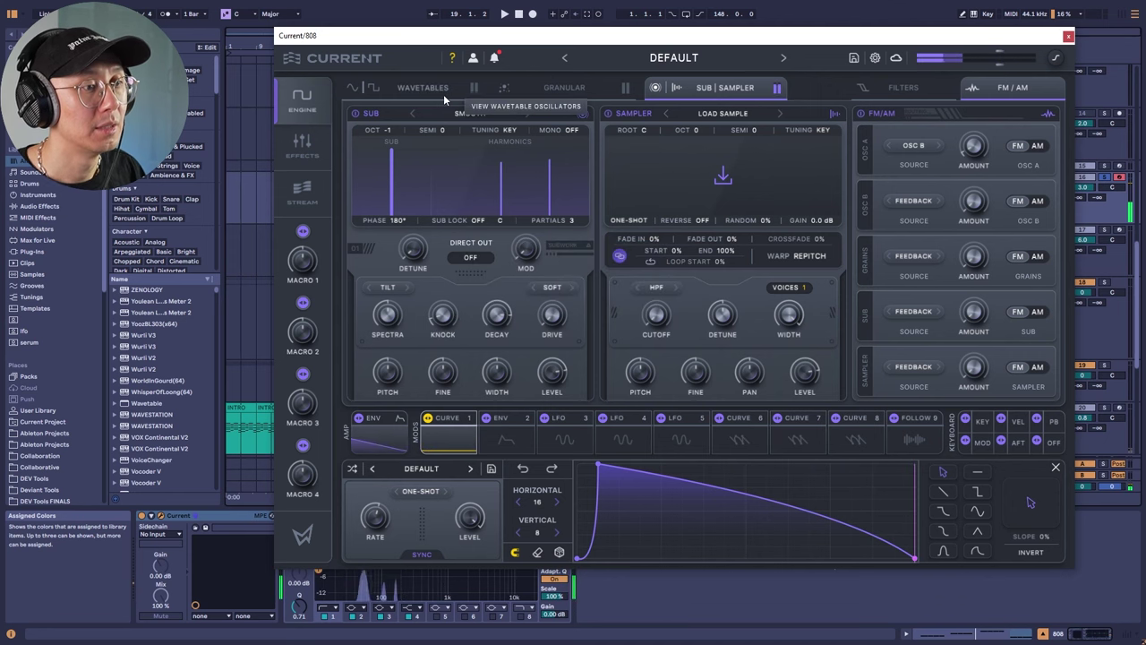
Open the Curve 1 modulator and the amp envelope to examine how the 808 sound is shaped.
click(458, 442)
click(394, 437)
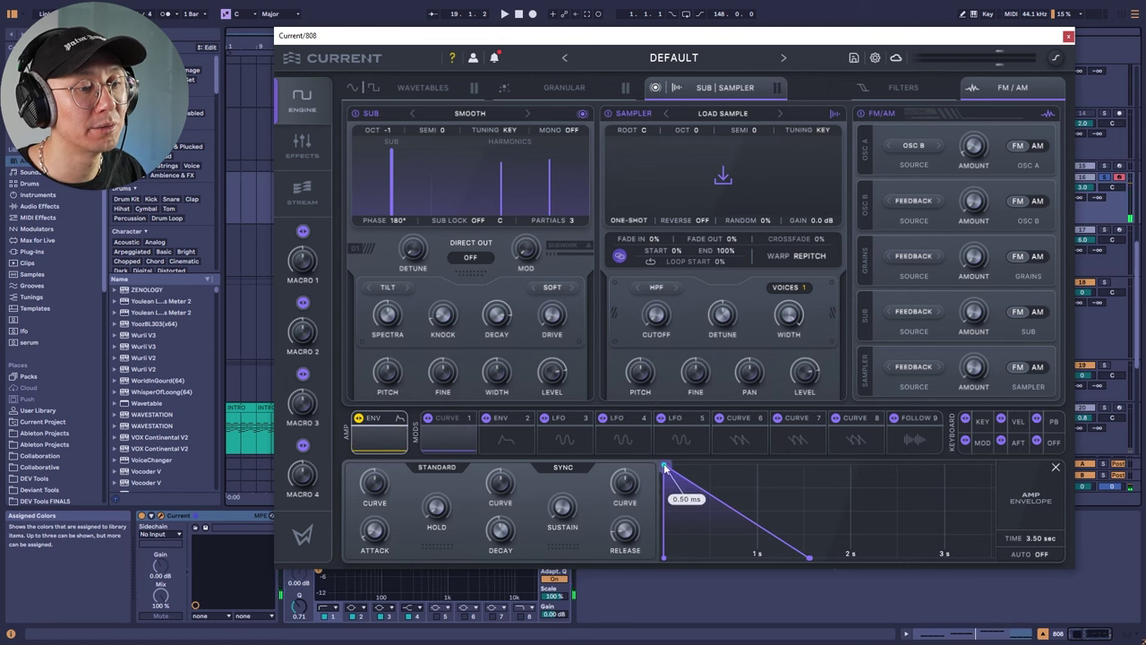
Close the Current synth, add the s(M)exoscope plug-in after EQ Eight on the 808 track, and close its window.
click(1068, 38)
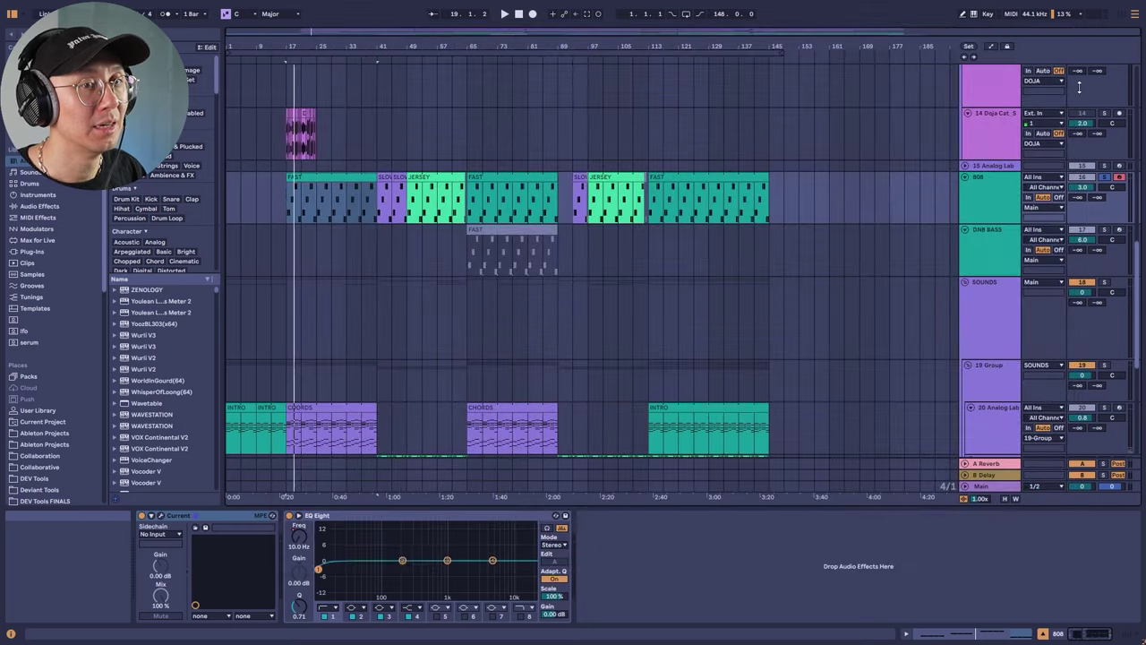
click(45, 252)
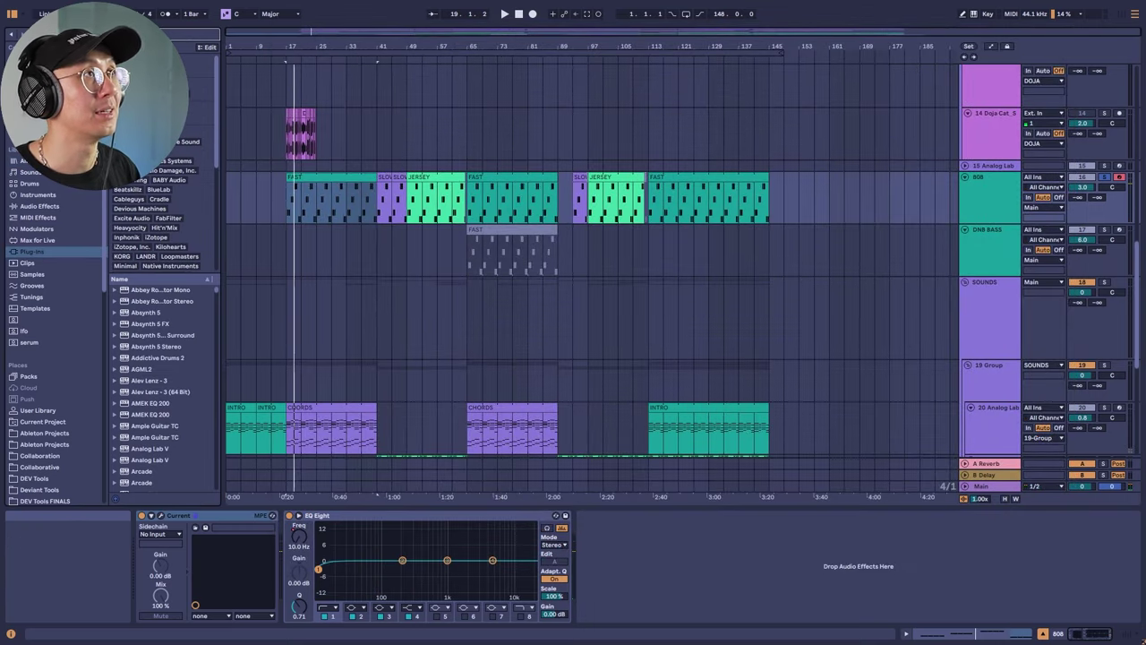
scroll(166, 331, down, 10)
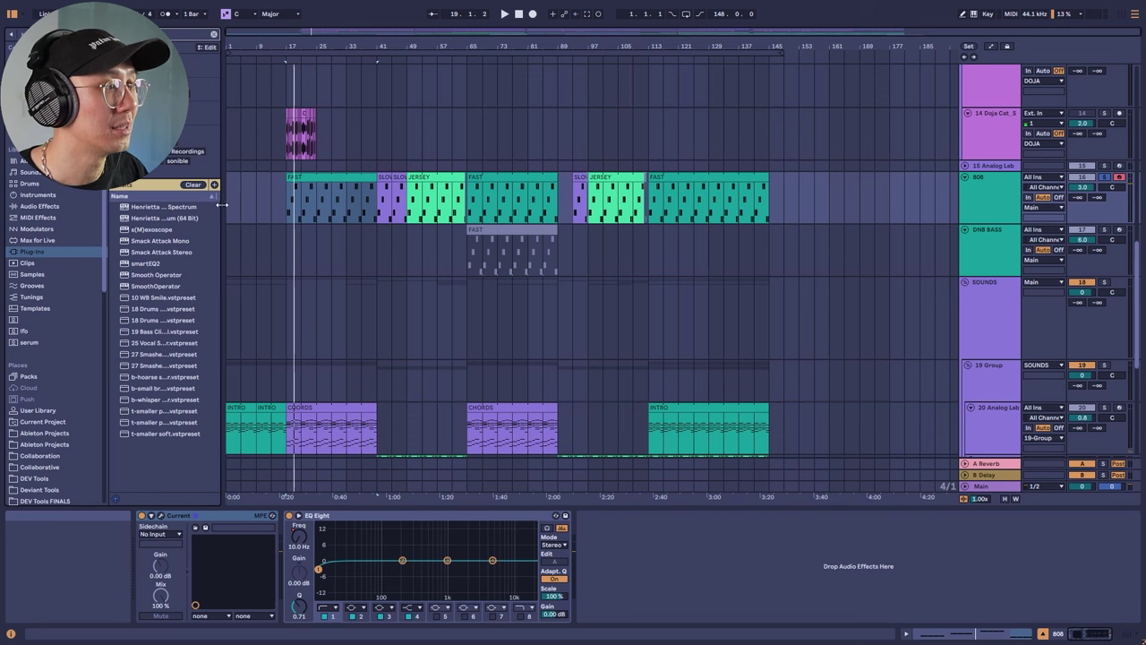
drag(152, 229, 717, 595)
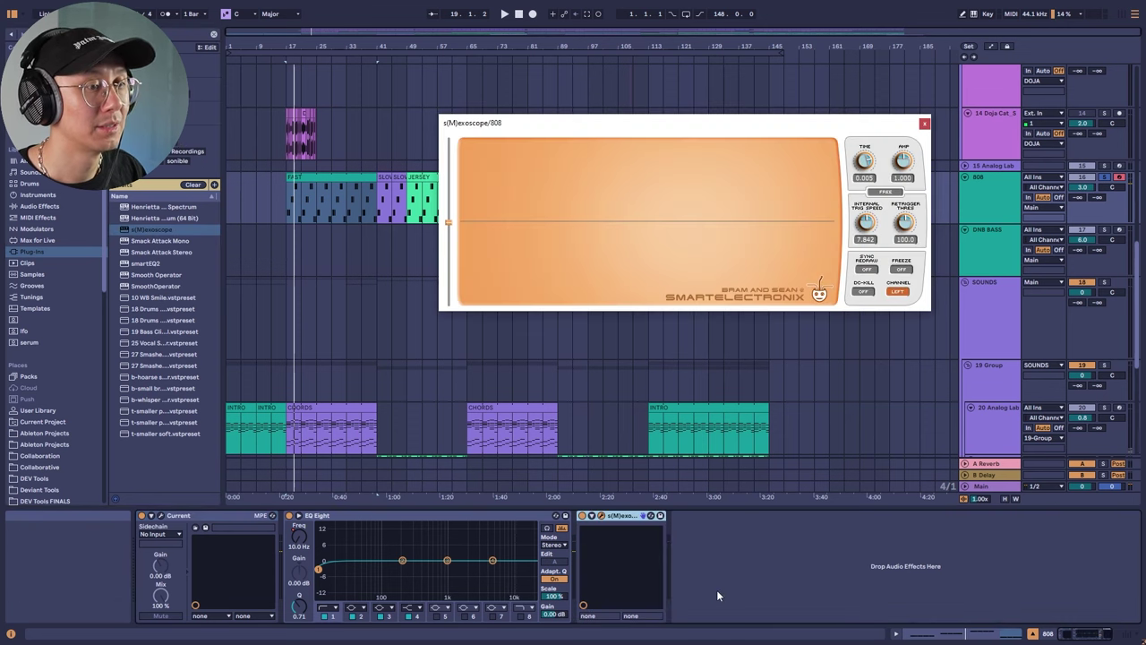
drag(691, 126, 641, 188)
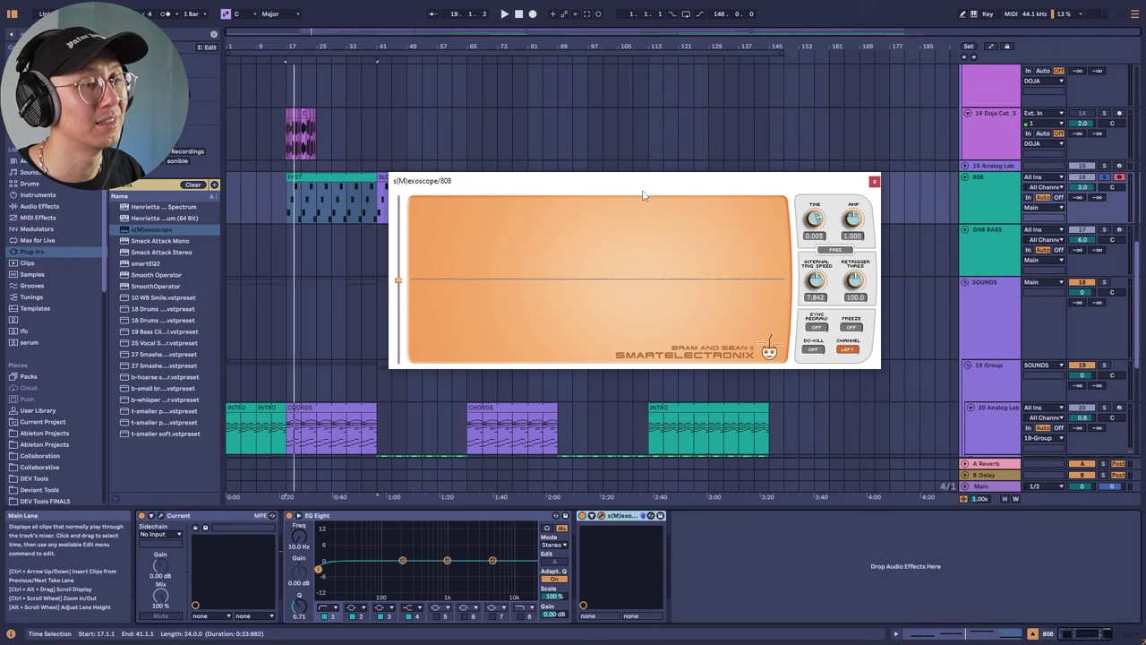
click(874, 183)
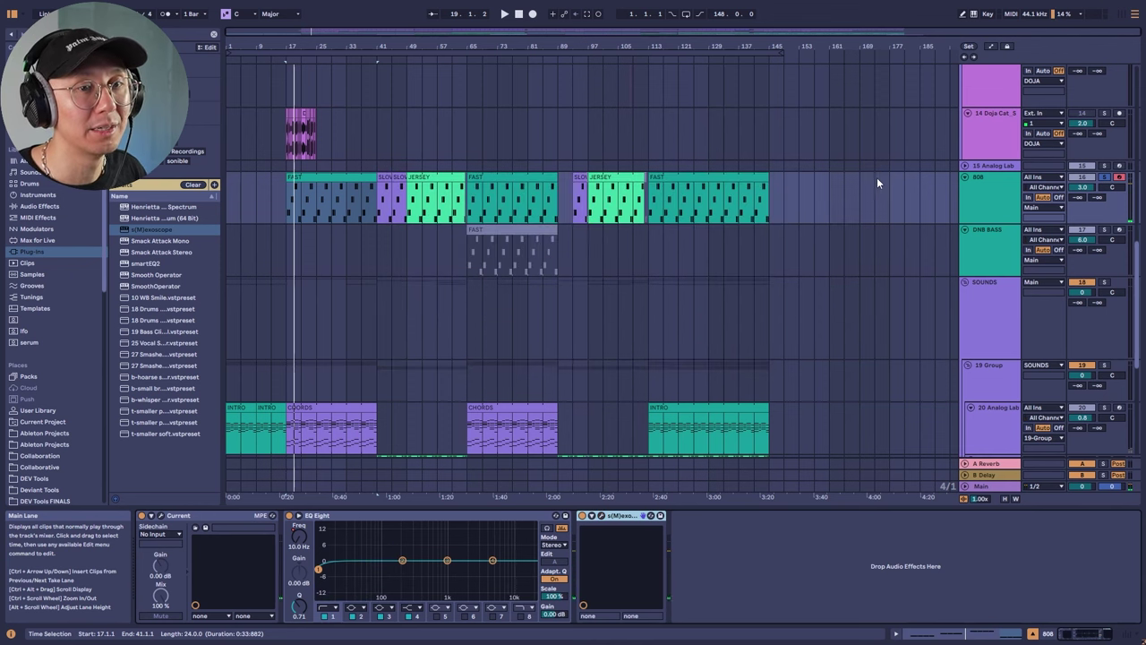
Compare the notes of the CHORDS clip on the Analog Lab track with those of the 808 track's first FAST clip.
click(340, 178)
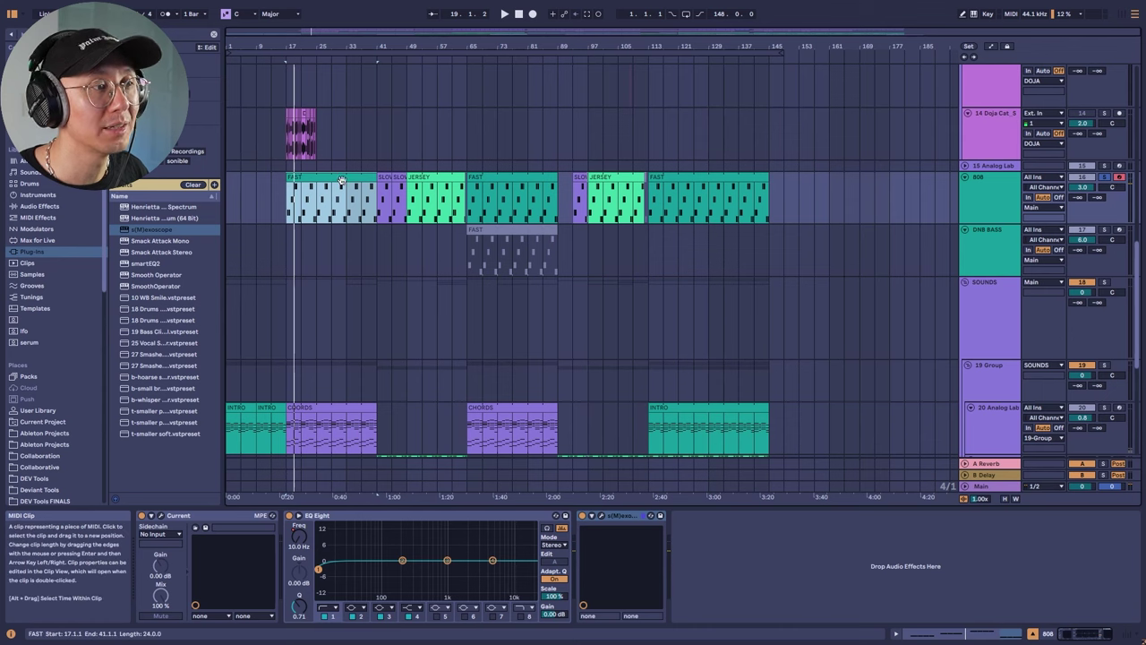
double_click(307, 177)
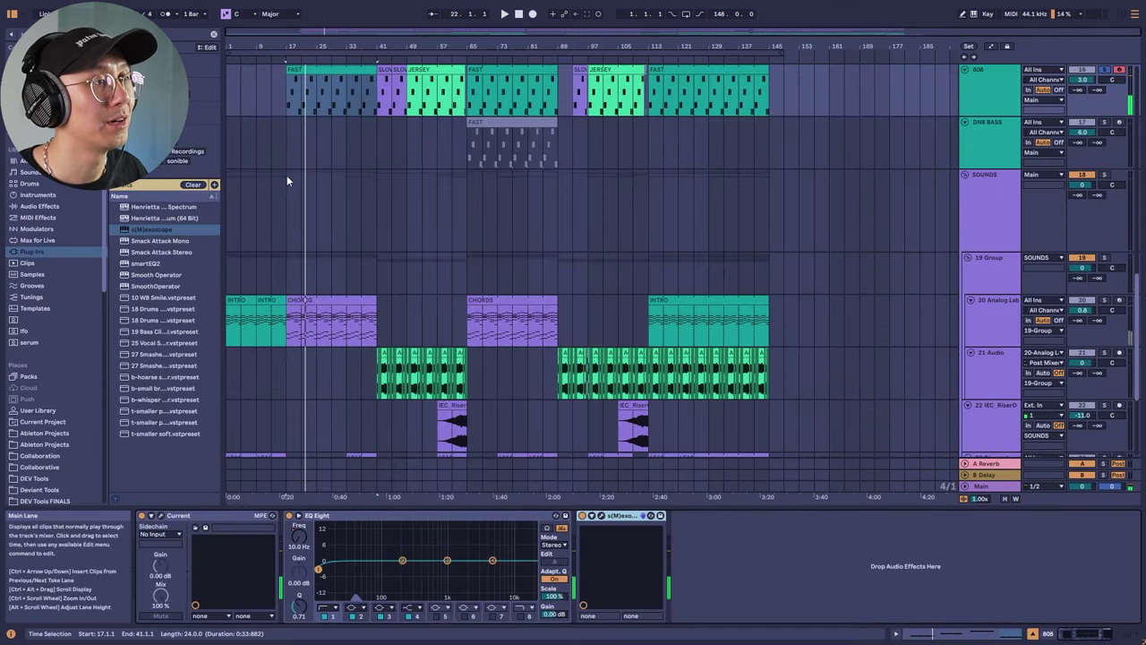
click(321, 300)
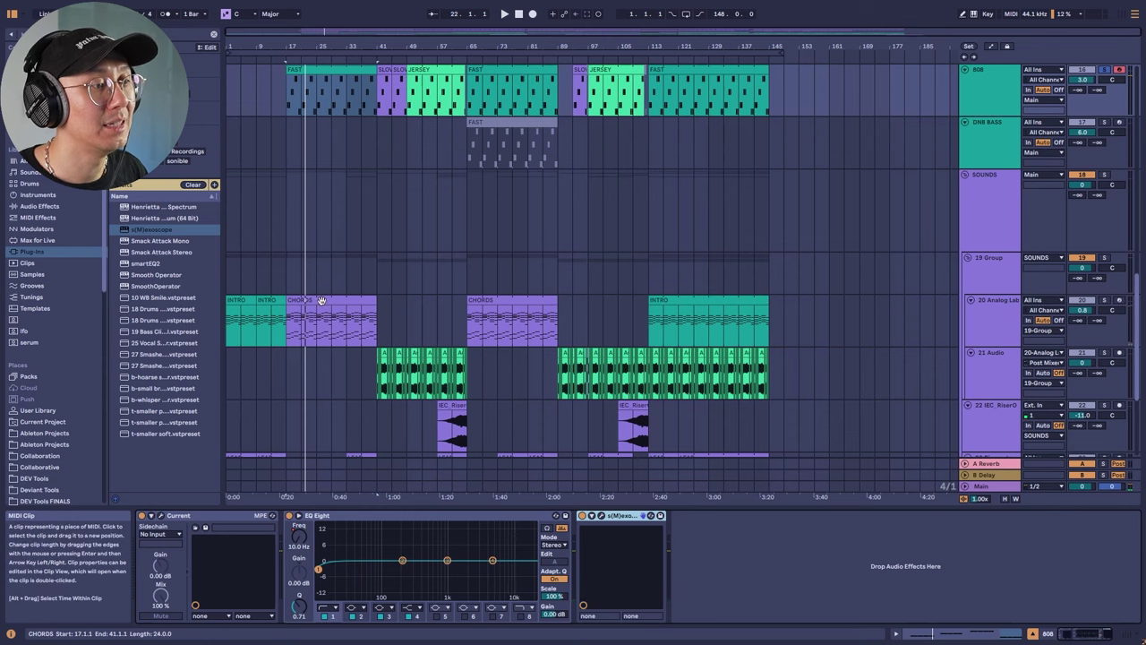
double_click(314, 300)
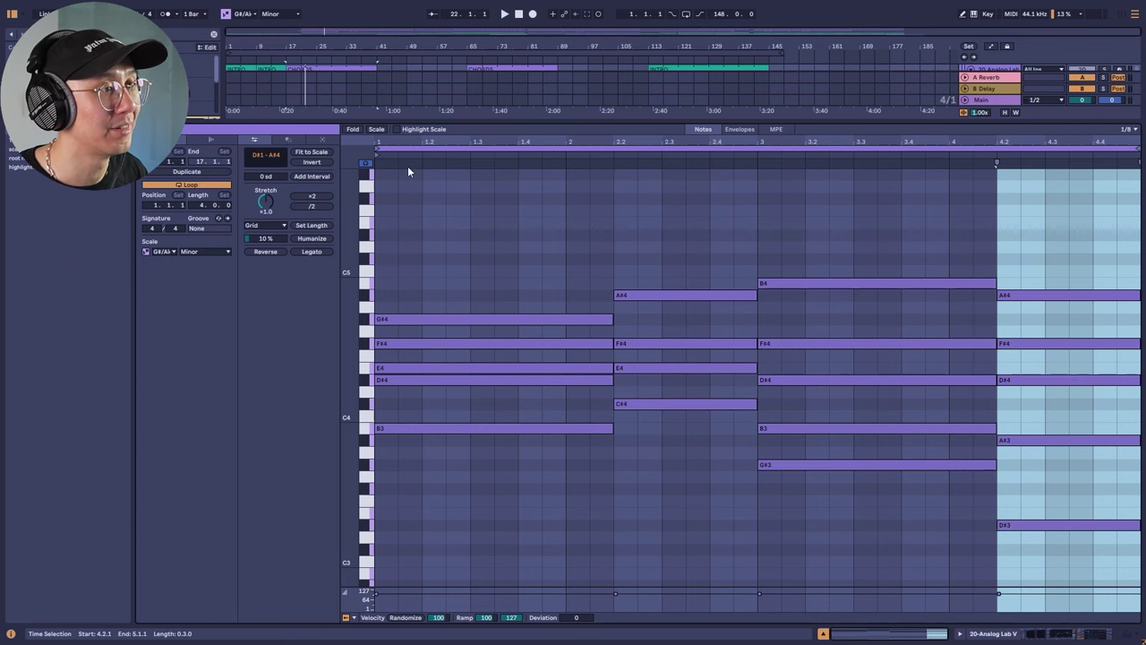
click(376, 129)
click(376, 129)
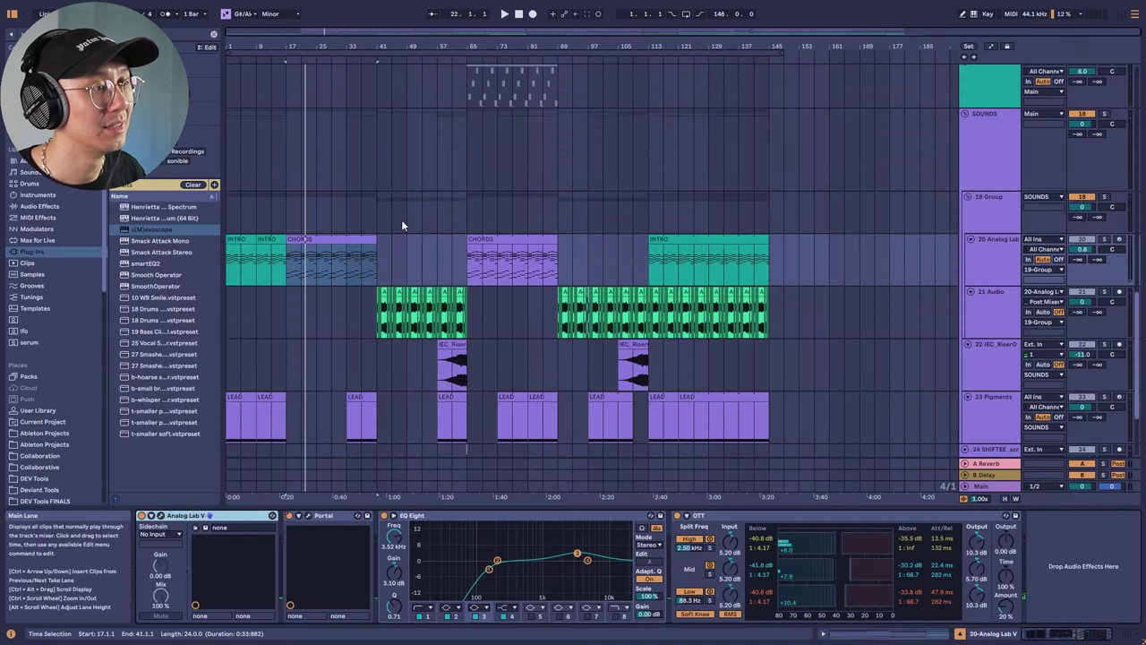
scroll(388, 254, up, 5)
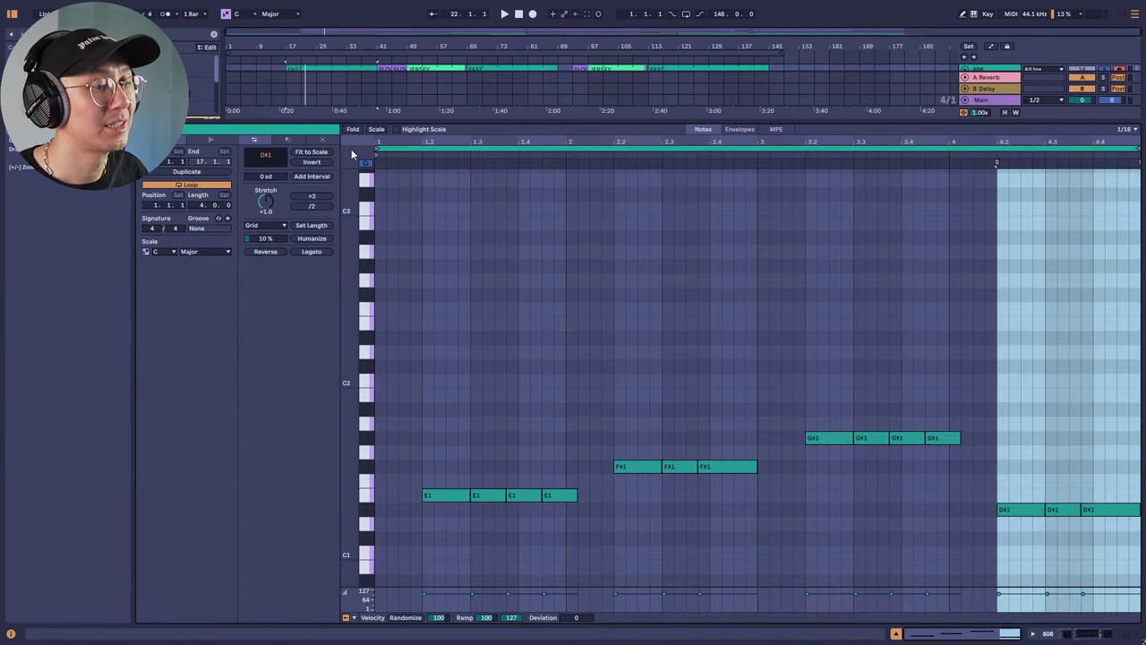
scroll(538, 253, down, 3)
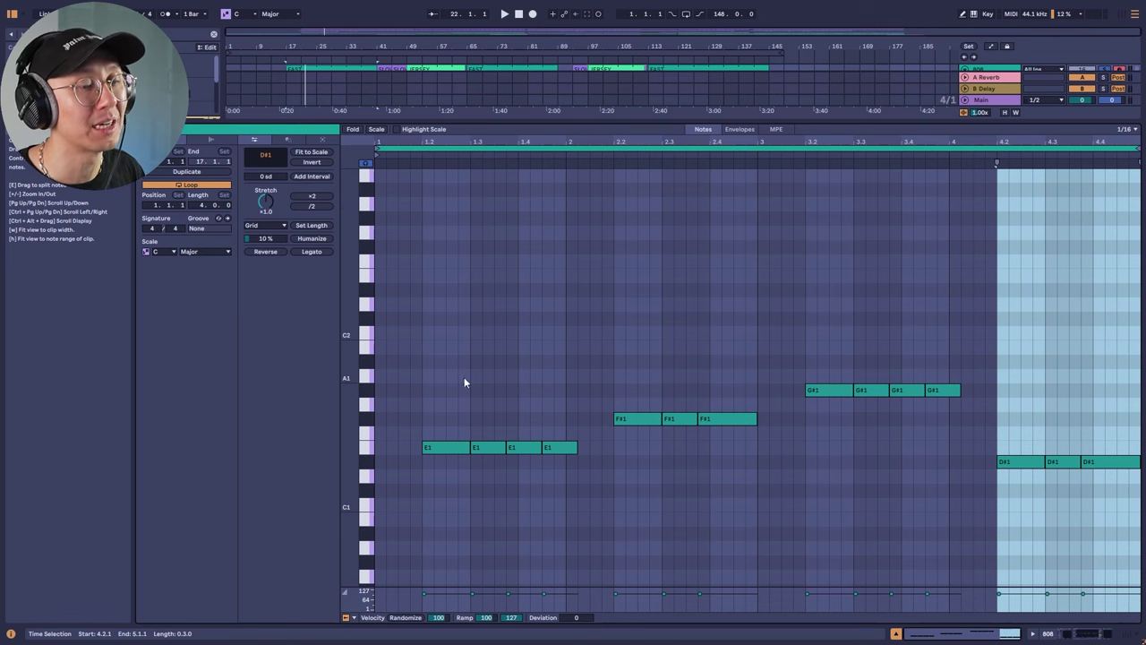
key(space)
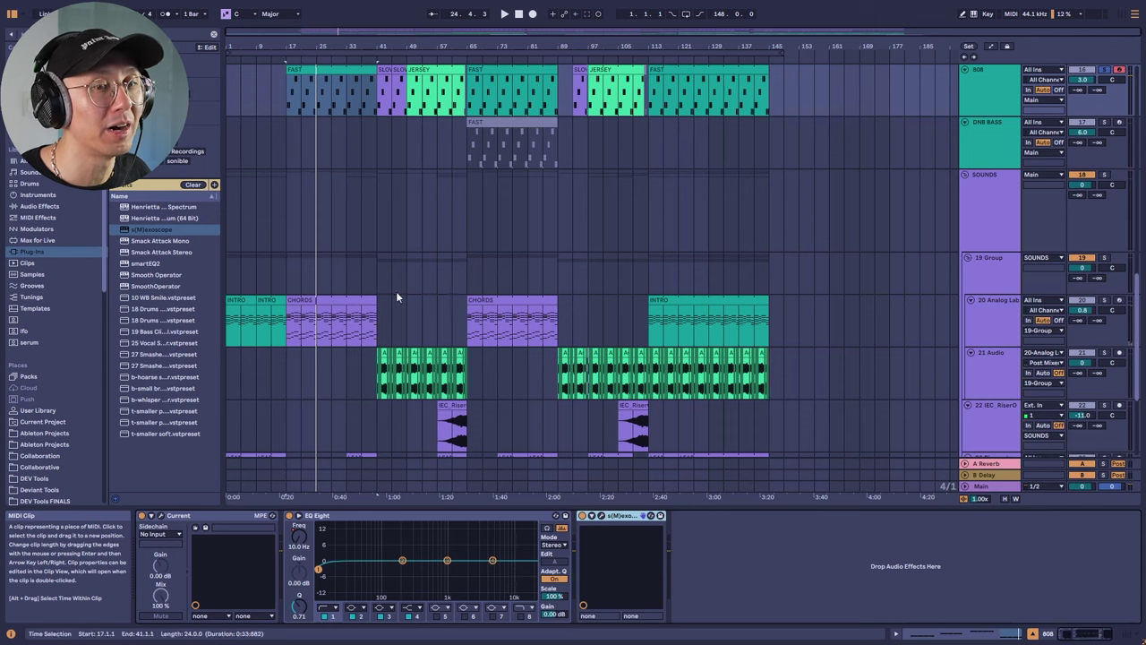
Unsolo the 808 track and play the arrangement from bar 17.
scroll(1094, 161, up, 1)
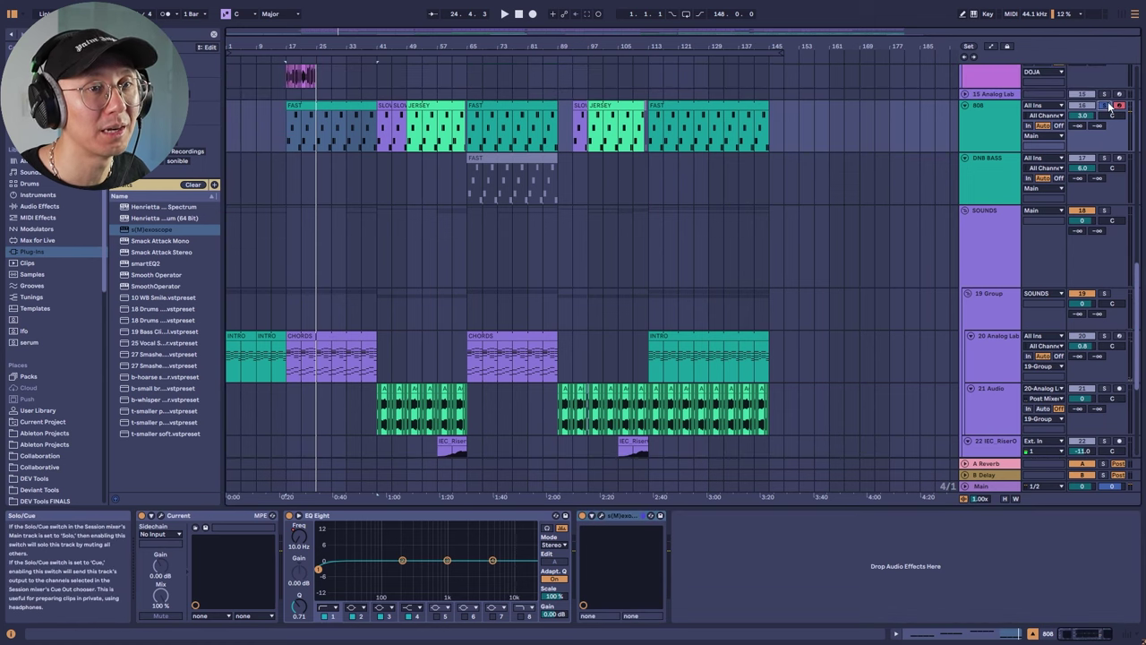
key(space)
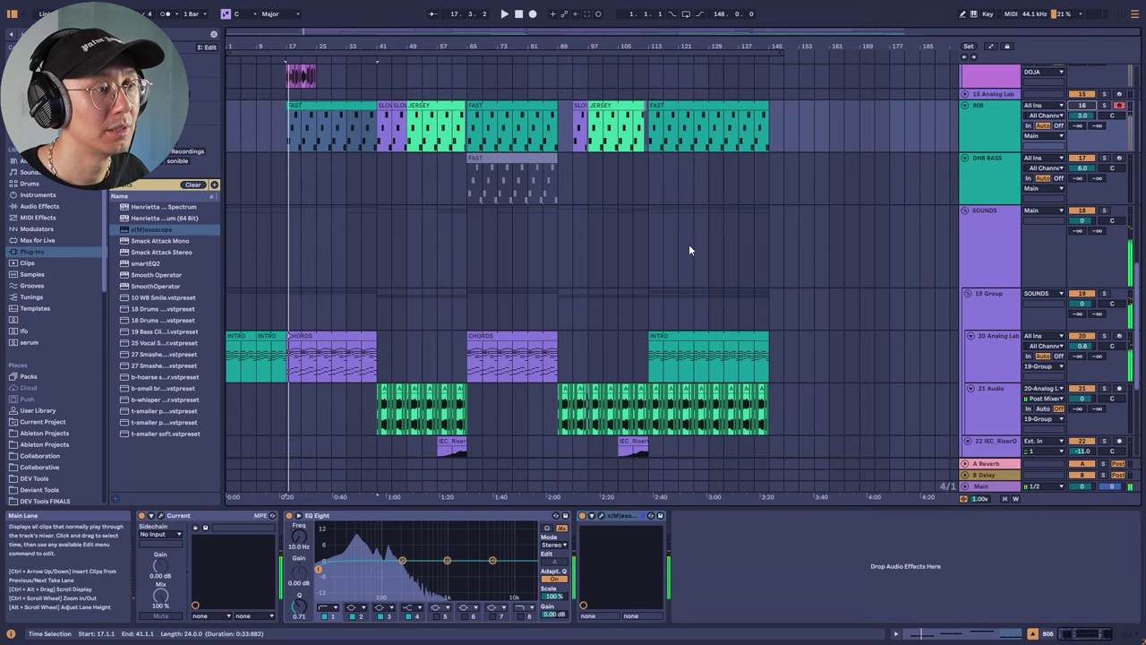
scroll(901, 254, up, 8)
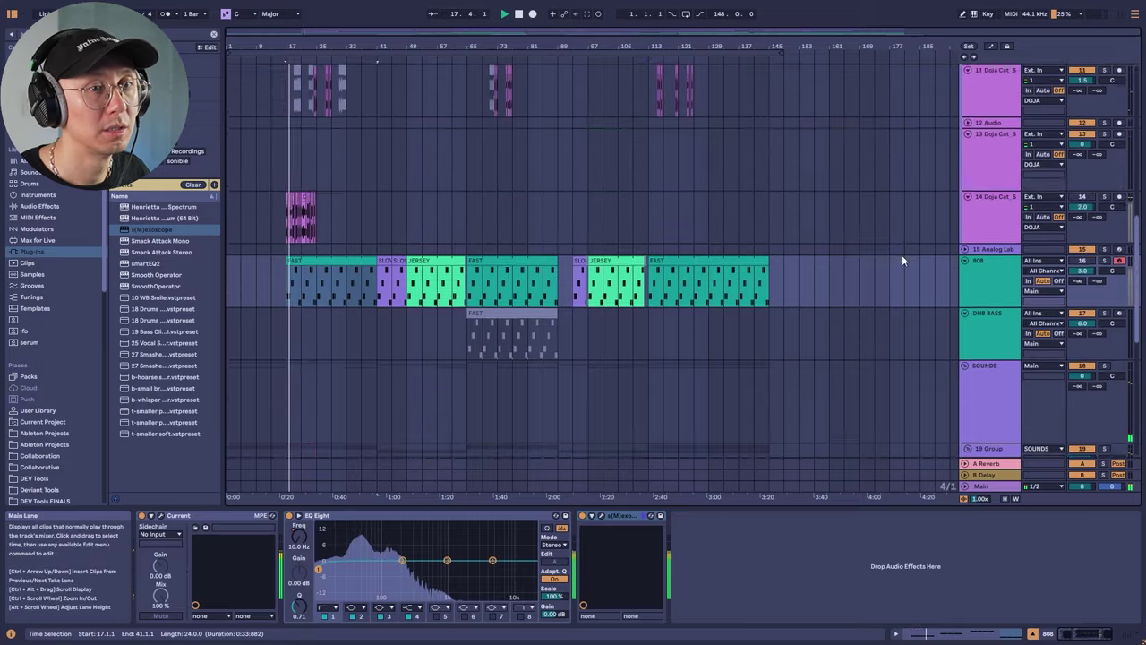
scroll(898, 258, up, 1)
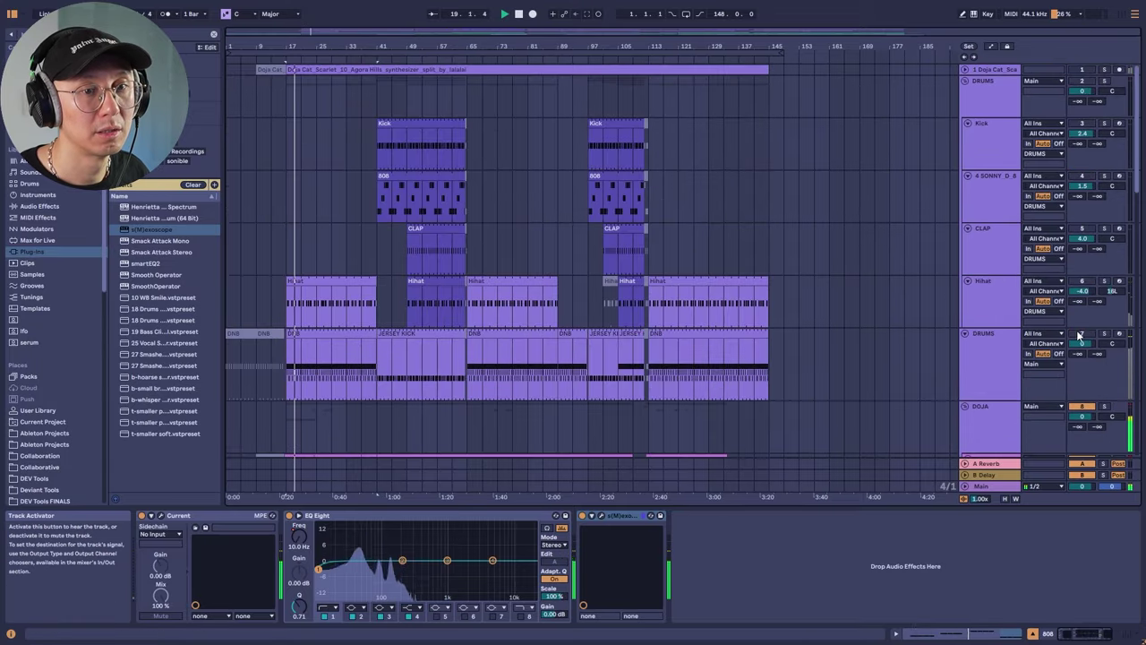
Activate the DRUMS group with its Hihat, CLAP and Kick tracks, plus the separate DRUMS track, during playback.
click(1082, 81)
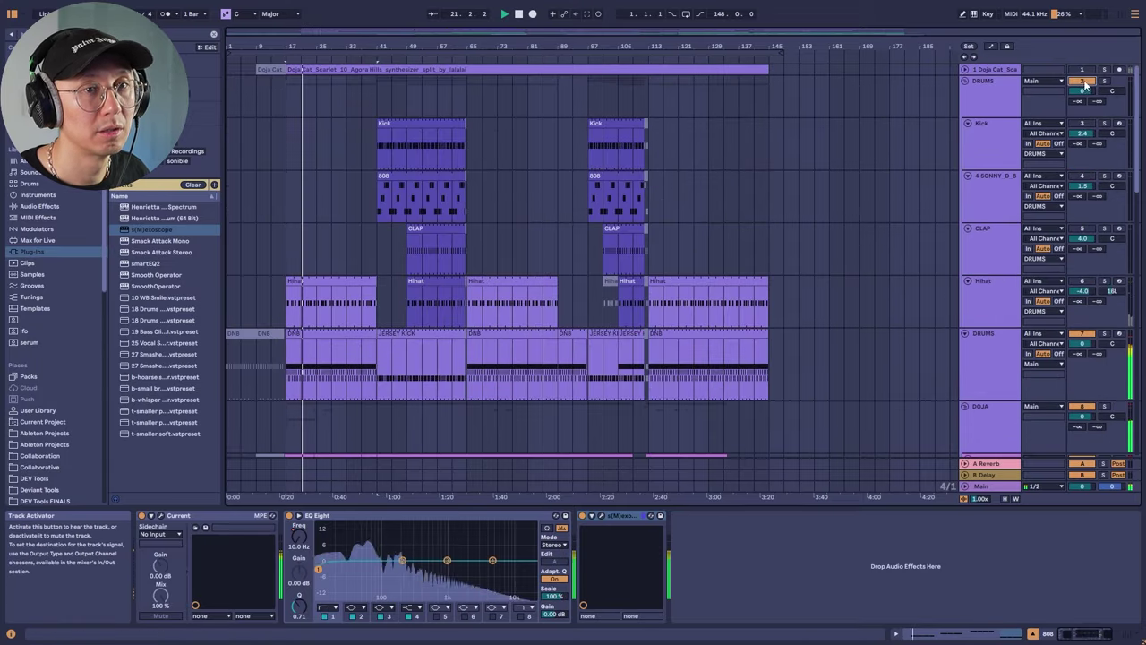
click(1083, 281)
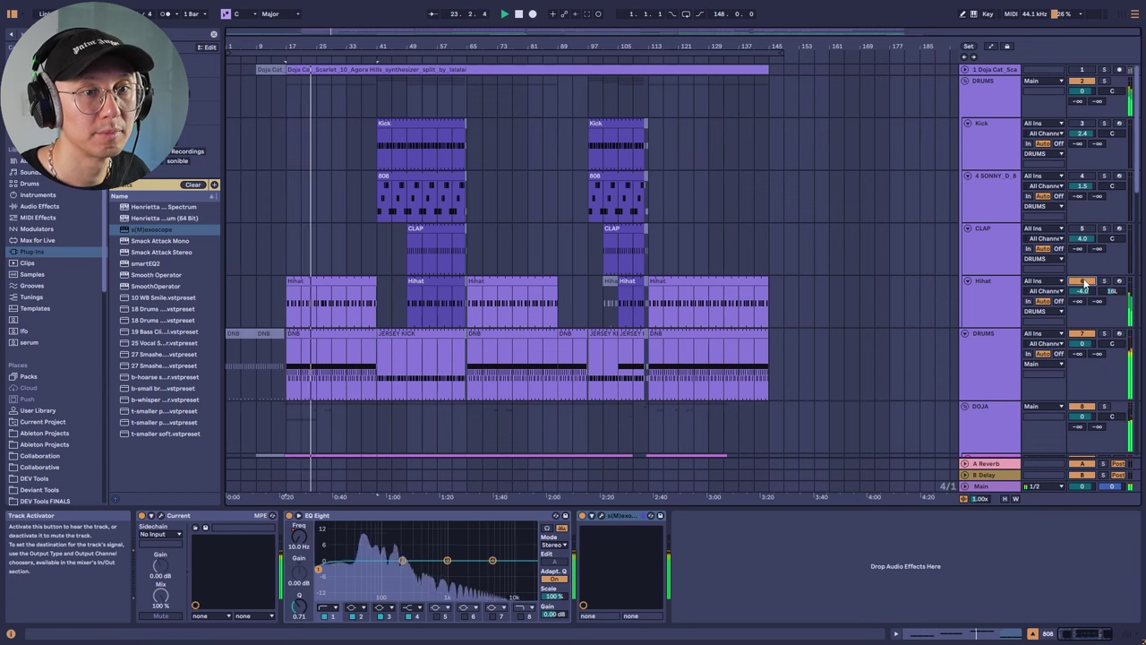
click(1083, 230)
click(1083, 177)
click(1081, 125)
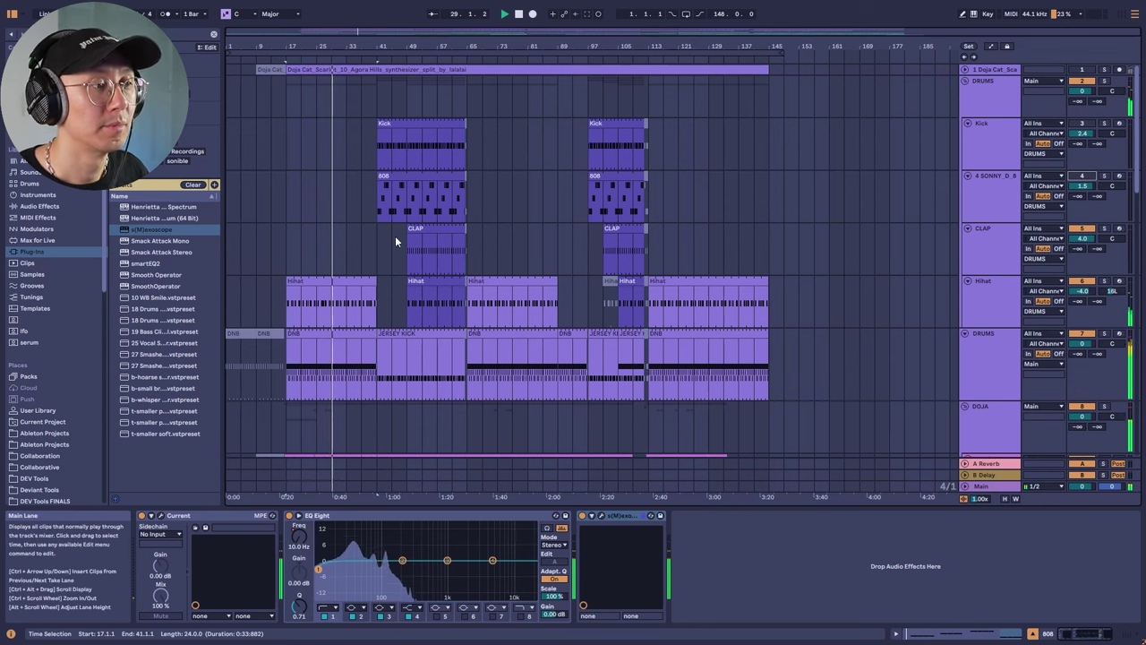
Stop playback, return to the 808 track and open the notes of its first FAST clip.
scroll(279, 249, down, 10)
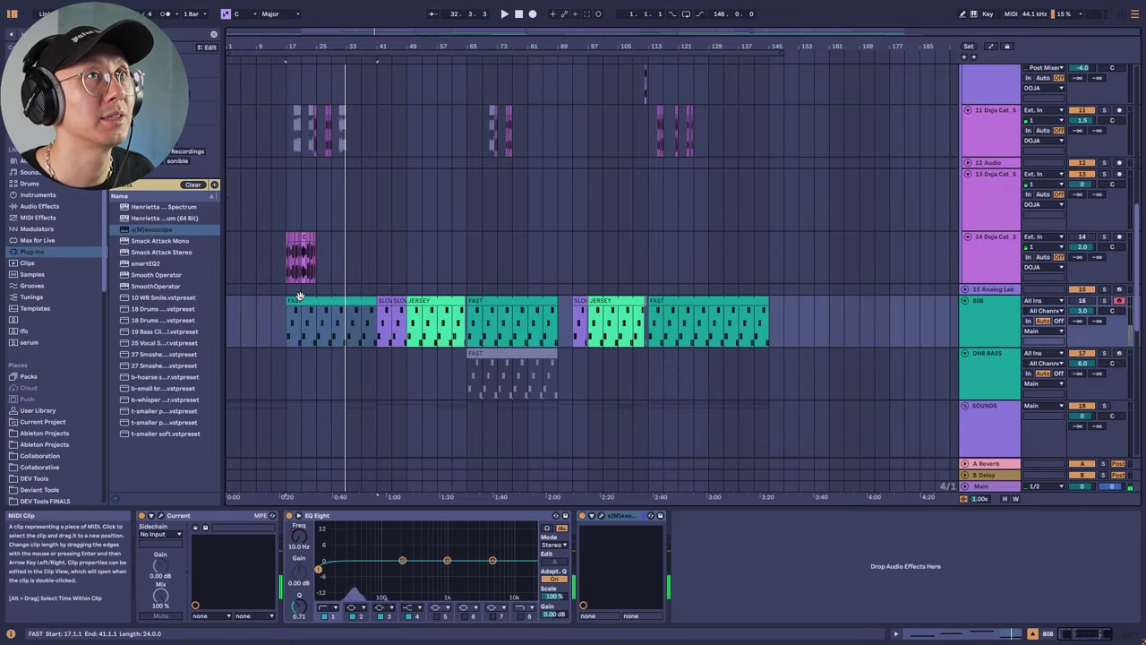
click(299, 296)
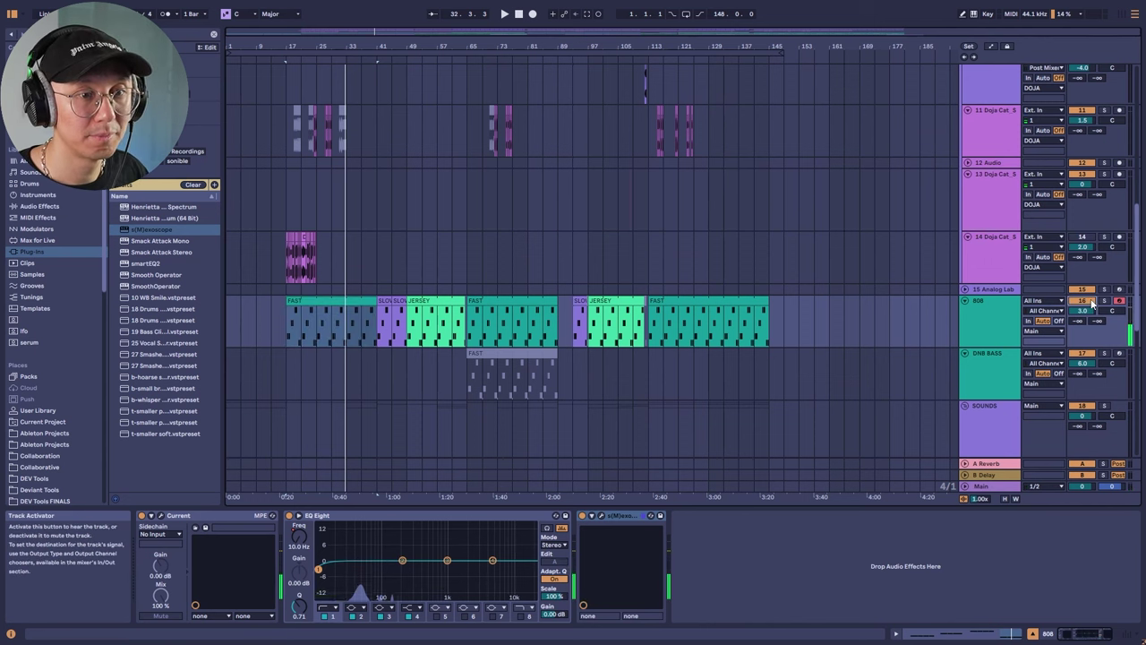
double_click(340, 309)
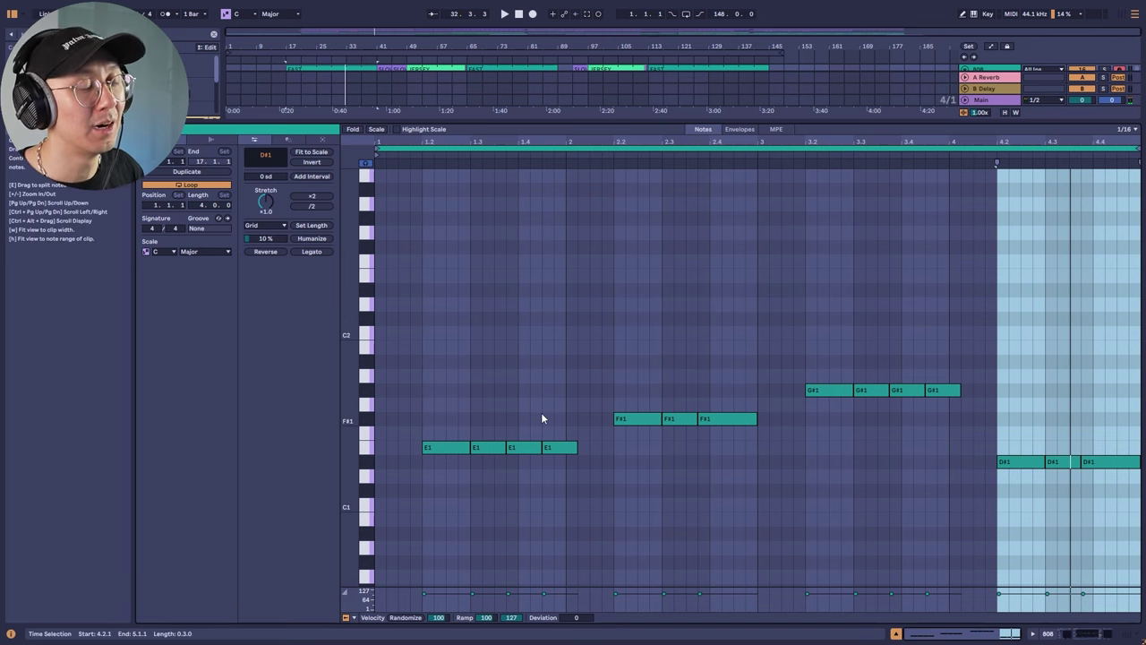
Loop only the first bar of the 808 FAST clip.
click(710, 295)
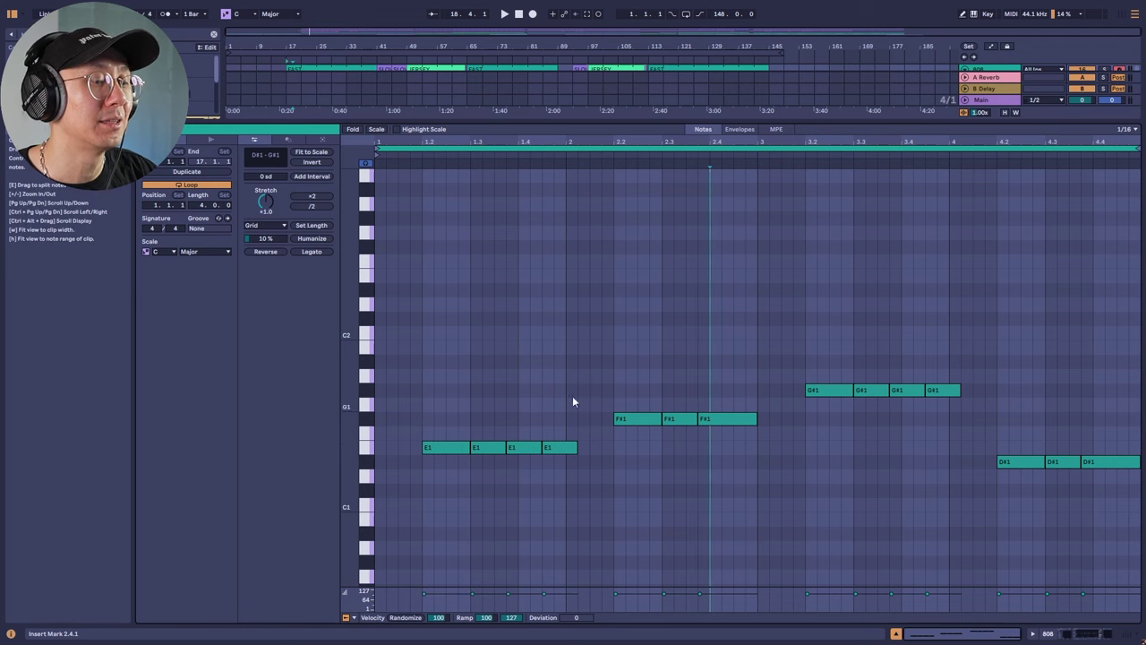
drag(559, 211, 342, 222)
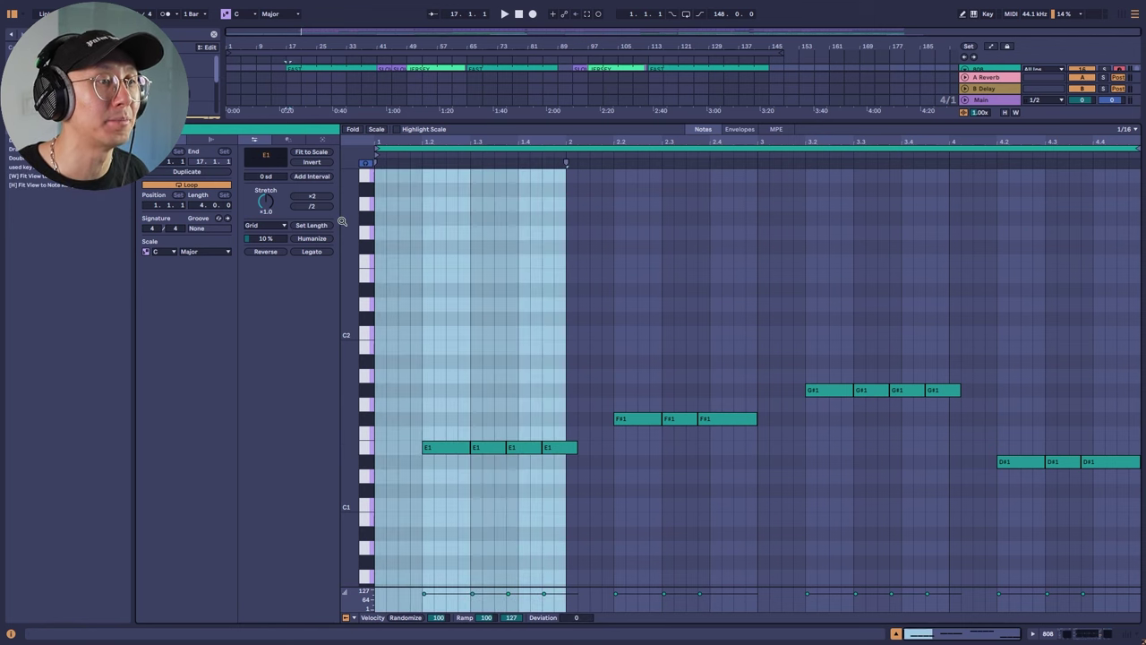
key(ctrl+l)
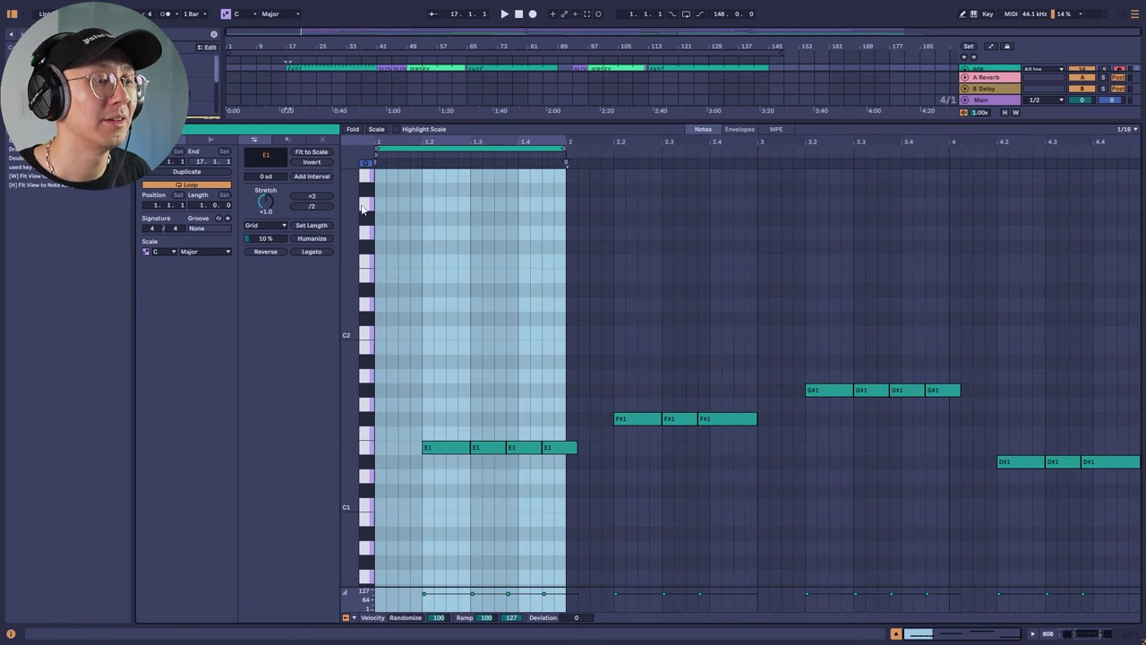
Copy the first E1 note to the bar's start, trim the last E1 note to the bar's end, and audition the pattern.
click(494, 324)
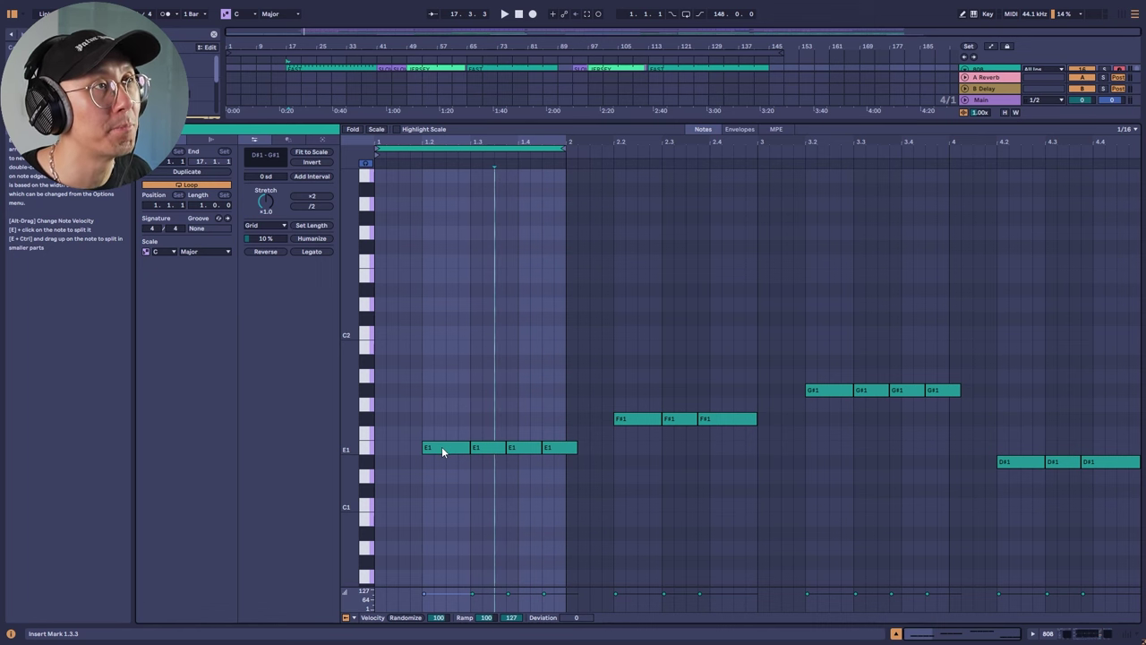
drag(441, 447, 397, 452)
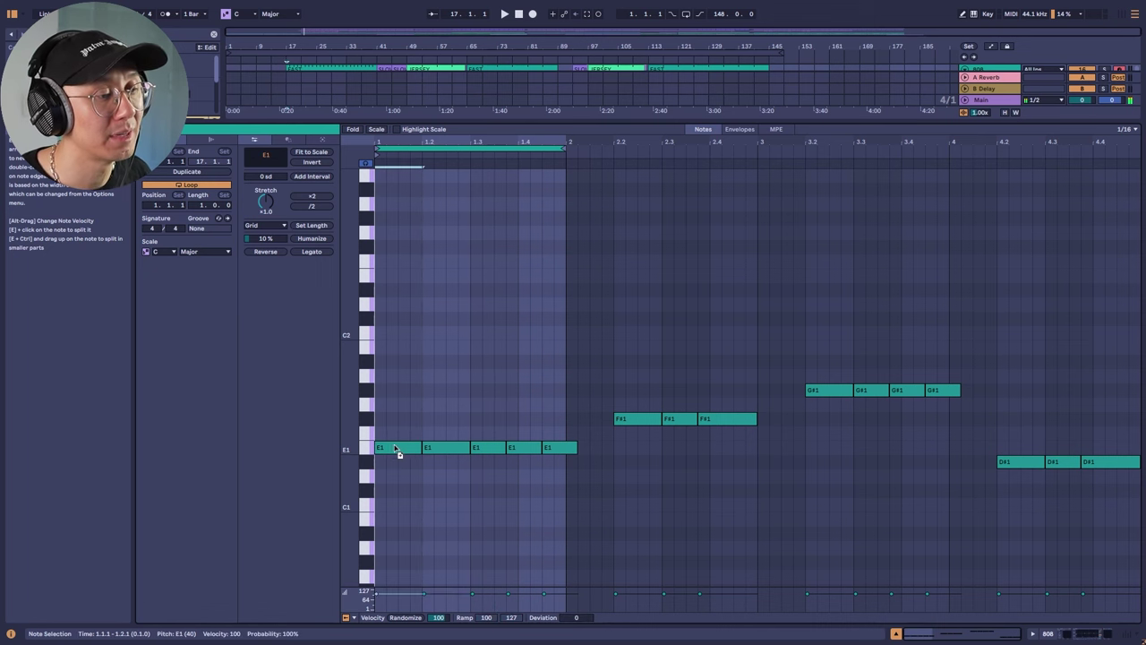
drag(580, 451, 565, 448)
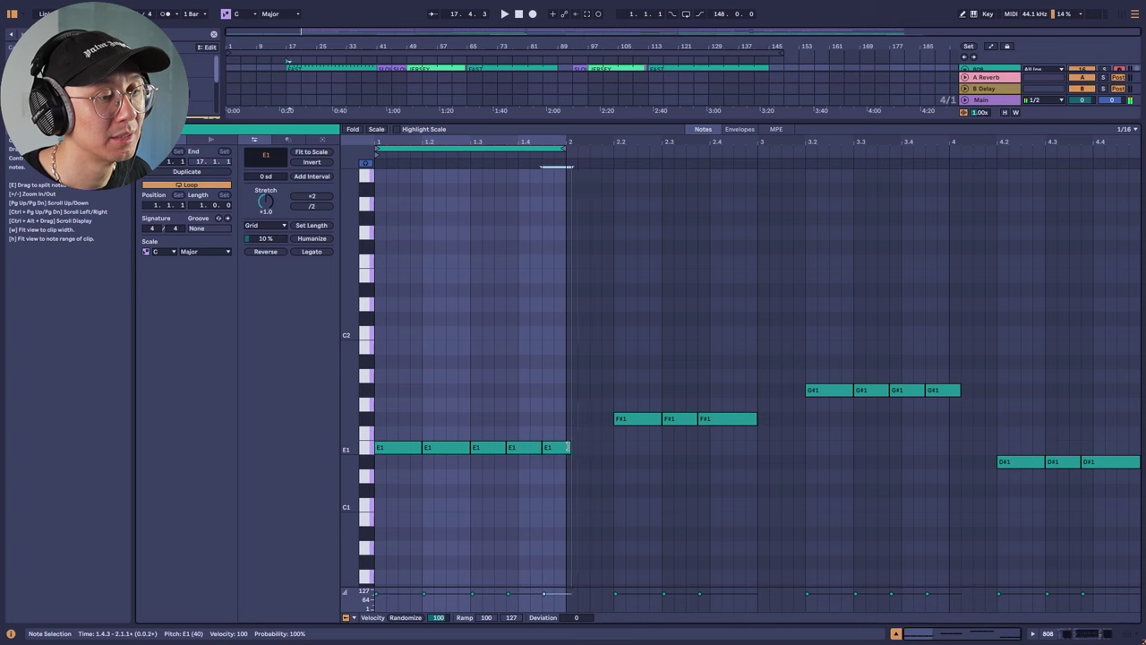
key(space)
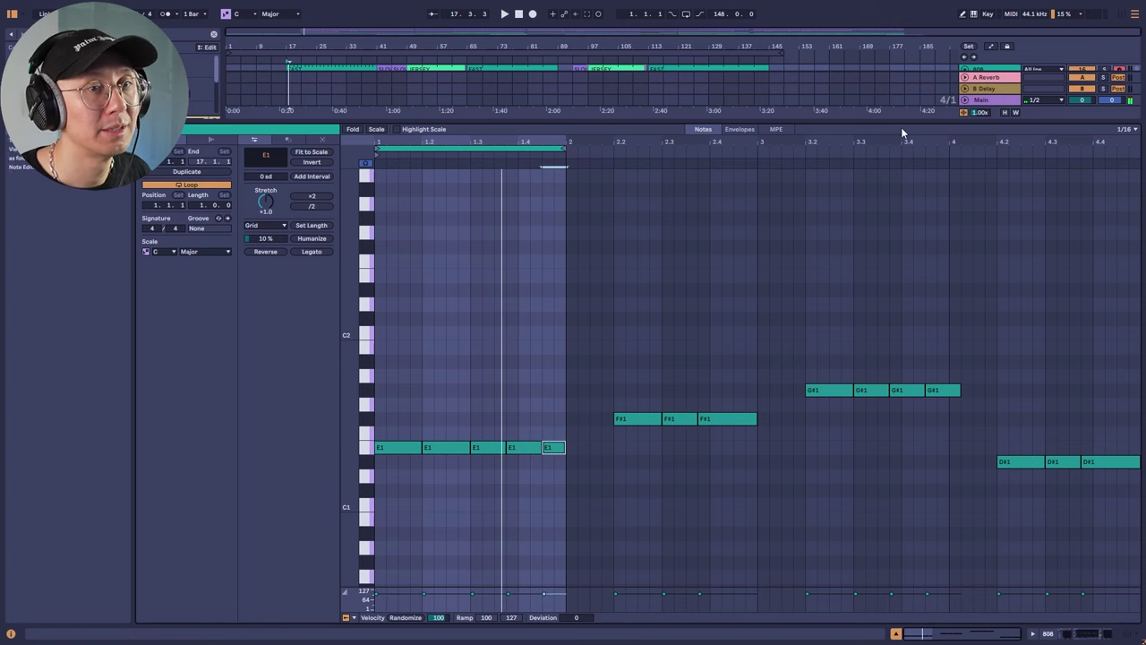
key(ctrl+alt+e)
key(ctrl+alt+e)
key(space)
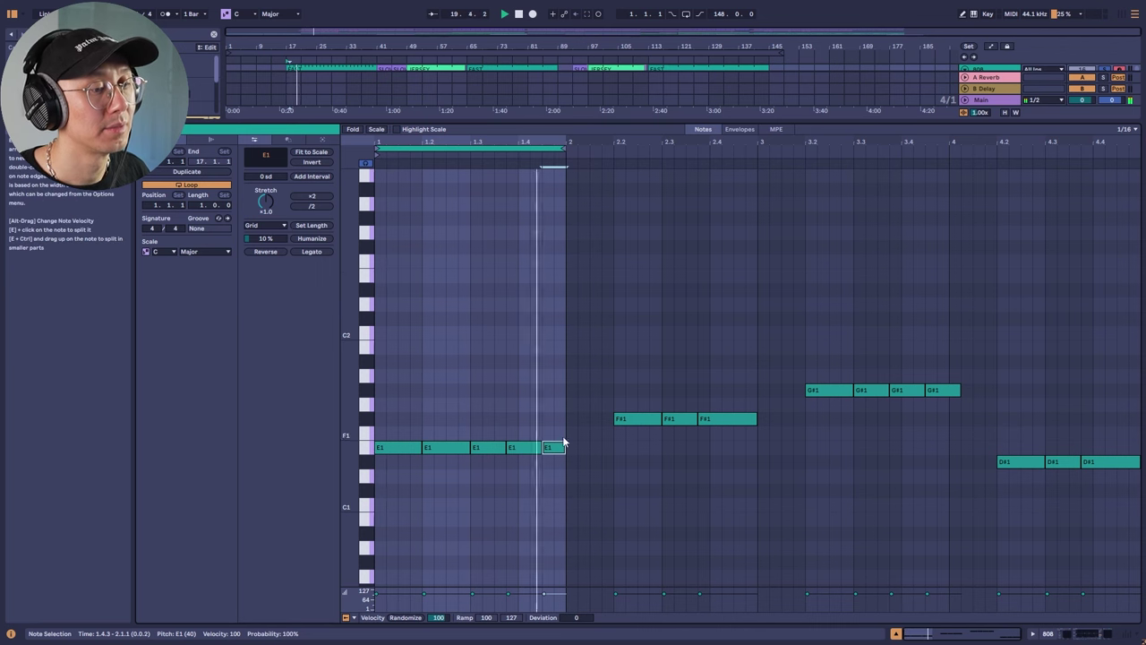
key(space)
Delete the last two E1 notes in bar 1, extend the third to a quarter note and copy it to beat 4.
shift+click(512, 447)
key(Delete)
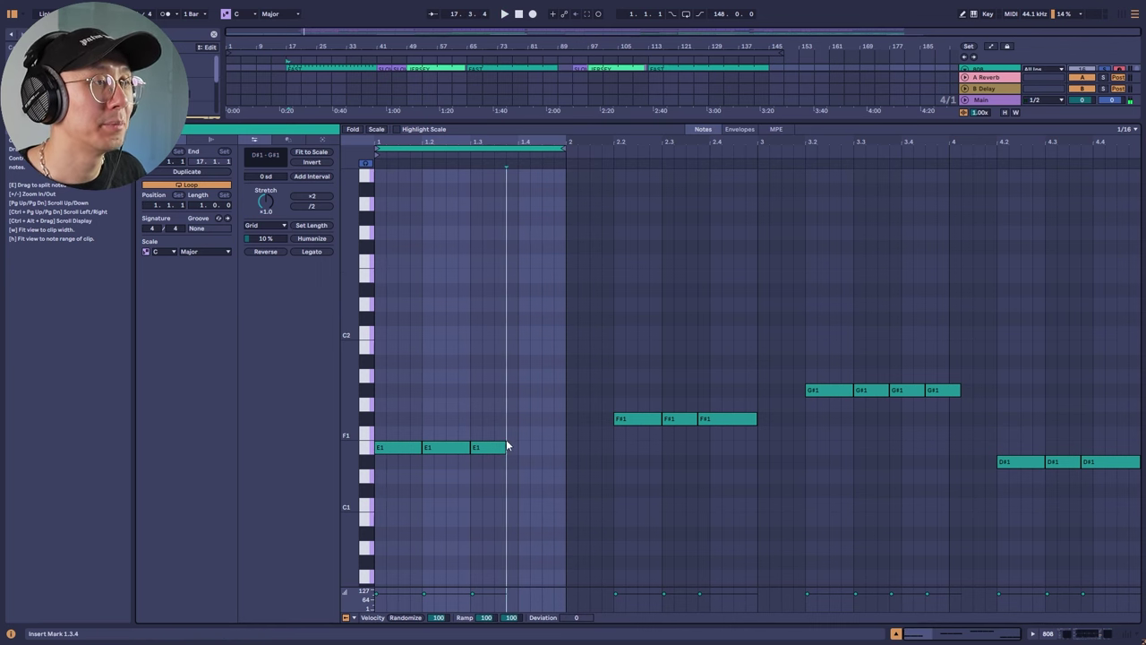
click(506, 447)
drag(517, 448, 522, 452)
key(ctrl+d)
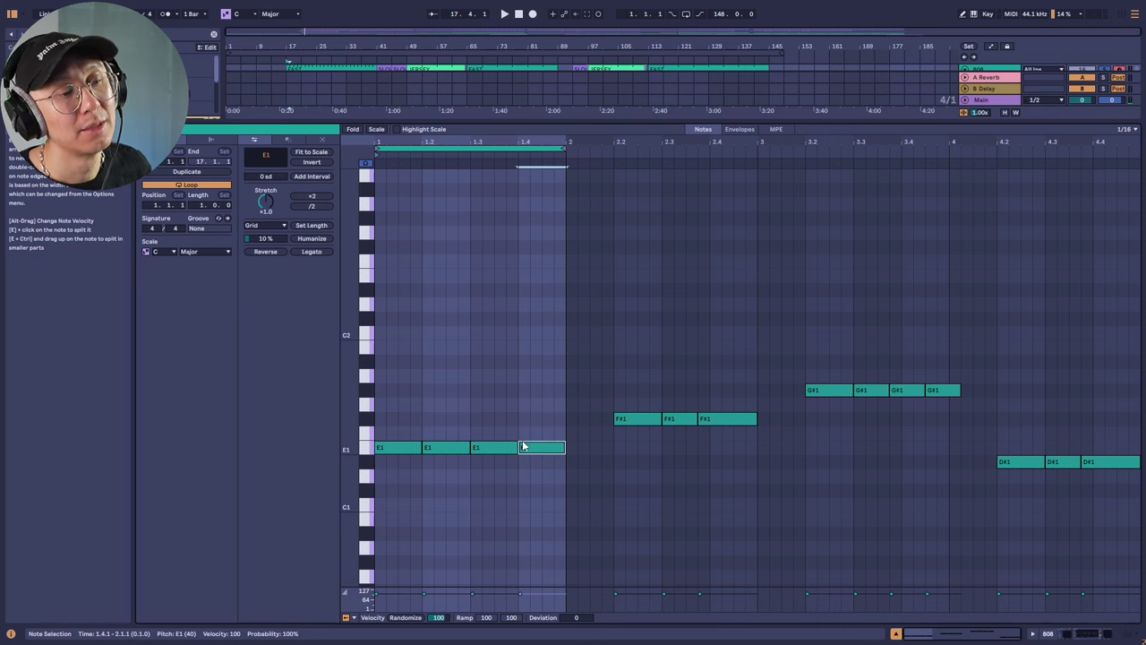
click(538, 305)
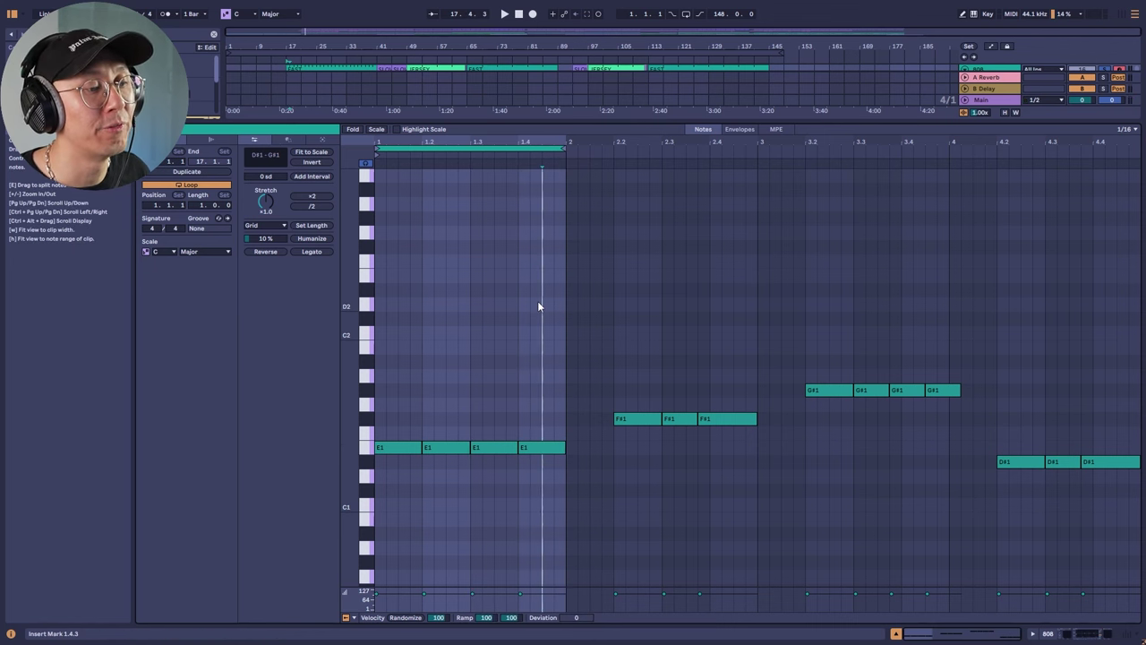
Audition bar 1, replace its last two quarter-length E1 notes with two dotted eighths and an eighth, and play it again.
key(space)
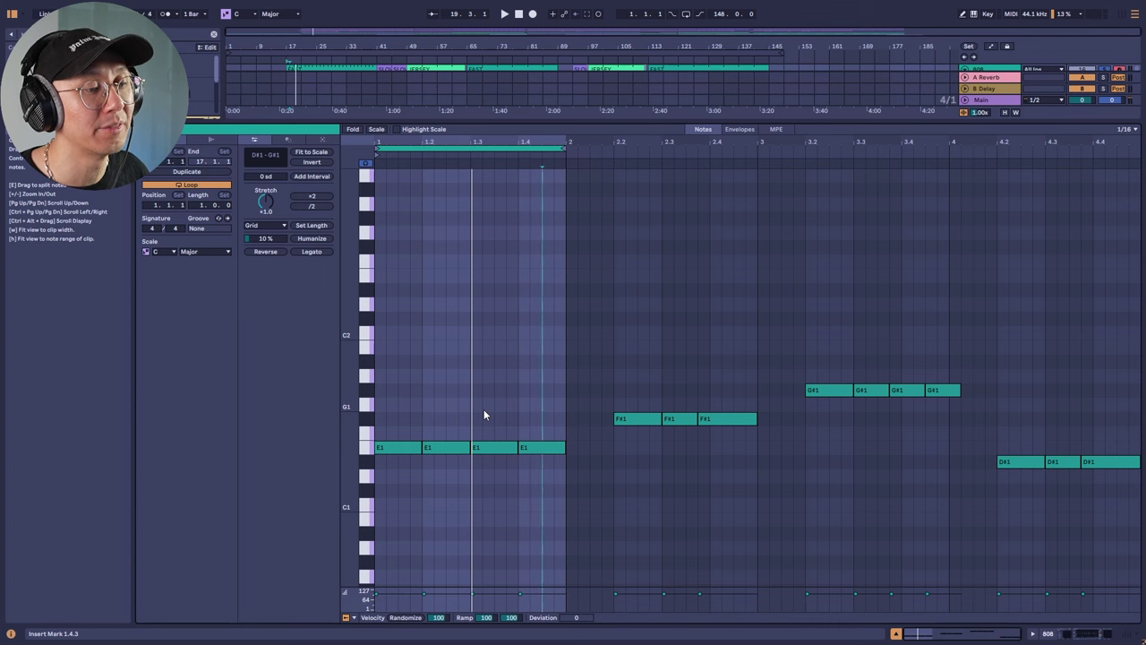
drag(534, 447, 565, 450)
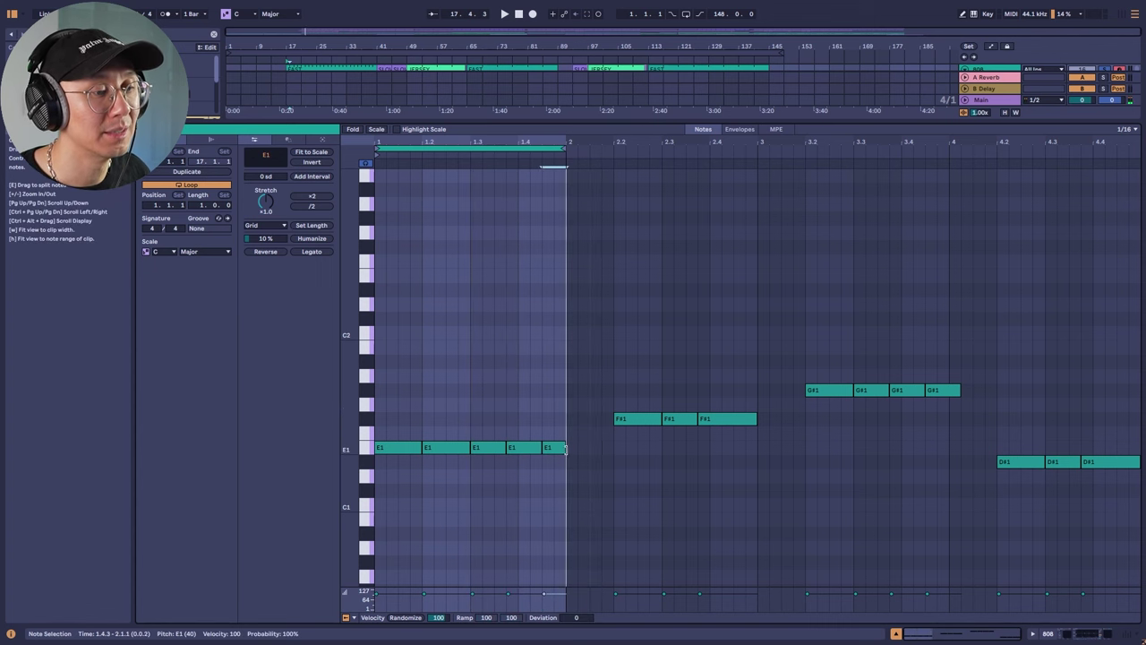
key(space)
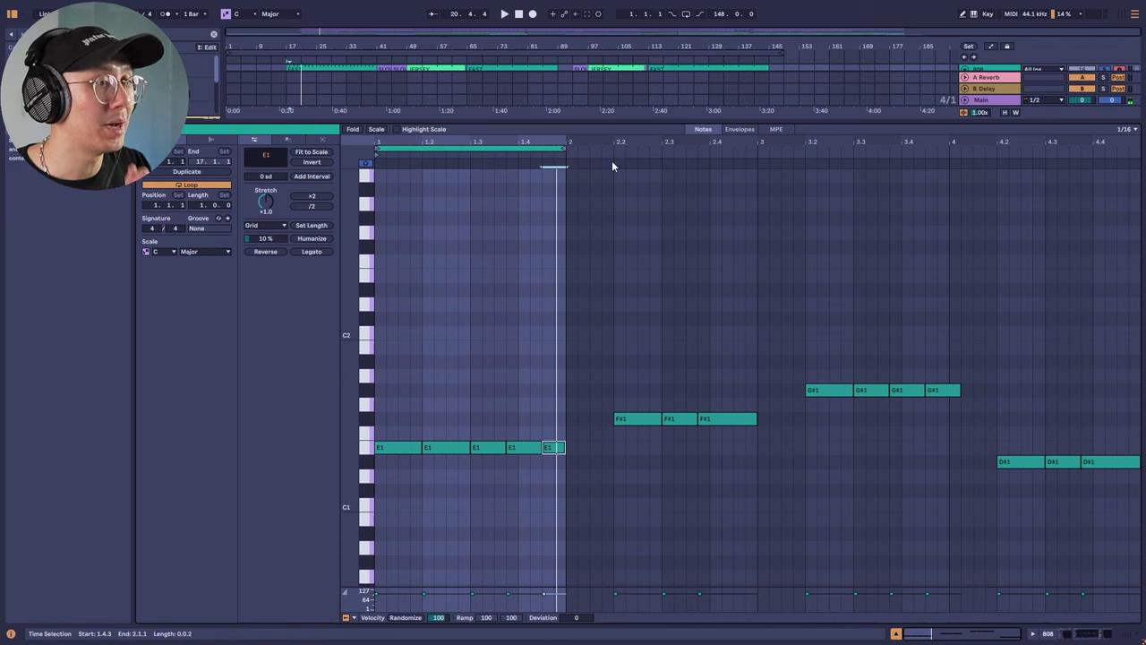
Extend the 808 clip's loop from bar 1 to four bars and fit the whole loop in the note editor.
click(562, 146)
drag(589, 144, 1087, 147)
double_click(911, 142)
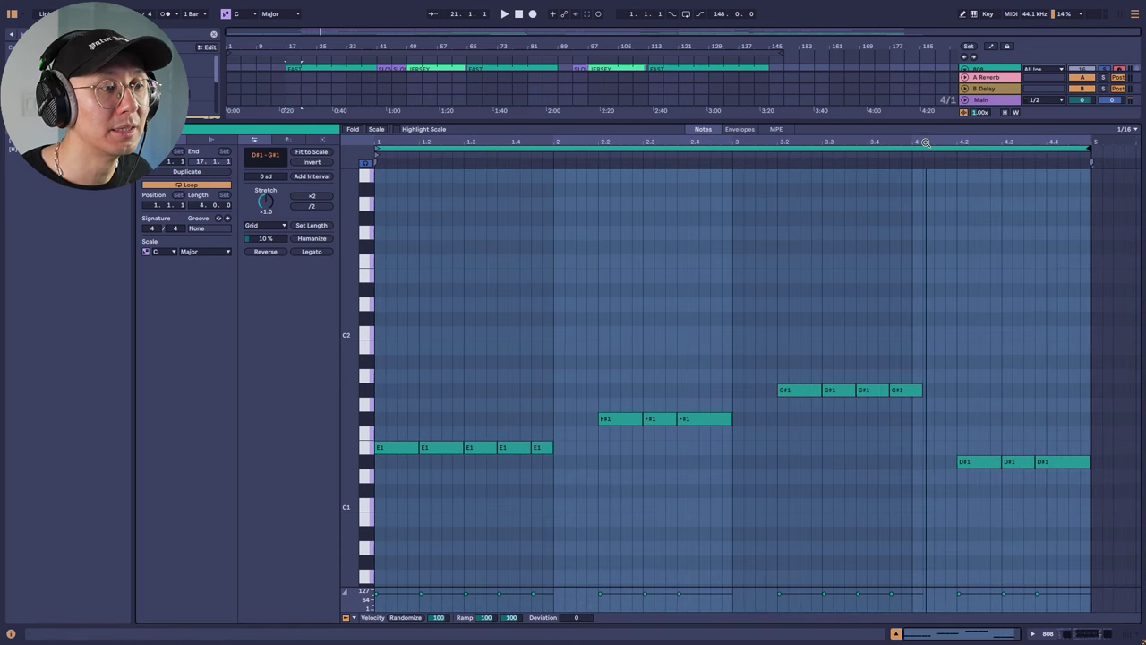
Delete the E1 note on the first beat of bar 1 and audition the four-bar bassline.
drag(402, 393, 342, 532)
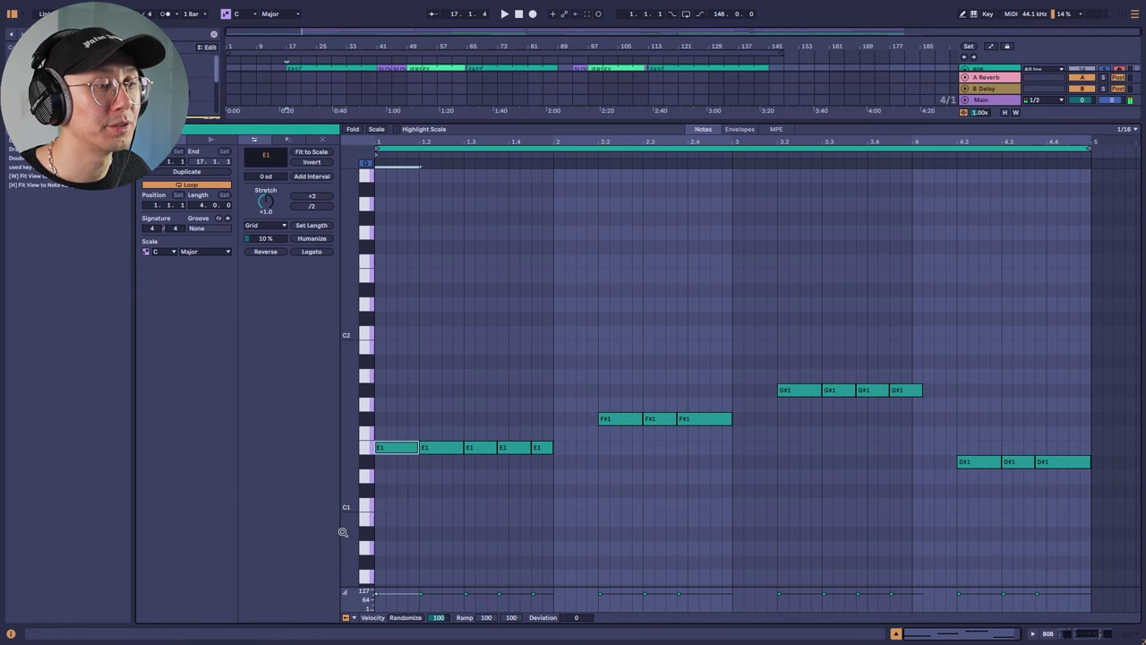
key(Delete)
key(space)
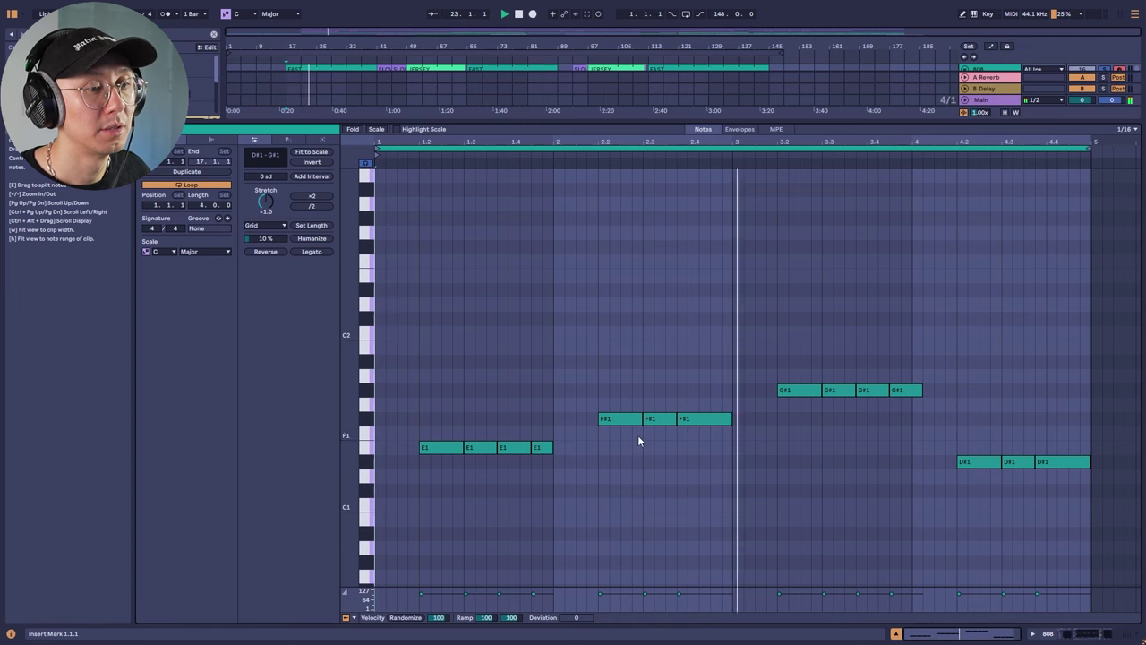
Try splitting the last F#1 note of bar 2 at 2.4.3, leaving a separate eighth note at the bar's end.
click(661, 415)
mouse_move(711, 418)
mouse_down()
mouse_move(744, 418)
mouse_move(732, 418)
mouse_up()
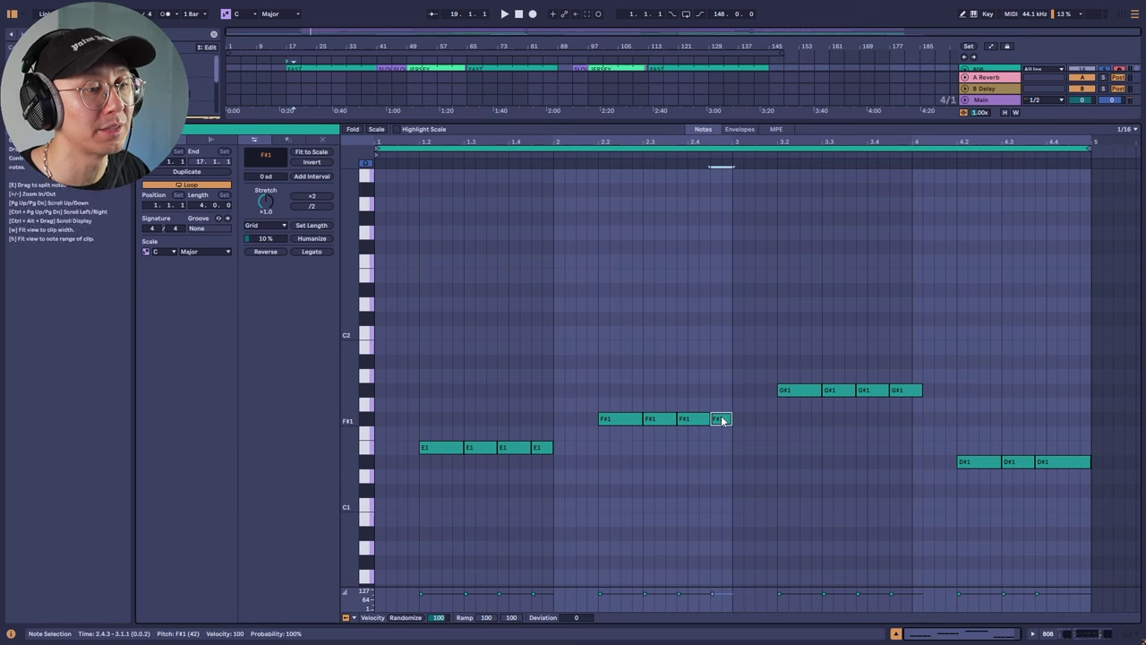
click(713, 421)
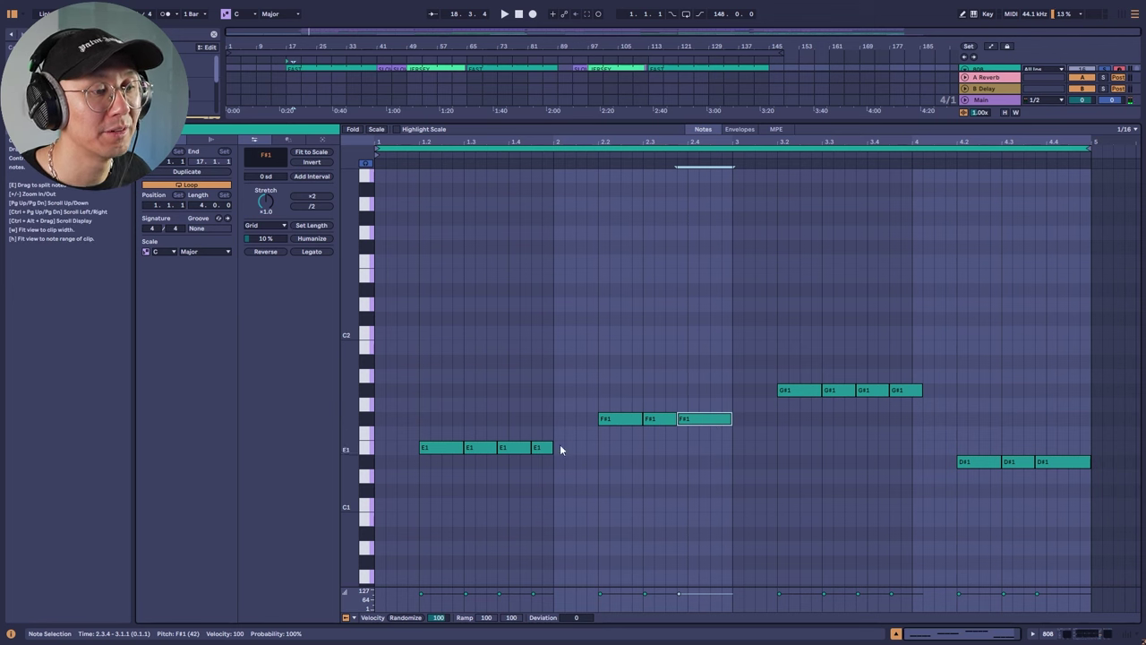
Extend the last E1 note of bar 1 to 2.1.2 and audition the bassline.
drag(553, 446, 563, 445)
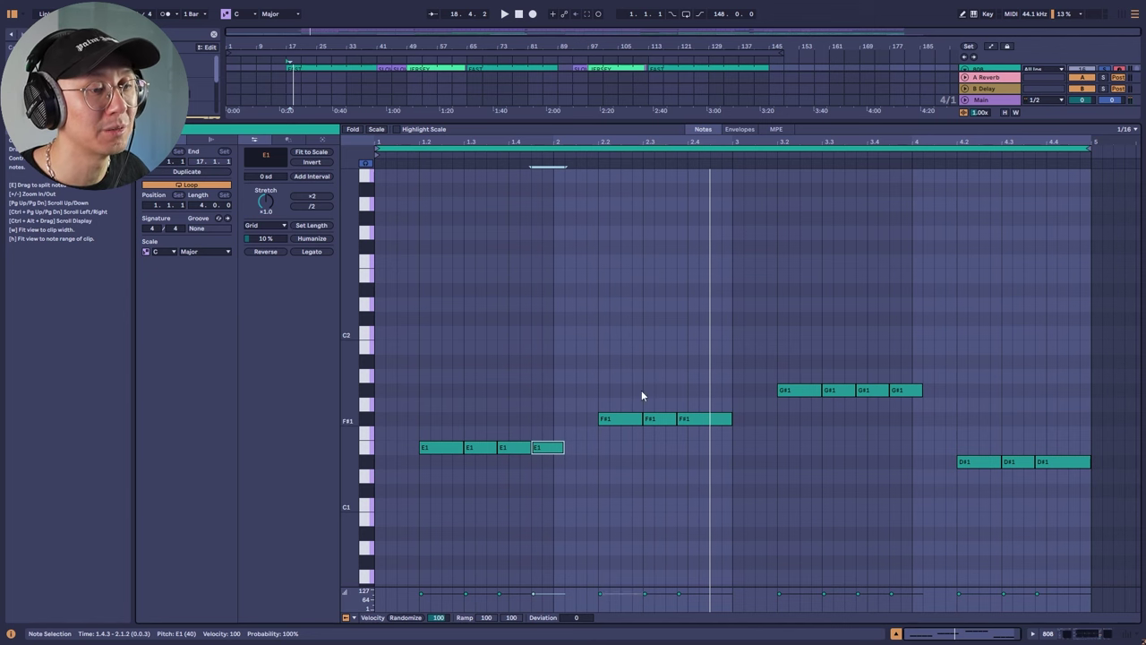
key(space)
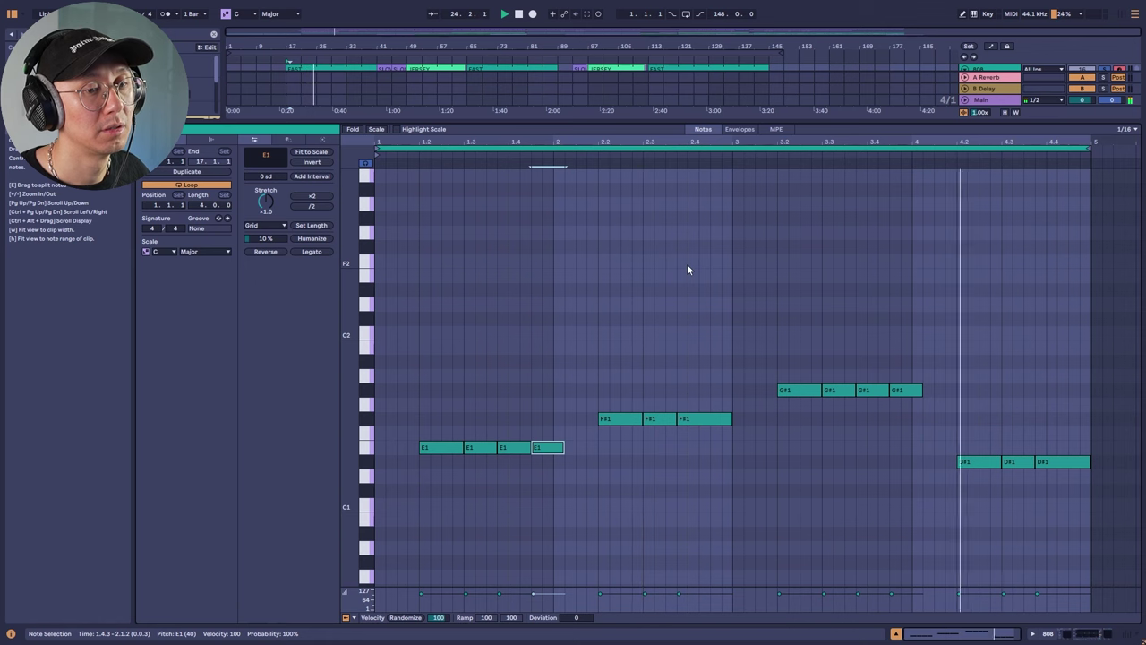
Return to the full arrangement, mute the DOJA vocal group, and play the remix with the 808 track selected.
key(shift+Tab)
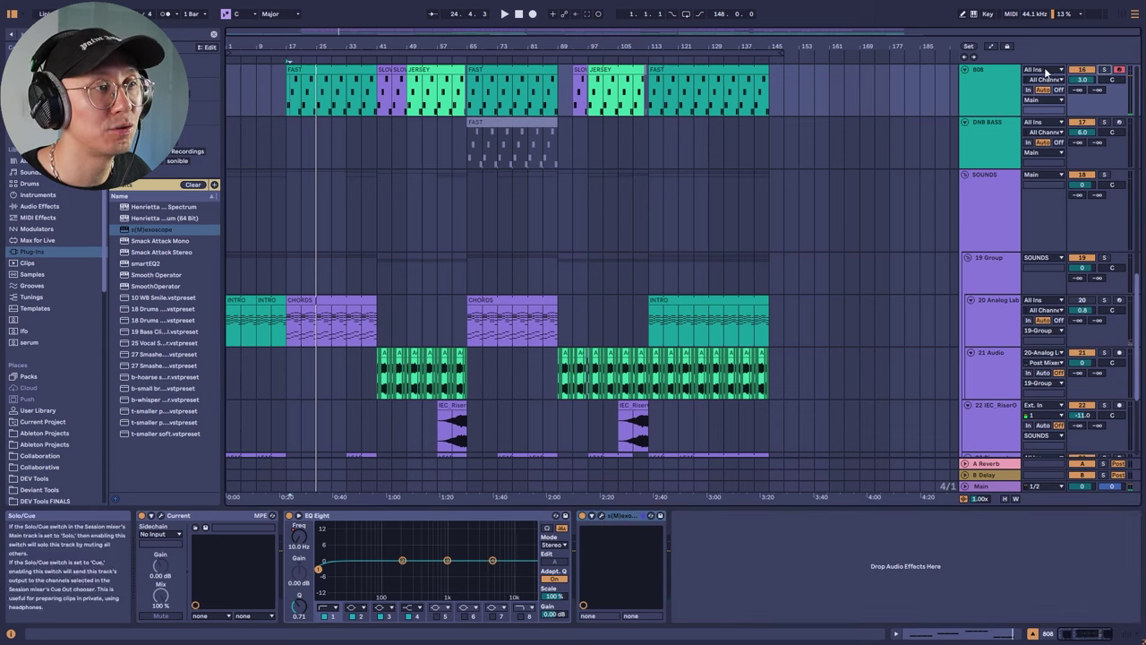
scroll(321, 259, up, 5)
scroll(323, 270, up, 5)
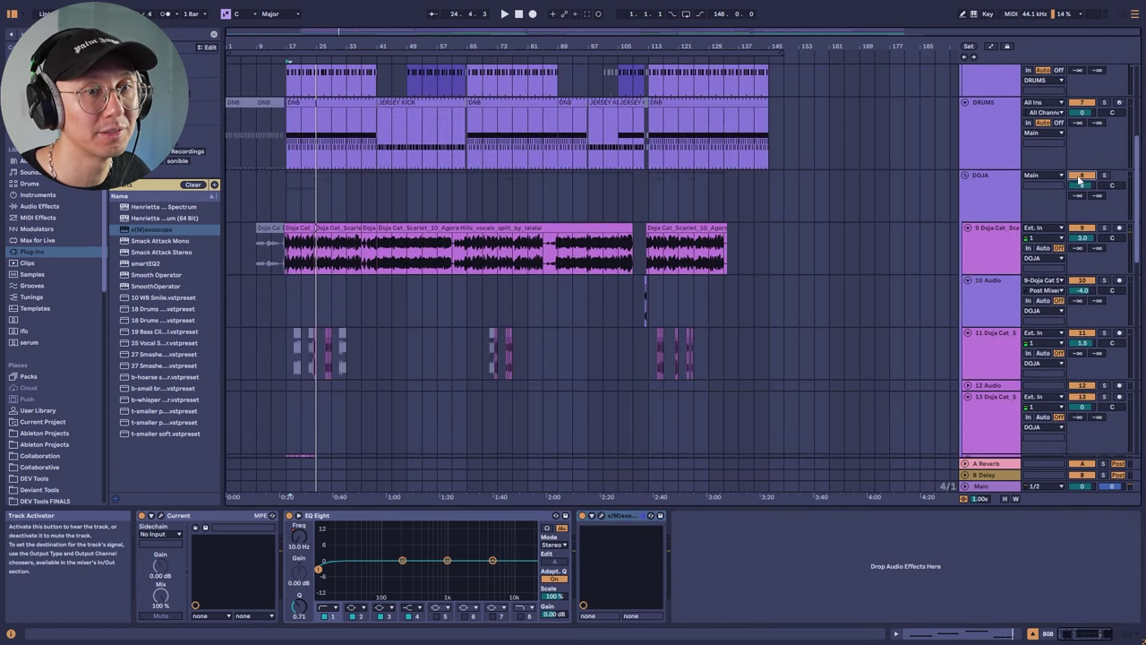
scroll(589, 267, down, 2)
key(space)
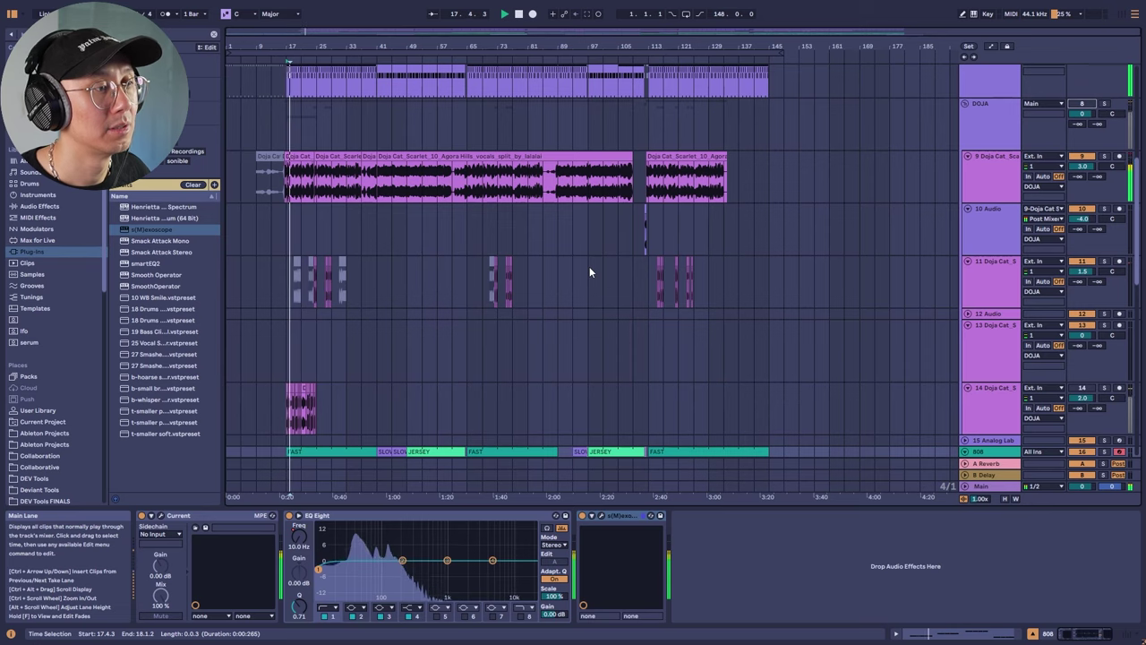
scroll(589, 268, down, 4)
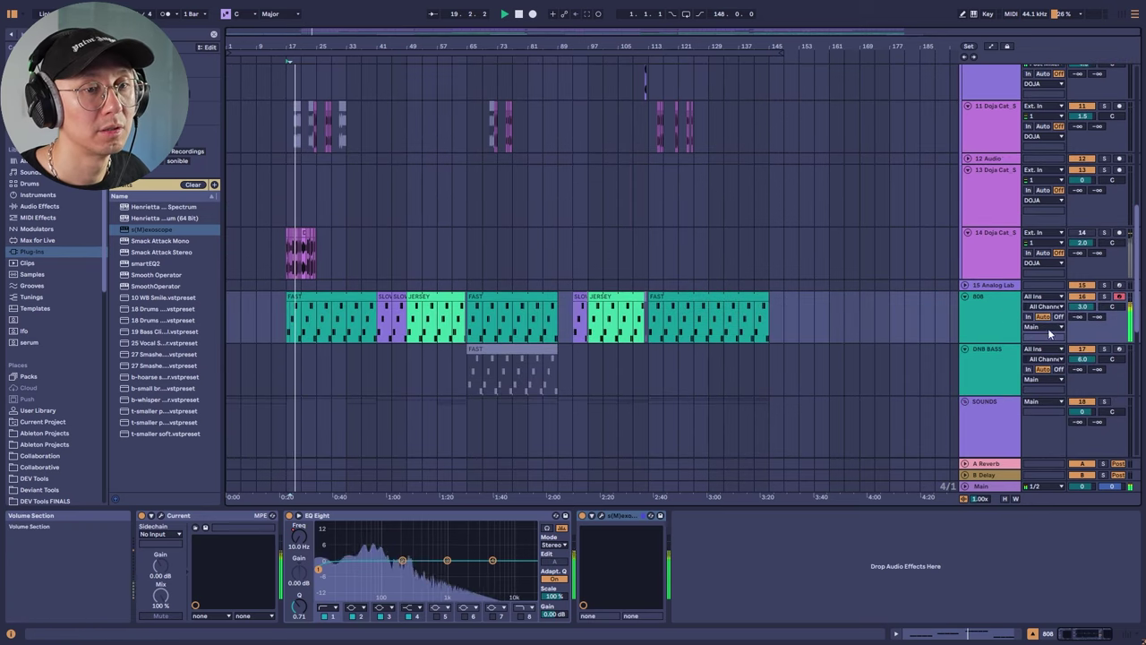
click(1005, 325)
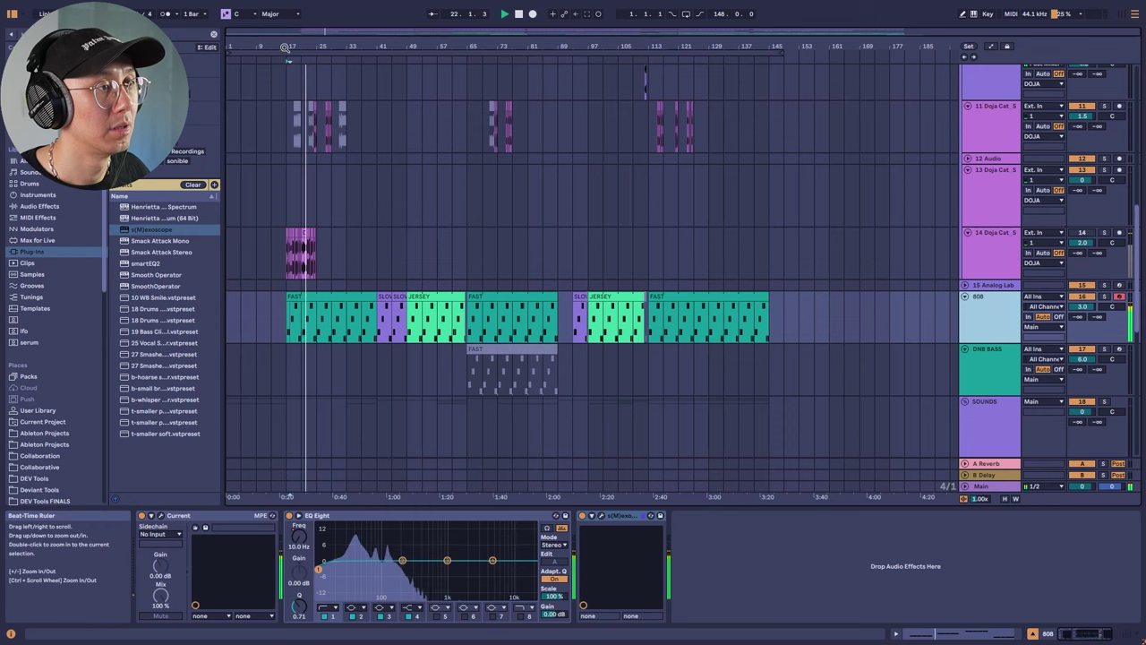
Enlarge the arrangement around bars 13 to 65 and set the playback start to bar 17 on the DRUMS group.
drag(286, 45, 301, 77)
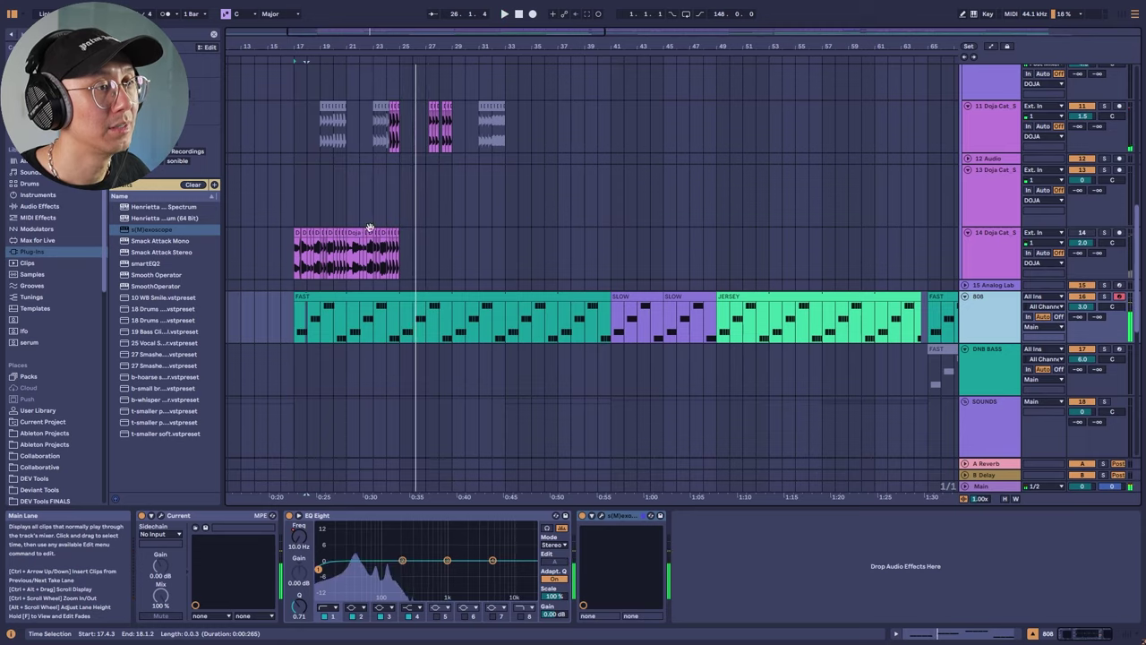
scroll(364, 247, up, 10)
scroll(364, 243, up, 1)
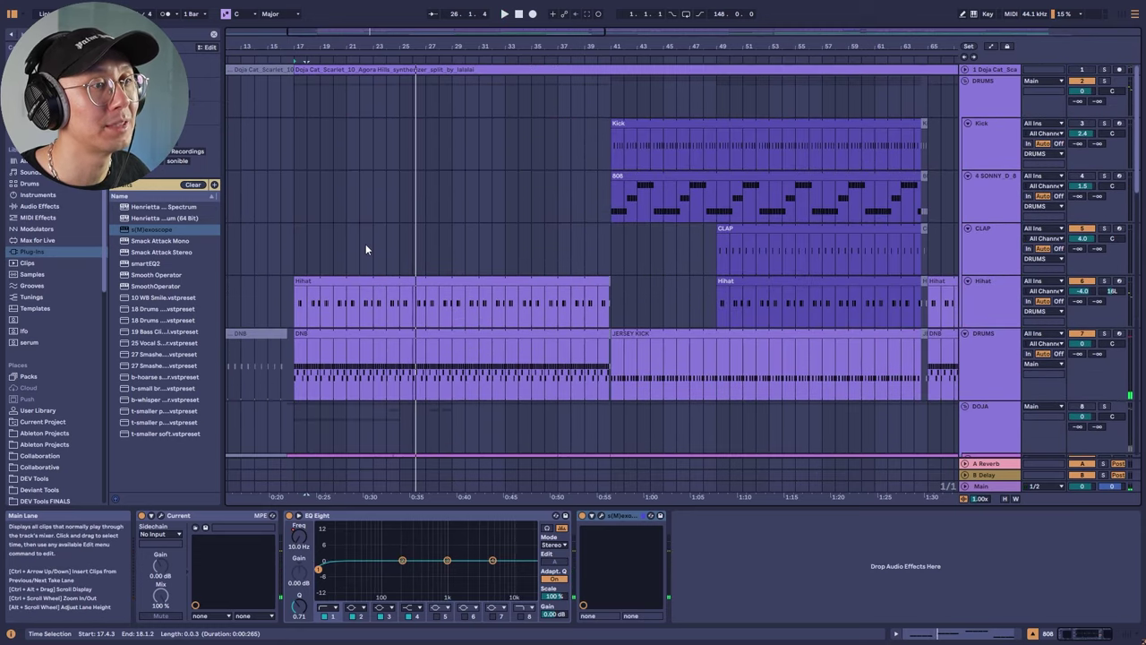
click(294, 107)
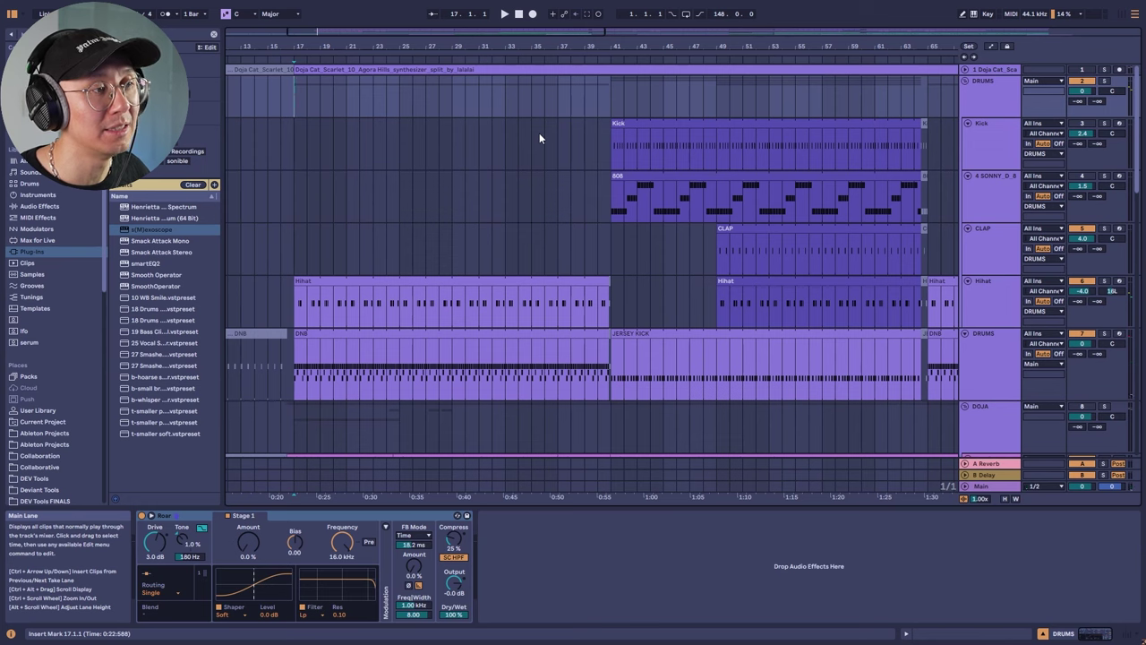
Look over the drum, vocal, 808 and chord tracks and play the remix from bar 17 without the vocals.
scroll(331, 213, down, 3)
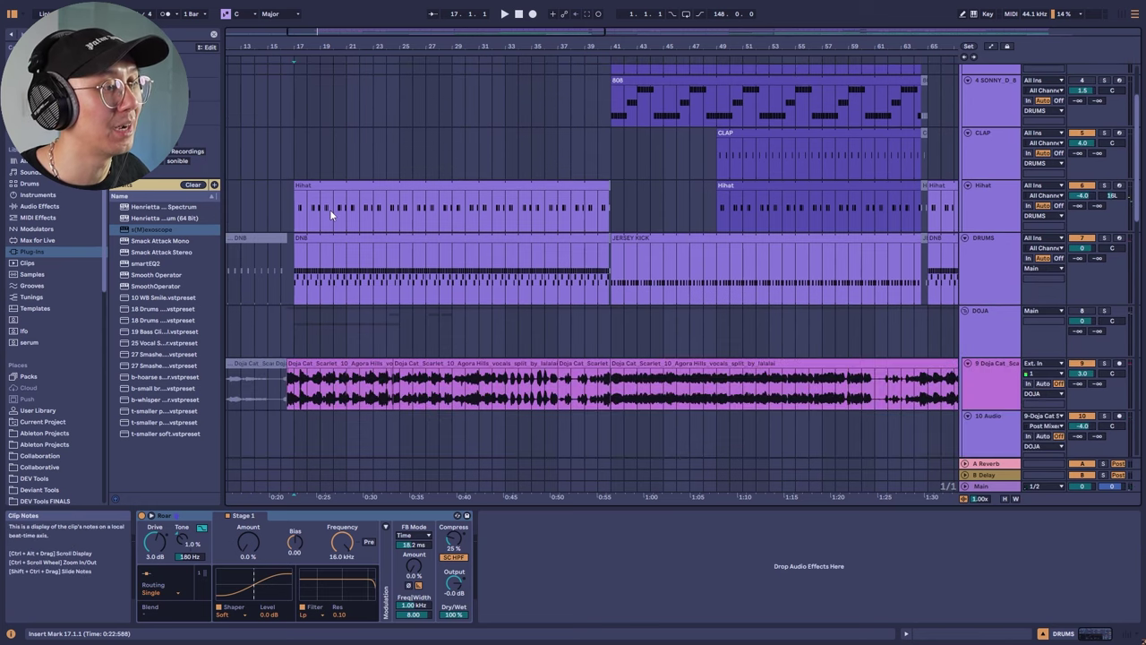
scroll(329, 212, down, 12)
scroll(329, 212, down, 3)
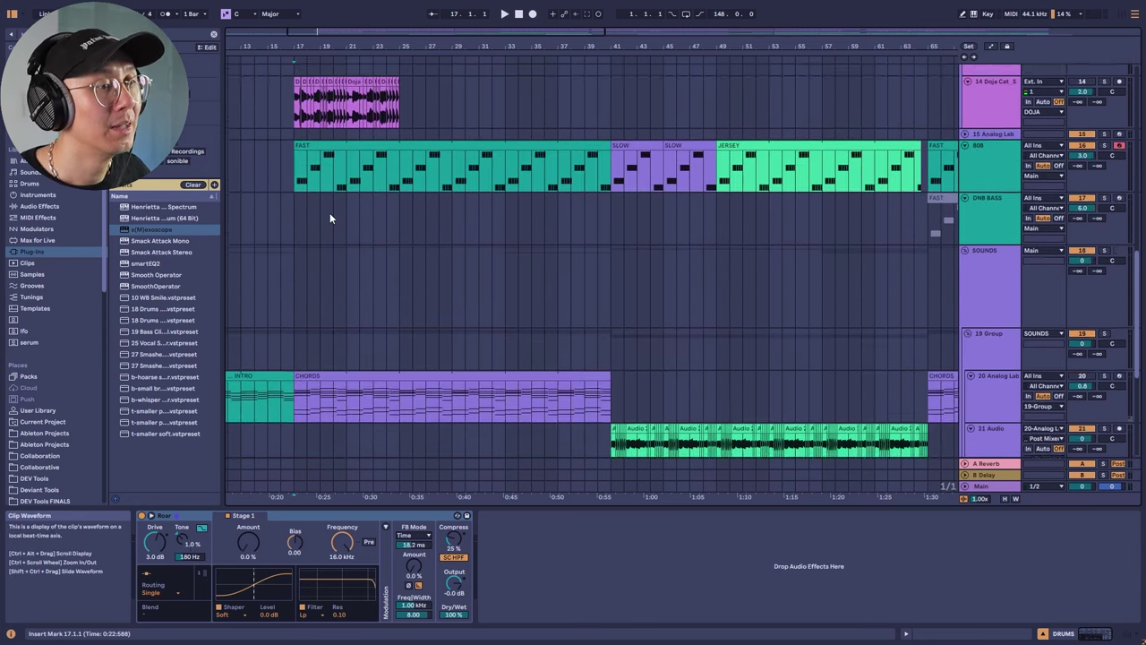
scroll(332, 213, up, 15)
scroll(333, 214, up, 4)
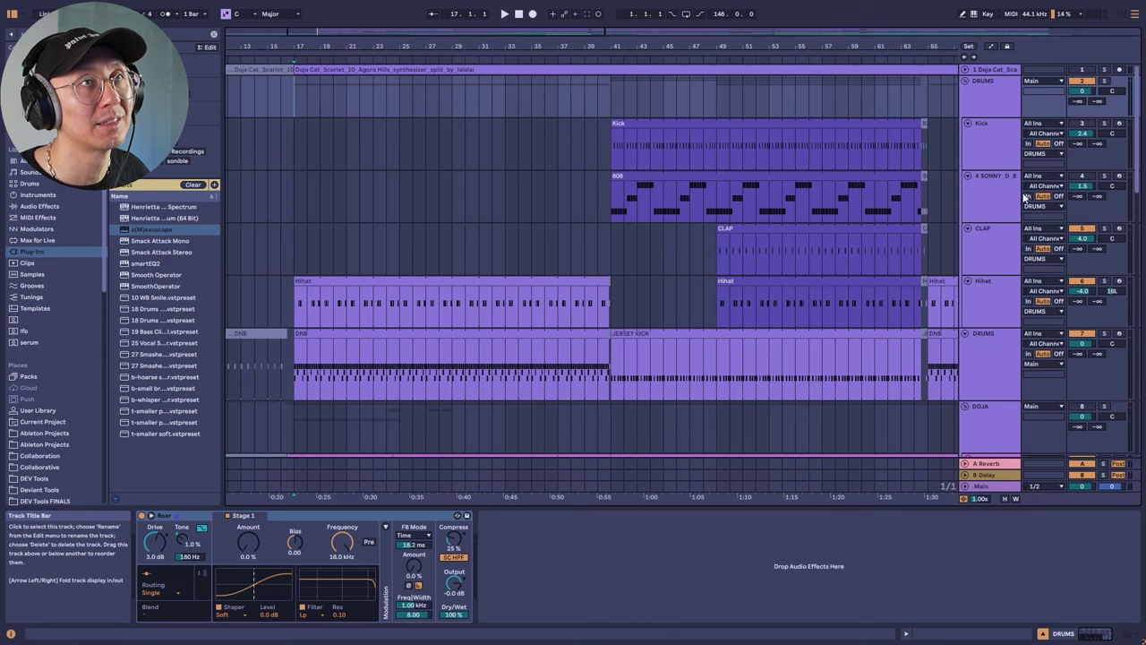
key(space)
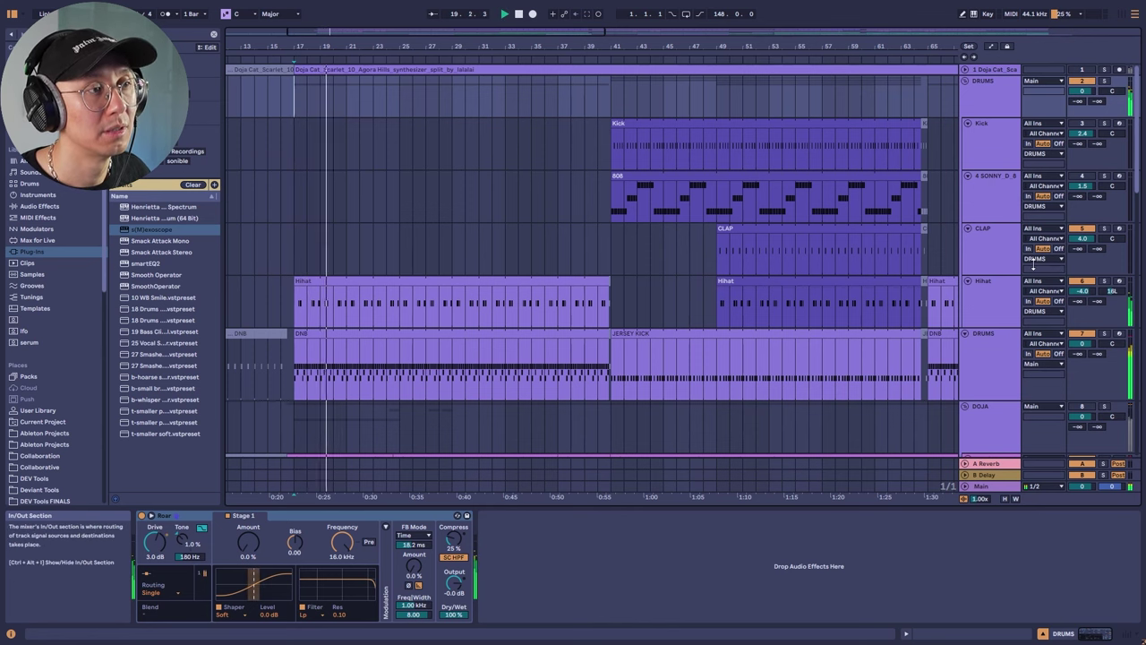
key(space)
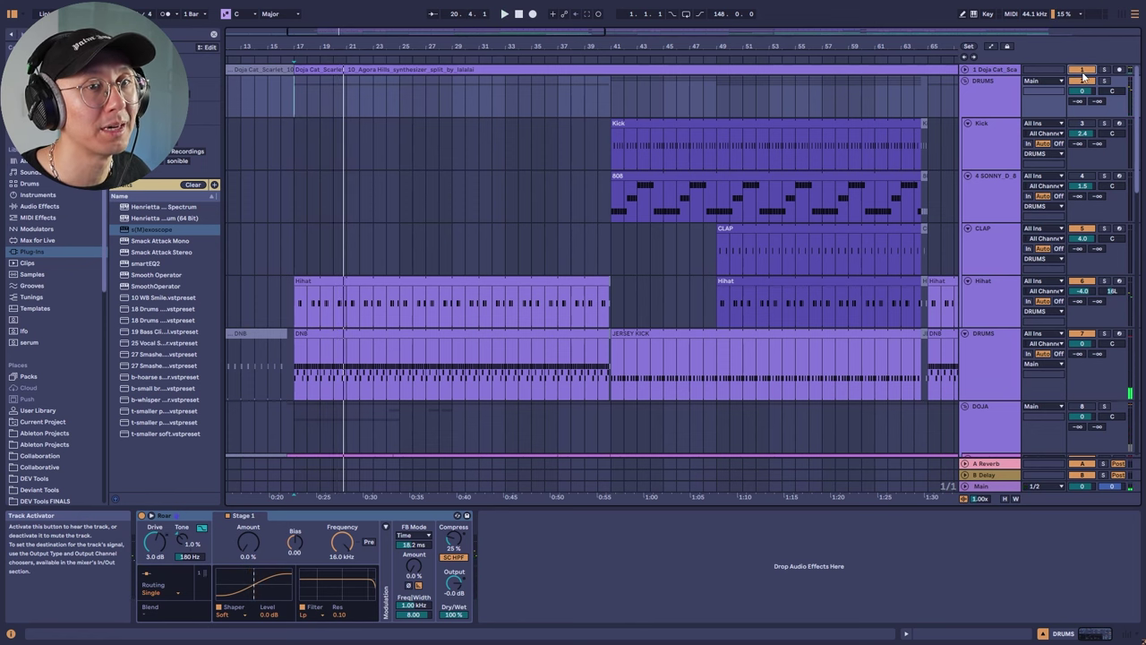
Replay from bar 17, mute the DOJA group and the original synthesizer stem, and solo the stem on track 1.
key(space)
scroll(980, 349, down, 3)
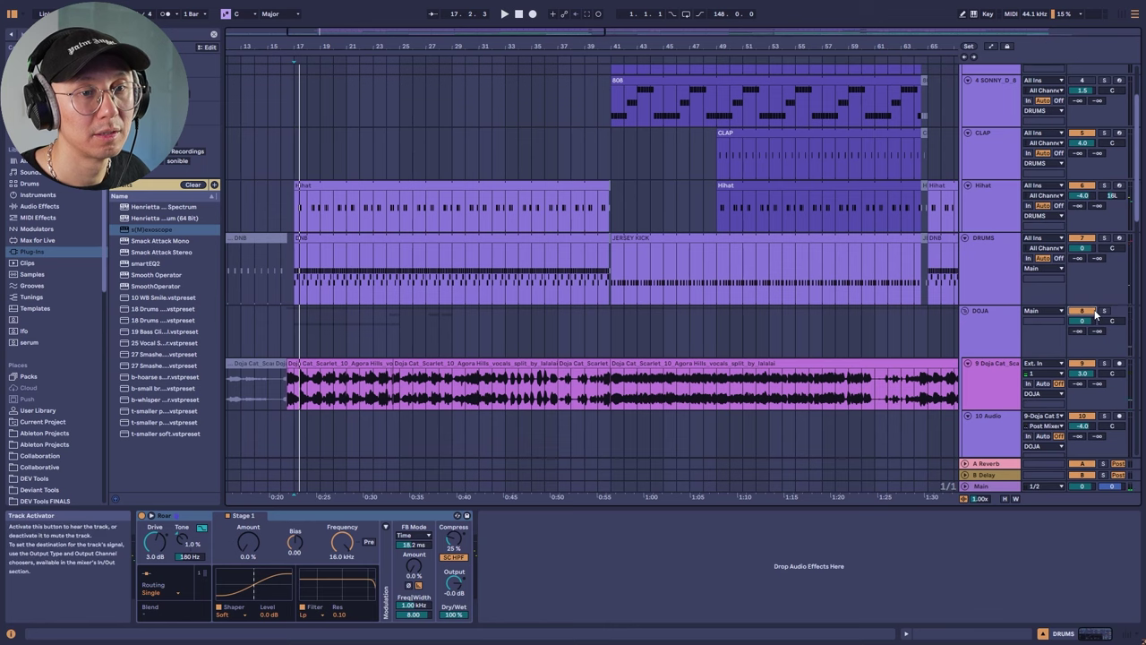
scroll(1093, 304, up, 3)
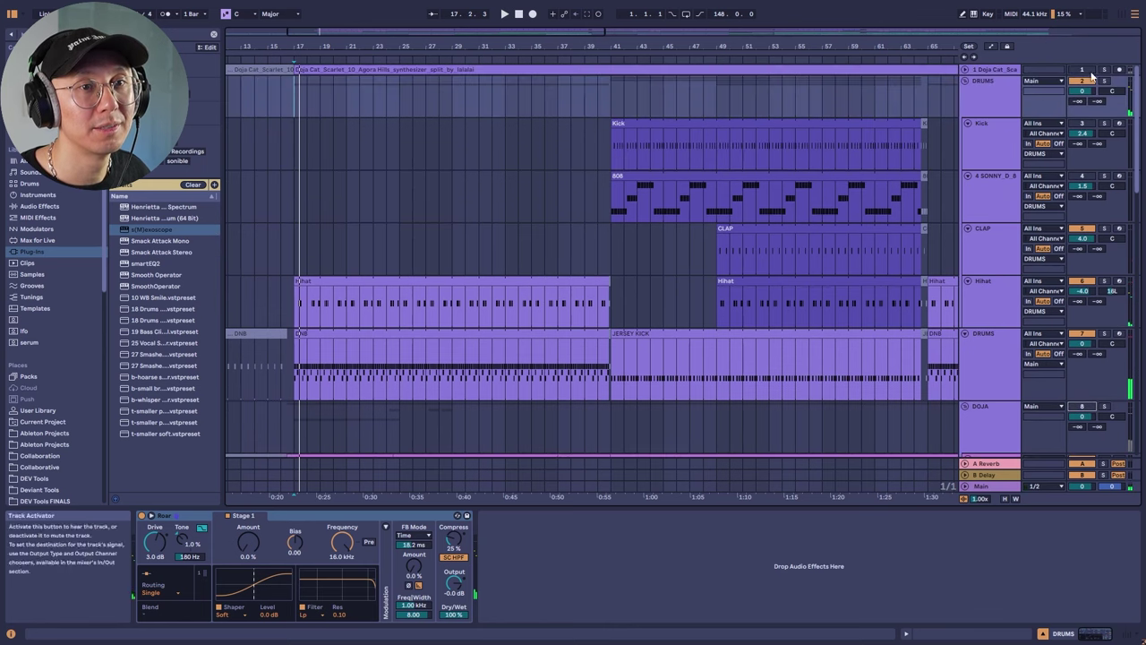
click(1105, 69)
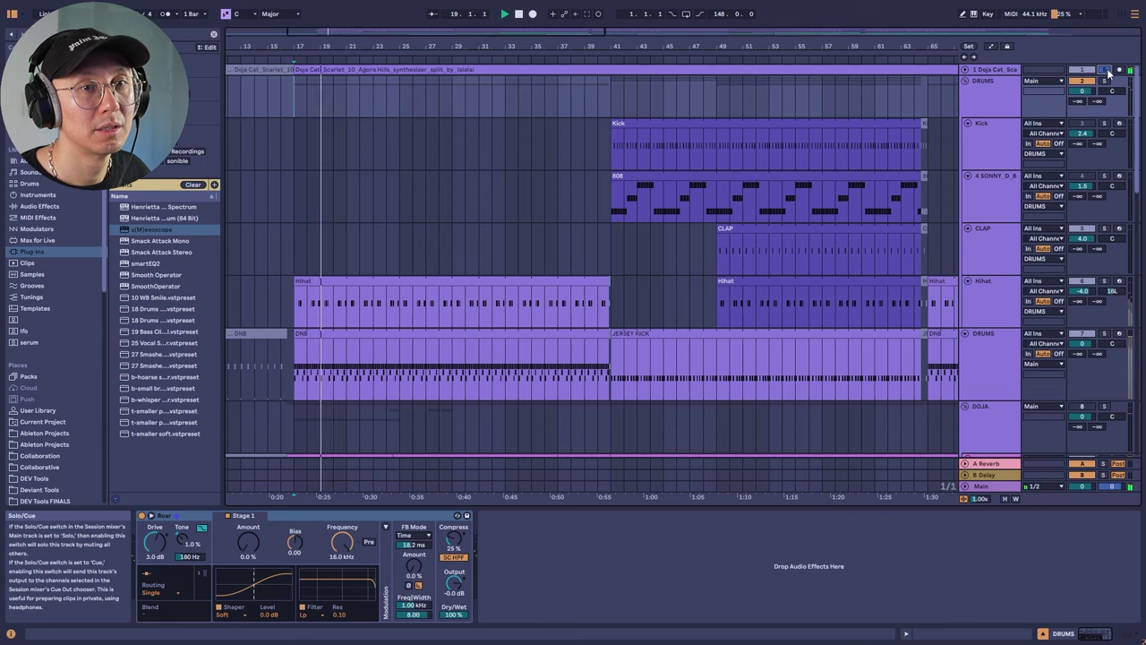
Unfold the original synthesizer stem, select bars 17 to 25, and end its solo before folding it again.
click(967, 68)
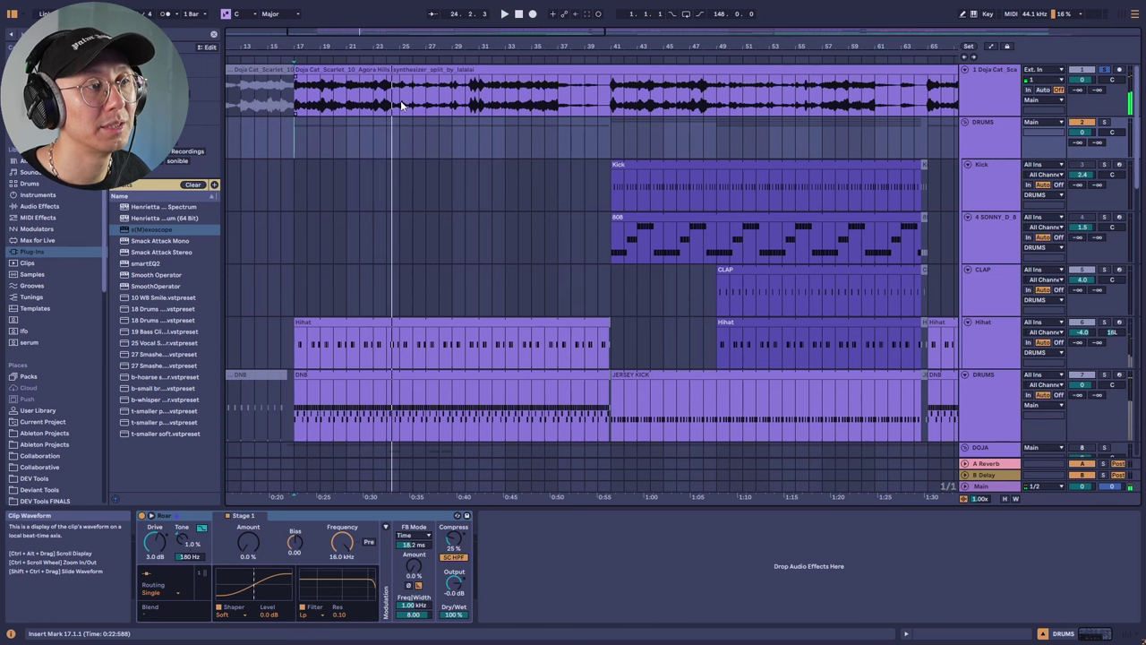
drag(401, 105, 362, 100)
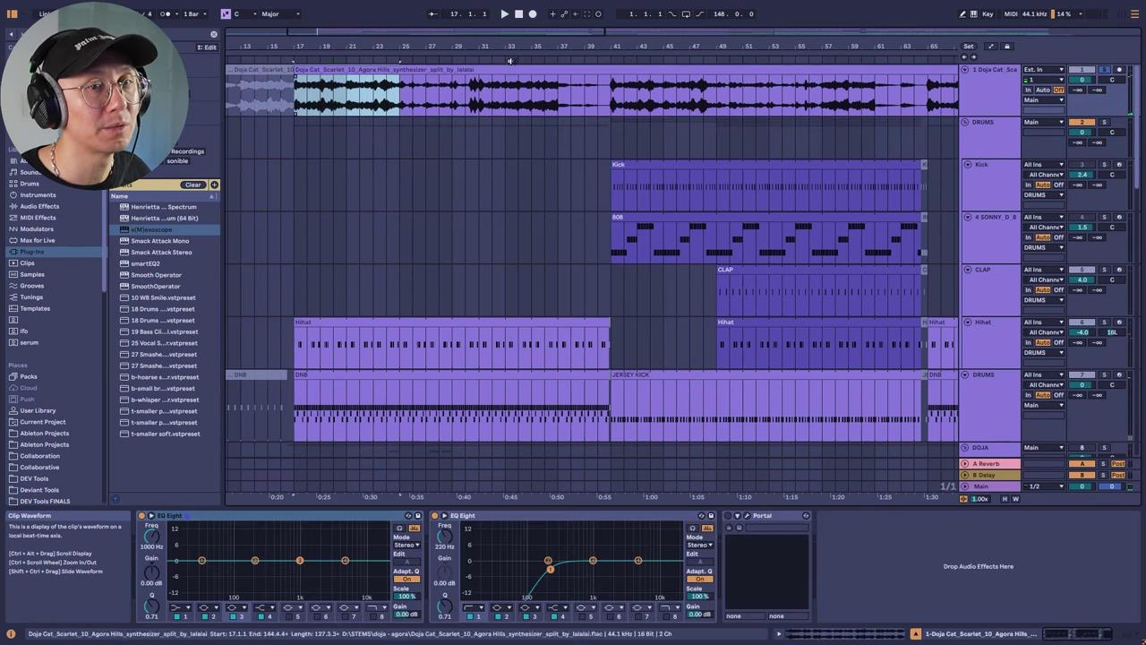
click(1107, 72)
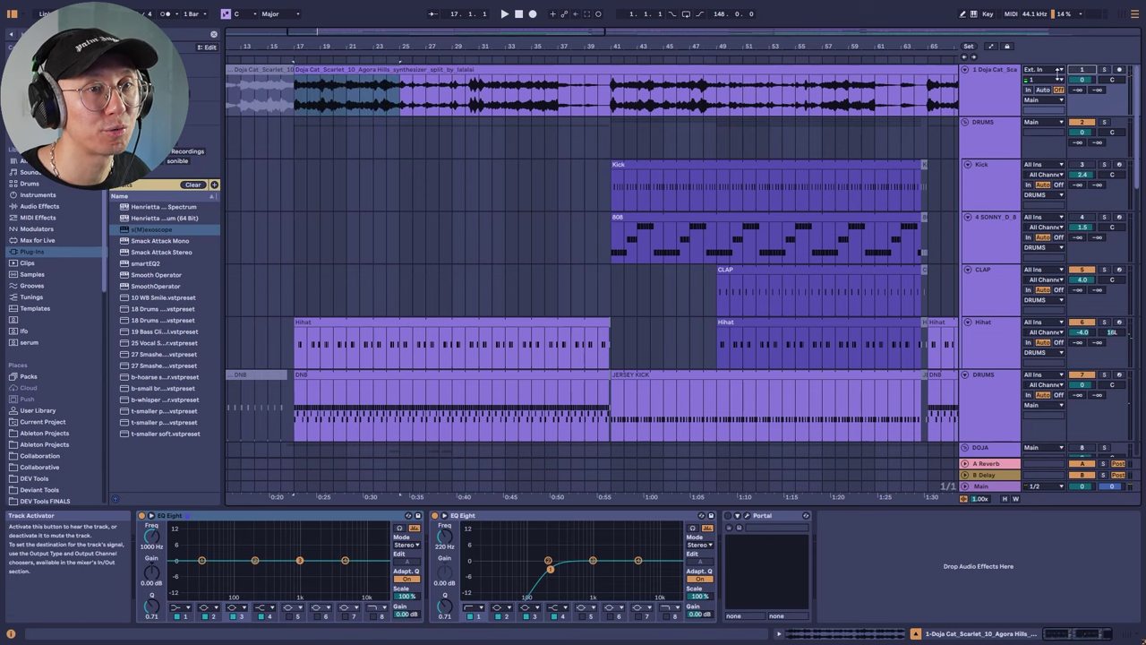
click(965, 69)
Move the playback start to bar 17 at the CHORDS clip on the 20 Analog Lab track.
scroll(358, 246, down, 5)
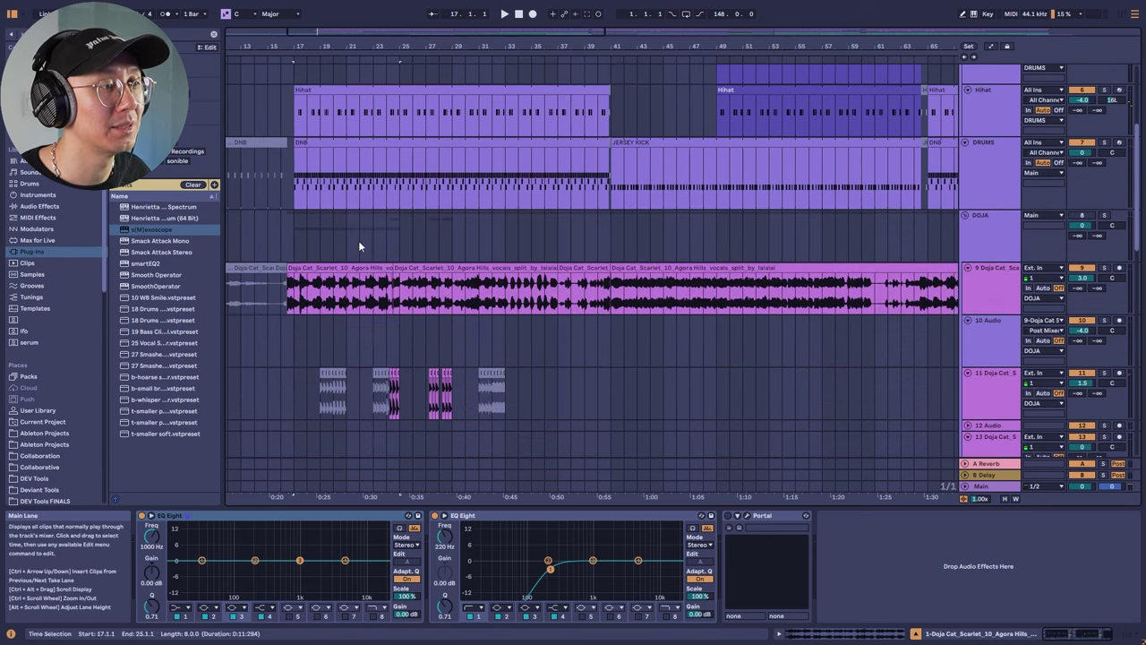
click(293, 245)
scroll(295, 247, down, 10)
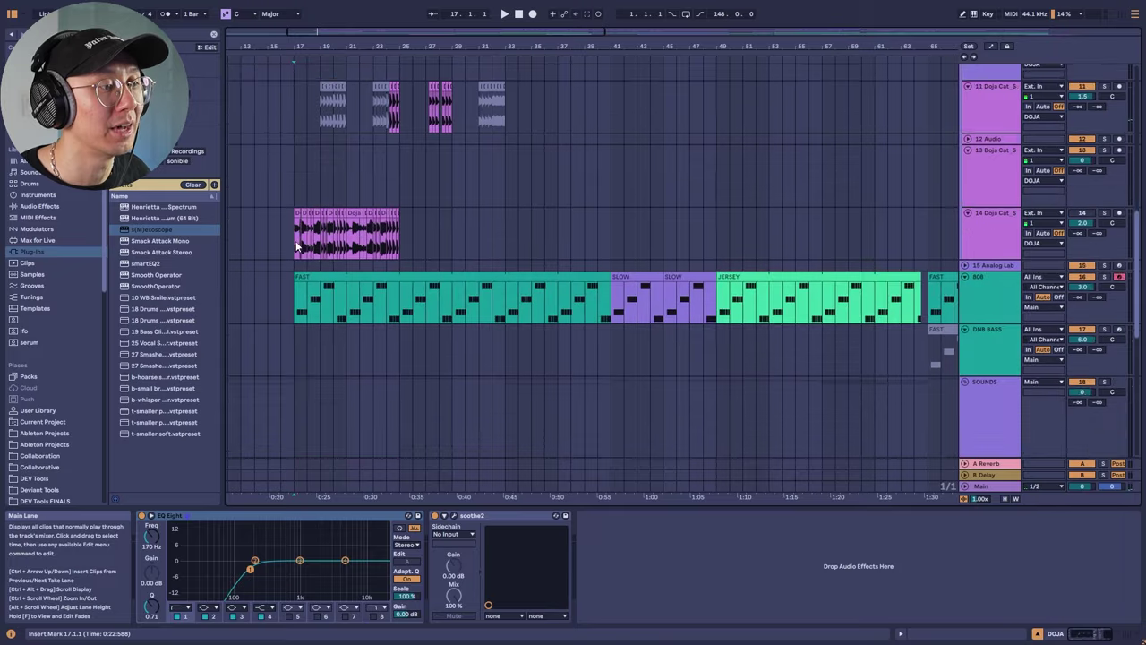
scroll(288, 290, down, 5)
click(295, 285)
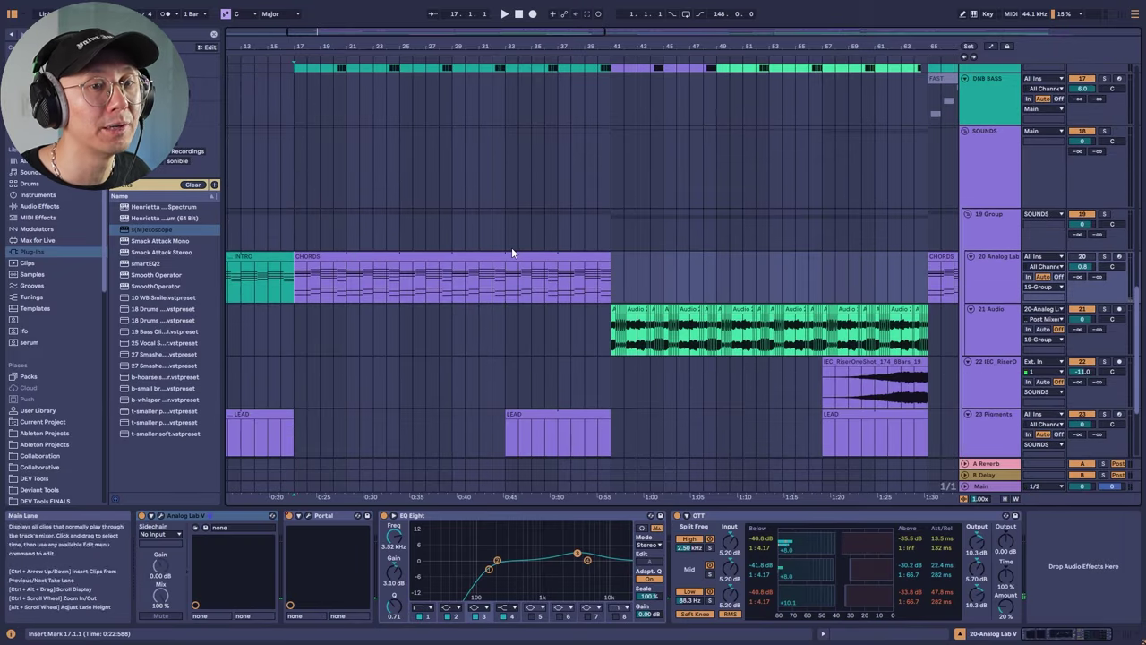
Solo the chords track and open its Analog Lab V instrument on the Explore preset list.
click(1104, 258)
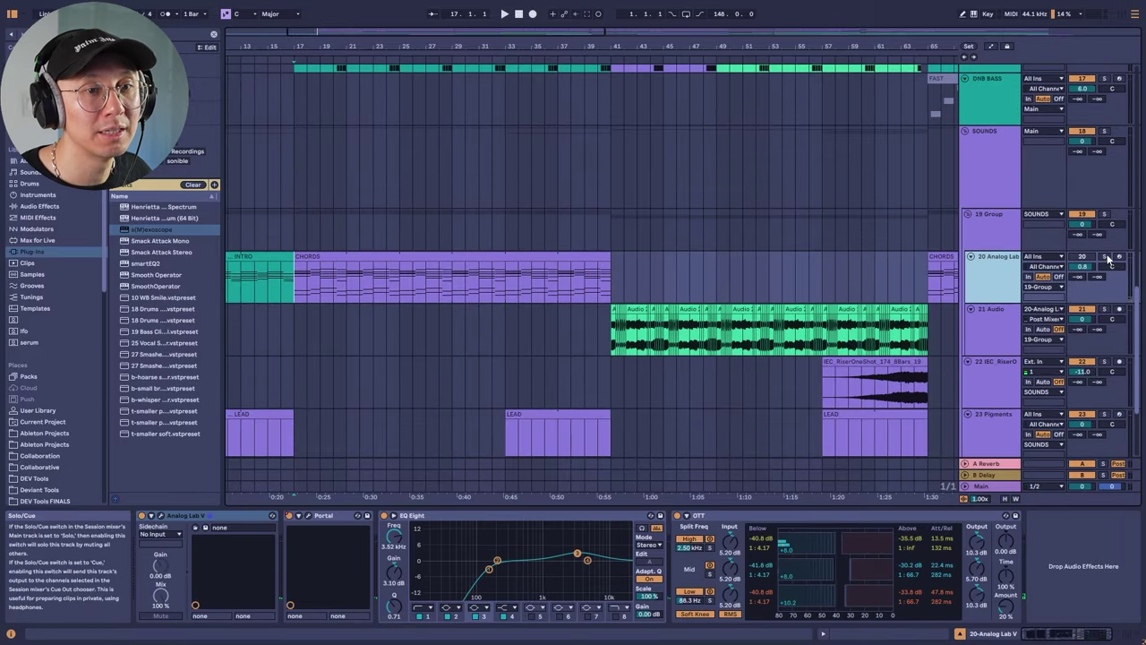
click(160, 517)
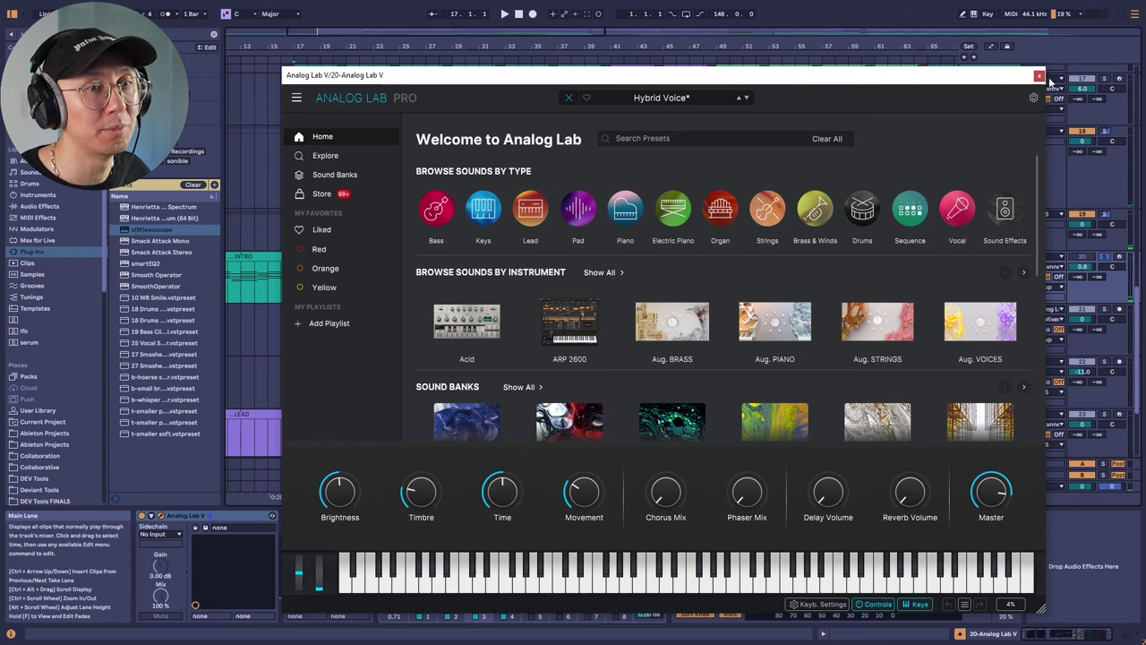
click(327, 156)
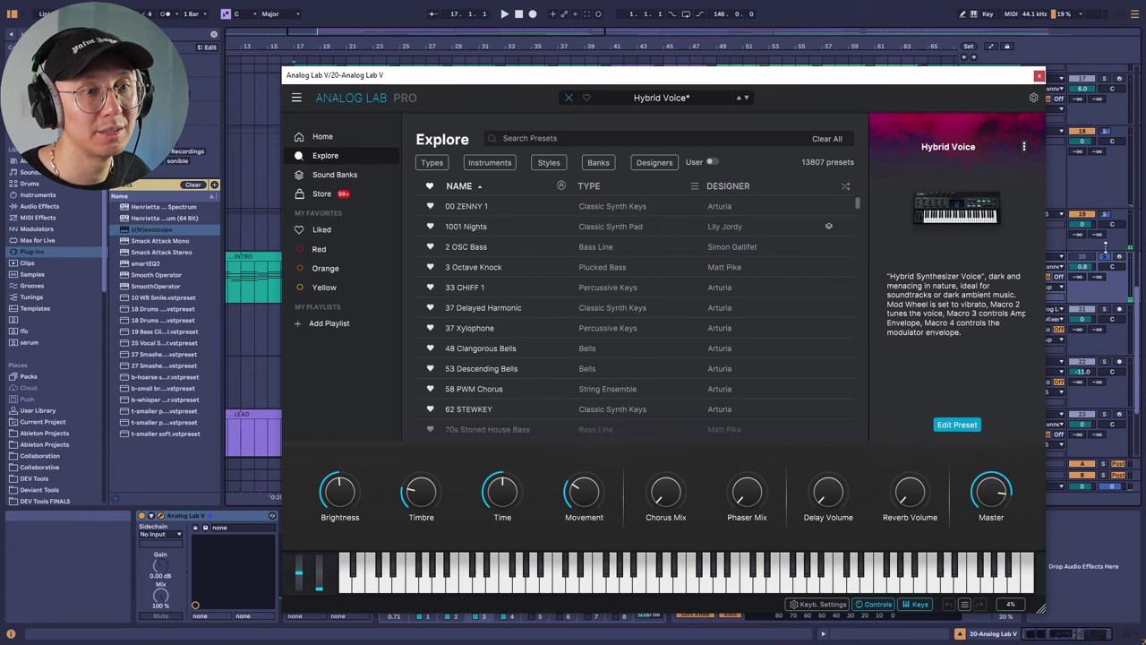
Show the DX7 instrument behind the Hybrid Voice preset and close the Analog Lab V window.
mouse_move(975, 219)
click(922, 252)
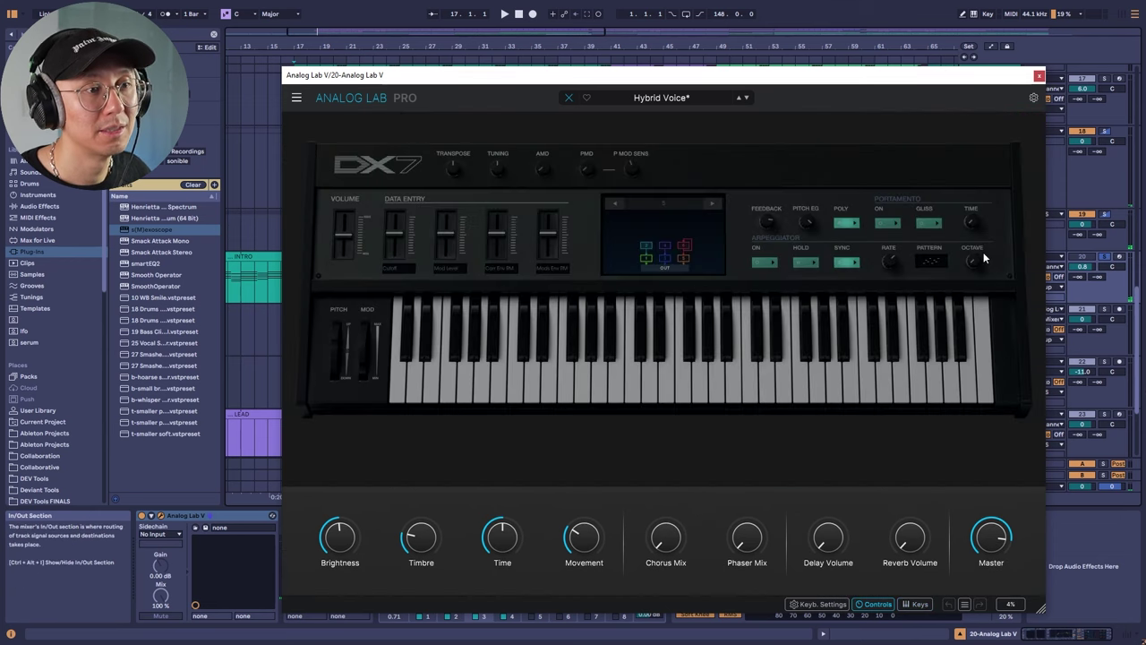
click(1039, 77)
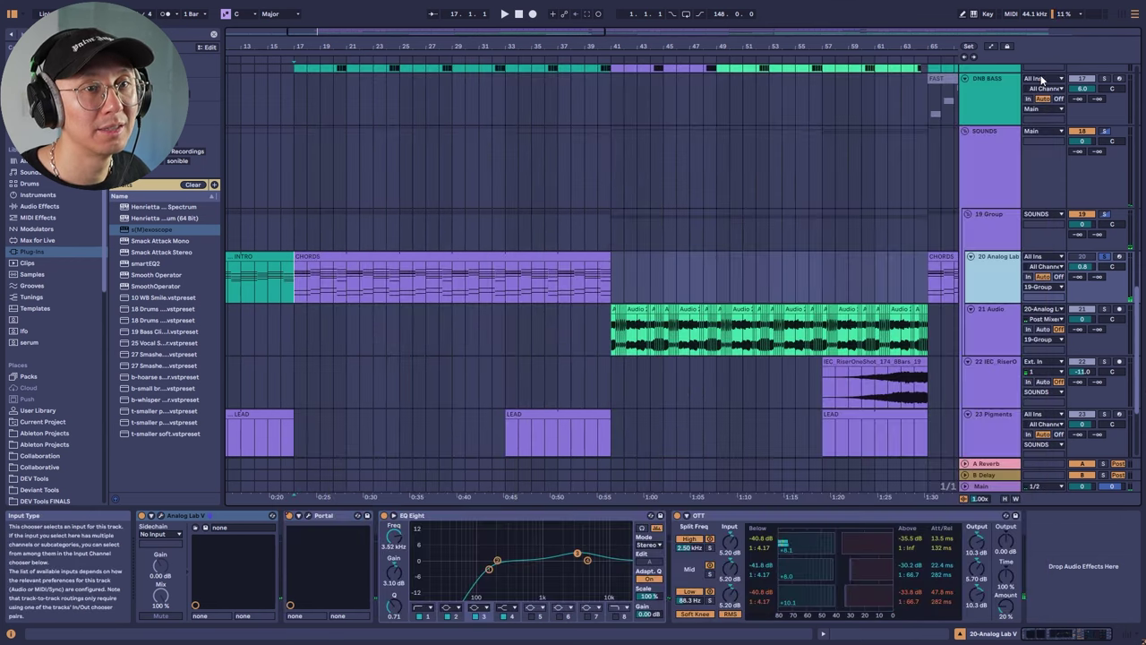
Open the CHORDS clip's notes, play the chord progression, and return to the arrangement with the device chain.
double_click(333, 256)
key(space)
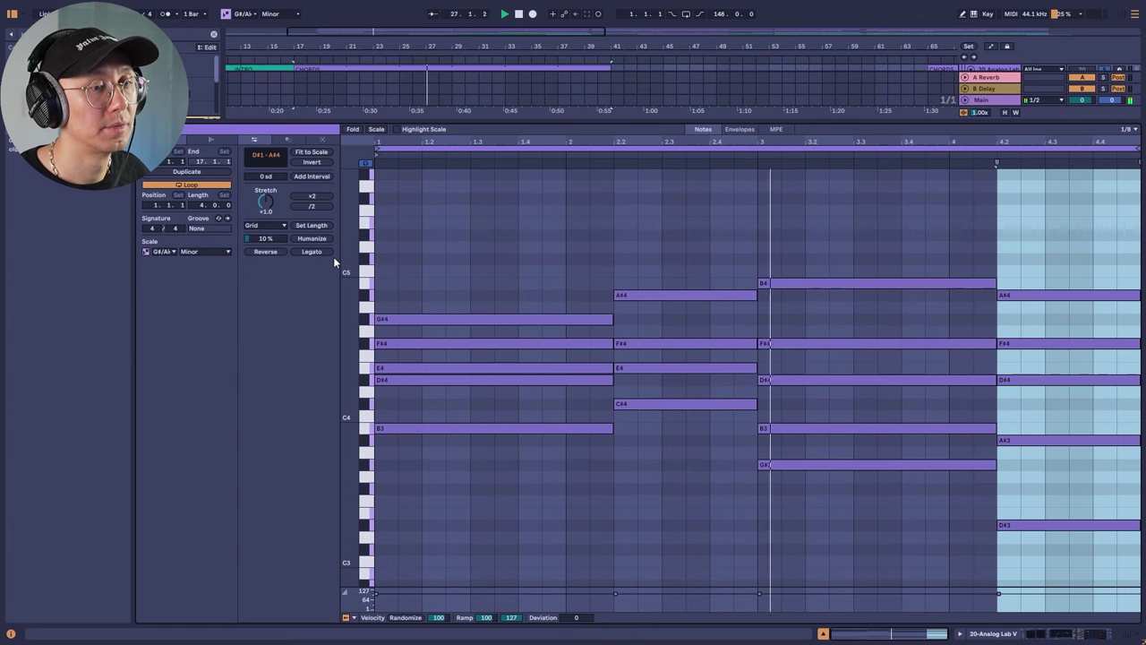
key(ctrl+alt+e)
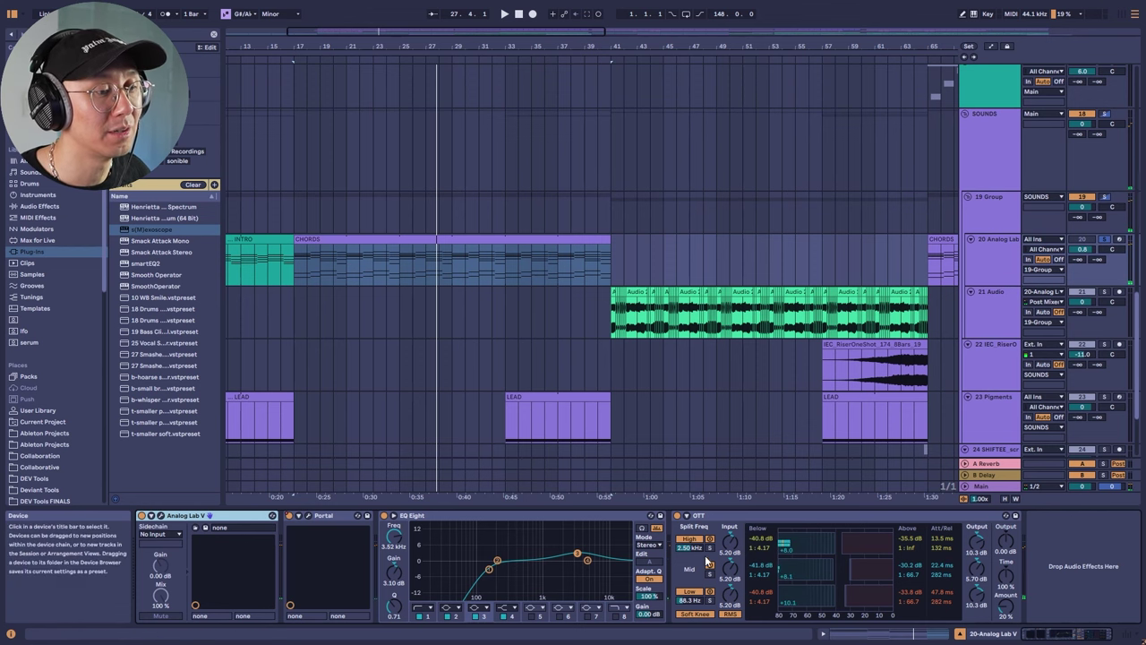
Deactivate OTT, EQ Eight and Portal on the chords track and play the unprocessed chords from bar 17.
click(677, 515)
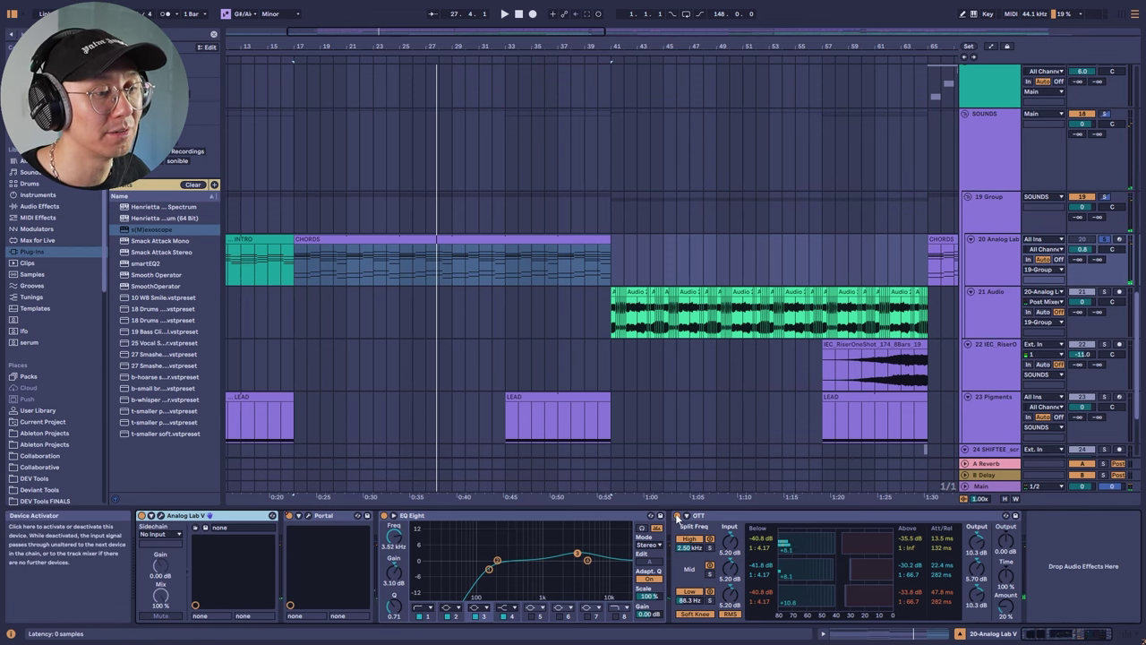
click(384, 516)
click(289, 516)
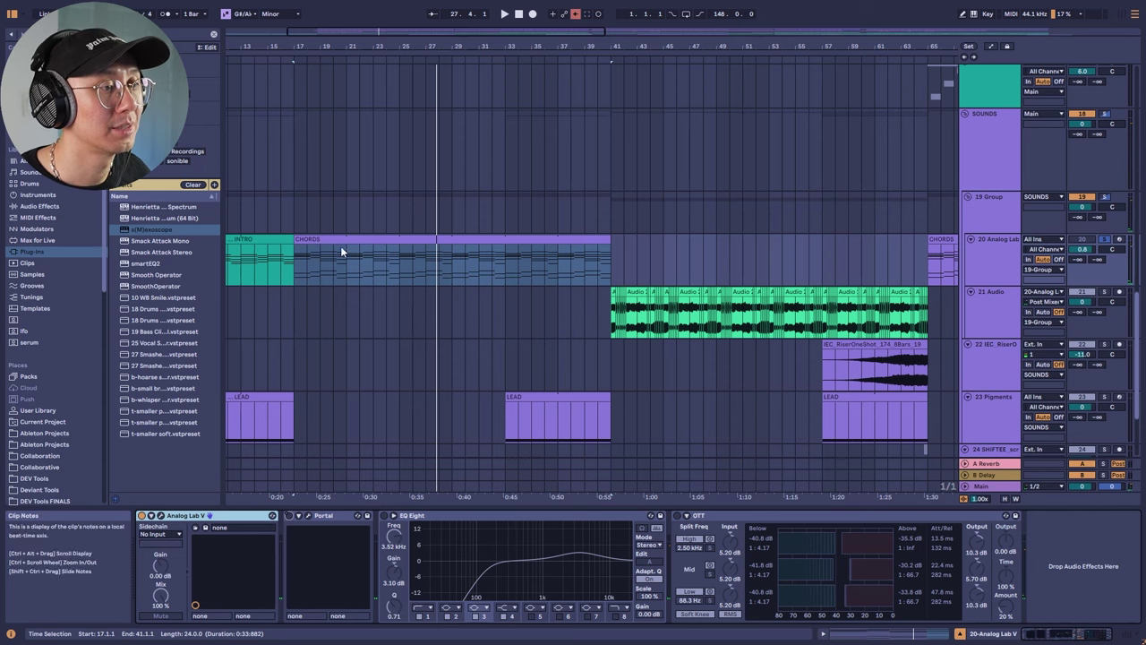
key(space)
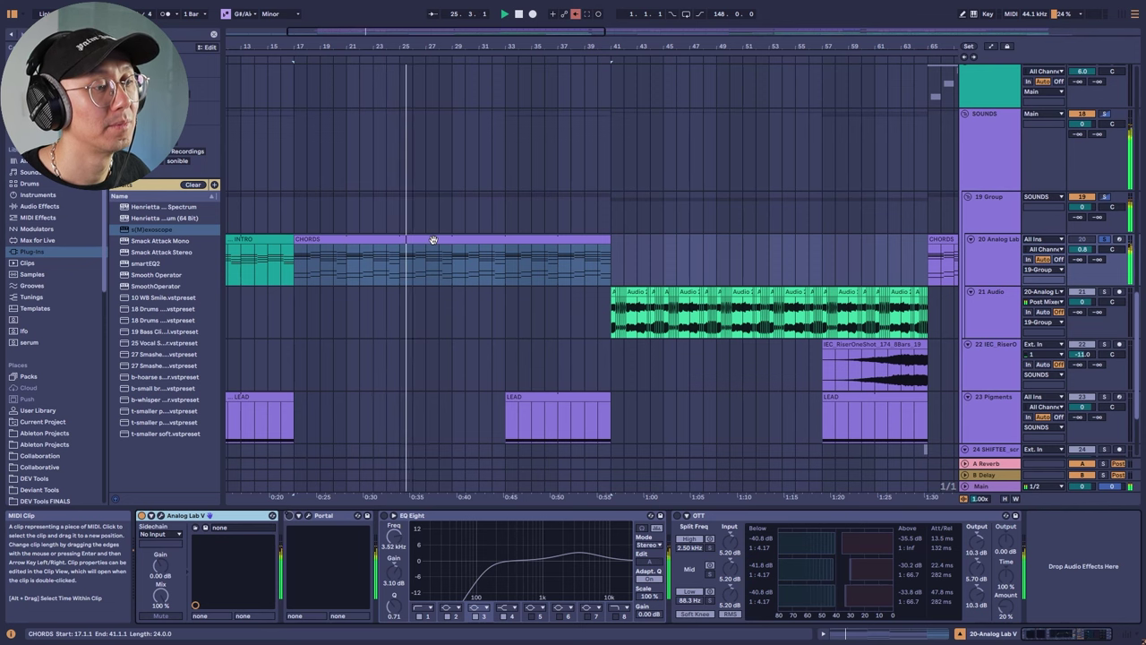
key(space)
Open Portal on the chords track, show its grain controls, and move its window clear of the device chain.
click(289, 518)
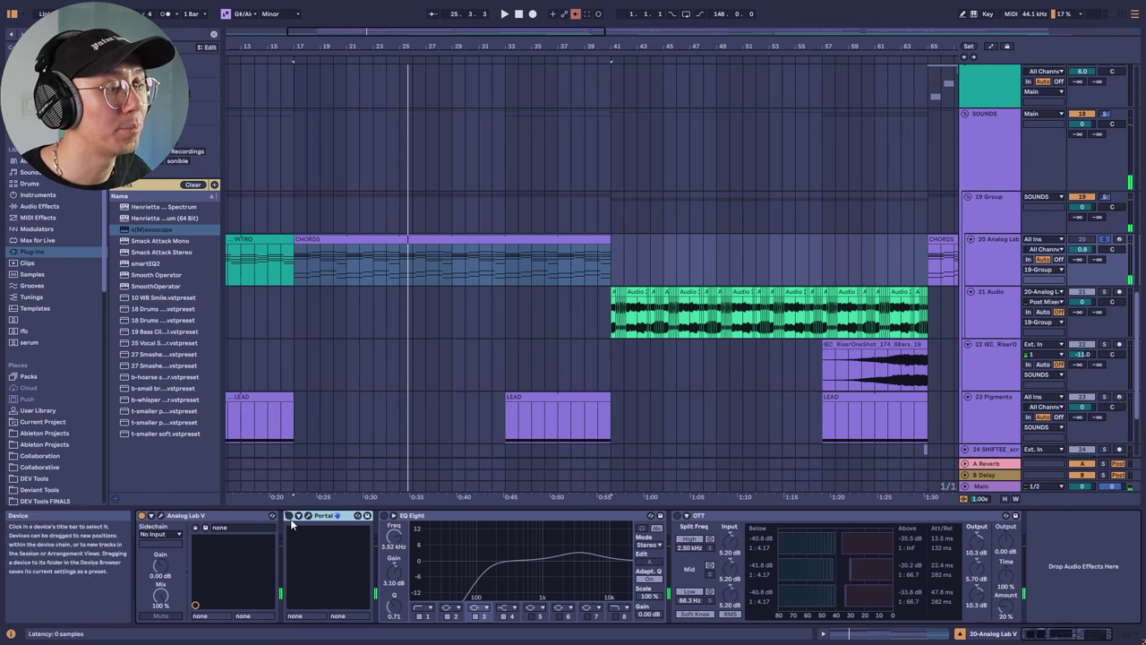
click(310, 518)
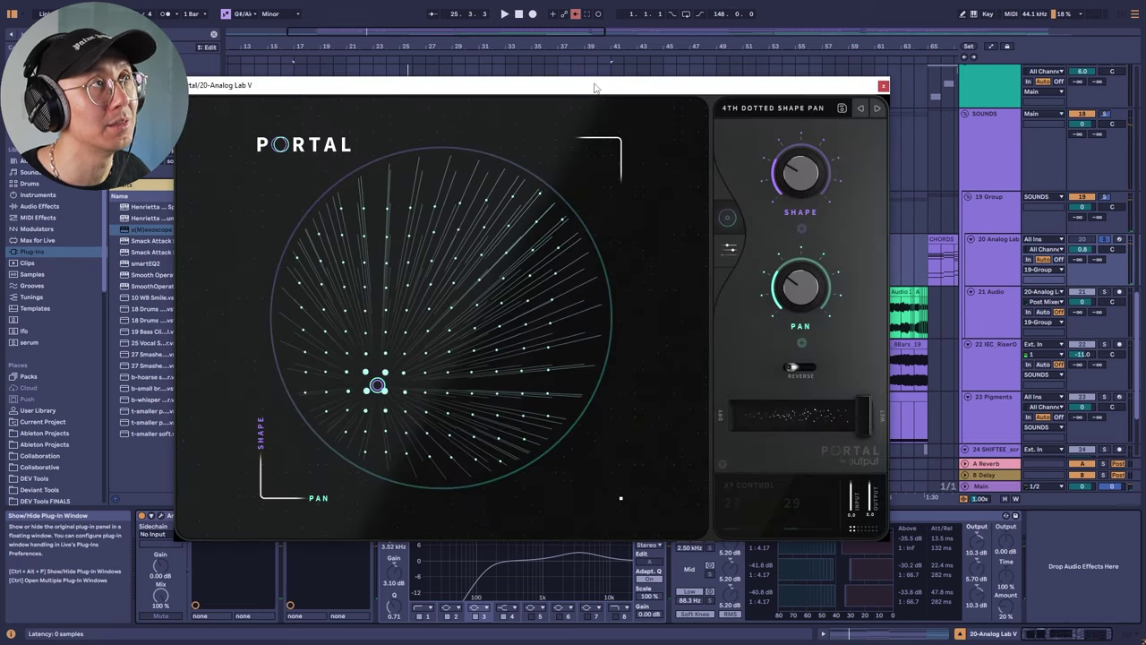
drag(595, 87, 707, 87)
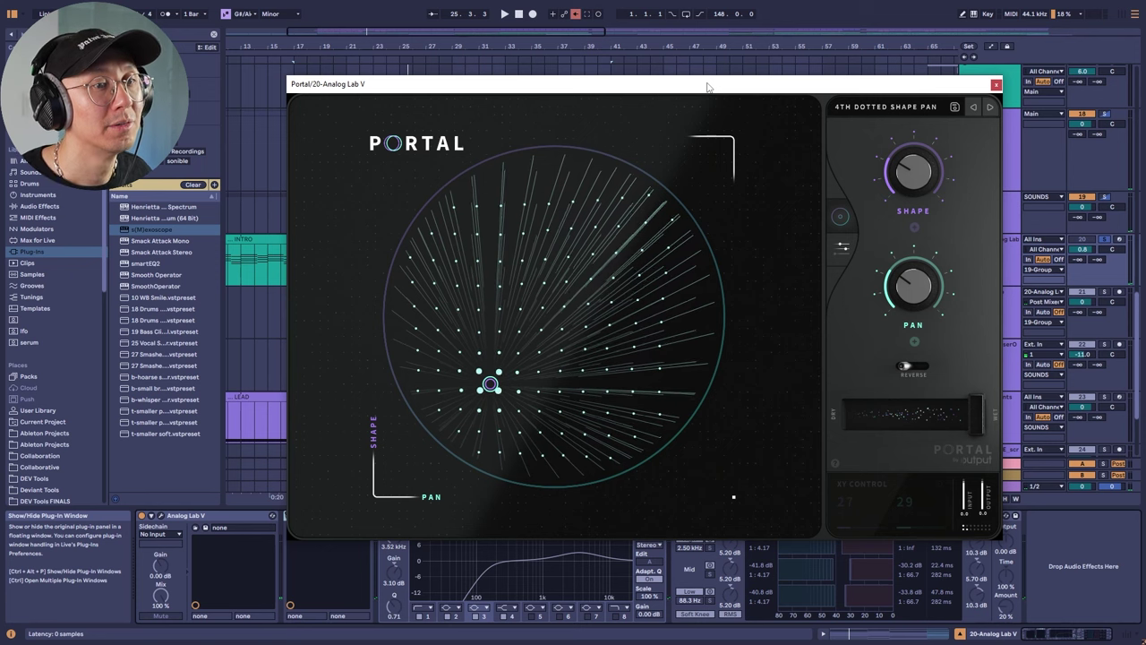
click(846, 254)
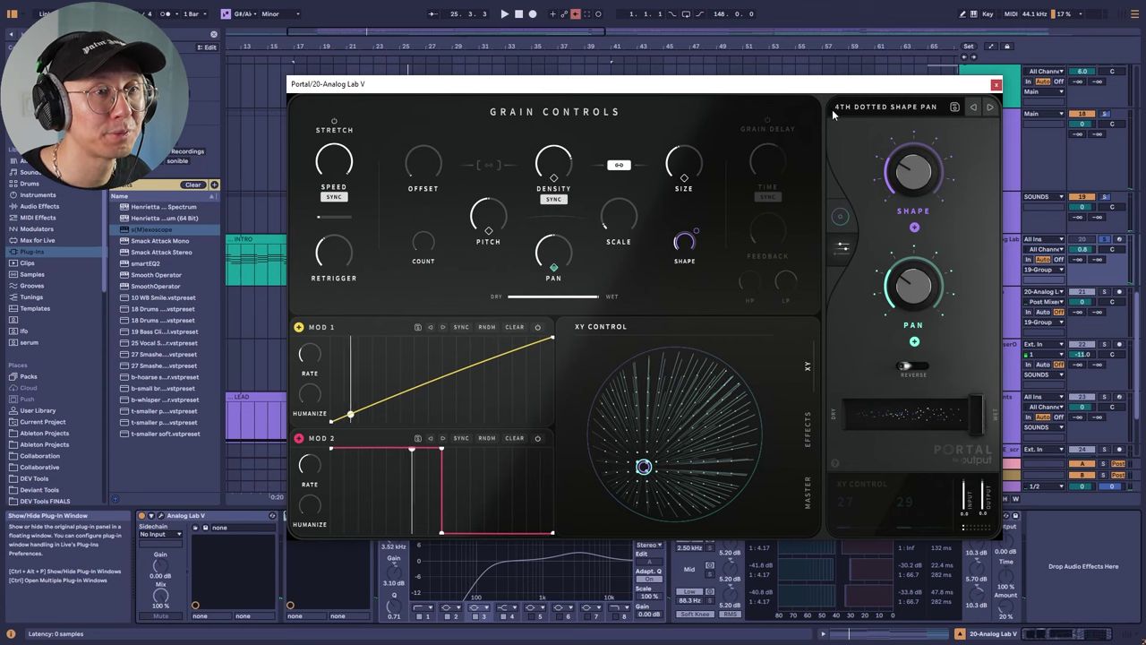
drag(816, 87, 828, 56)
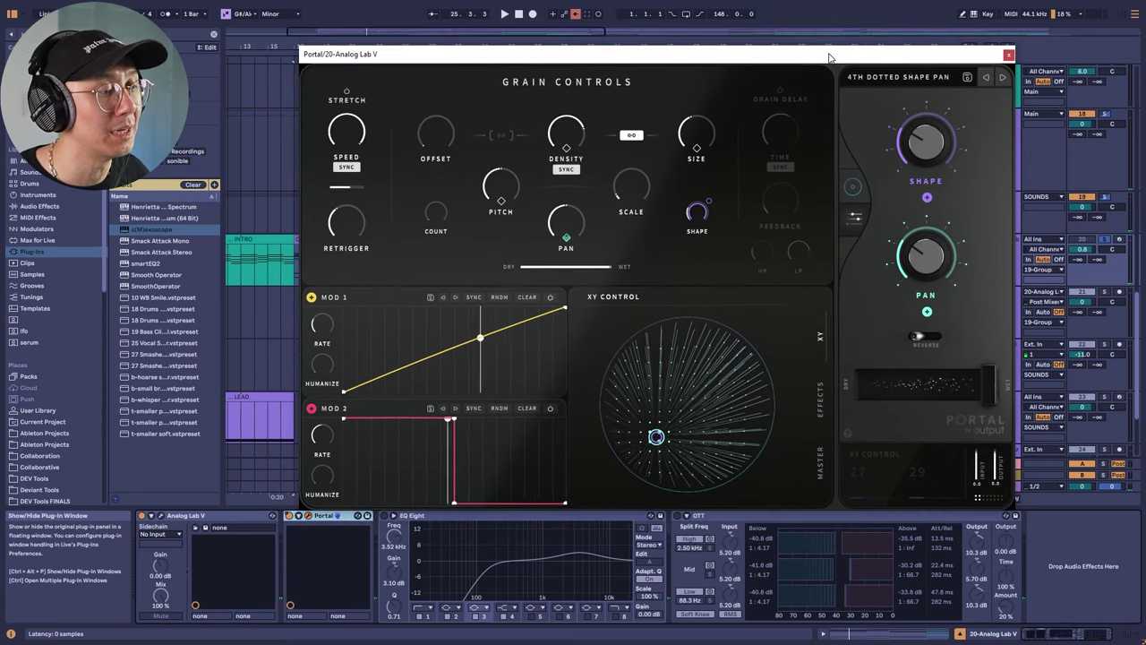
Reactivate Portal on the chords track and play the chords through its 4th Dotted Shape Pan preset.
click(329, 506)
key(space)
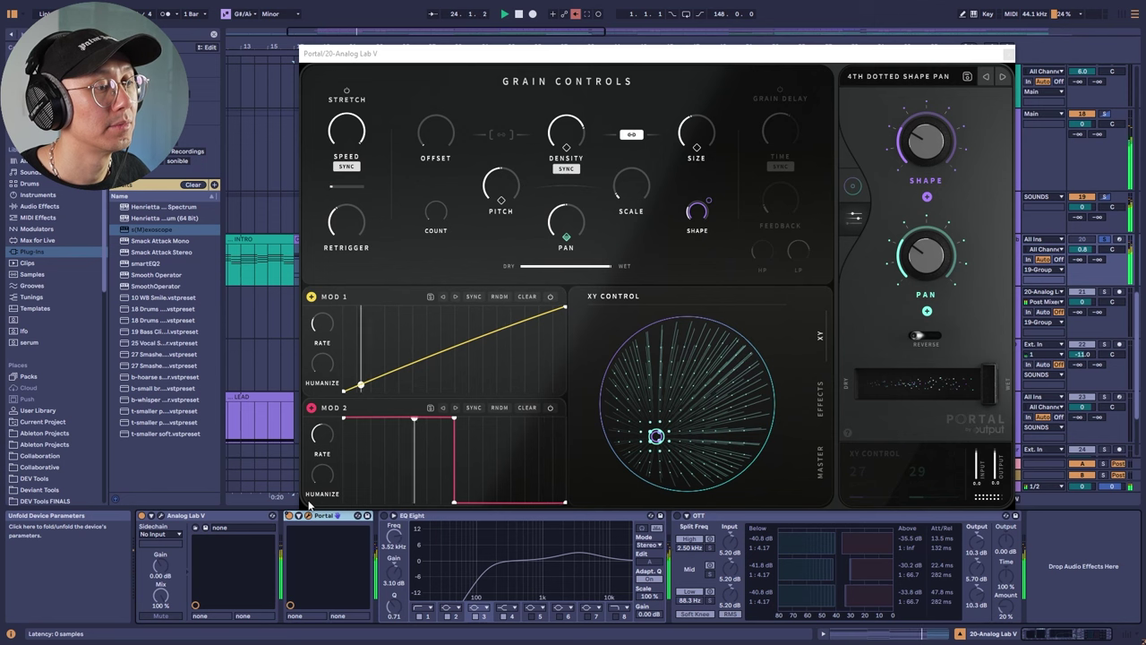
mouse_move(639, 199)
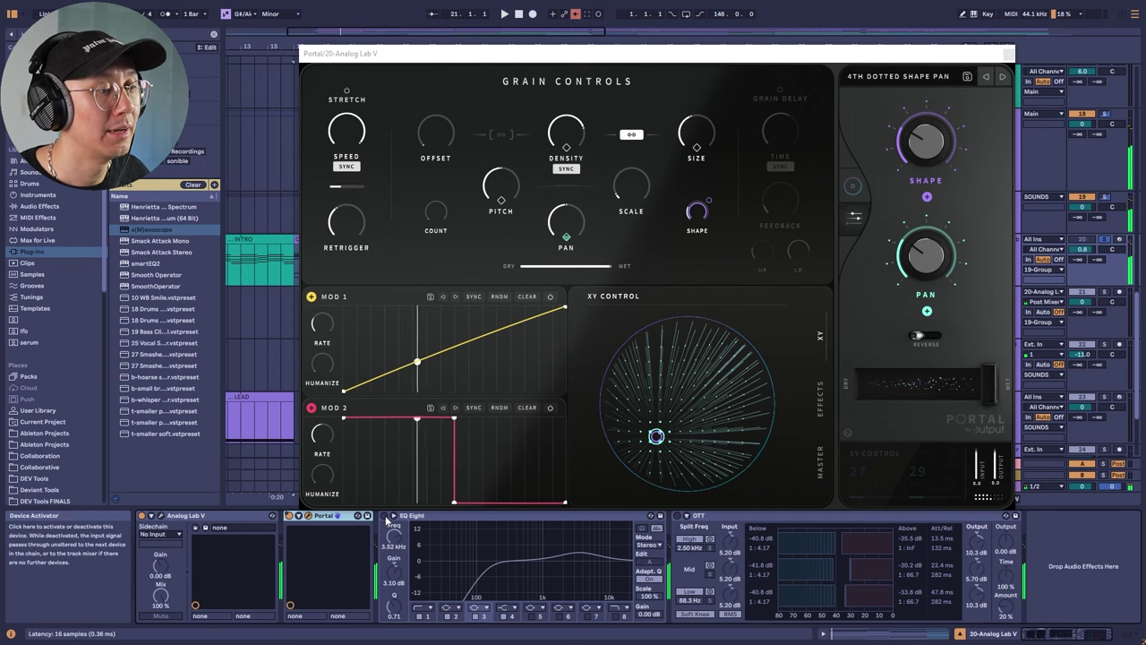
Reactivate EQ Eight and OTT on the chords track while playing the chords, and close the Portal window.
click(627, 515)
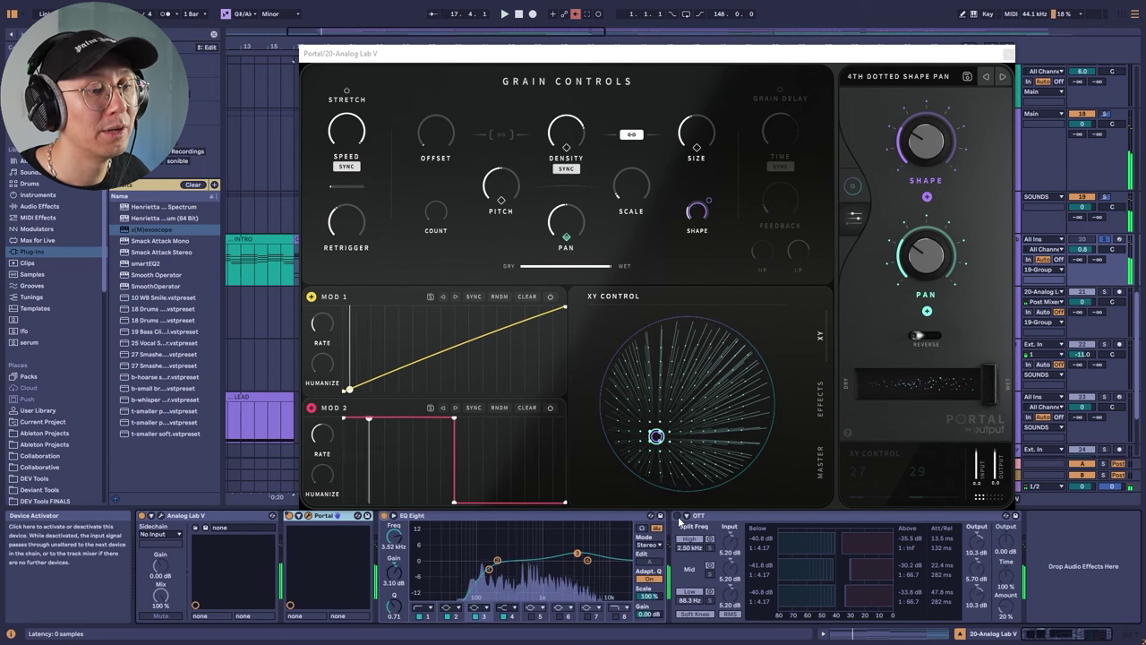
click(679, 516)
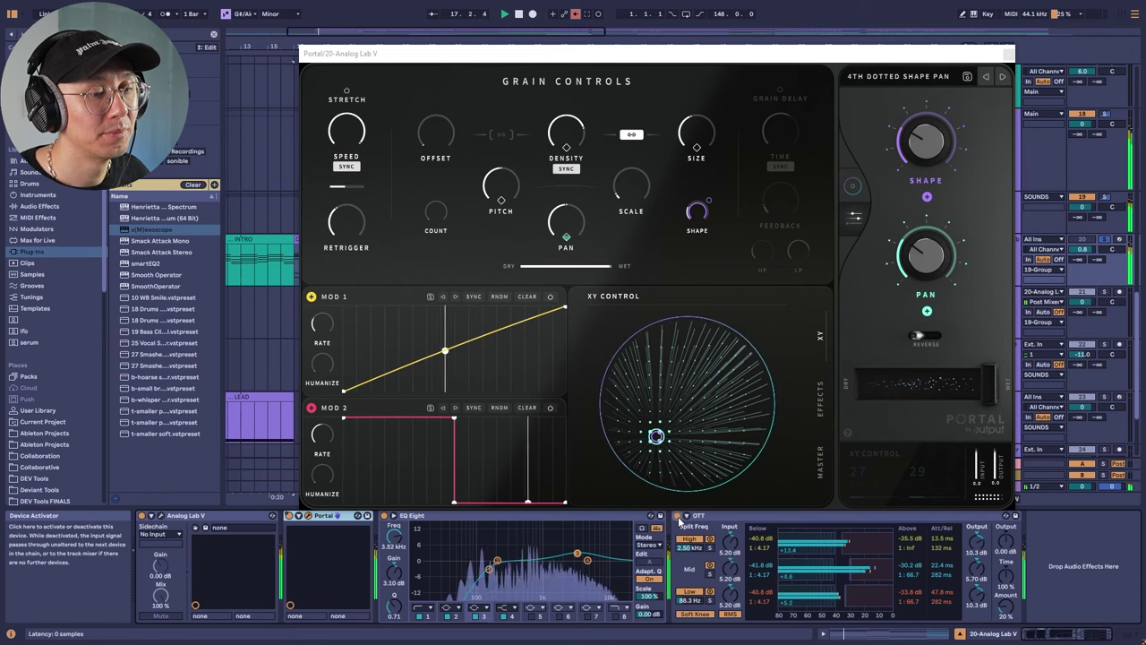
click(1009, 53)
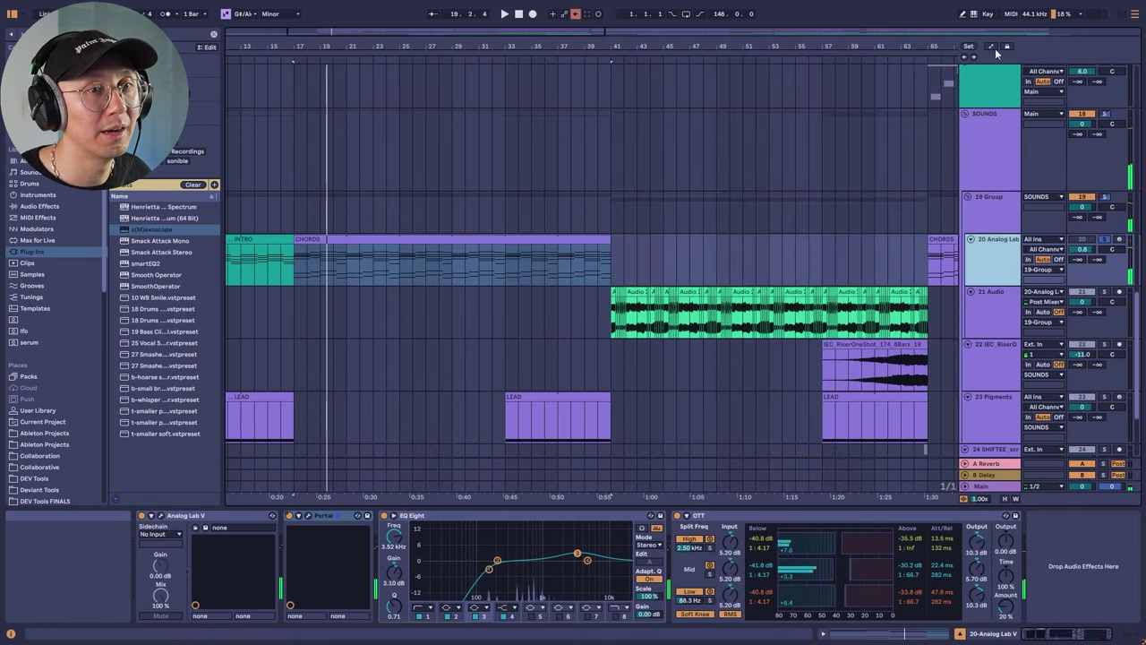
Show the automation lanes and select the SOUNDS group to examine its Filter M12 cutoff automation and effects.
click(991, 46)
click(996, 249)
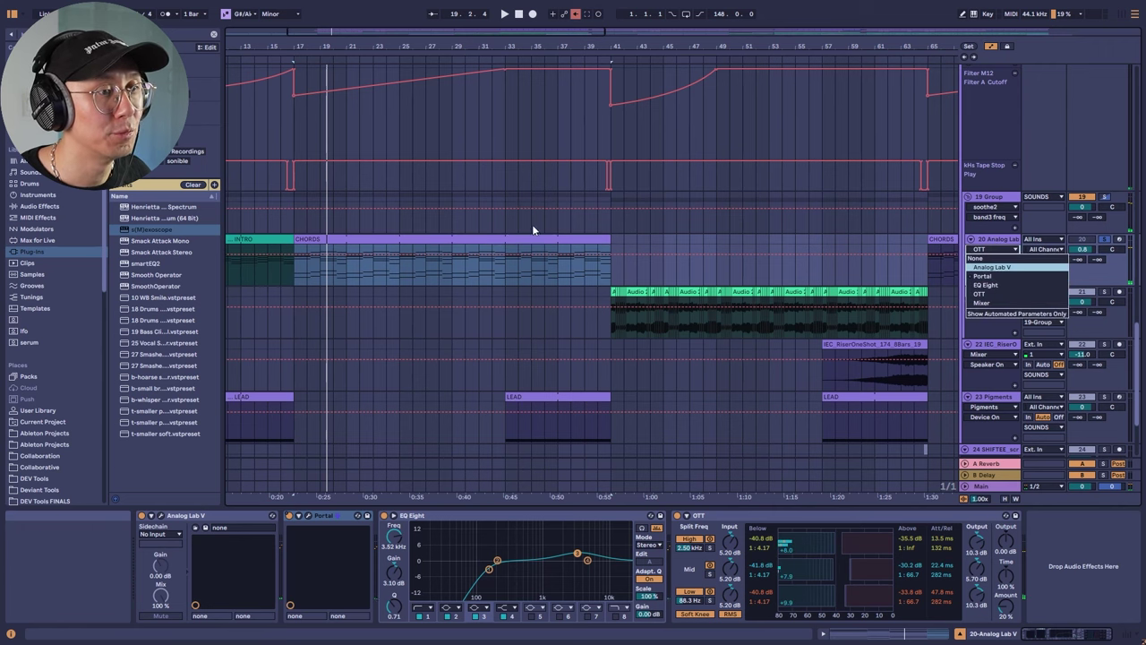
click(383, 240)
scroll(555, 293, up, 5)
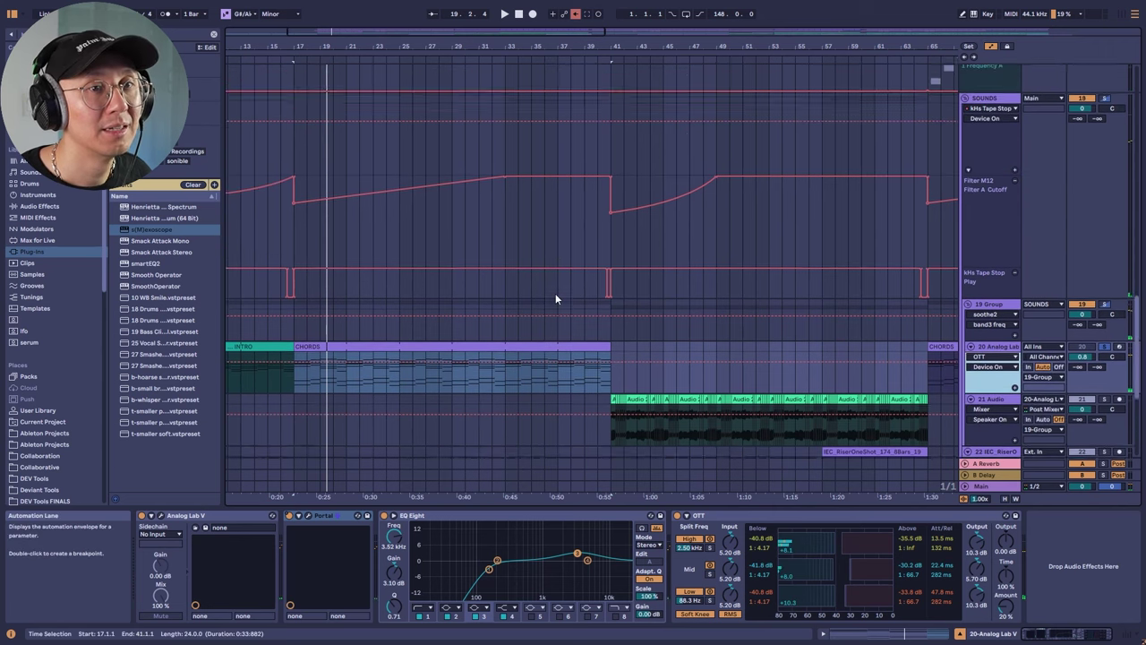
click(980, 179)
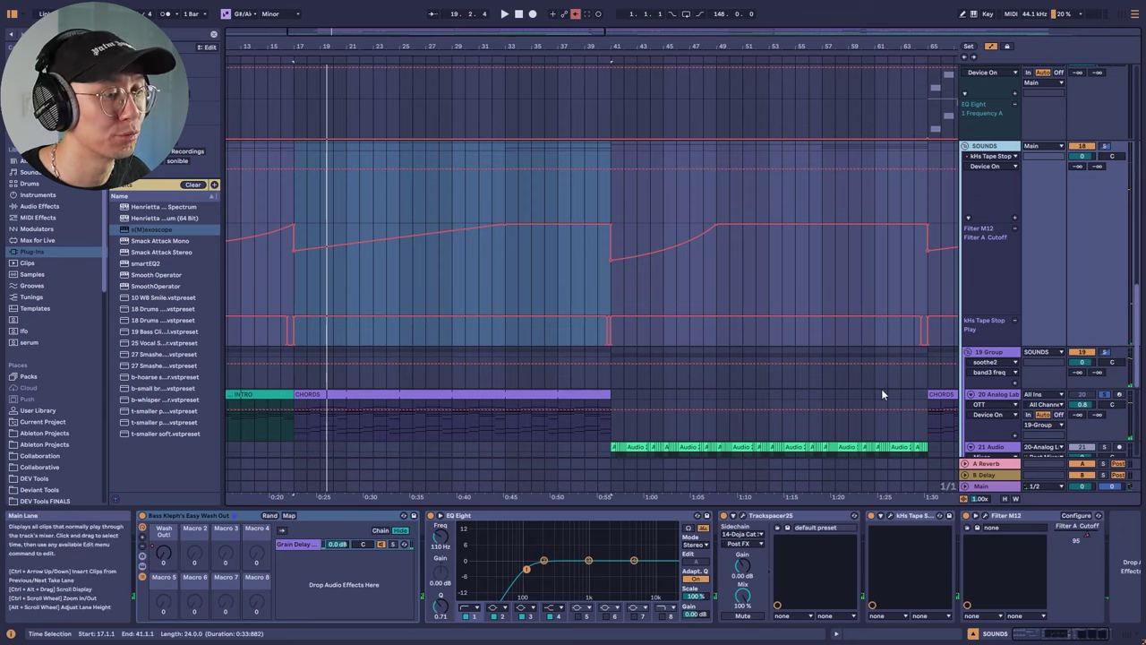
scroll(881, 388, down, 3)
scroll(881, 391, down, 3)
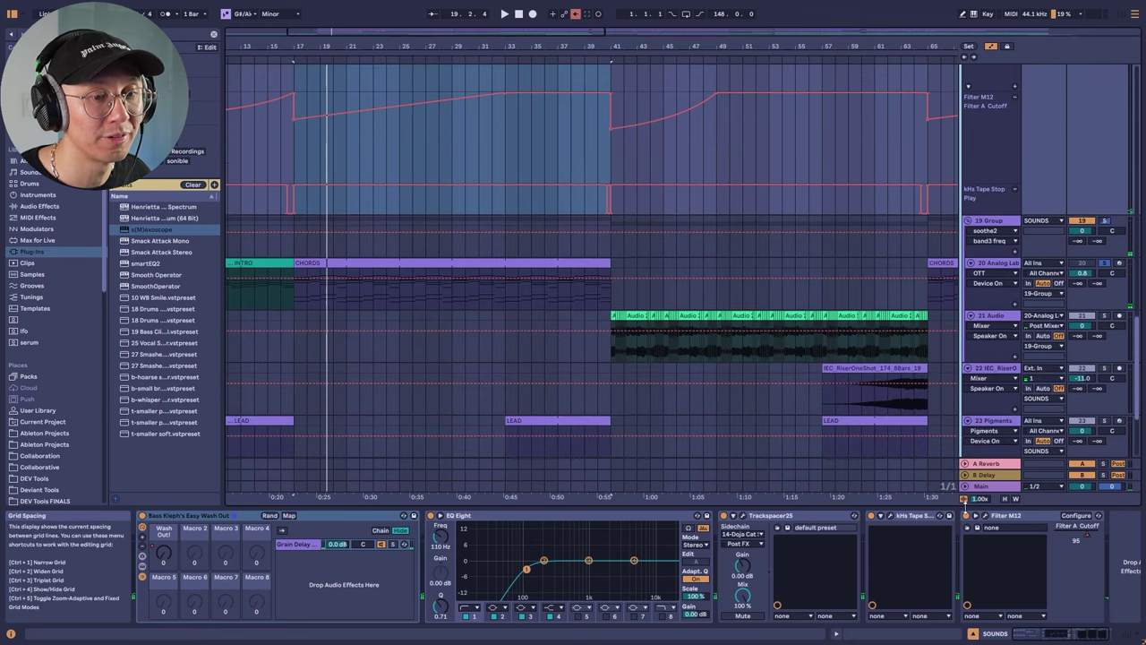
Play the chords from bar 17 with the SOUNDS group's Filter M12 switched off, and hide the automation lanes.
key(space)
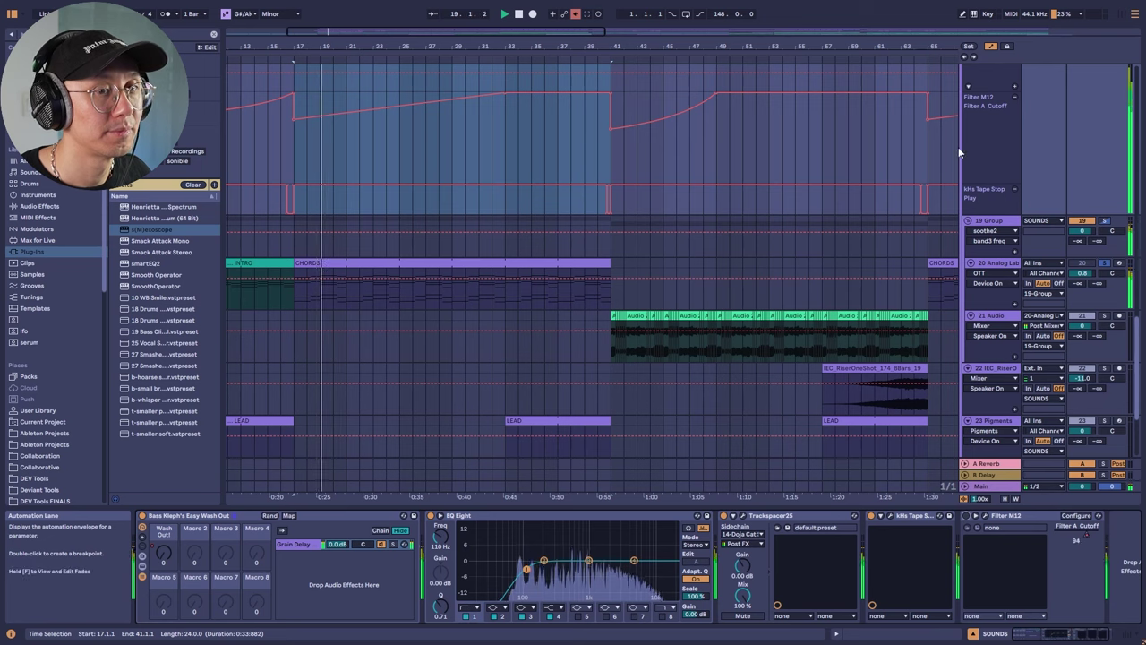
scroll(997, 190, up, 5)
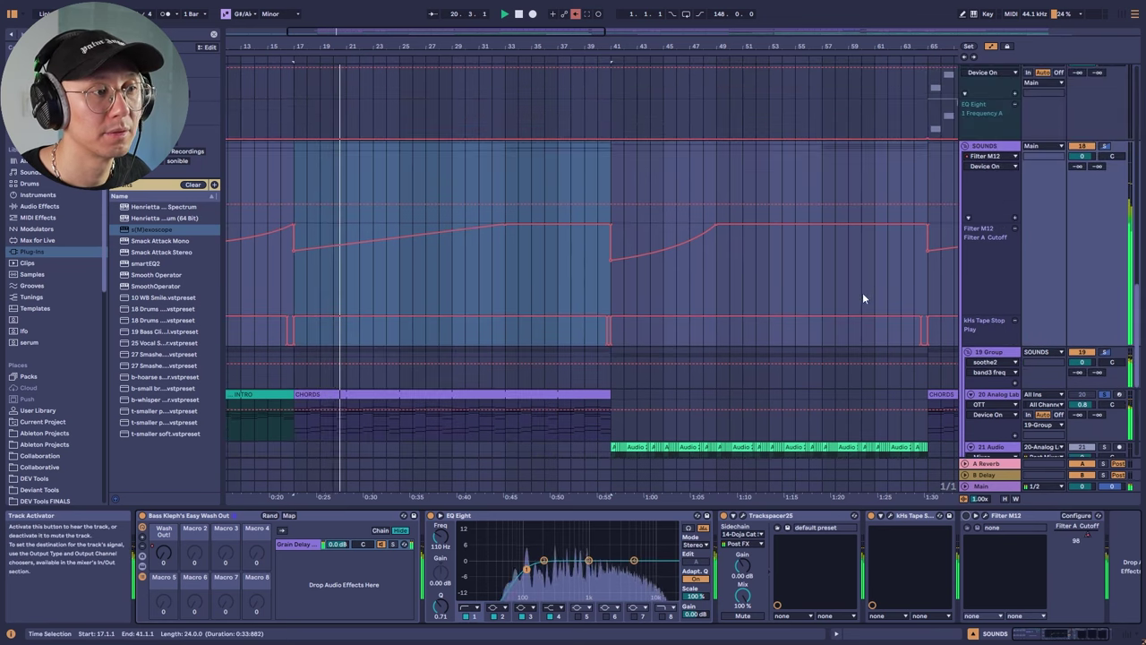
scroll(847, 300, down, 7)
scroll(846, 300, down, 3)
scroll(845, 300, up, 3)
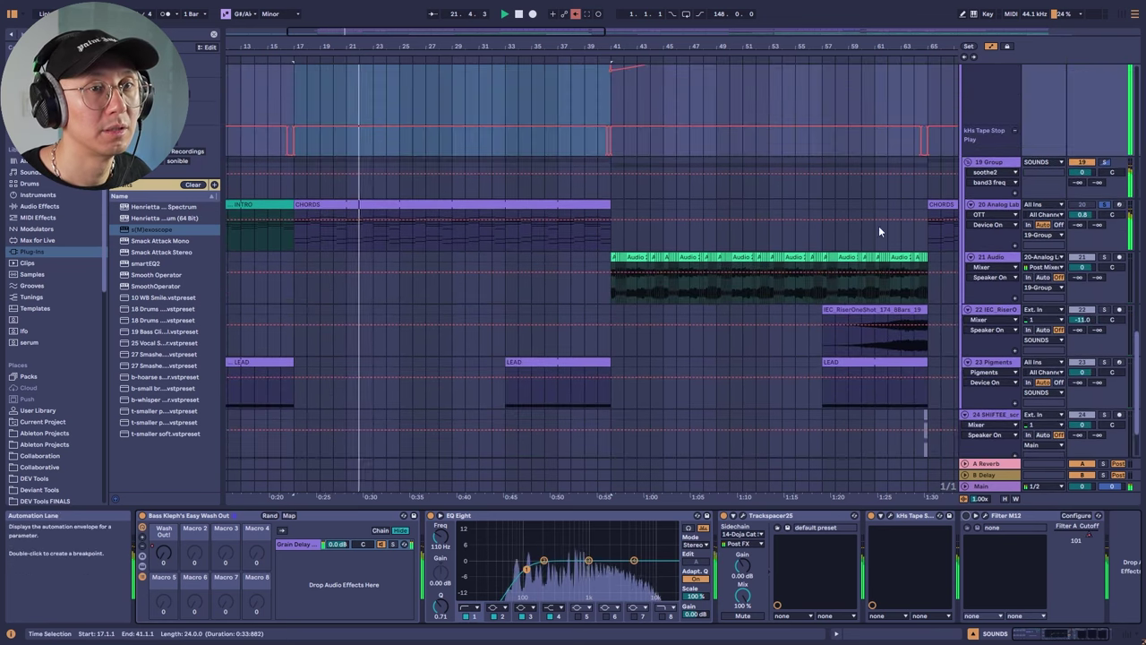
click(976, 80)
scroll(430, 331, down, 1)
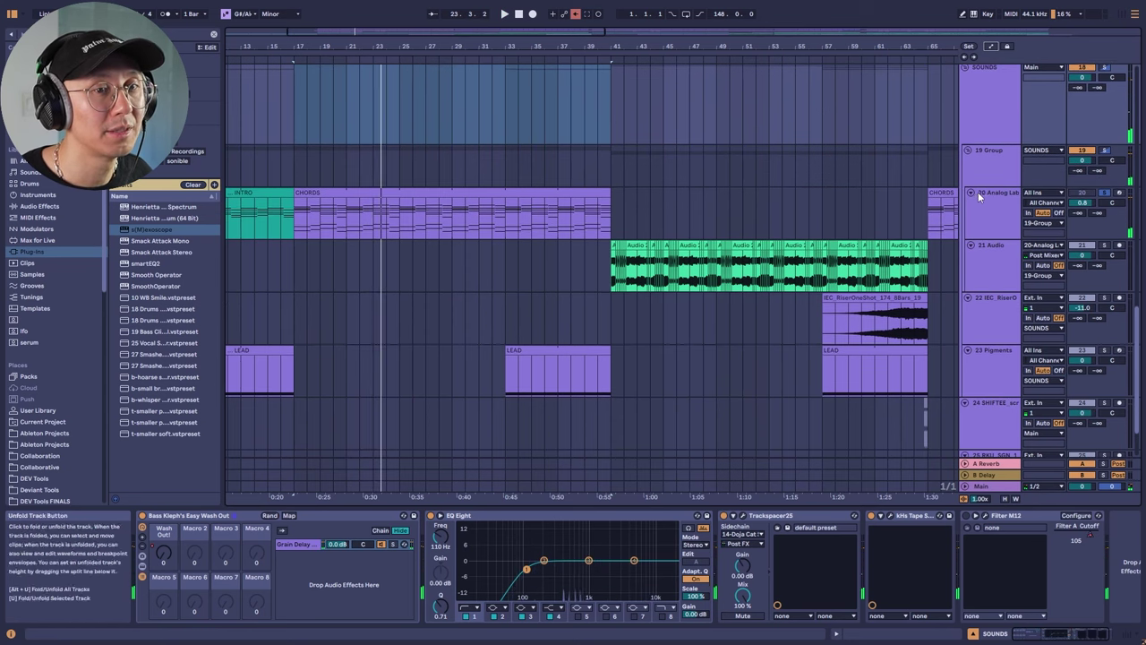
Open the CHORDS clip's notes to examine the chord voicings from bar 17 and return to the arrangement.
click(342, 193)
double_click(342, 193)
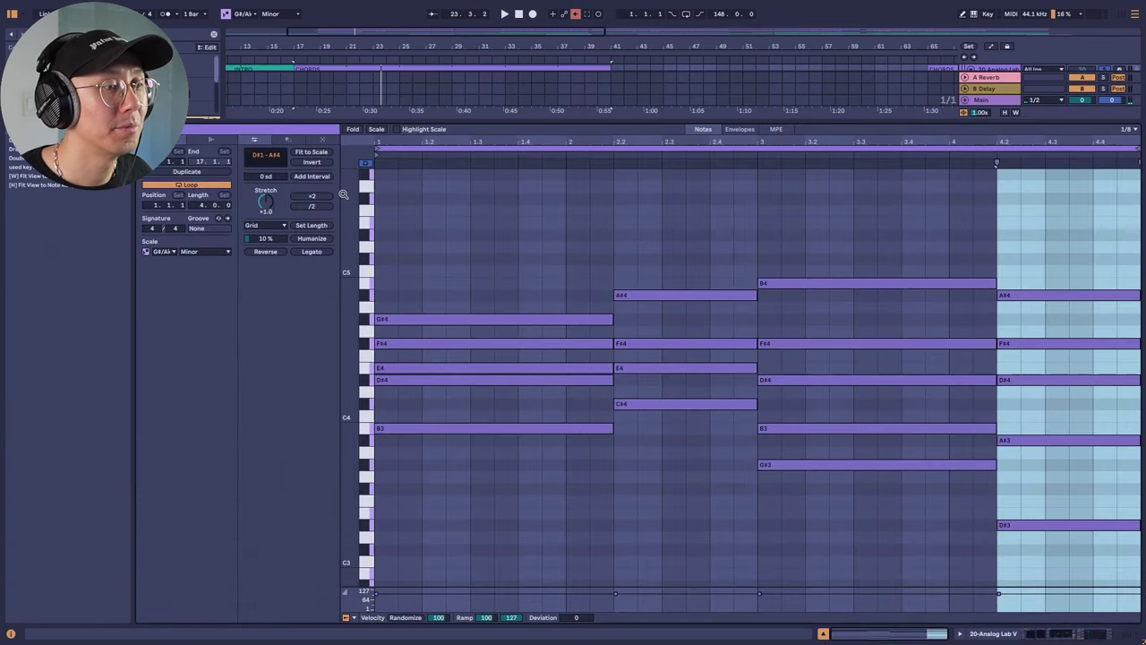
click(404, 416)
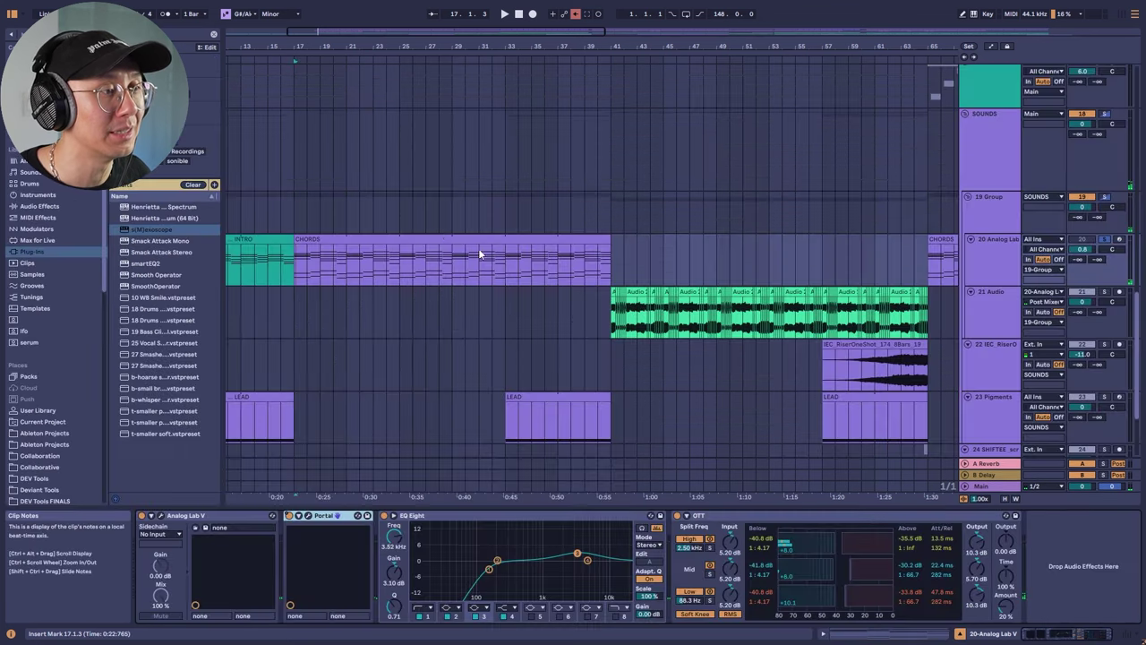
Open the FAST clip on the 808 track and mark the range of its opening E1 notes.
scroll(478, 248, up, 6)
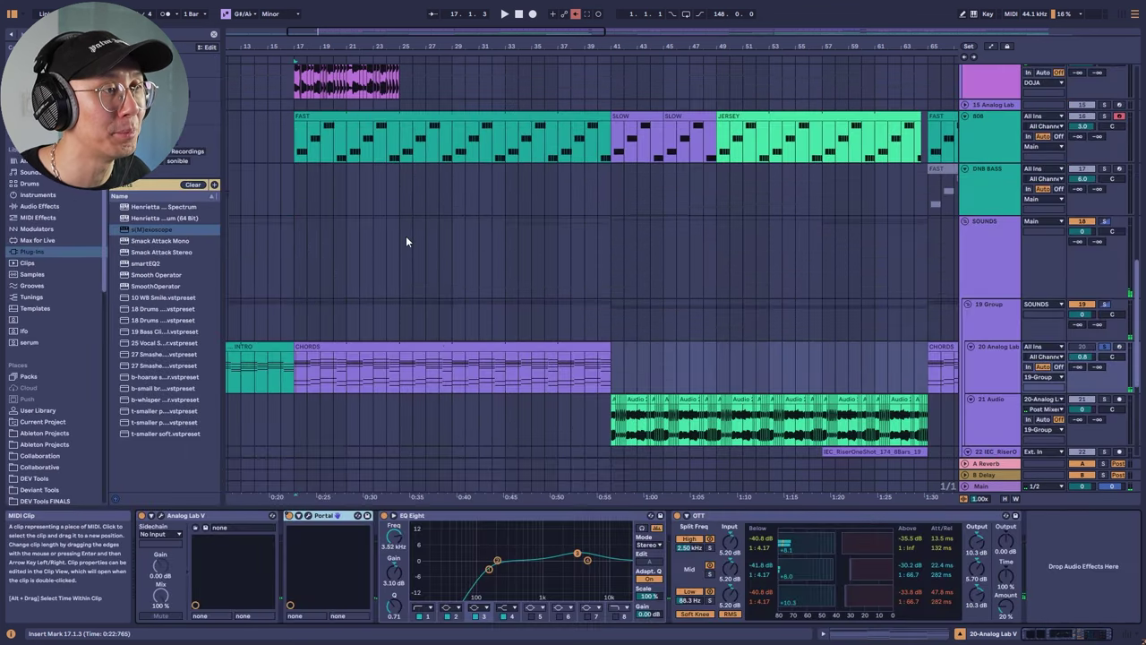
double_click(343, 249)
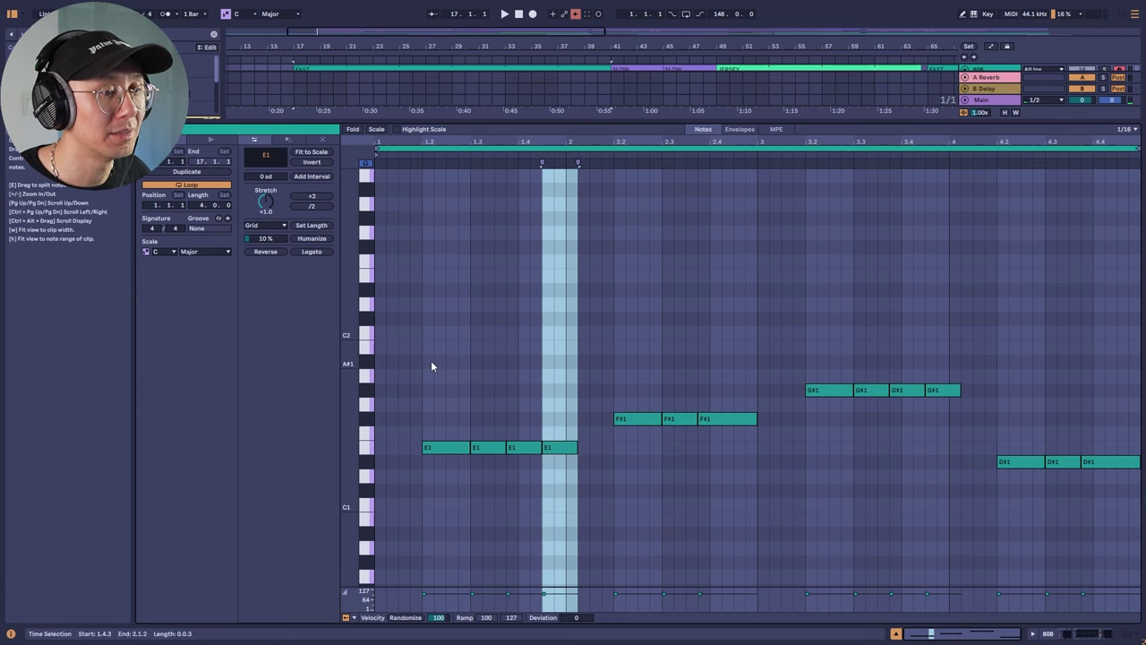
drag(415, 409, 561, 504)
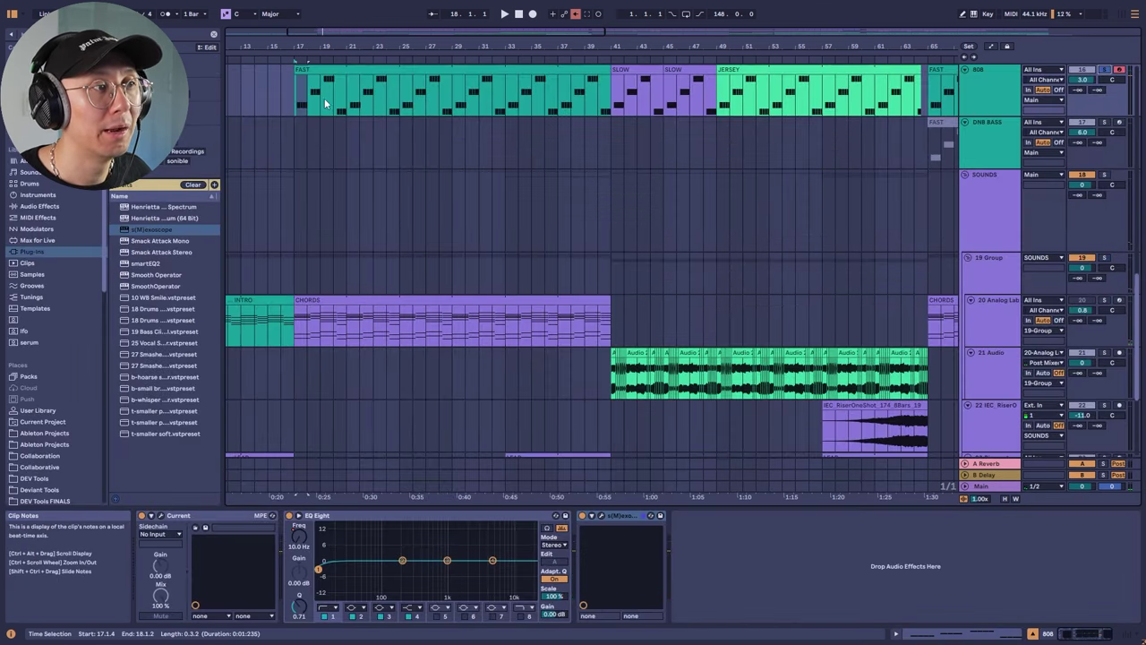
Reopen the FAST clip, select its E1, F#1, and remaining G#1 and D#1 notes in turn, and return to the arrangement.
double_click(448, 90)
drag(394, 410, 593, 506)
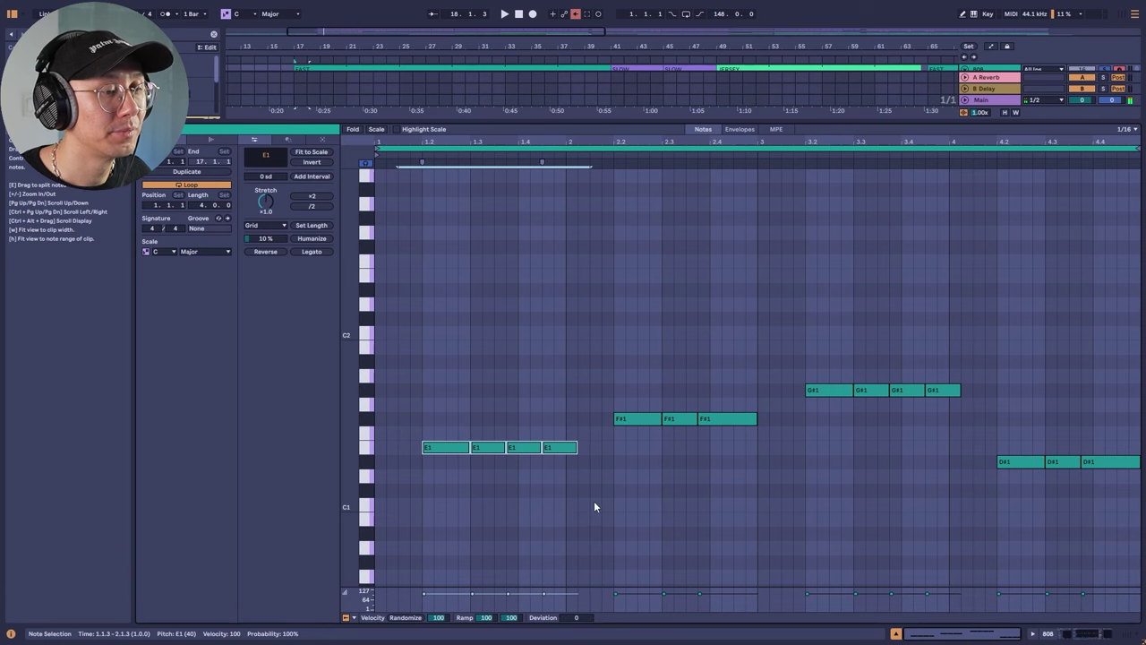
drag(600, 344, 757, 455)
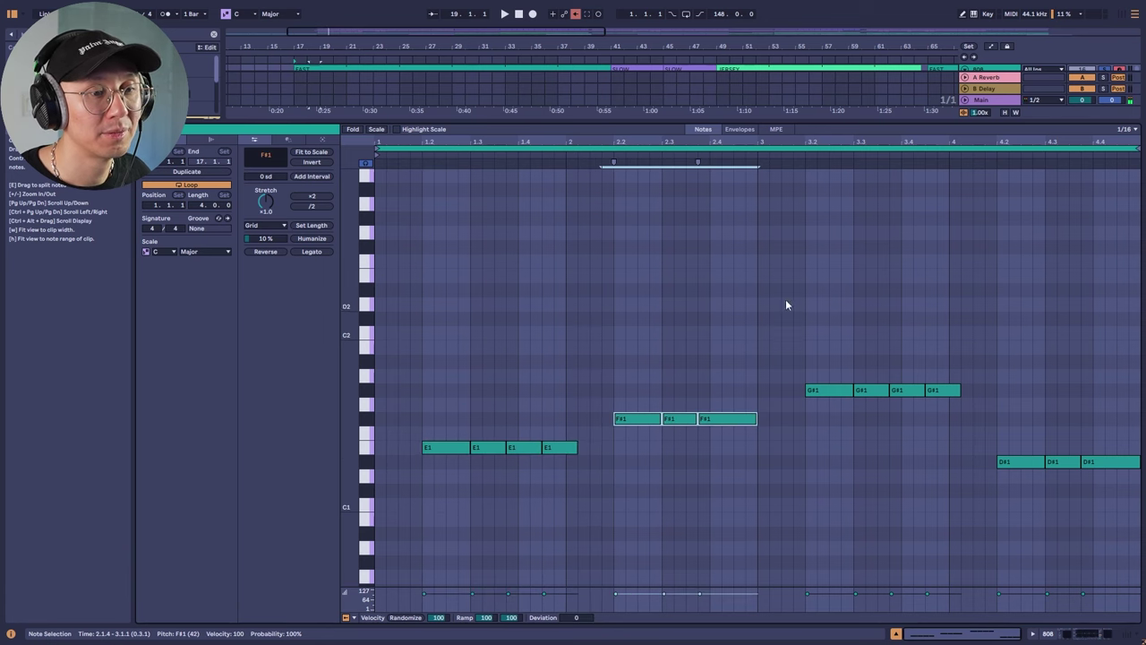
drag(785, 302, 1143, 523)
key(shift+Tab)
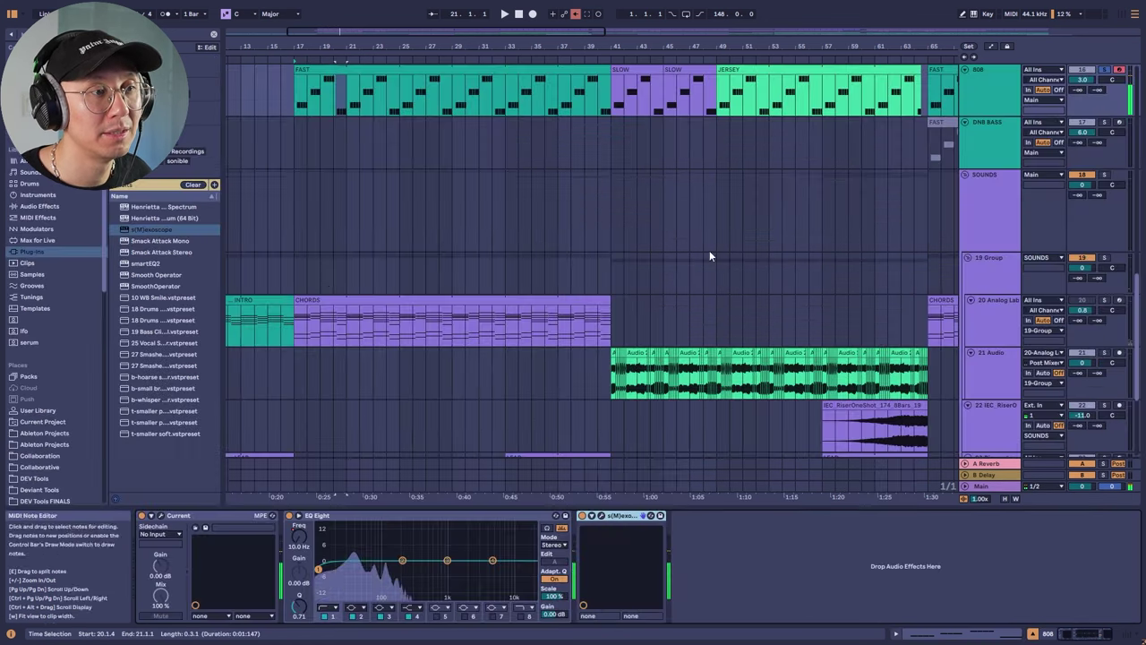
Switch the solo from the 808 track to the chords track and go to the CHORDS clip near bar 21.
click(333, 299)
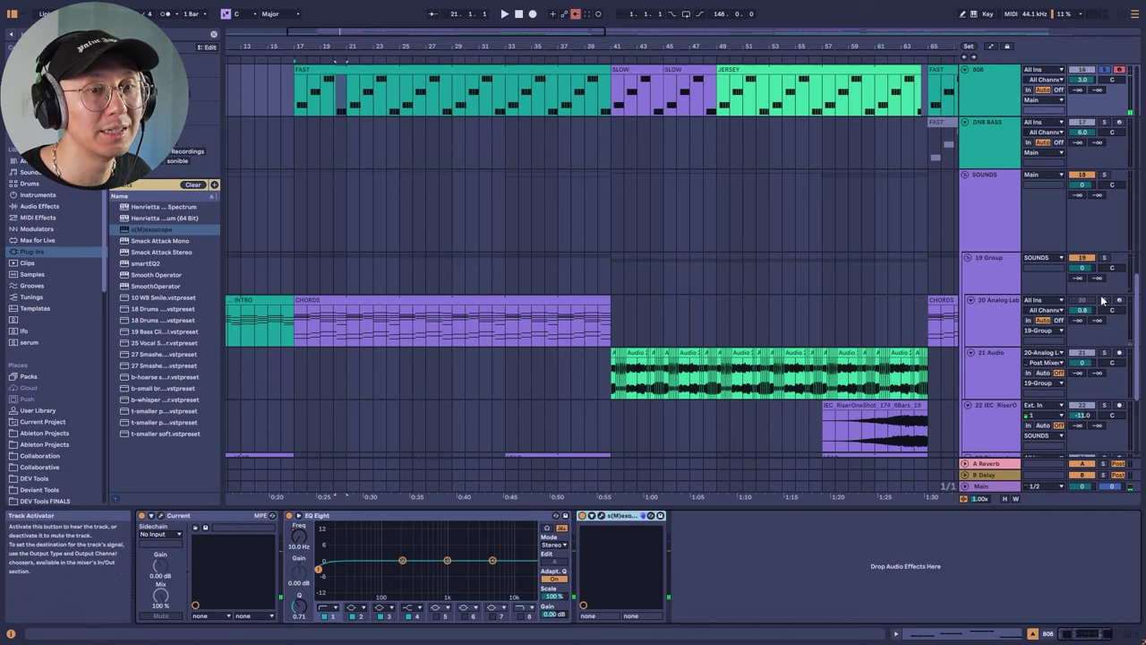
click(256, 309)
drag(342, 313, 354, 300)
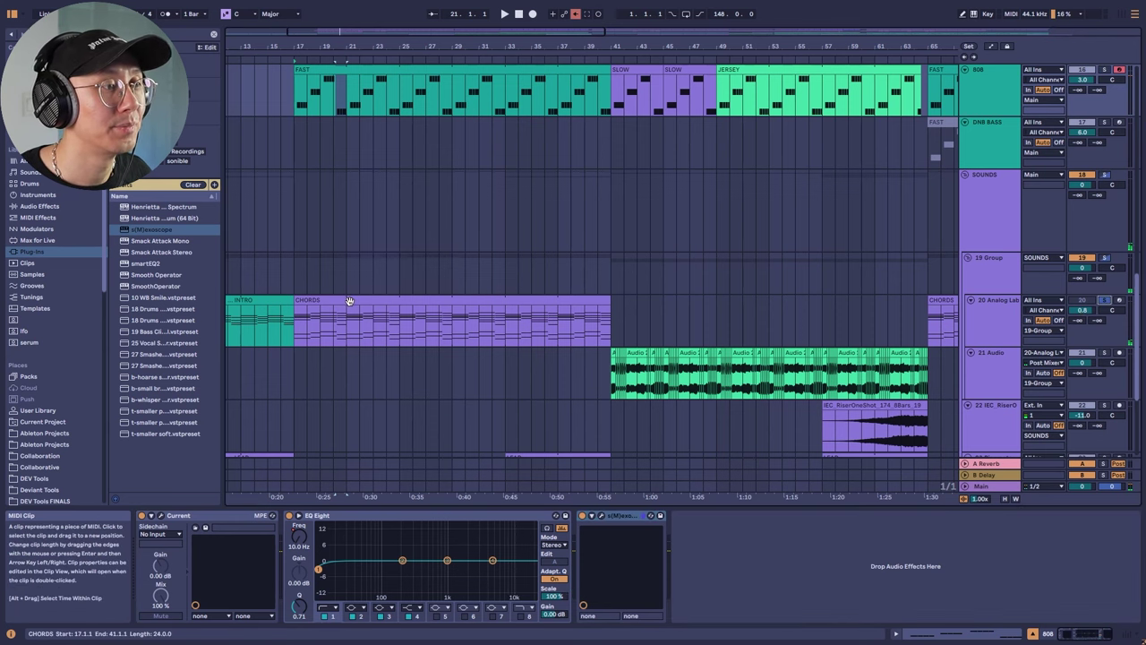
Open the FAST clip on the 808 track to examine its bass notes and return to the arrangement.
click(365, 75)
key(shift+Tab)
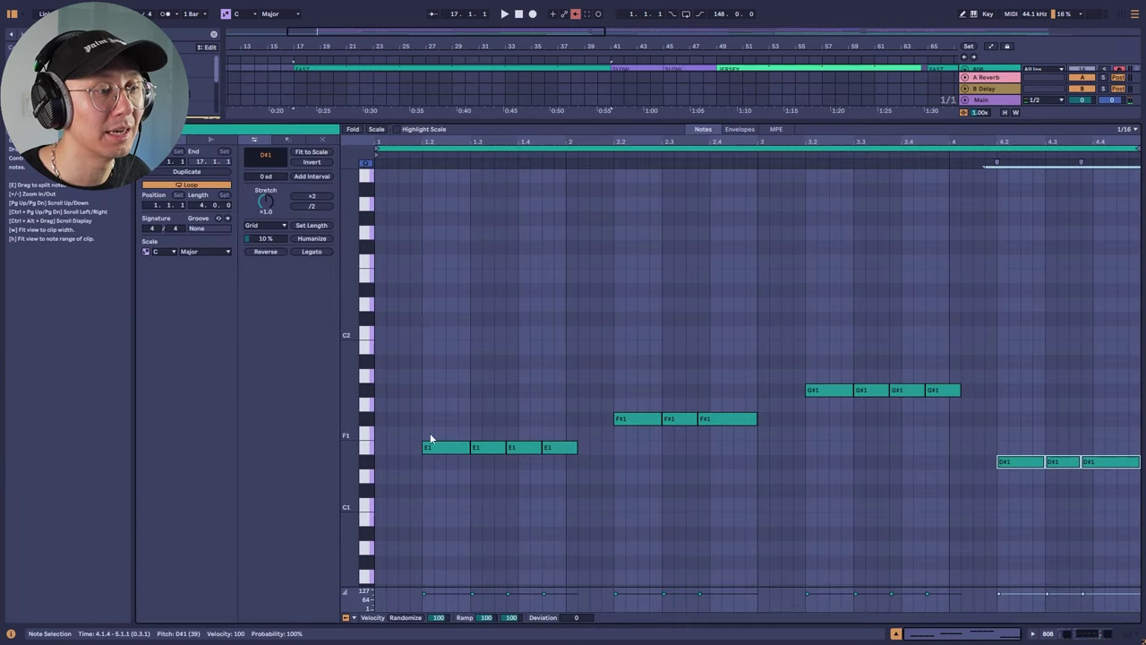
key(shift+Tab)
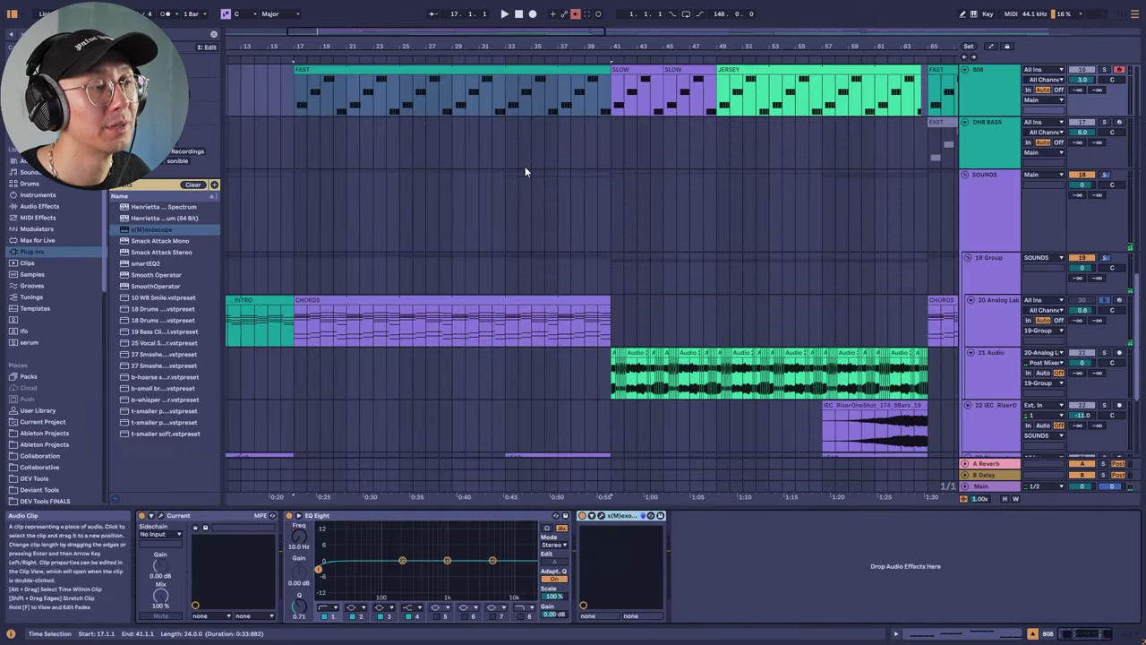
Open the CHORDS clip from bar 17 to compare its chord notes with the 808 line and return to the arrangement.
click(356, 302)
key(shift+Tab)
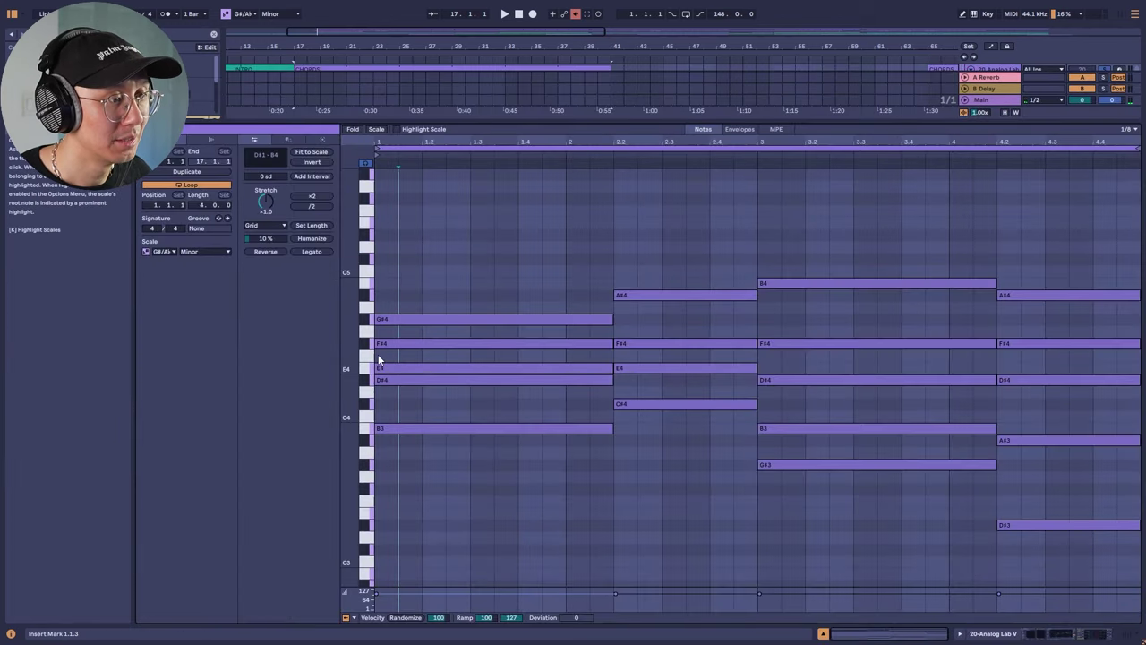
key(shift+Tab)
scroll(469, 210, up, 5)
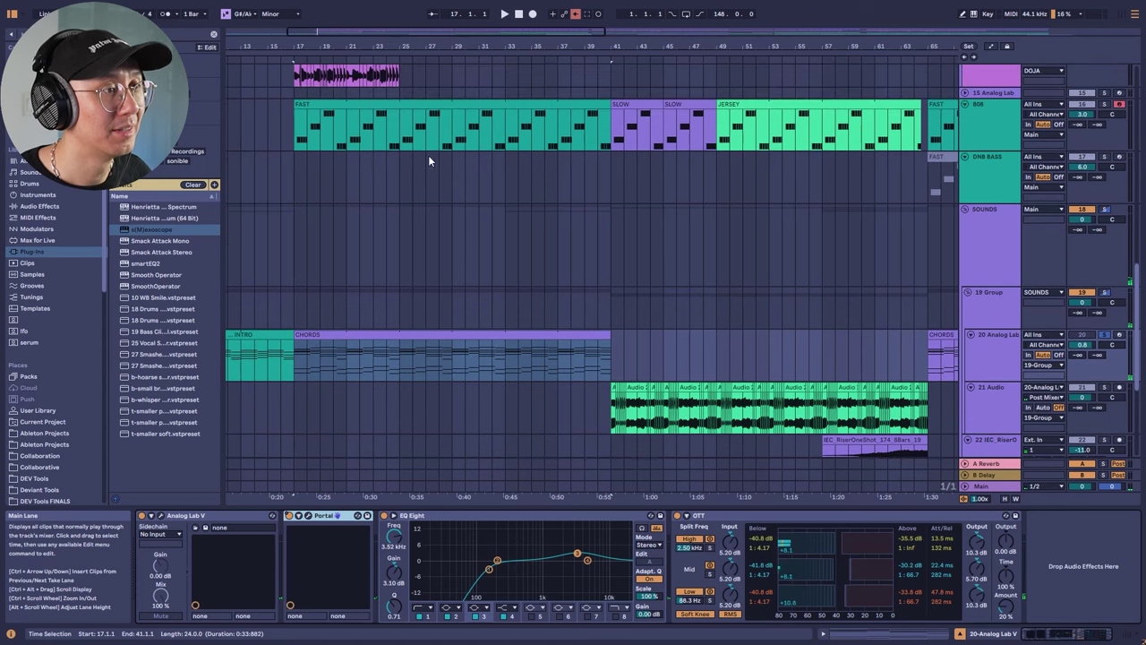
Recheck the notes of the 808 track's FAST clip against the chords and return to the arrangement.
double_click(426, 139)
key(shift+Tab)
scroll(388, 286, down, 1)
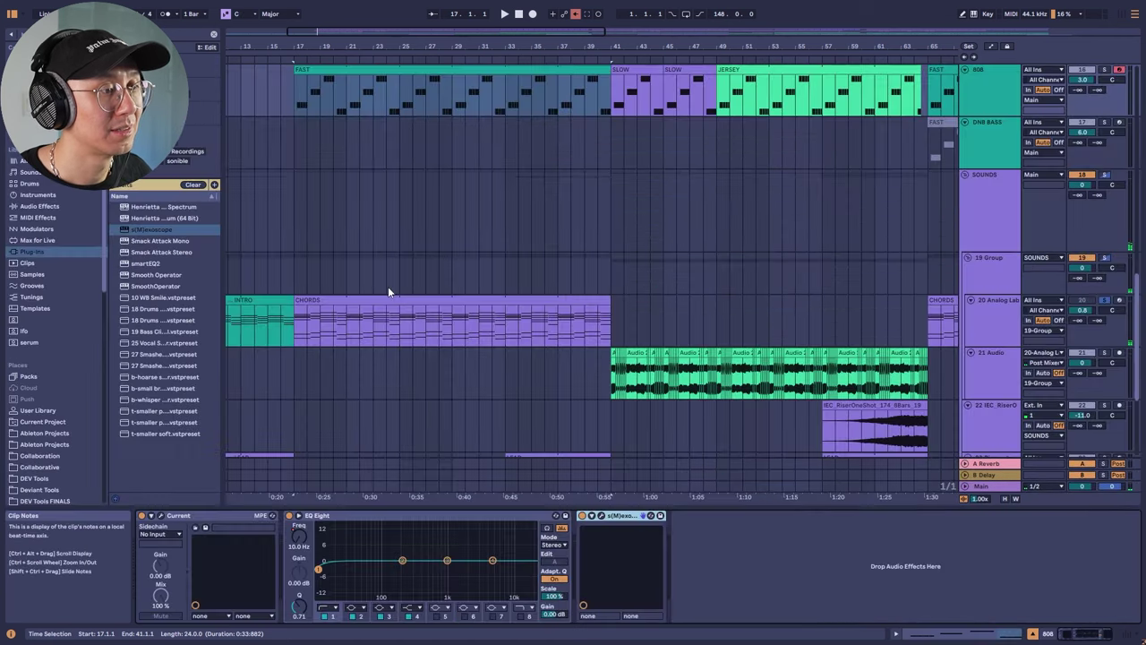
key(shift+Tab)
key(shift+Tab)
Reopen the CHORDS clip and select E4, F#4, G#3 and D#4 in its four successive chords, one at a time.
double_click(389, 305)
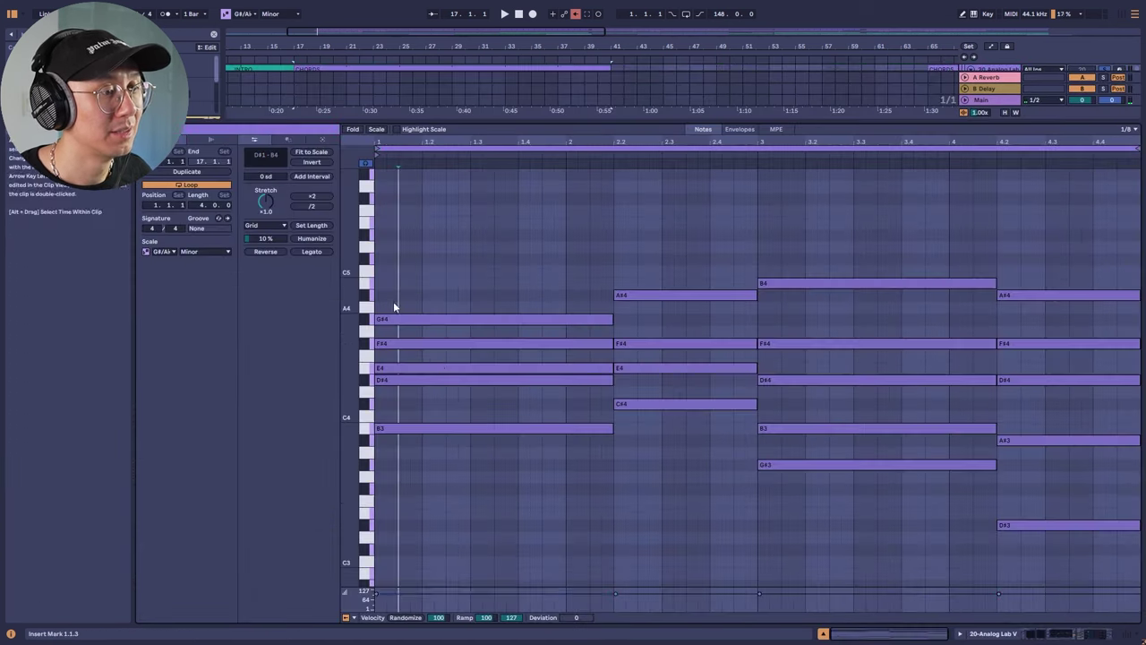
click(406, 367)
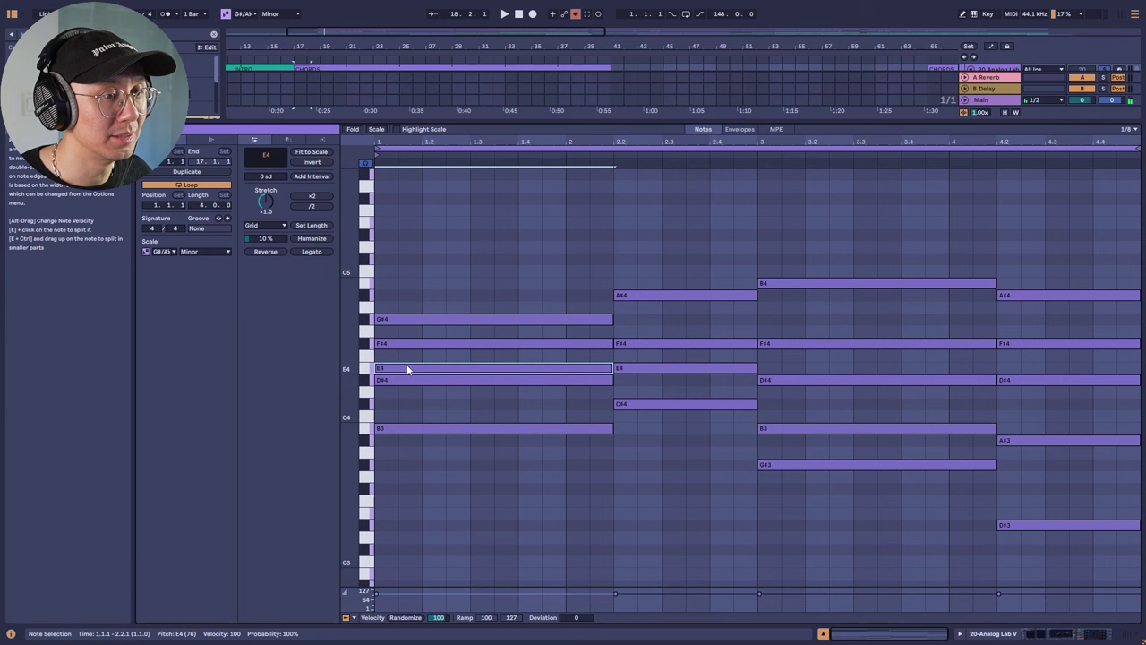
click(644, 346)
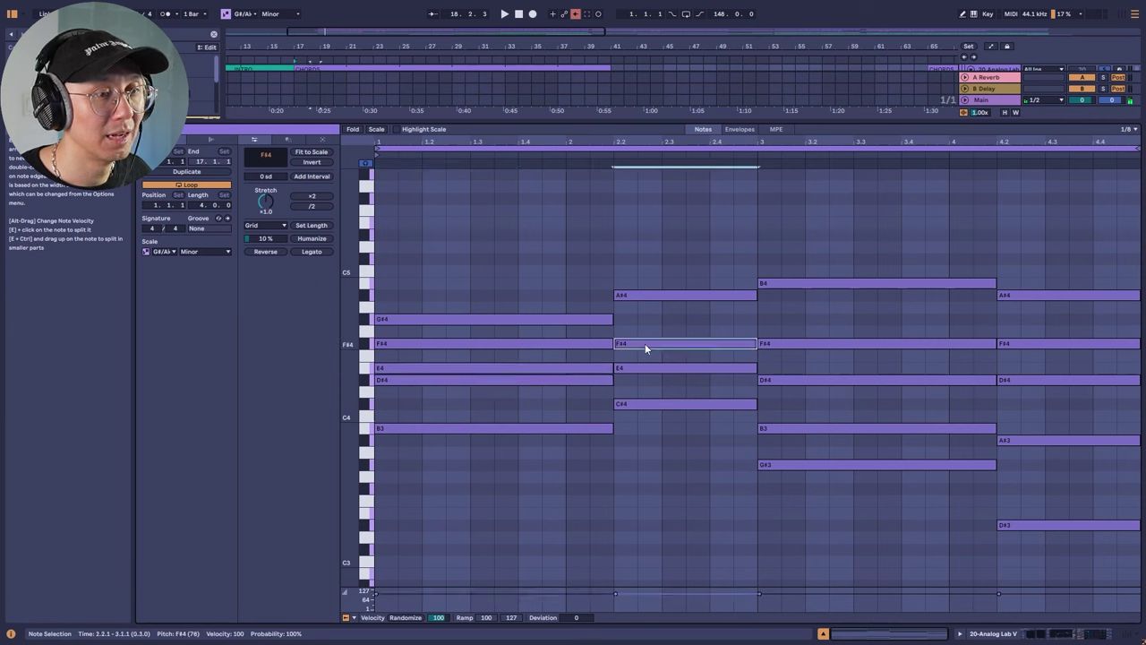
click(781, 466)
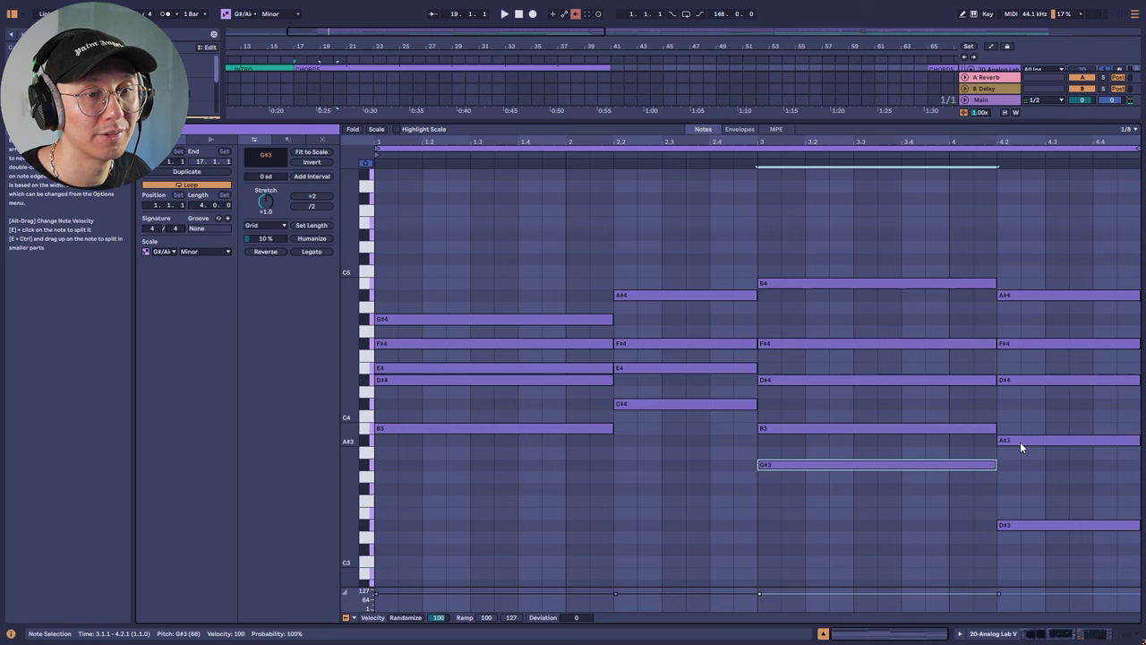
click(1023, 380)
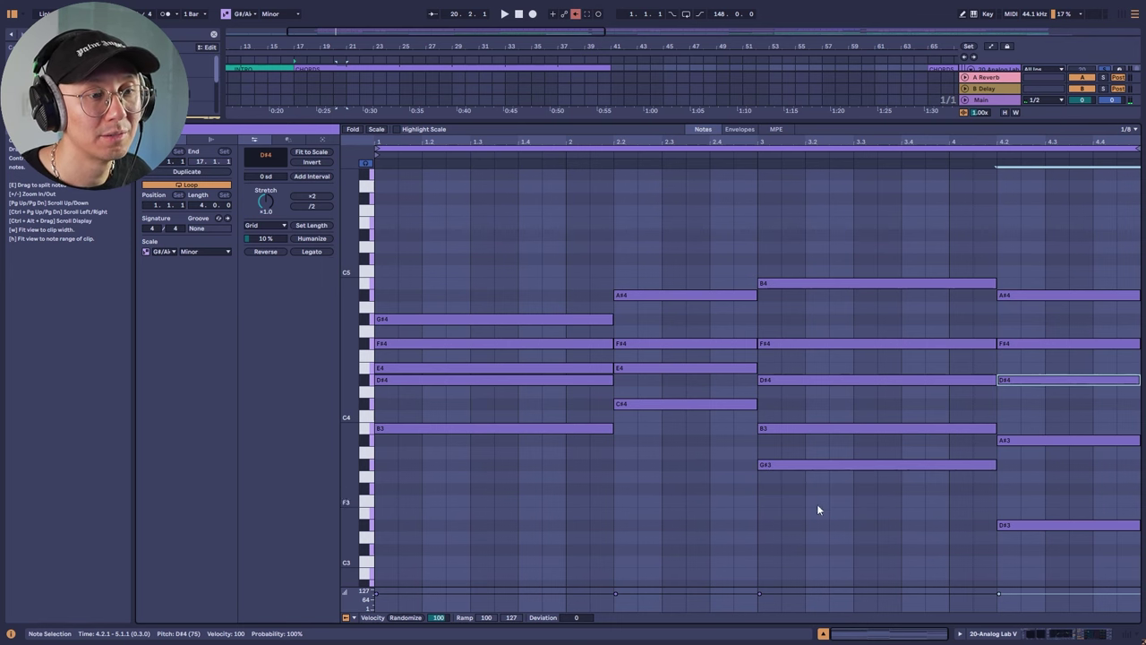
Select the notes of the third chord, narrowing the selection to G#3 through F#4.
drag(816, 509, 804, 276)
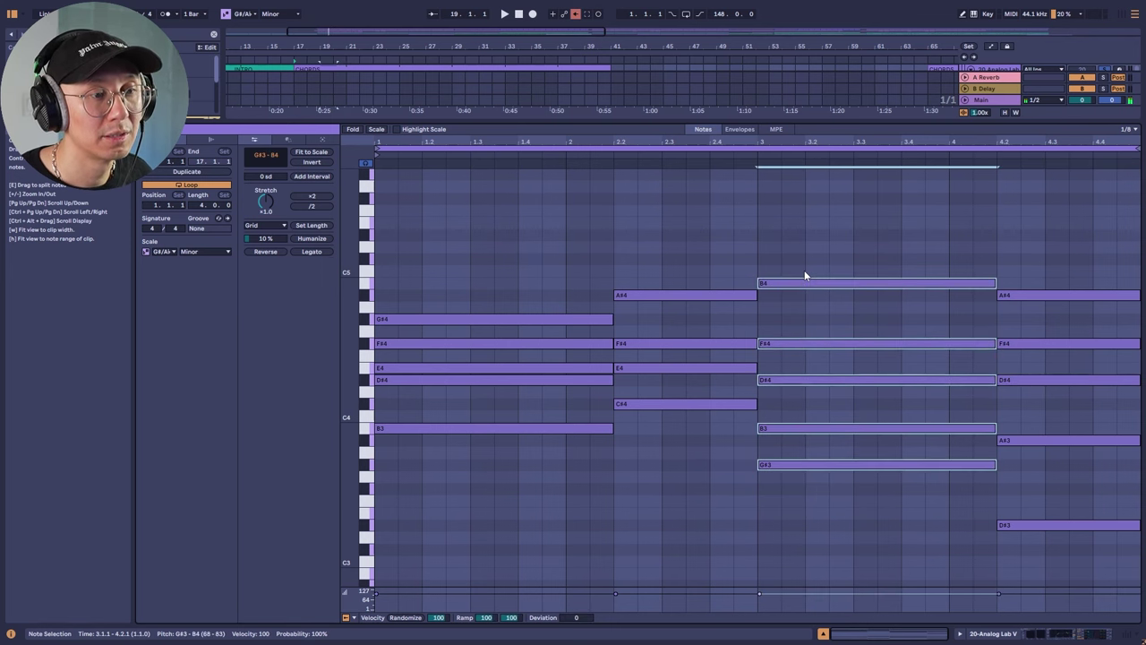
drag(821, 526, 787, 342)
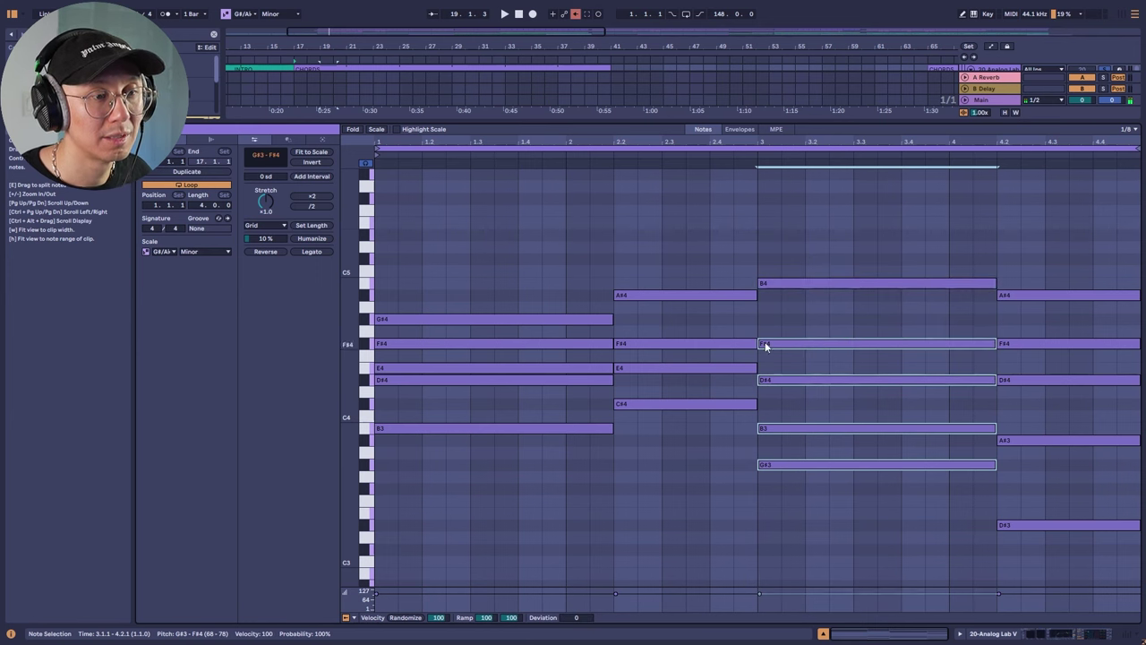
Audition the individual notes of the first chord, from B3 up to G#4.
click(449, 367)
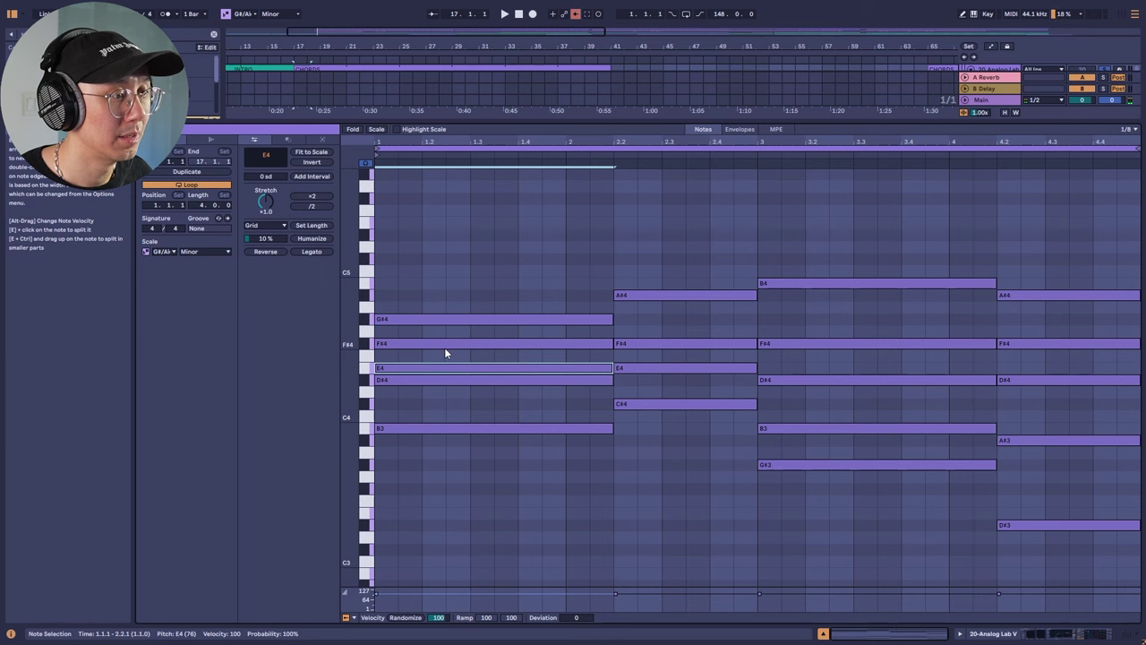
click(425, 344)
click(428, 321)
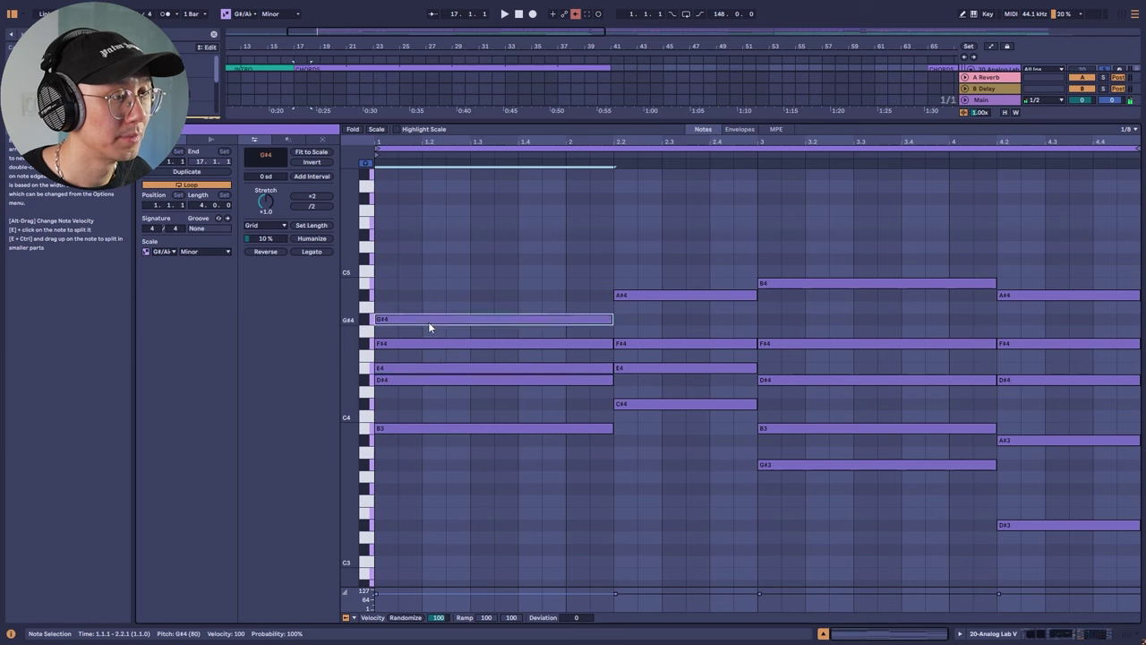
click(409, 380)
click(404, 427)
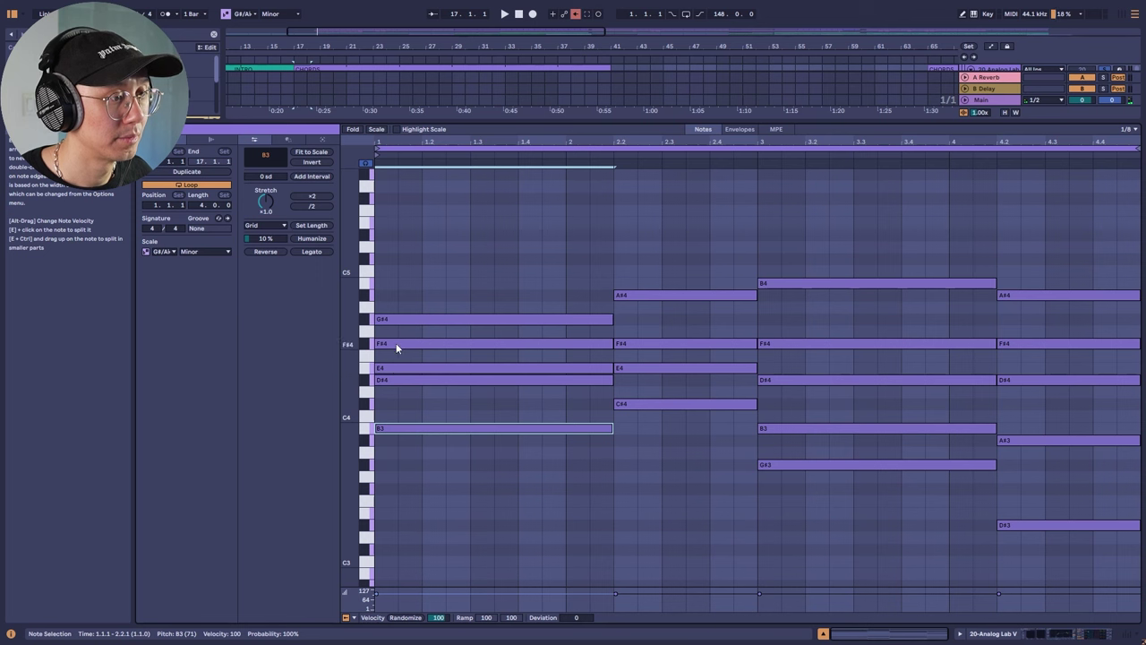
click(395, 347)
click(399, 428)
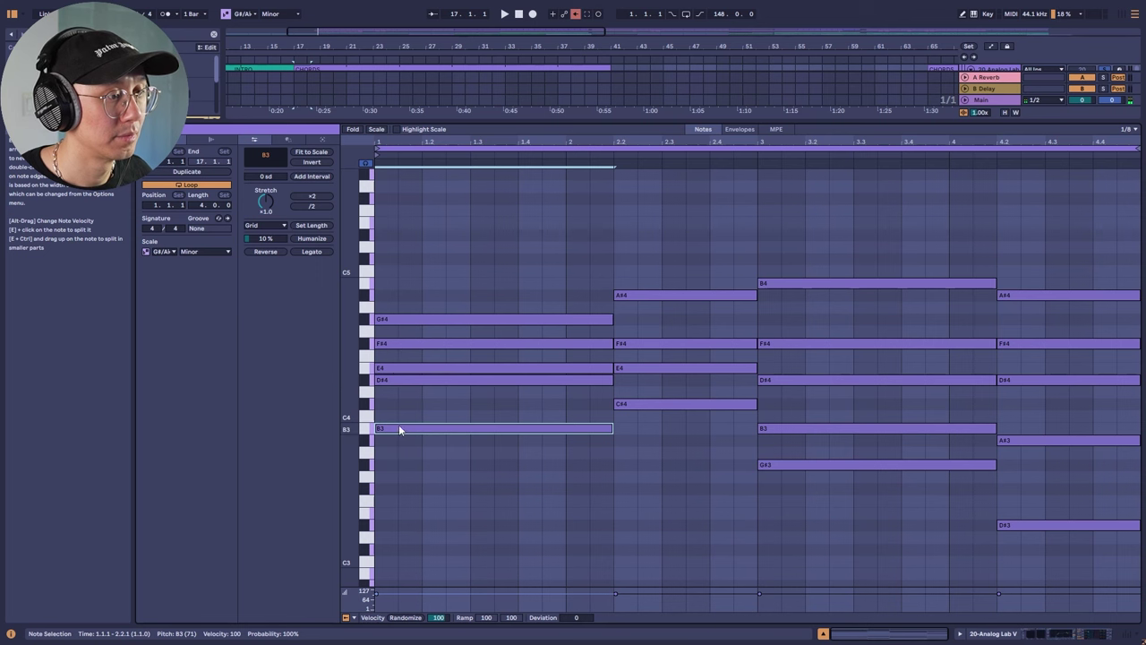
click(401, 380)
click(396, 341)
click(398, 319)
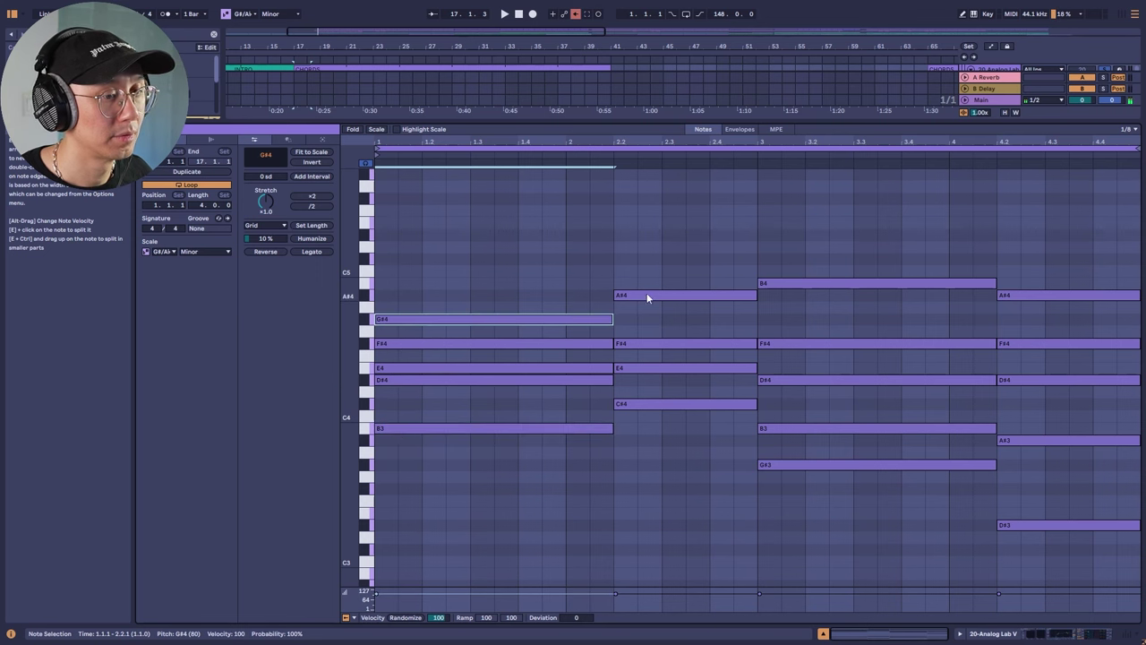
Audition the third chord's G#3, B3, D#4 and F#4 notes in ascending order.
click(895, 464)
click(876, 428)
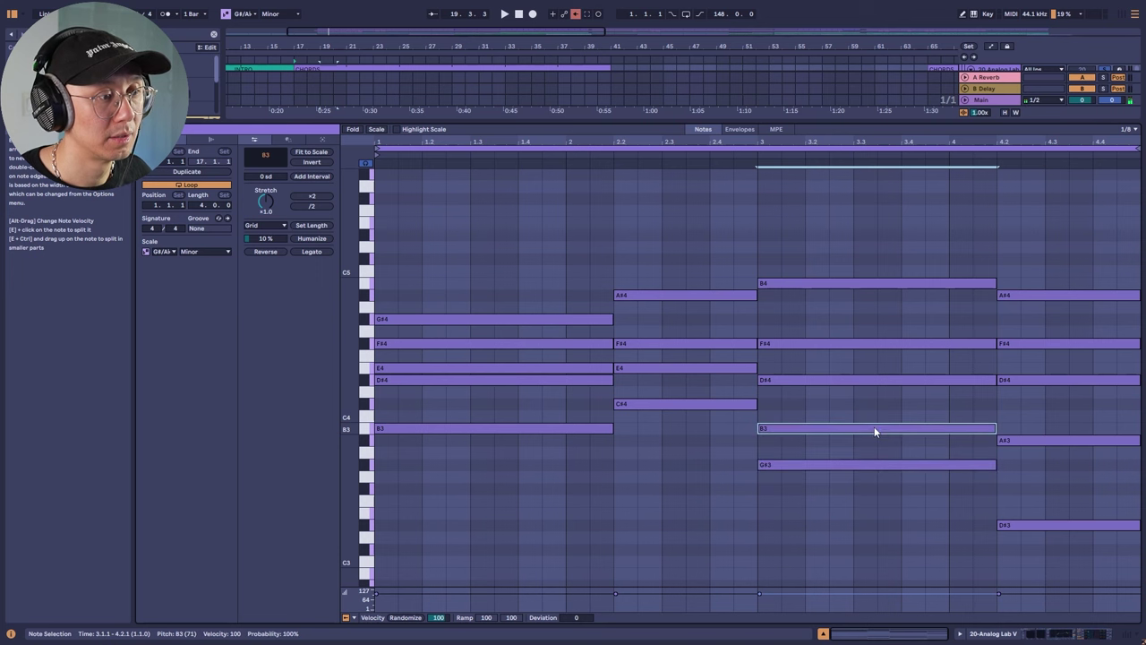
click(823, 379)
click(804, 344)
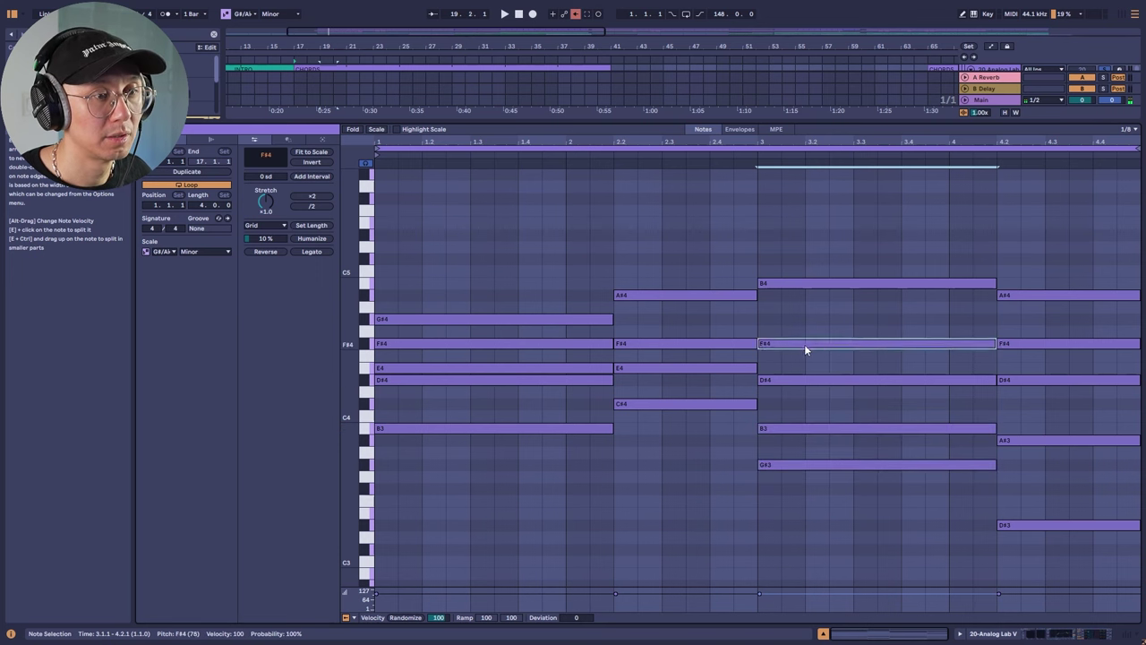
Audition the second chord's C#4, E4, F#4 and A#4 notes individually.
click(670, 397)
click(668, 373)
click(668, 347)
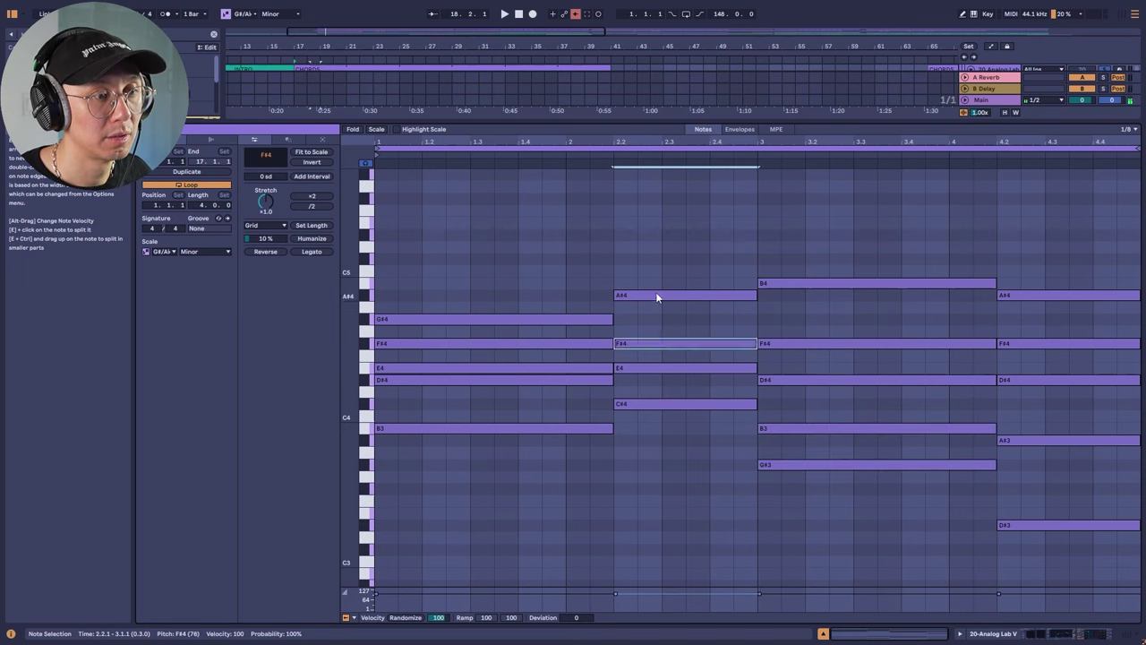
click(655, 295)
click(641, 345)
click(642, 298)
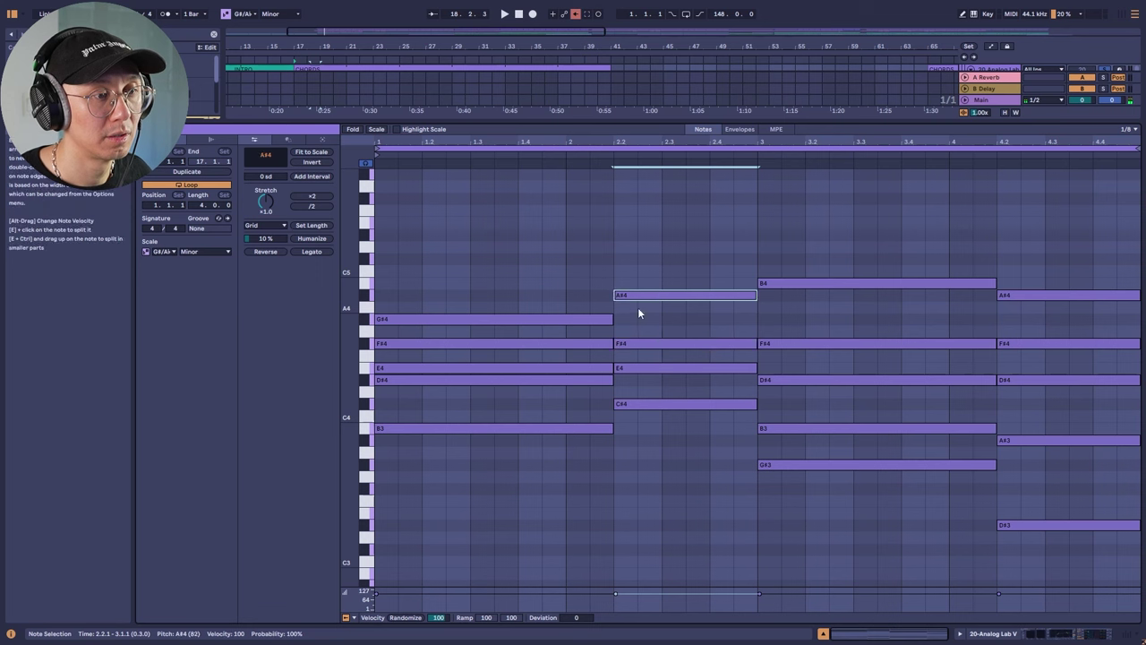
click(626, 402)
click(634, 369)
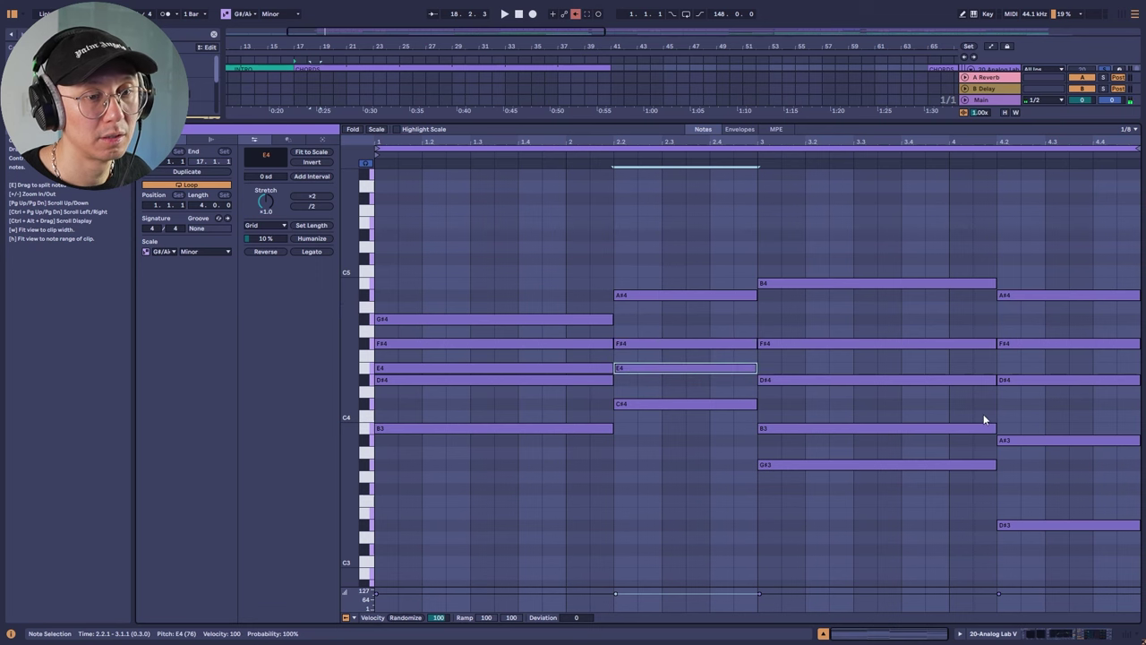
Audition the fourth chord's A#3, F#4 and A#4 notes.
click(1035, 439)
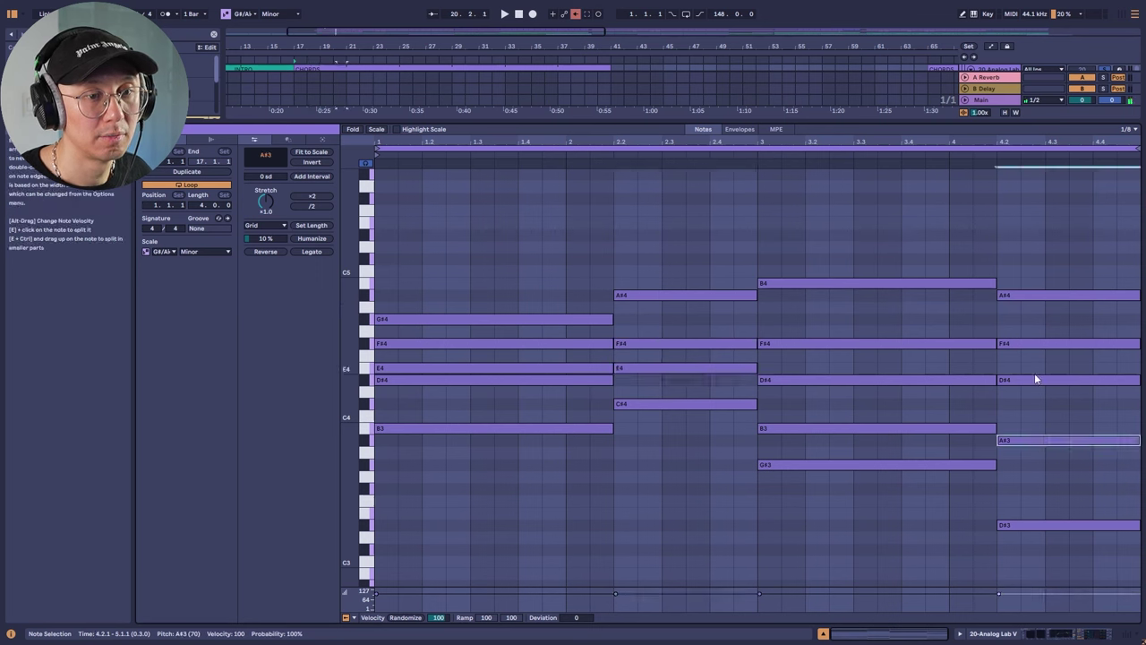
click(1032, 344)
click(1025, 296)
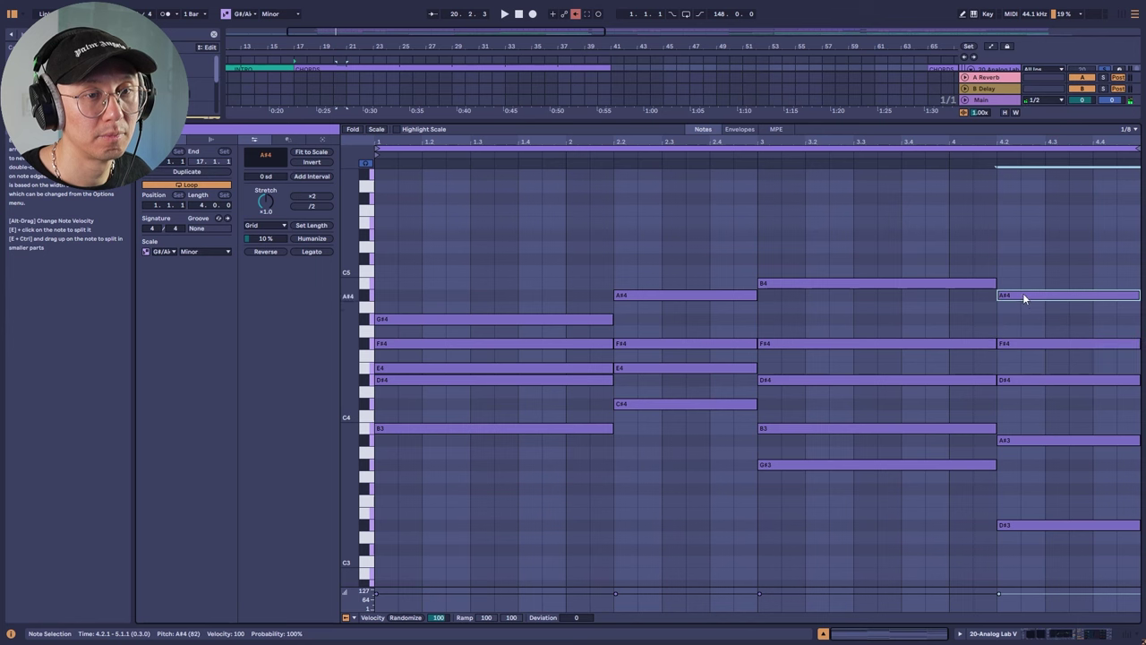
Play the chord progression from bar 2, and audition the first chord's D#4 and B3 notes.
click(557, 226)
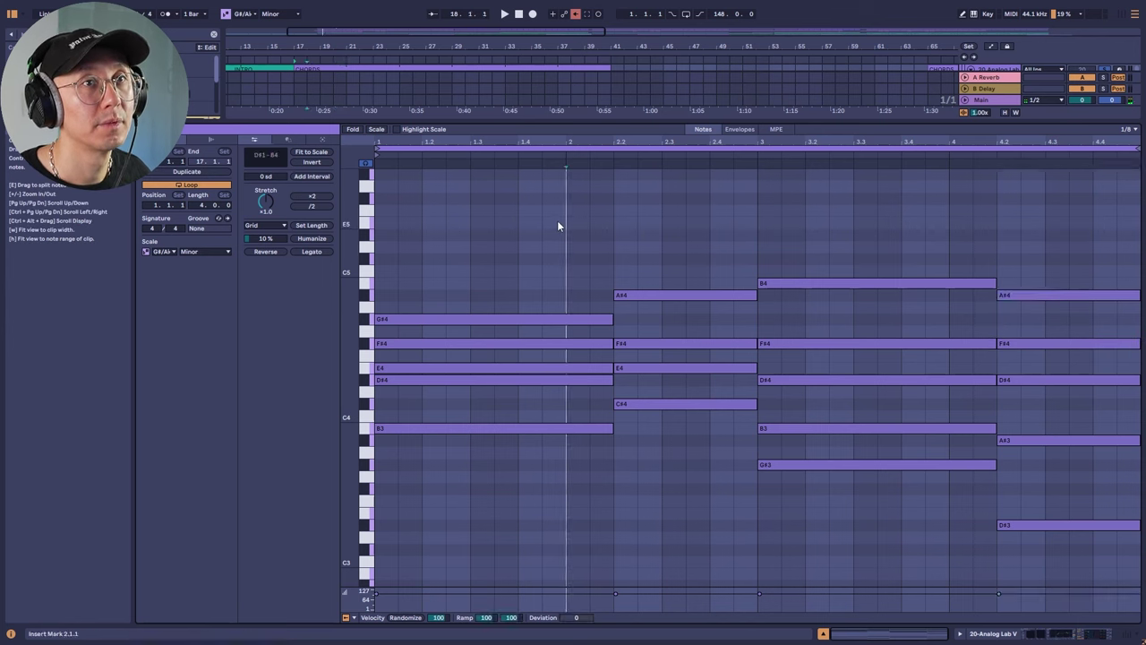
key(space)
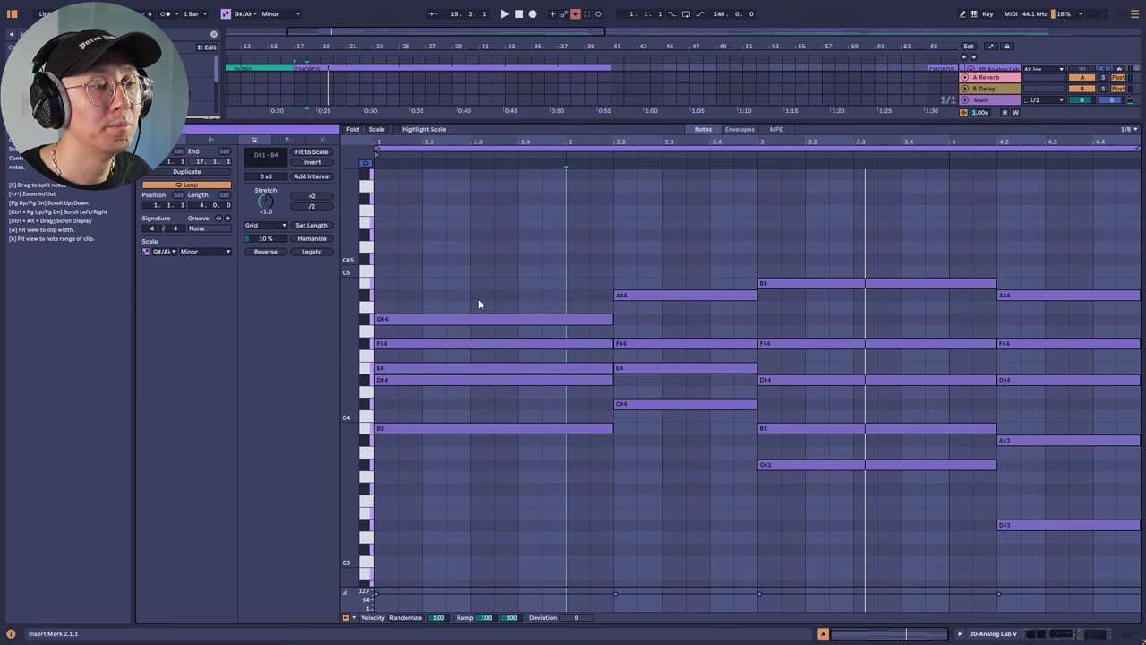
click(451, 381)
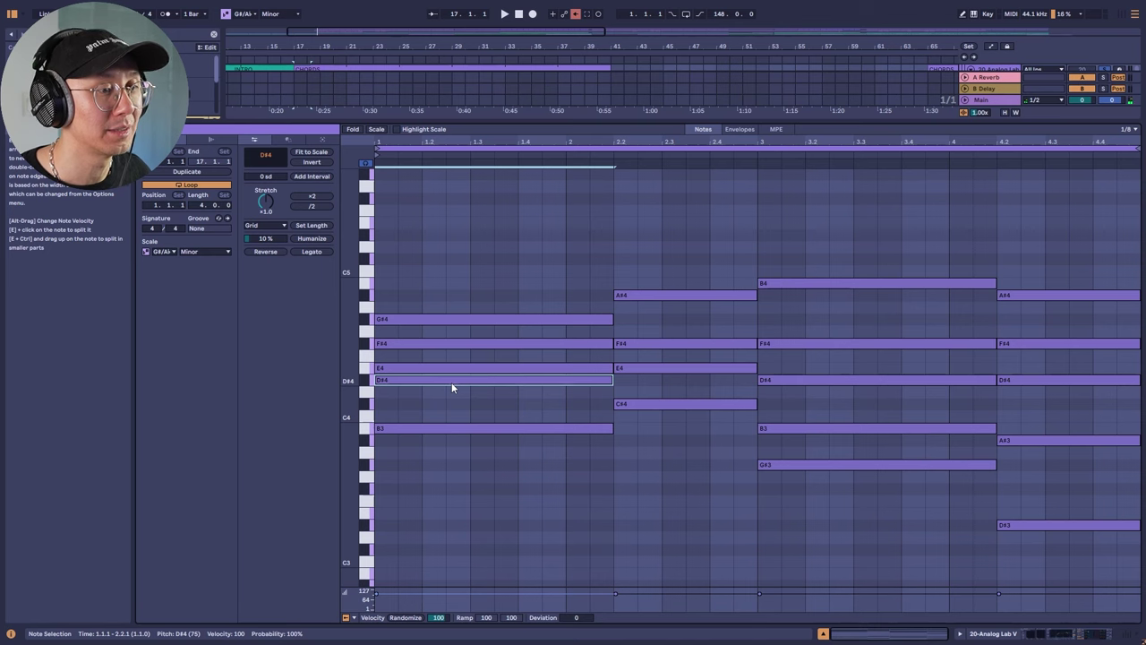
click(493, 427)
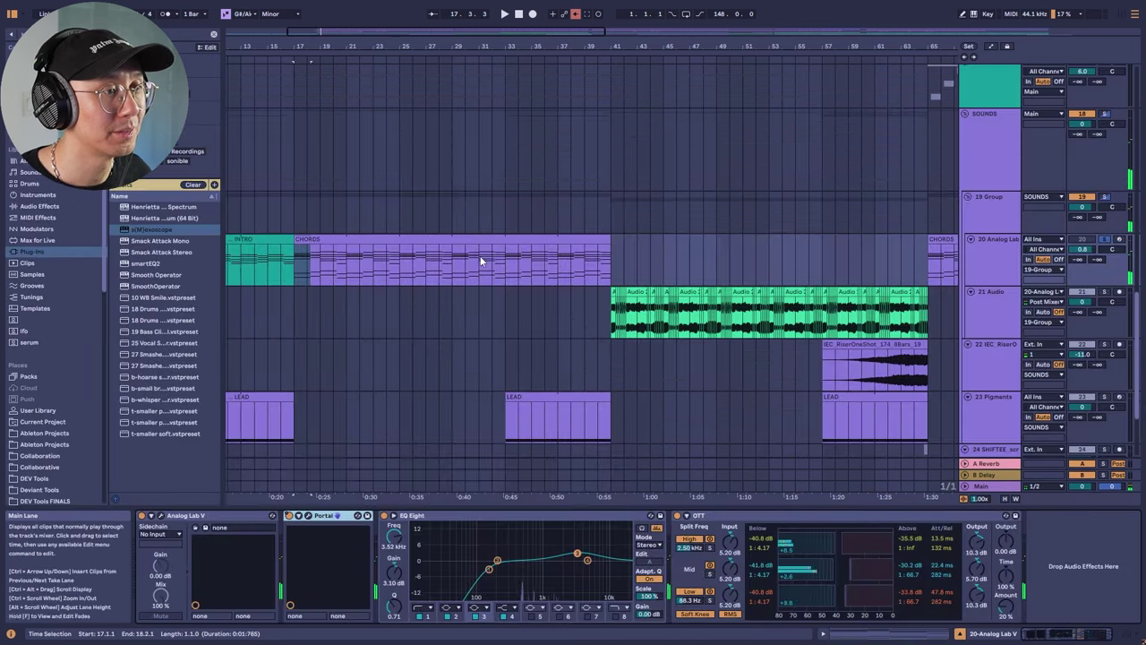
Open the CHORDS clip on the Analog Lab V track for note editing.
scroll(407, 235, up, 5)
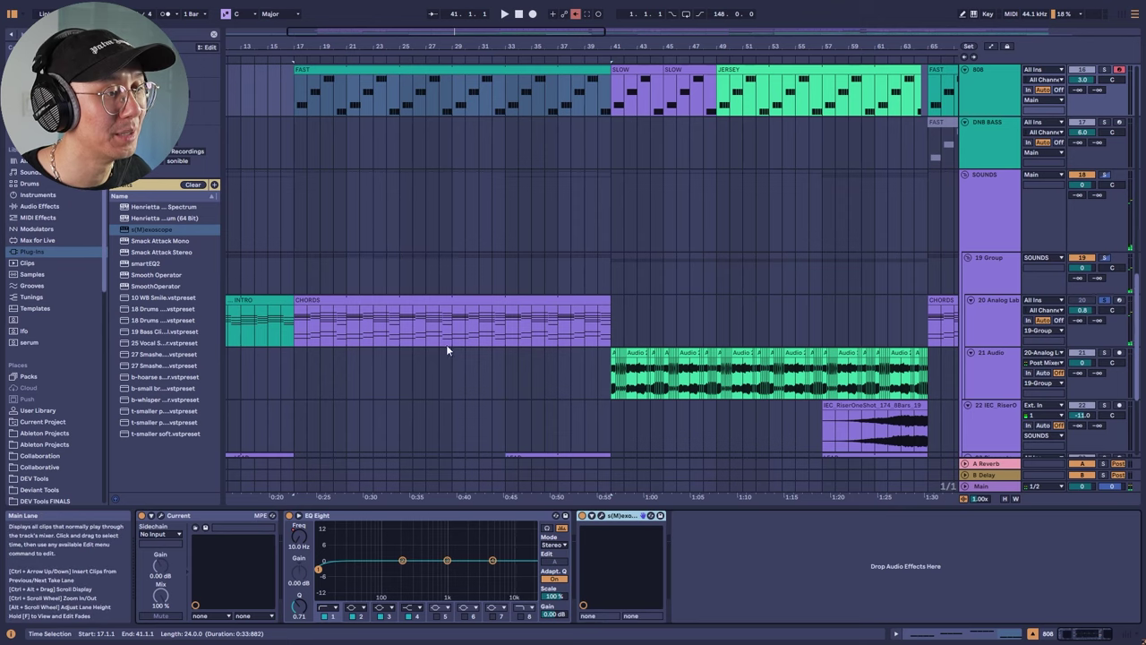
scroll(394, 296, down, 2)
double_click(336, 237)
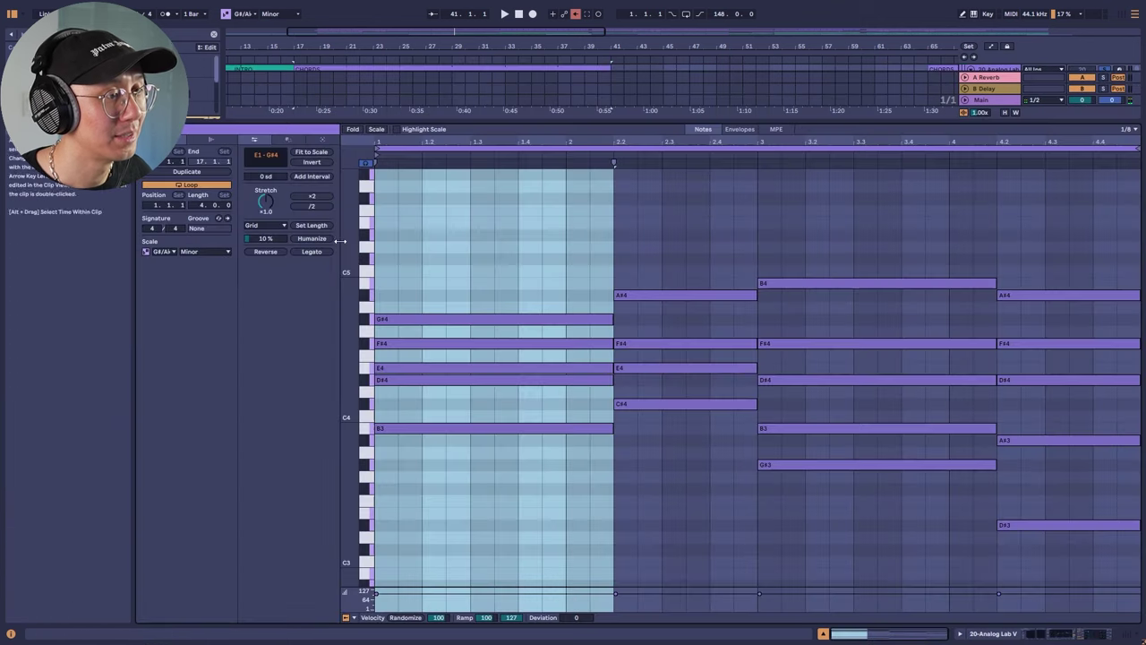
Audition the first chord's E4 and G#4 notes against each other.
click(419, 366)
click(407, 319)
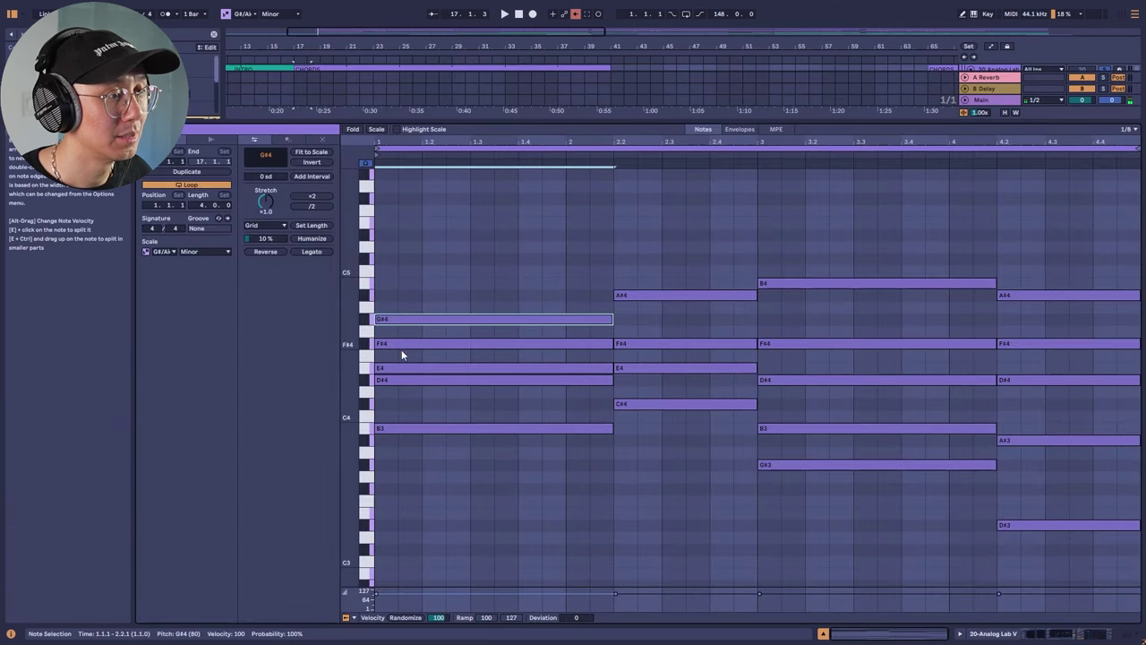
click(398, 367)
click(396, 322)
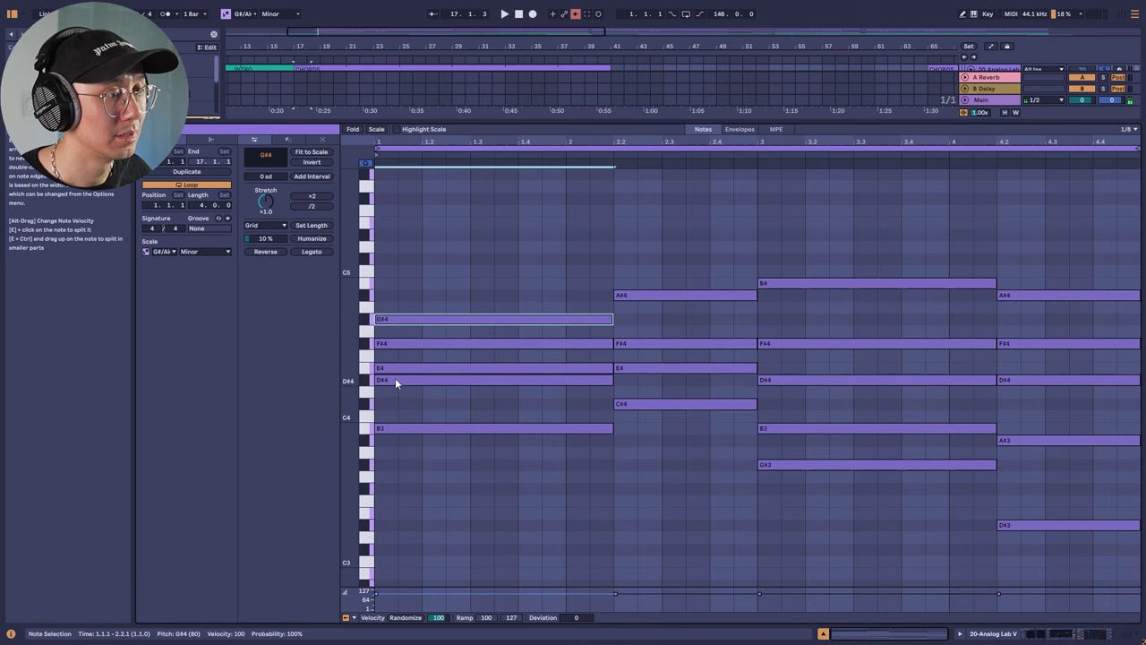
Raise the first chord's B3 note by one octave to B4.
click(369, 299)
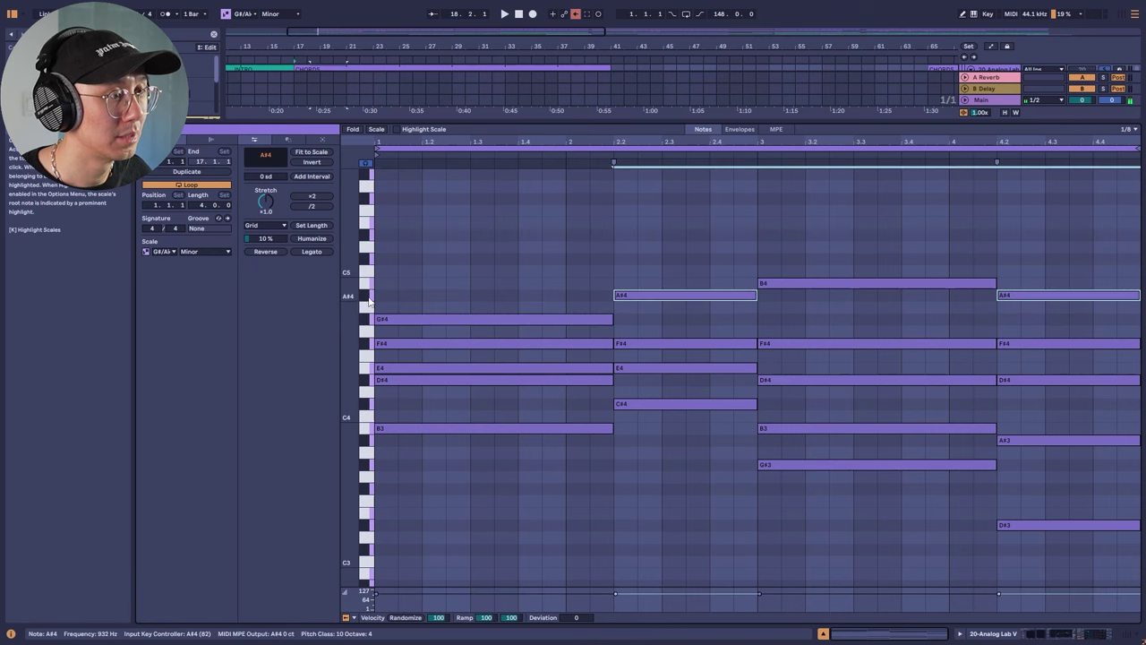
click(371, 282)
click(405, 427)
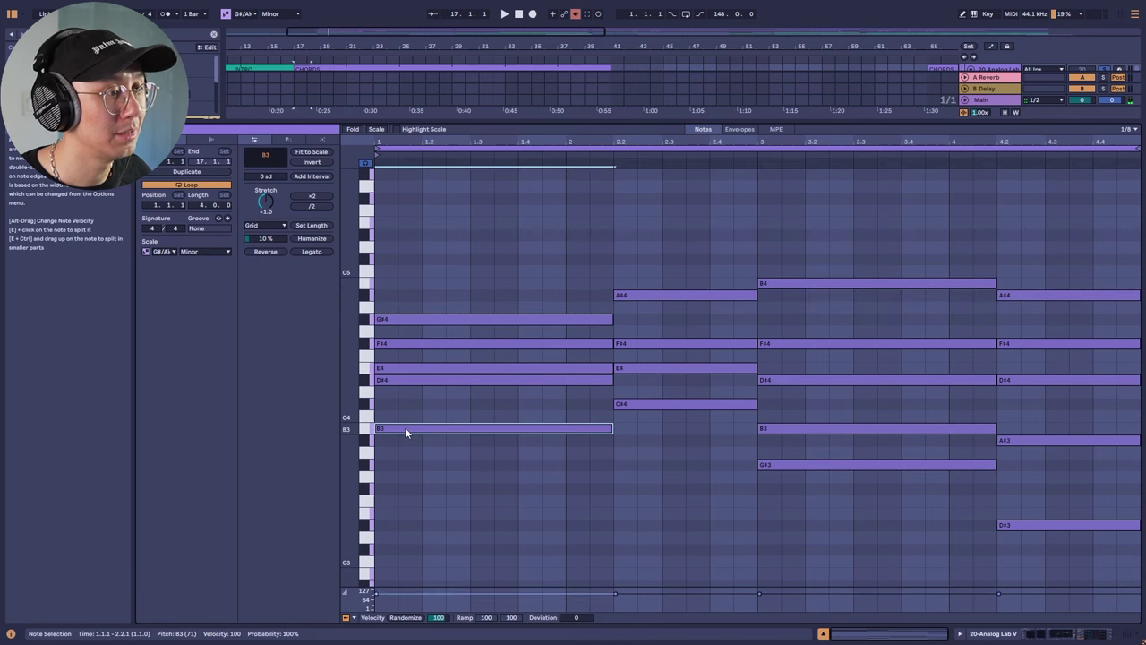
key(shift+Up)
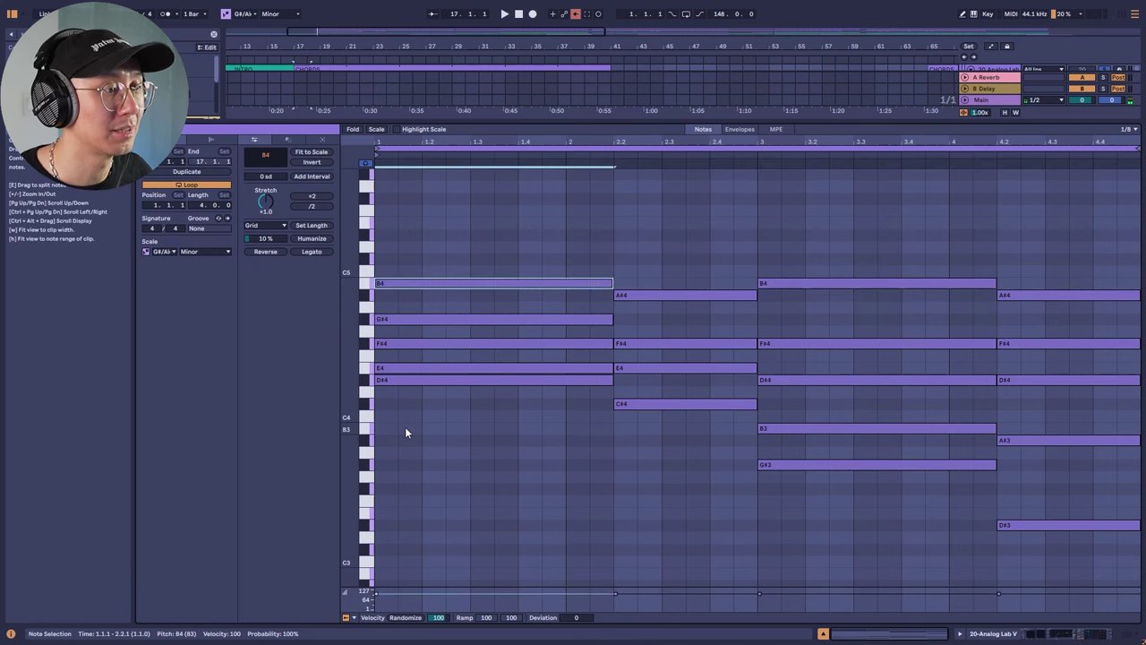
Preview the E4, G#4, B4 and D#5 pitches, and raise the first chord's D#4 note one octave to D#5.
click(367, 367)
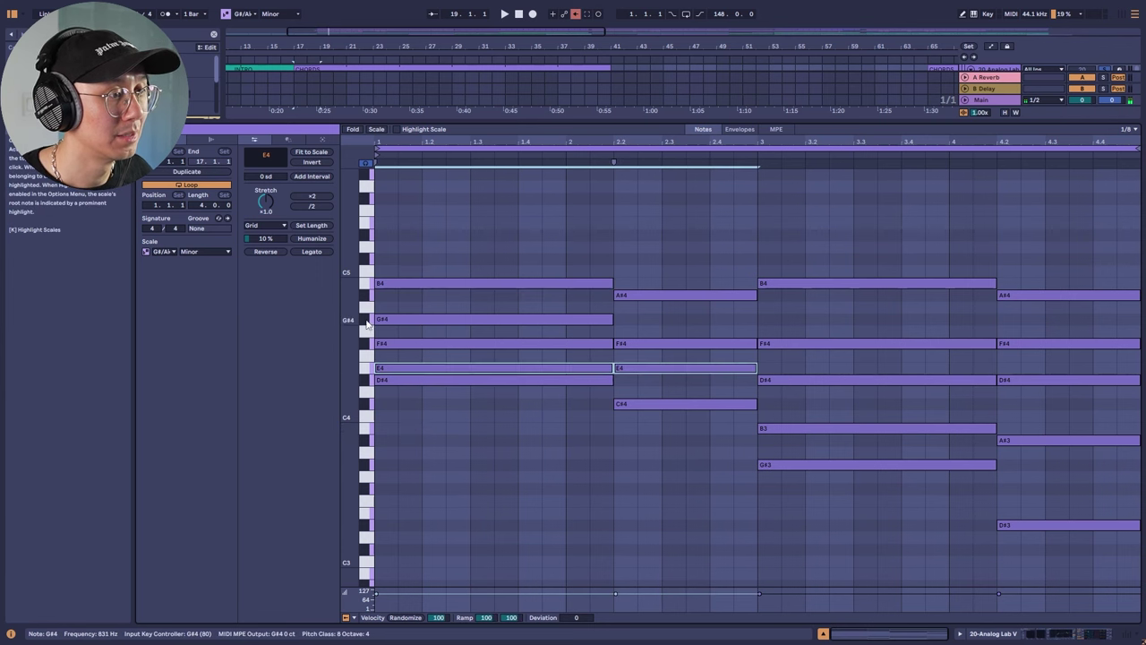
click(367, 319)
click(367, 283)
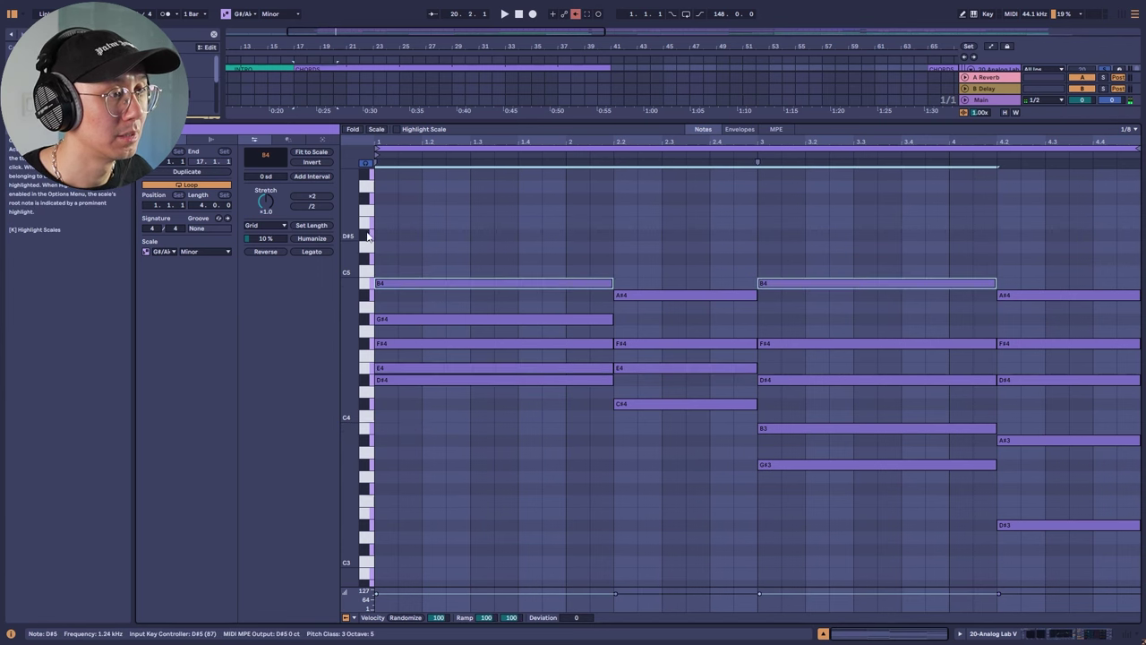
click(367, 235)
click(407, 379)
key(shift+Up)
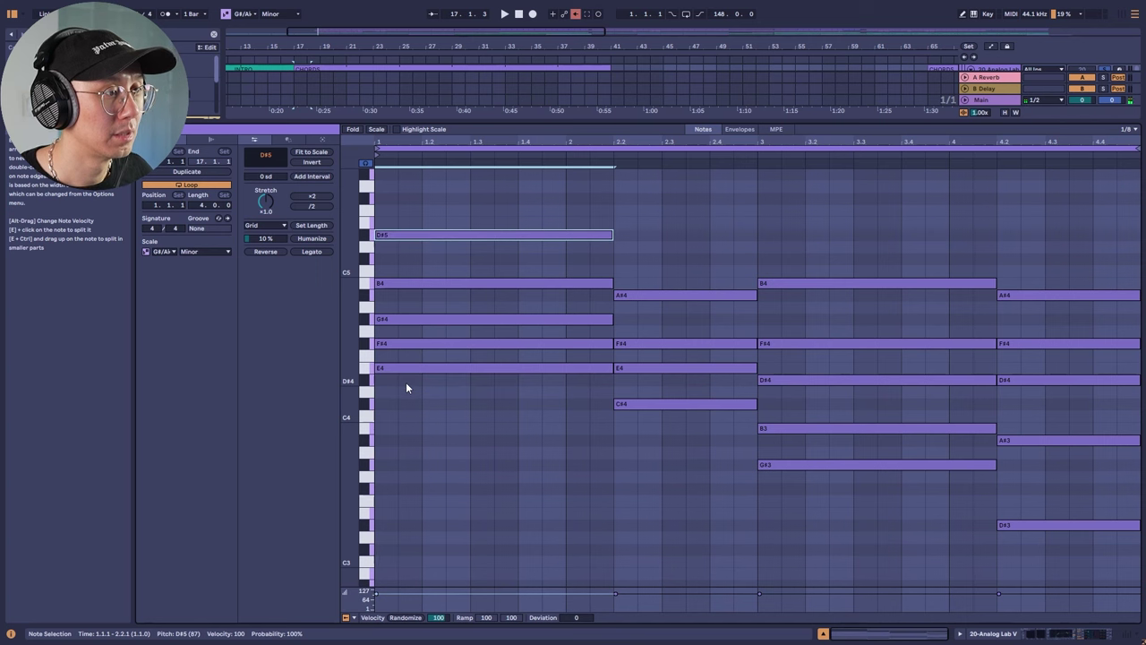
click(367, 344)
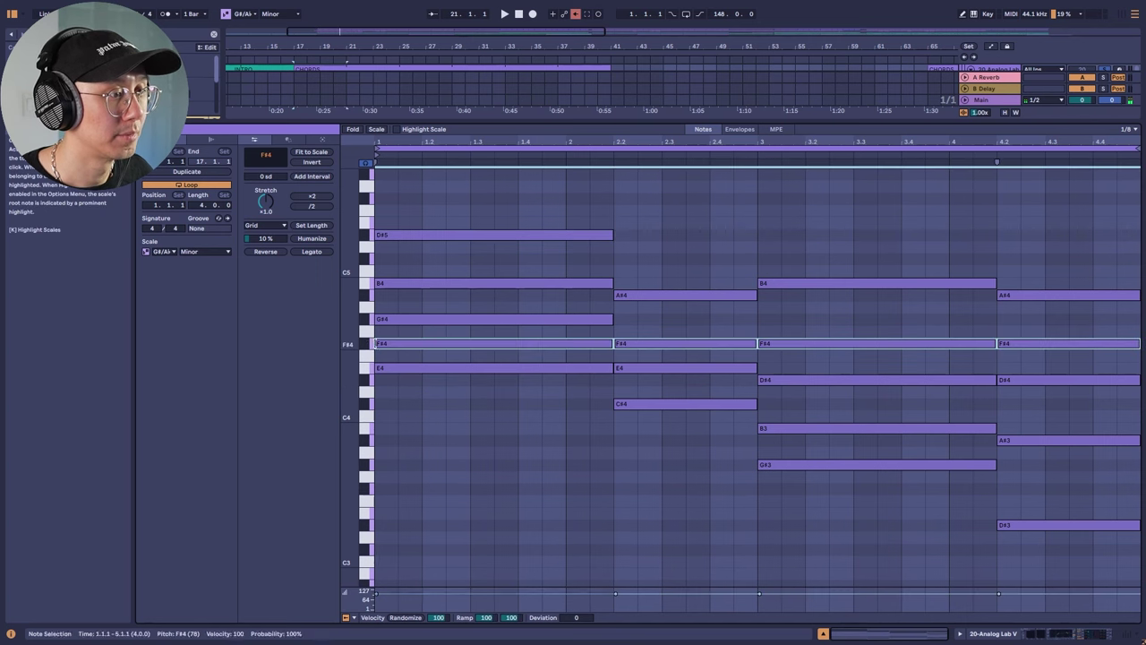
key(shift+Up)
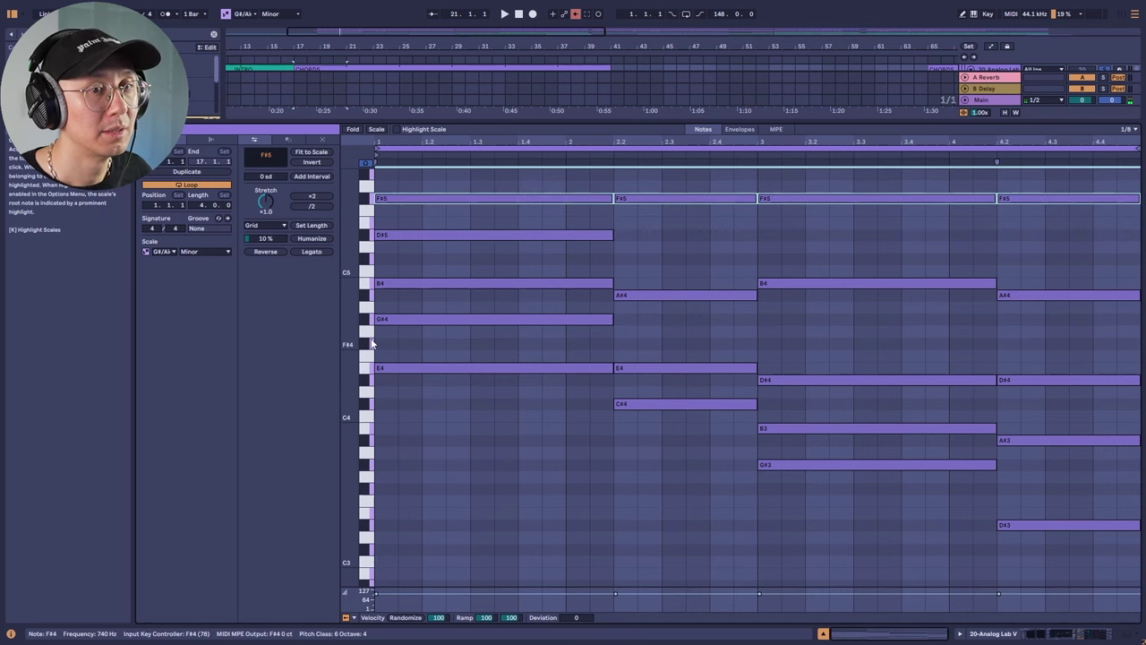
key(shift+Down)
Raise only the first chord's F#4 note by one octave to F#5.
click(545, 408)
click(487, 347)
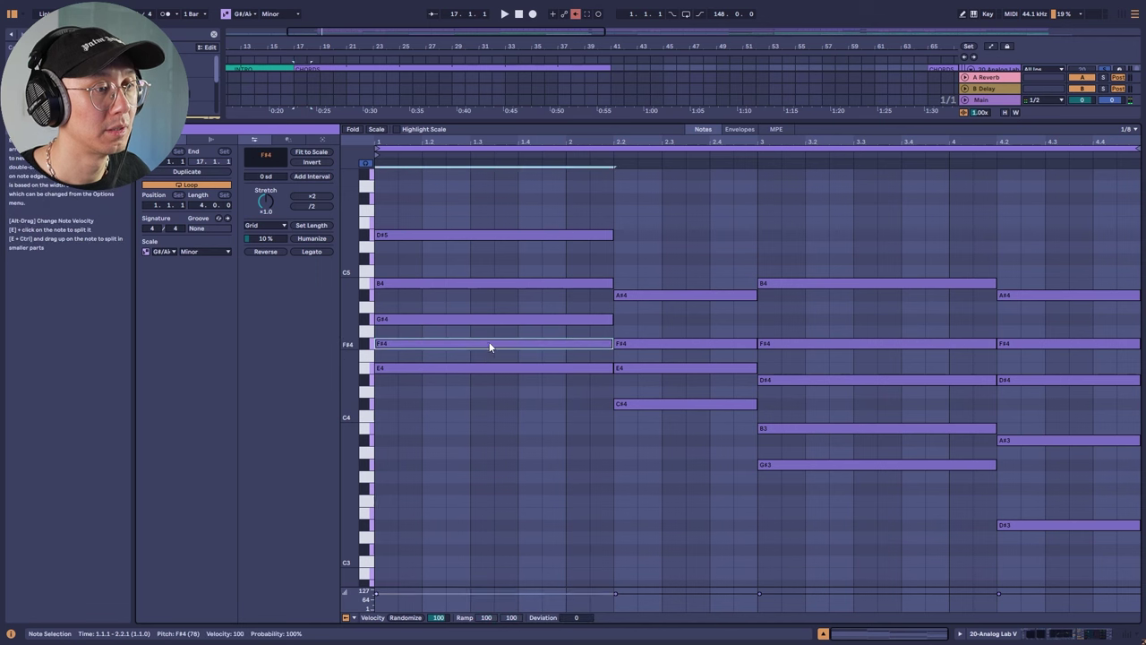
key(shift+Up)
click(504, 404)
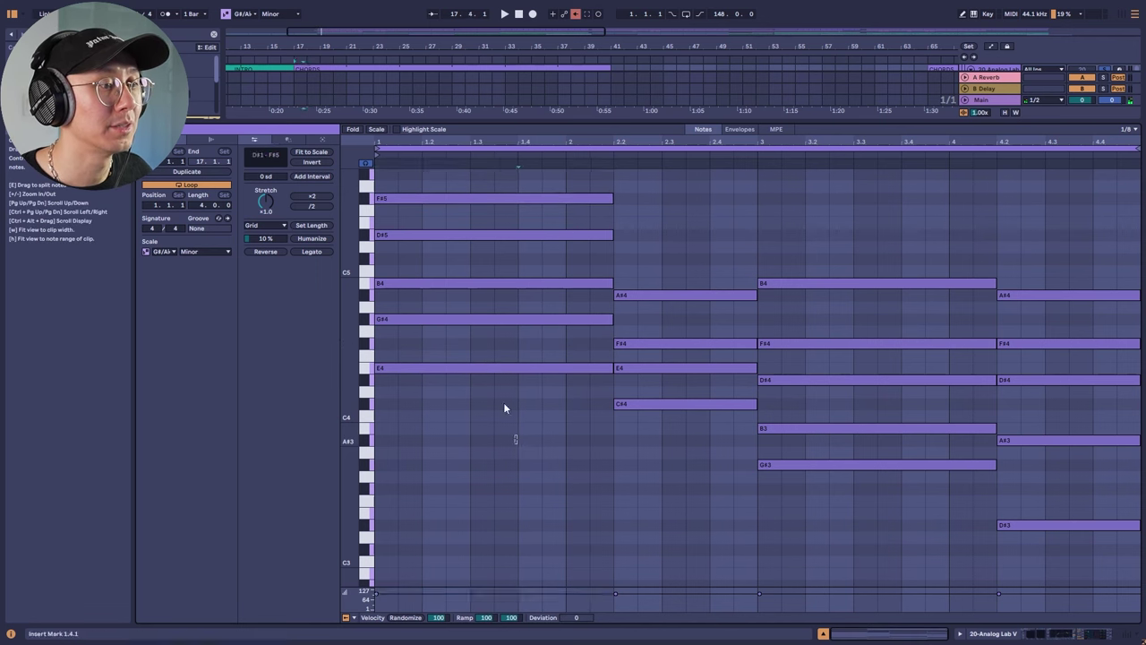
Audition the first chord's stacked voicing from E4 to F#5 together, and audition its G#4, B4, D#5 and F#5 notes separately.
drag(514, 440, 462, 191)
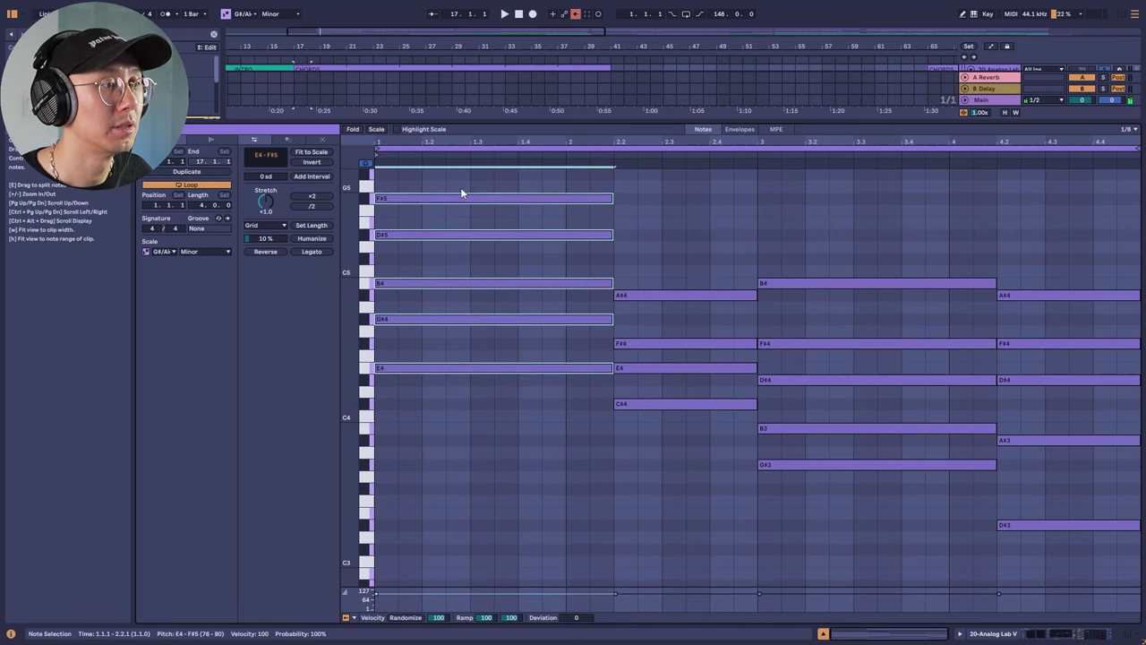
scroll(484, 441, up, 3)
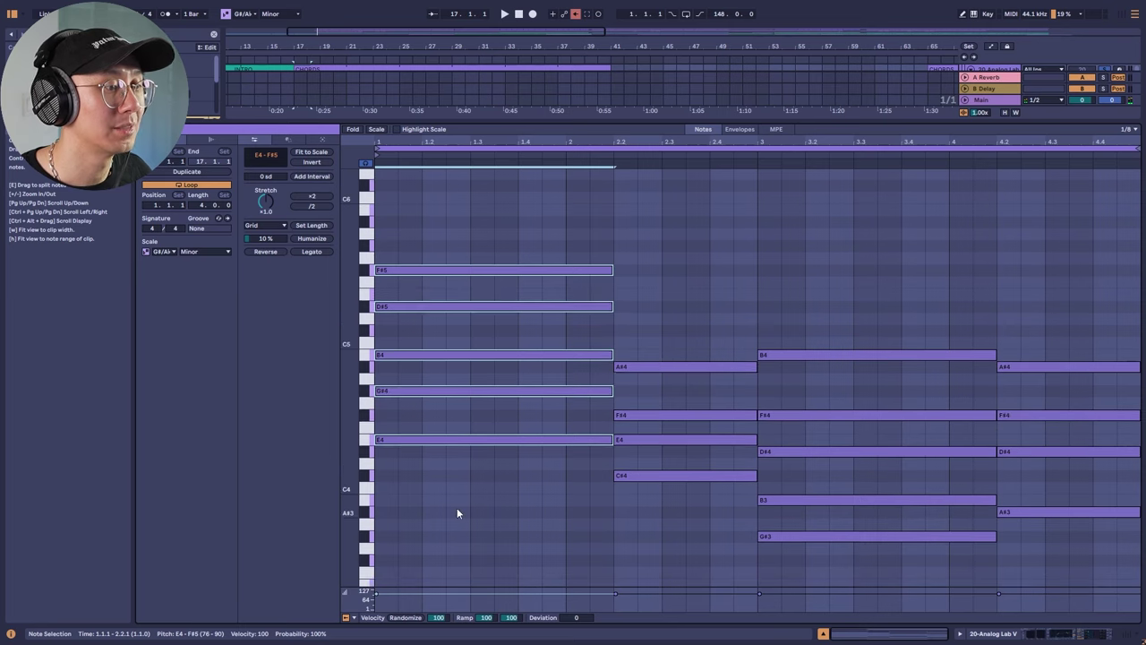
drag(457, 507, 444, 435)
click(437, 391)
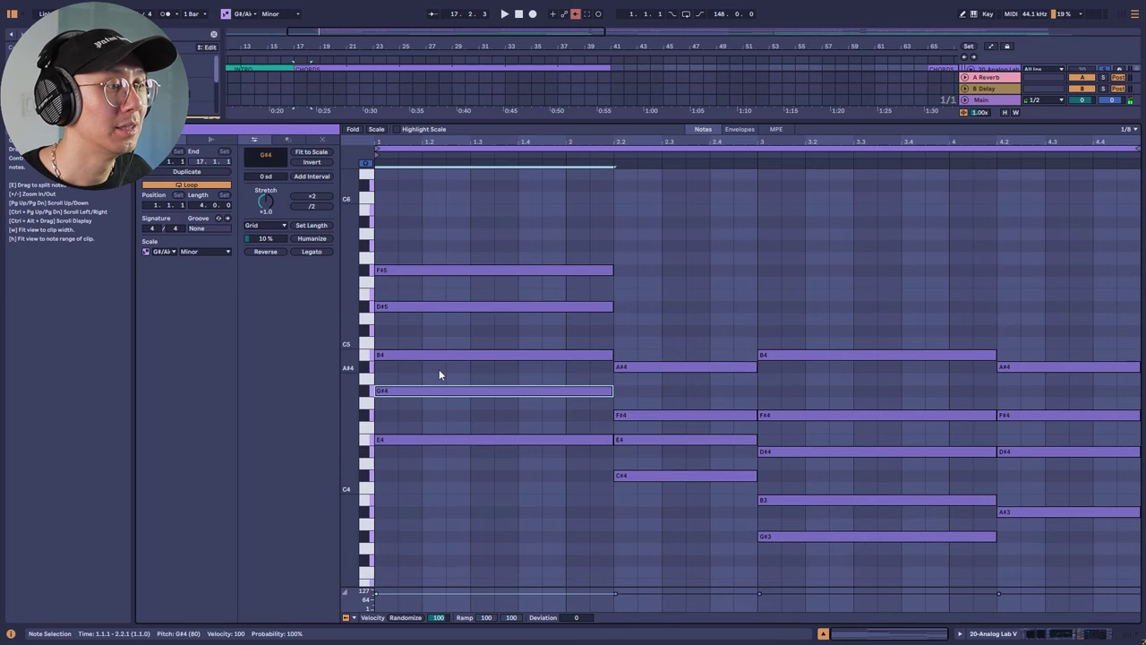
click(439, 356)
click(445, 306)
click(443, 269)
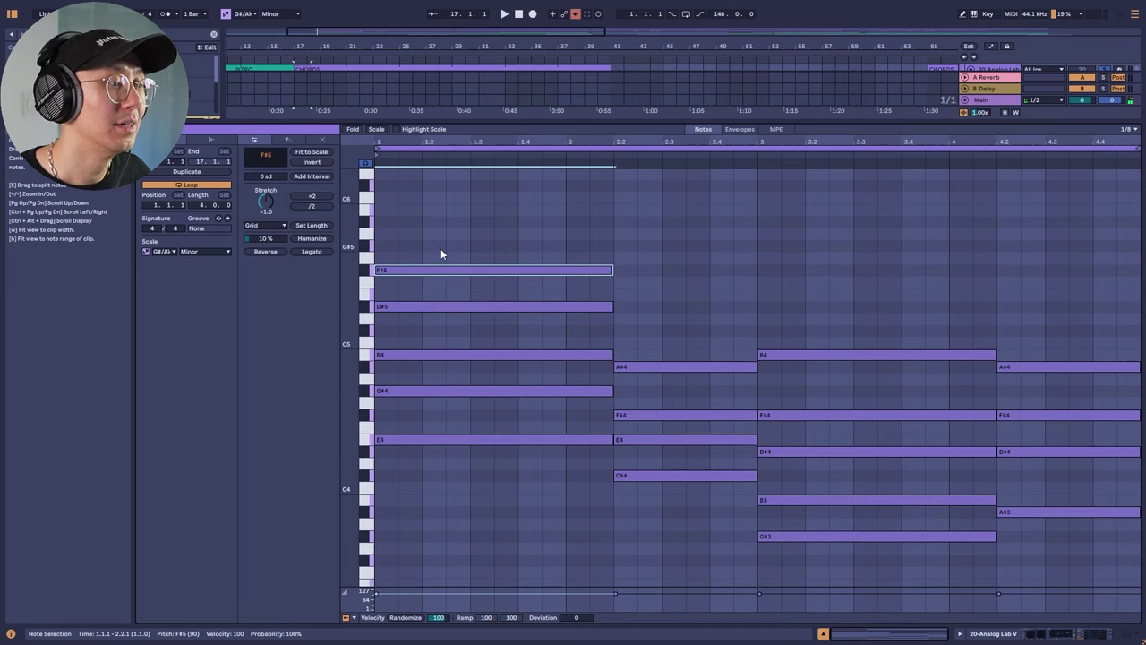
click(447, 213)
Limit the note display to the scale, audition the first chord's E4, G#4, B4, D#5 and F#5 notes, and restore the full keyboard display.
click(377, 128)
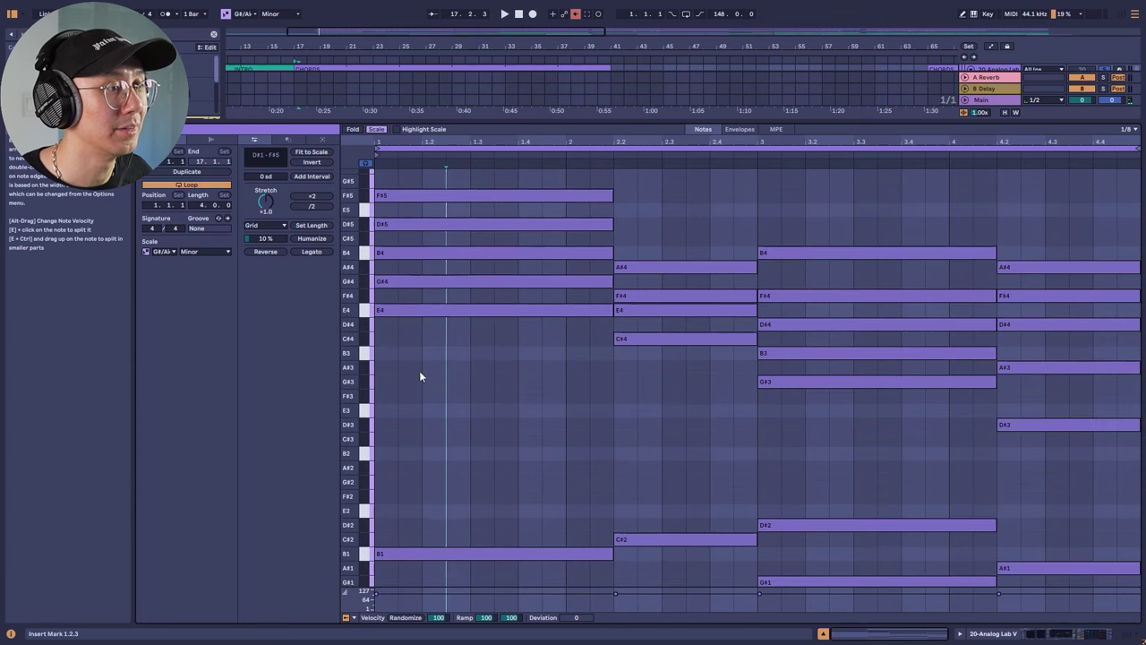
scroll(422, 380, up, 3)
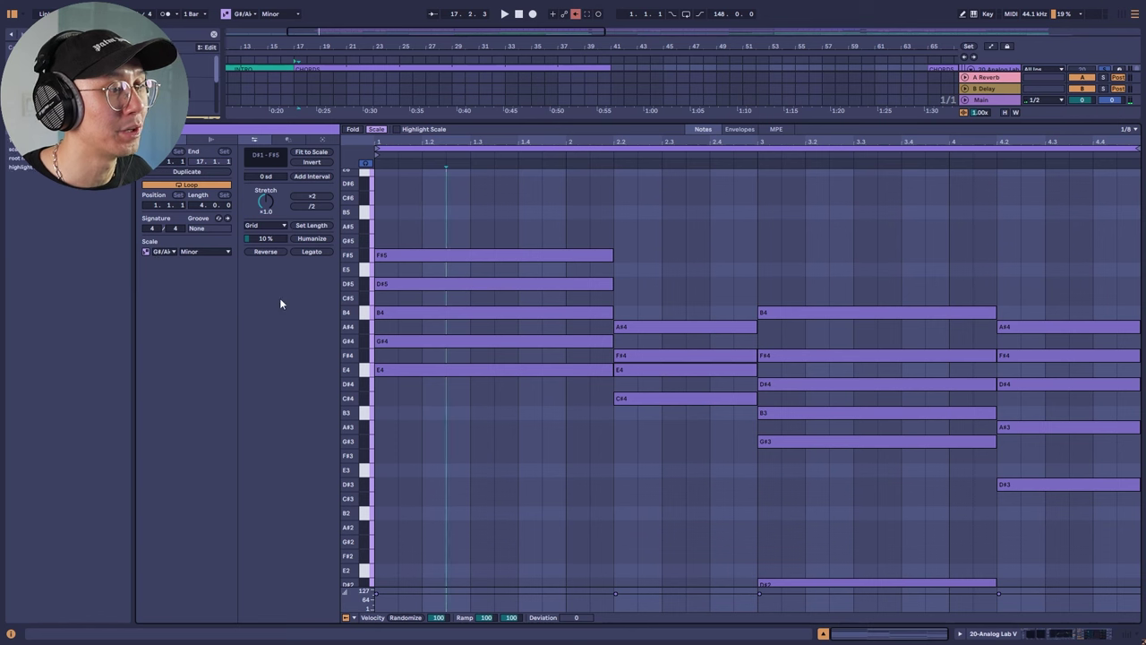
click(401, 370)
click(399, 341)
click(397, 313)
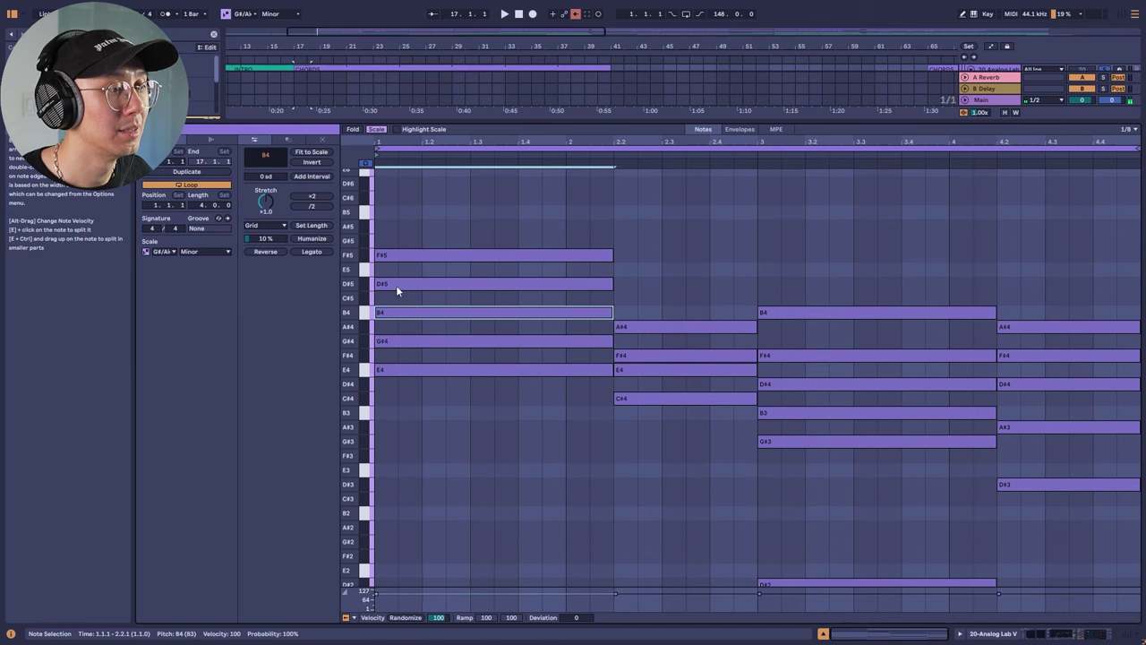
click(397, 285)
click(393, 255)
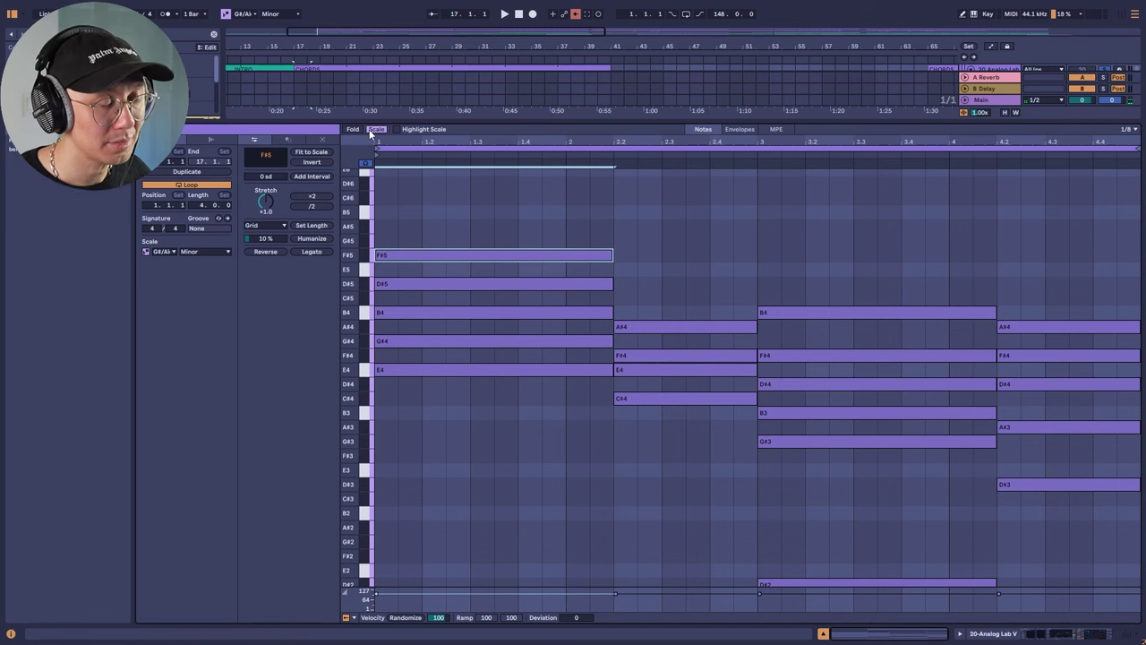
drag(476, 202, 443, 426)
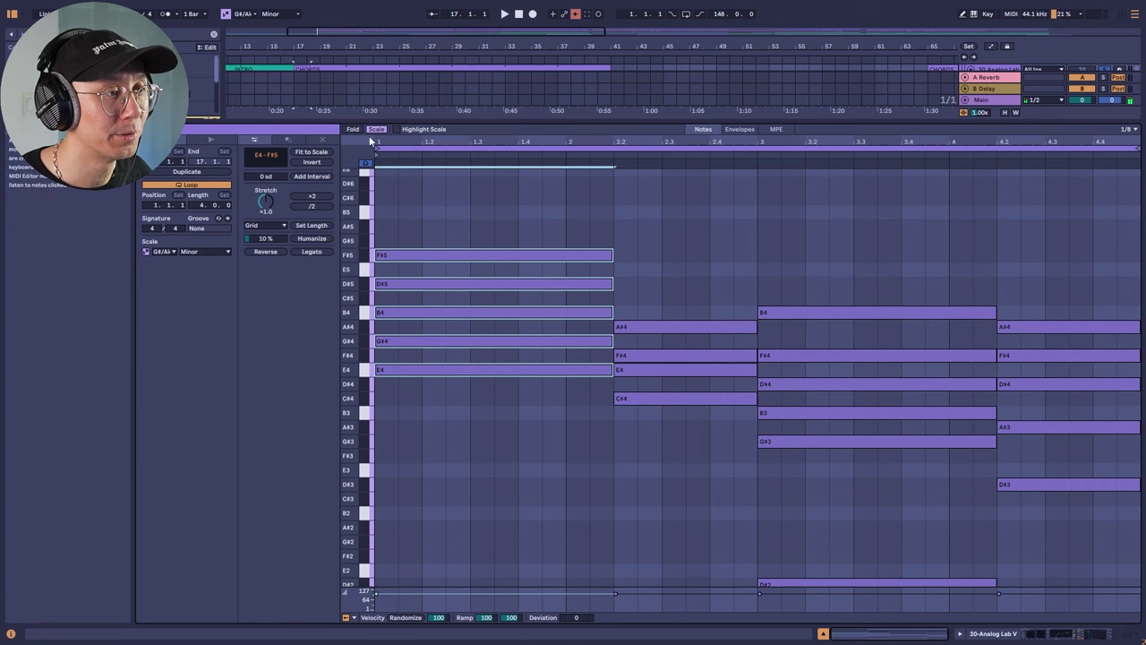
click(374, 128)
click(495, 172)
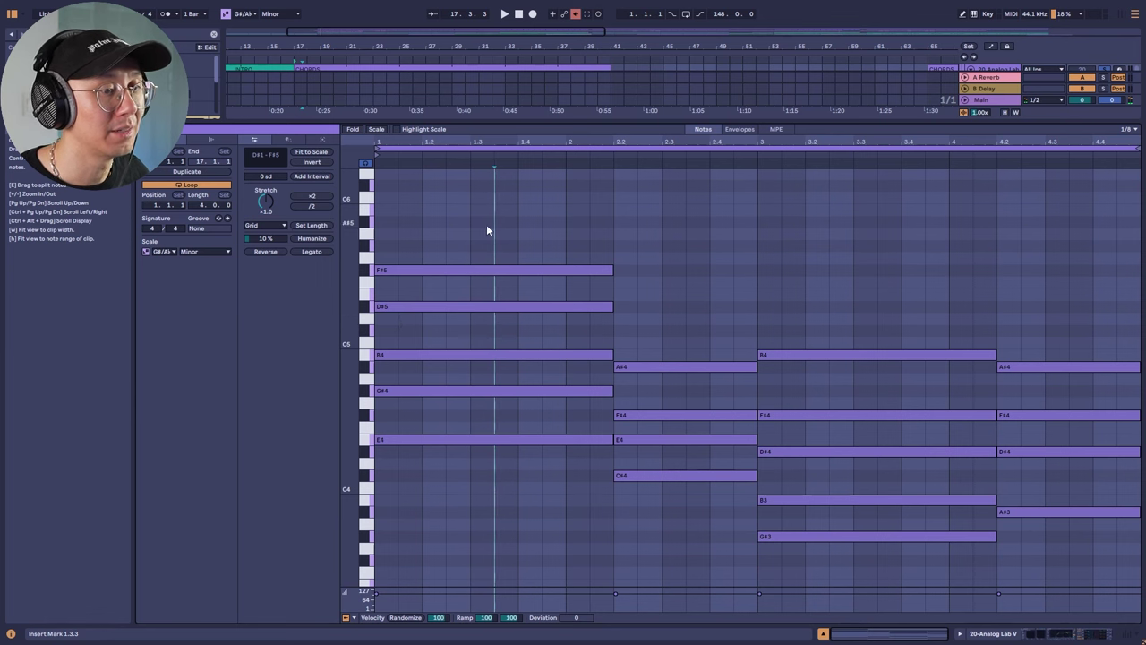
drag(580, 227, 509, 260)
click(643, 213)
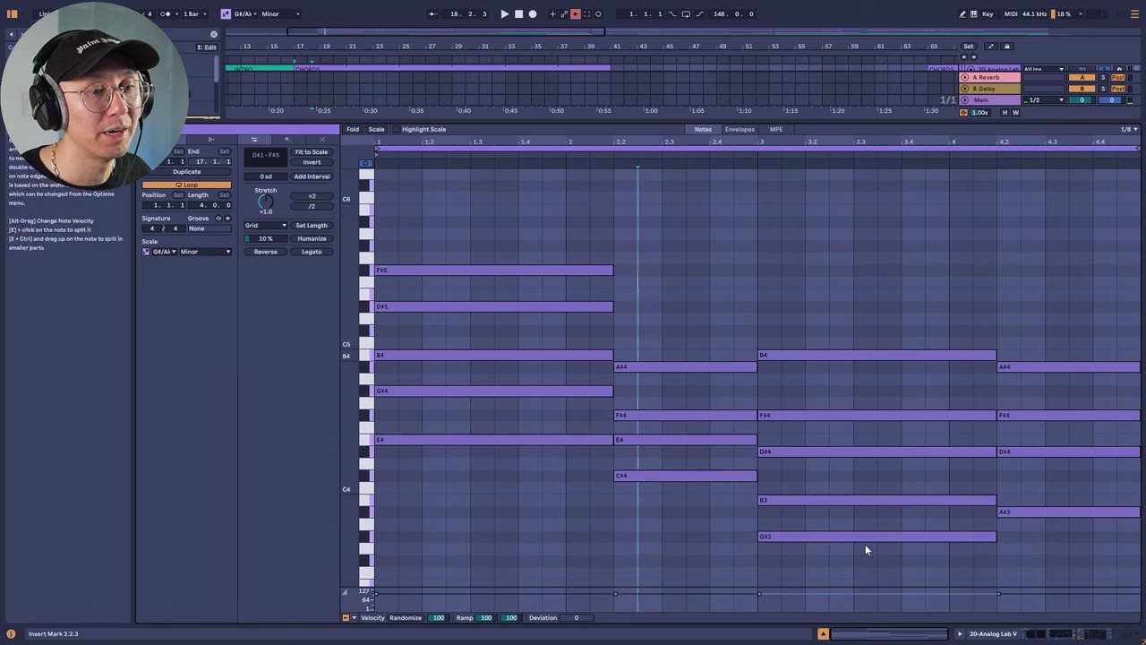
click(494, 510)
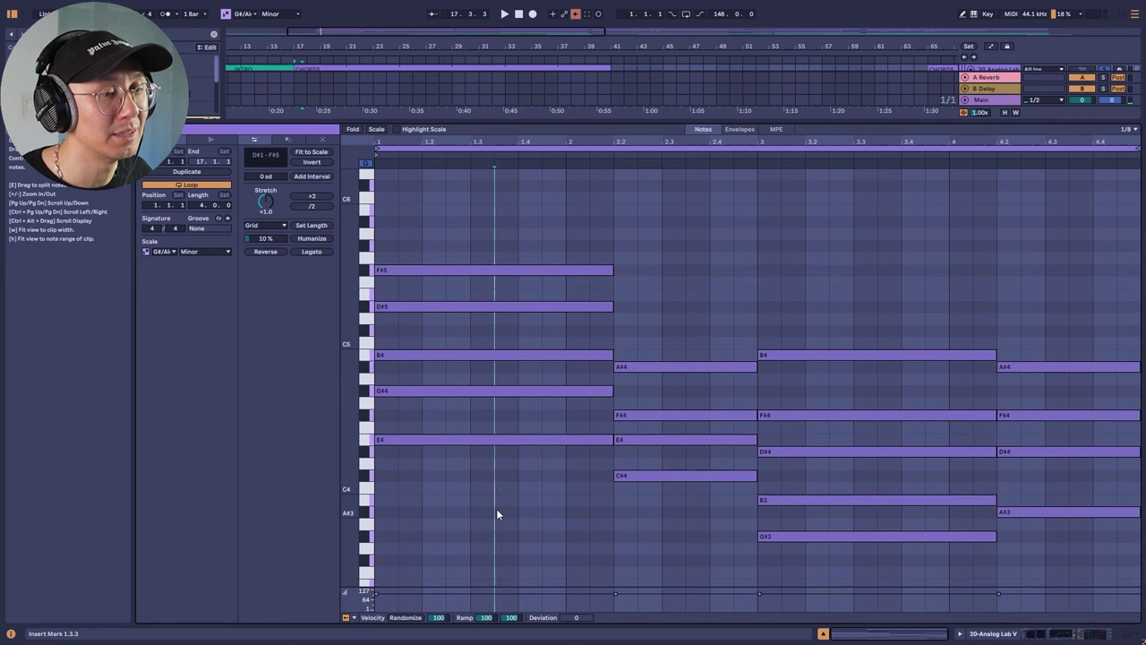
Lower the first chord's F#5, D#5 and B4 notes by one octave each to F#4, D#4 and B3.
scroll(496, 508, up, 1)
scroll(496, 509, down, 4)
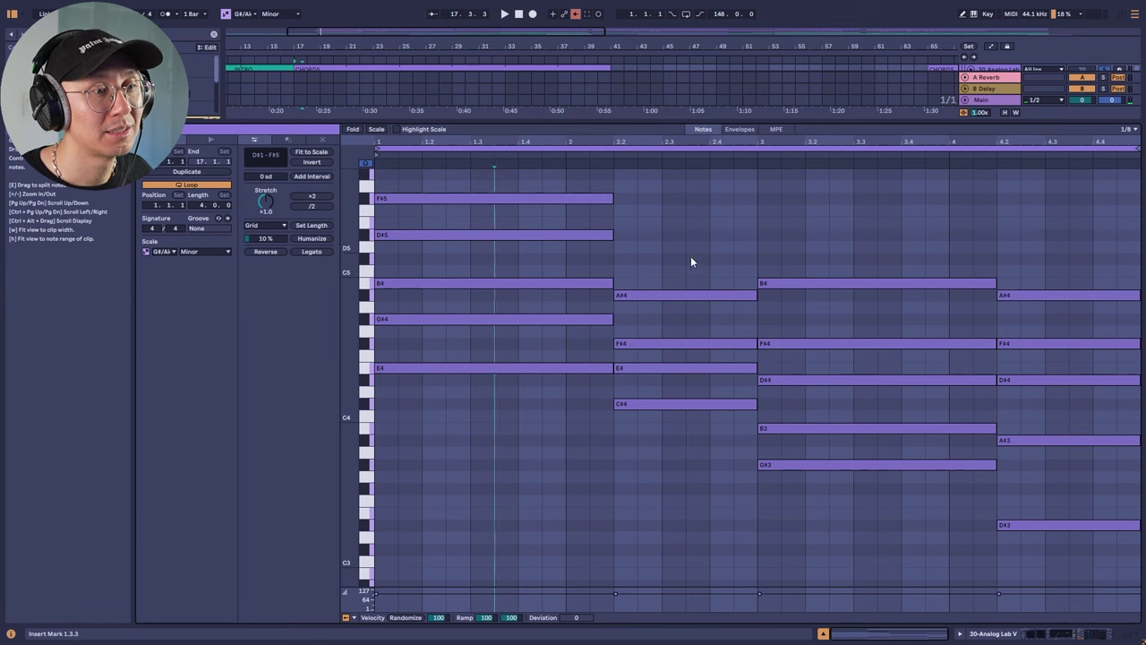
drag(547, 184, 493, 224)
click(545, 200)
key(shift+Down)
key(alt+Up)
key(shift+Down)
key(alt+Up)
key(shift+Down)
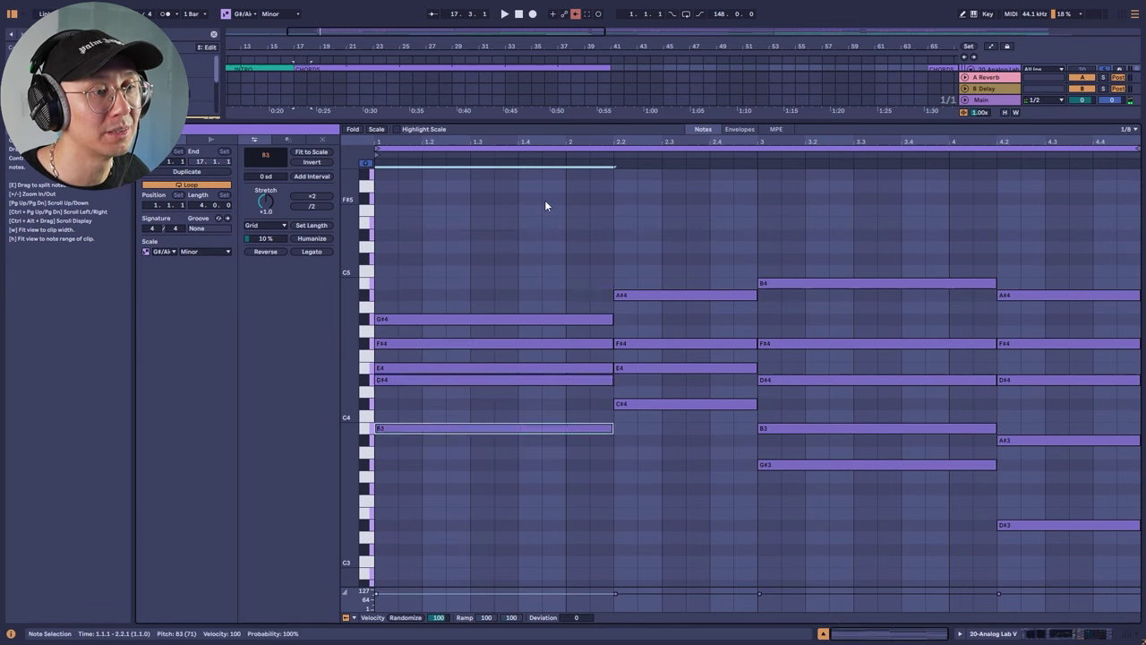
Play the chord progression, audition the top notes of the first three chords, and undo the accidental shift of the third chord's B4.
key(space)
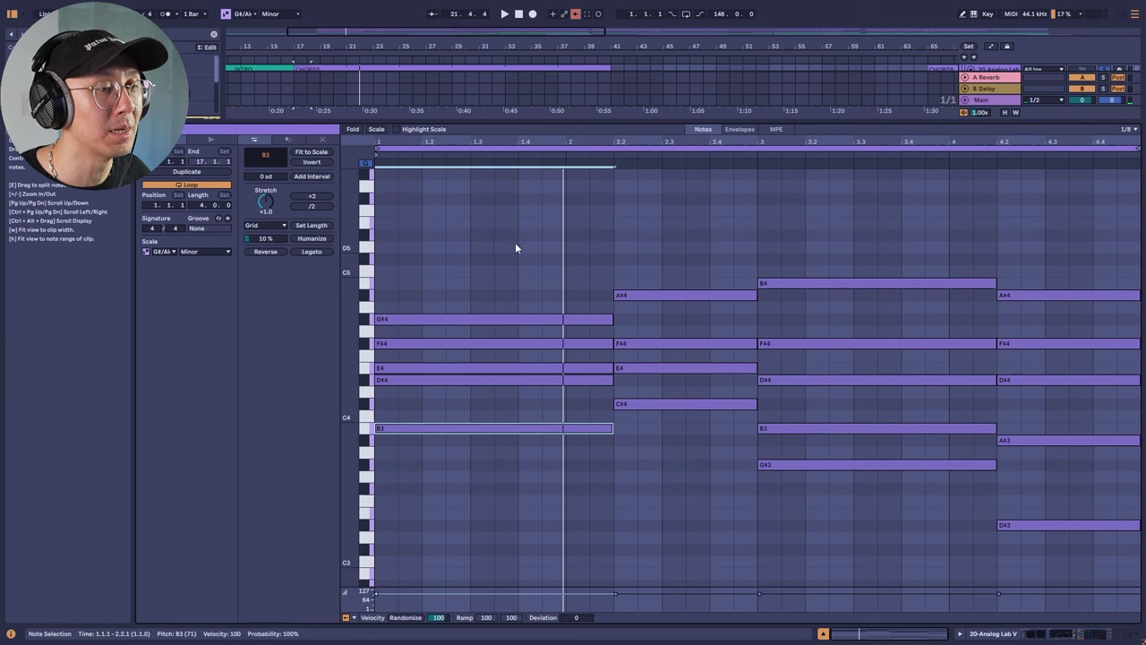
drag(465, 257, 484, 324)
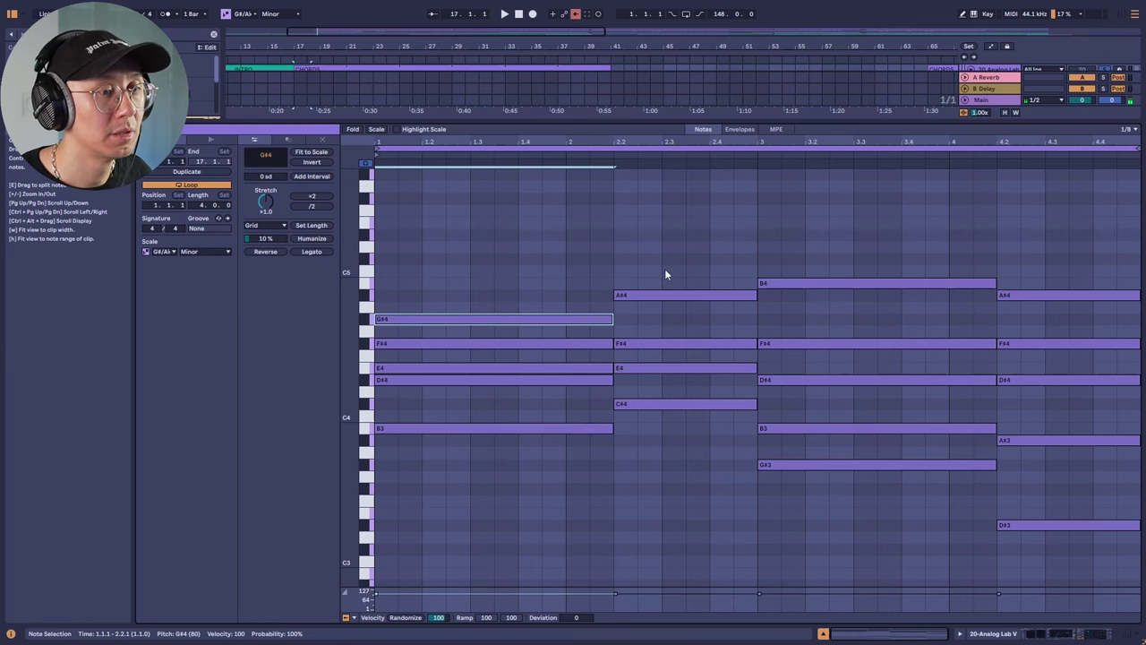
click(725, 296)
click(814, 270)
drag(817, 284, 827, 312)
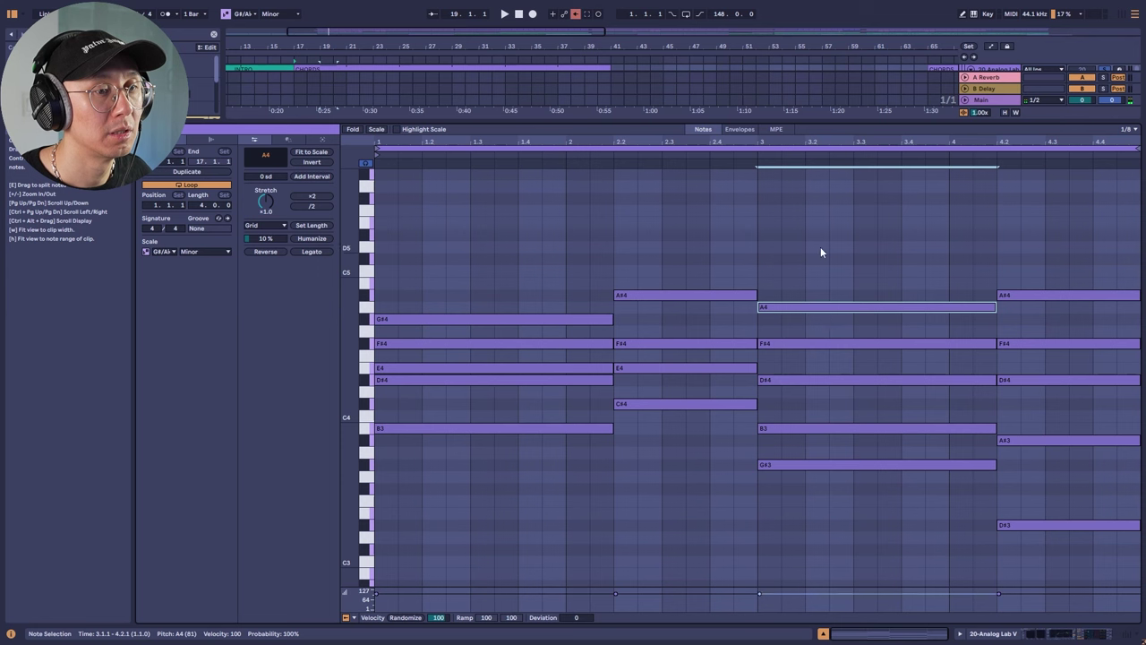
key(ctrl+z)
Audition the top-note melody across the four chords twice: G#4, A#4, B4 and A#4.
click(517, 258)
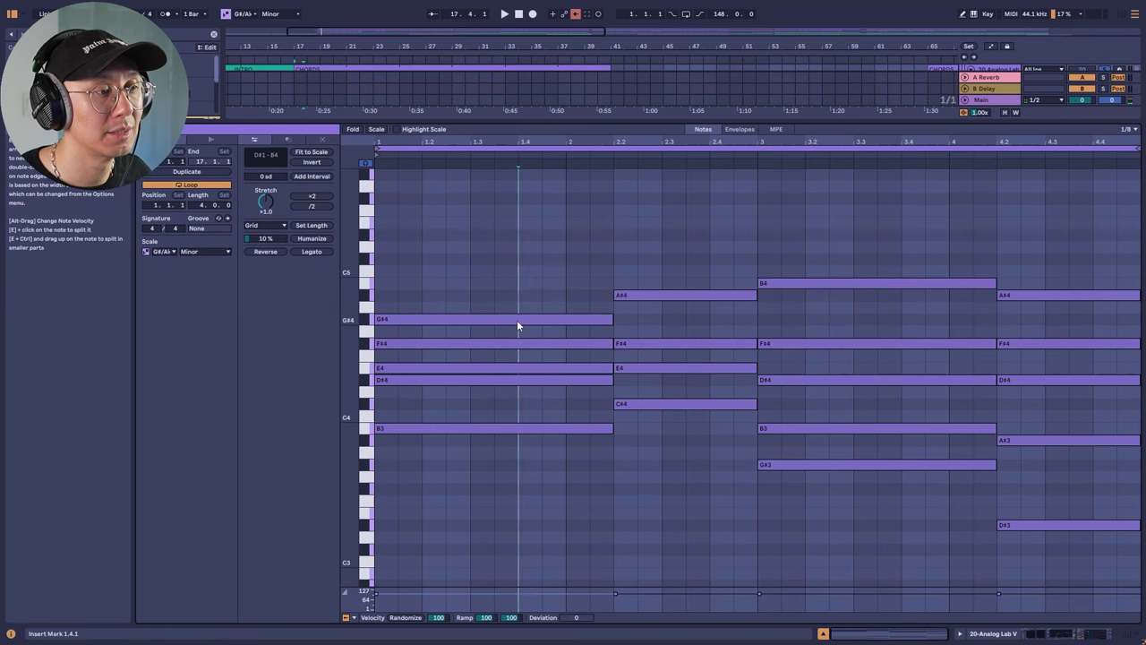
click(517, 319)
click(636, 298)
click(784, 283)
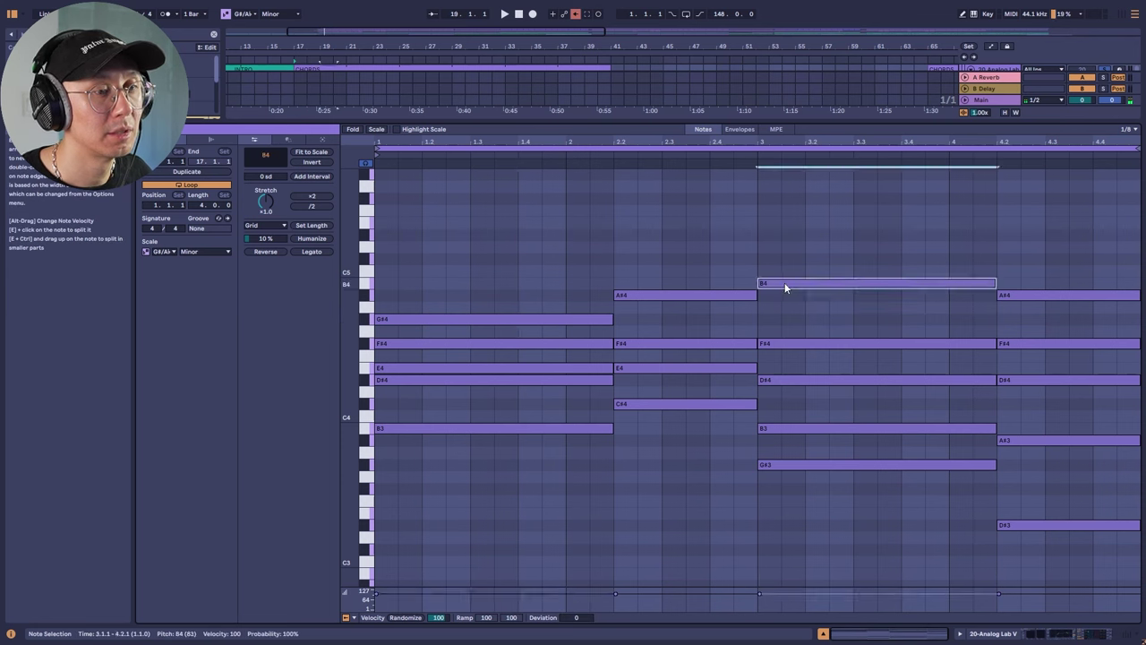
click(1012, 294)
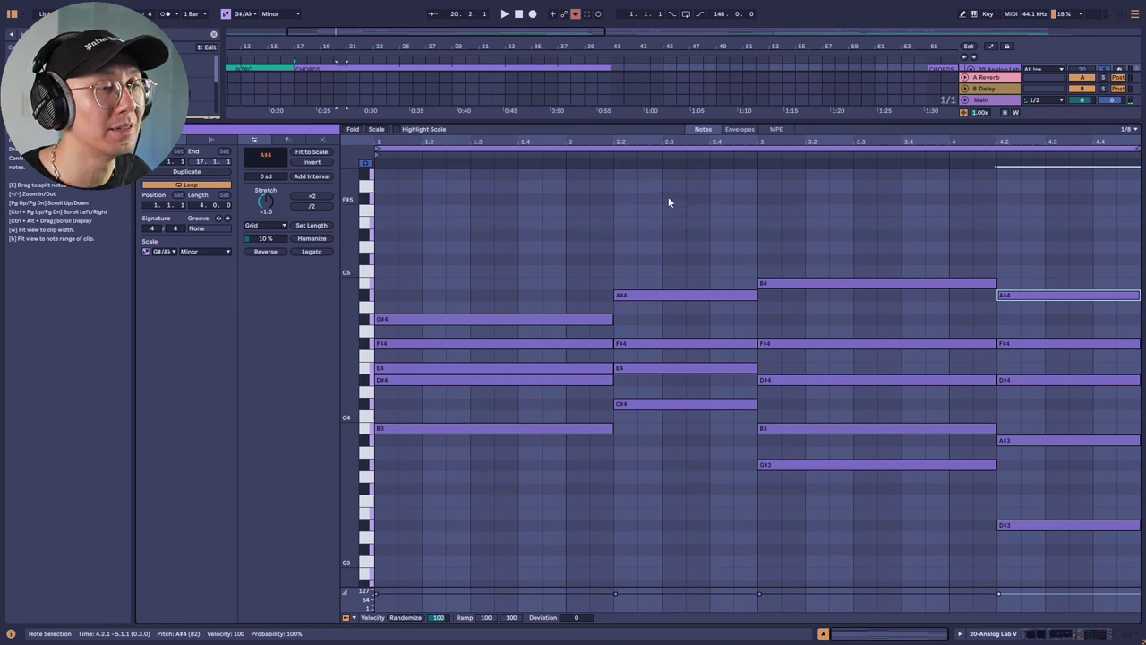
click(543, 321)
click(660, 293)
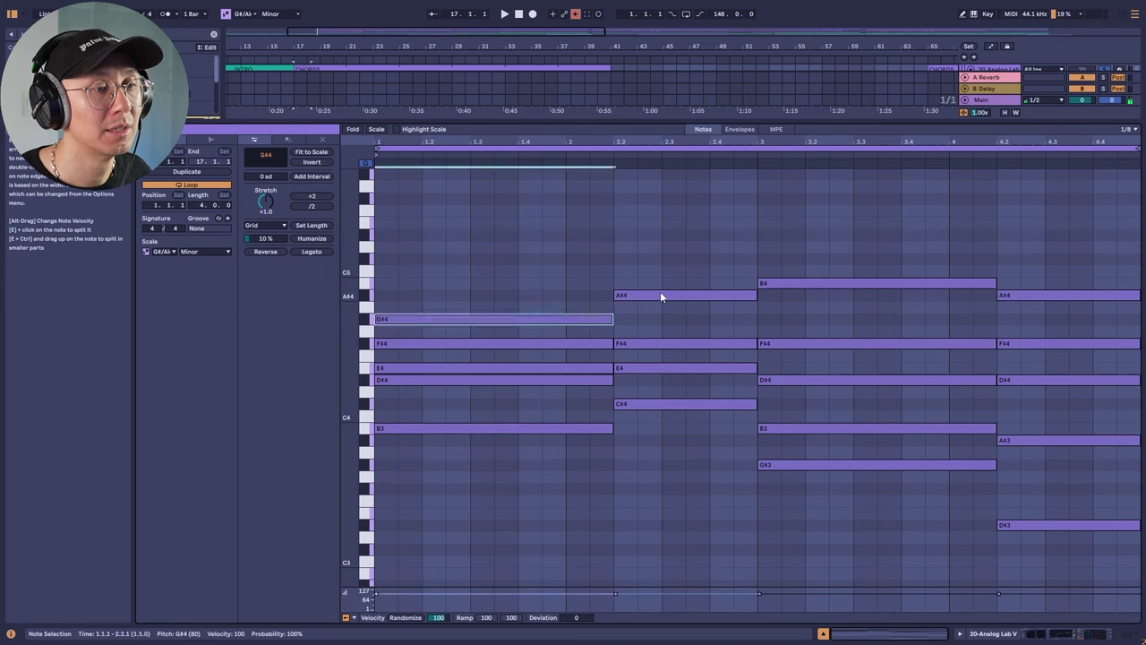
click(802, 282)
click(1006, 294)
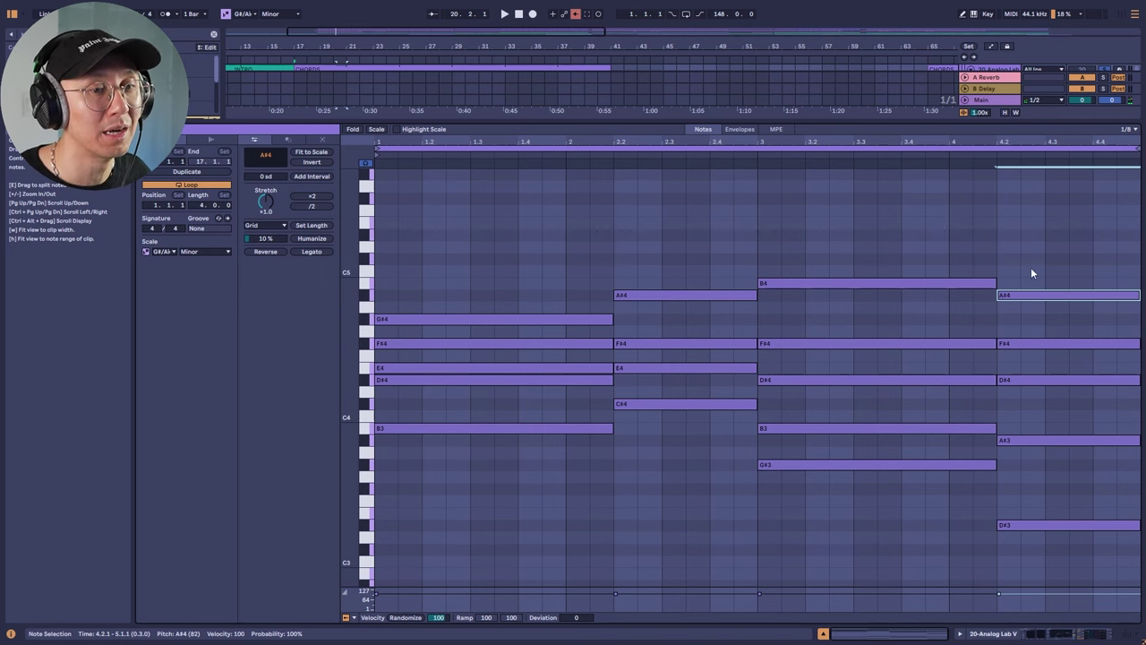
Close the MIDI clip editor and play the soloed CHORDS clip in the arrangement.
key(ctrl+alt+e)
key(space)
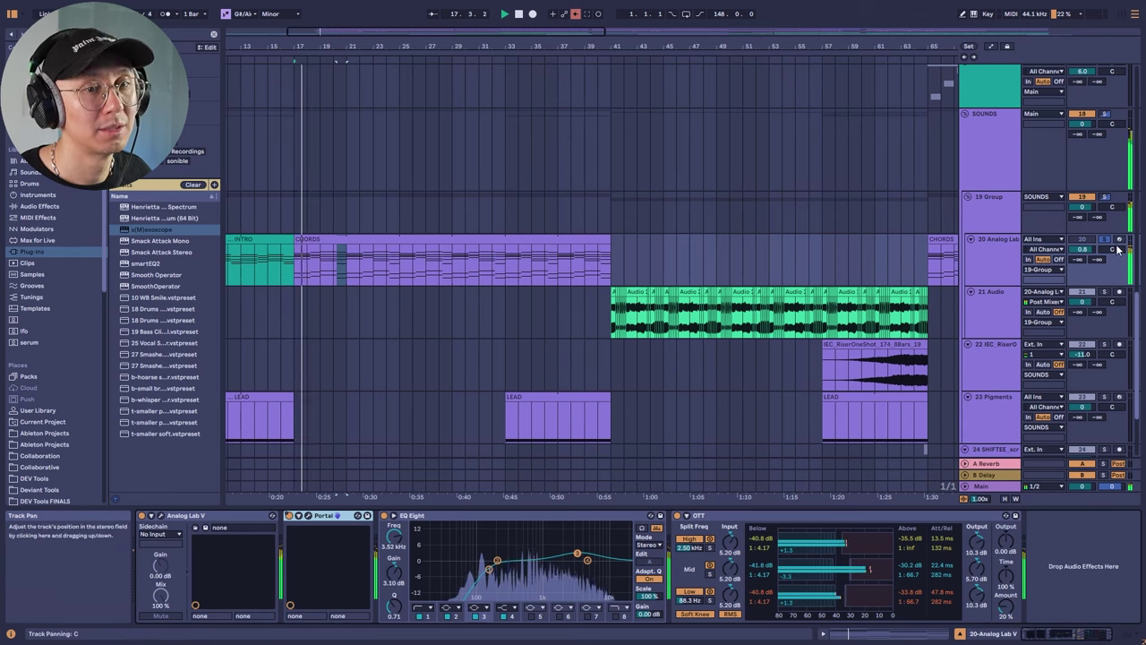
scroll(425, 314, down, 3)
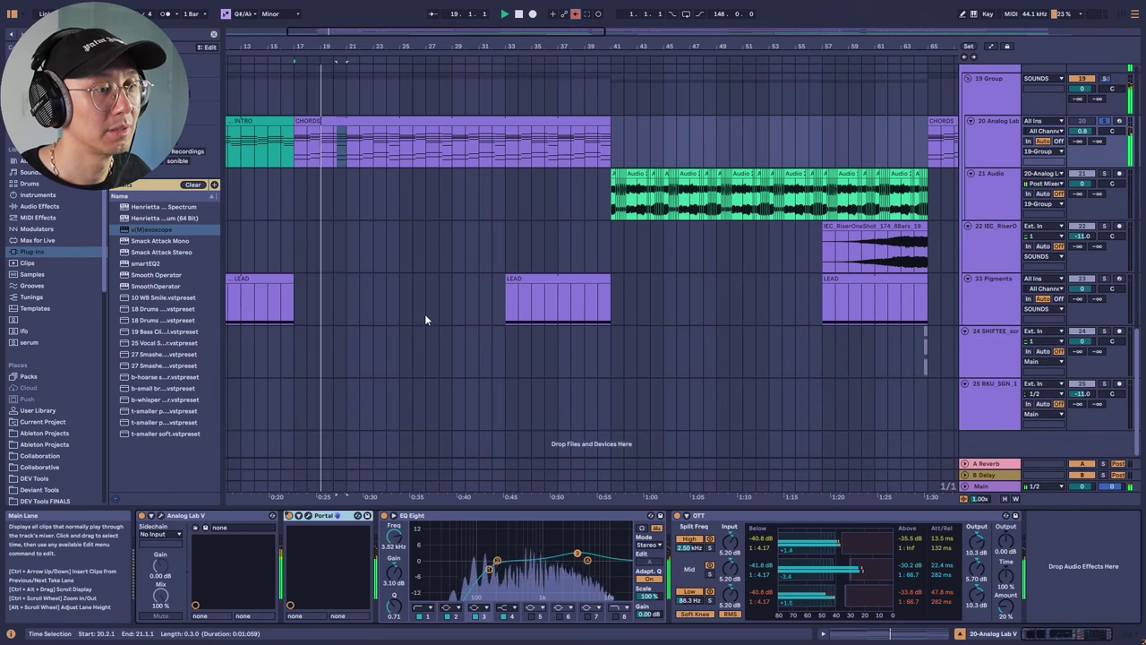
scroll(426, 314, up, 2)
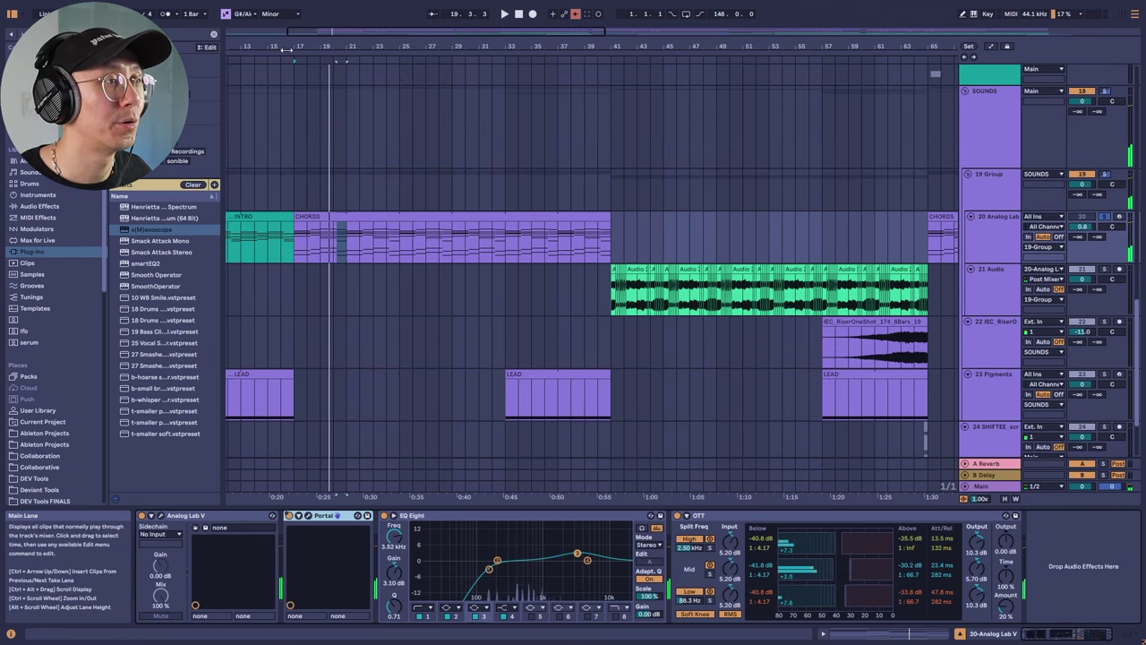
Stop playback, unsolo the Analog Lab chord track, and place the insert marker at bar 33.
drag(426, 45, 564, 46)
key(space)
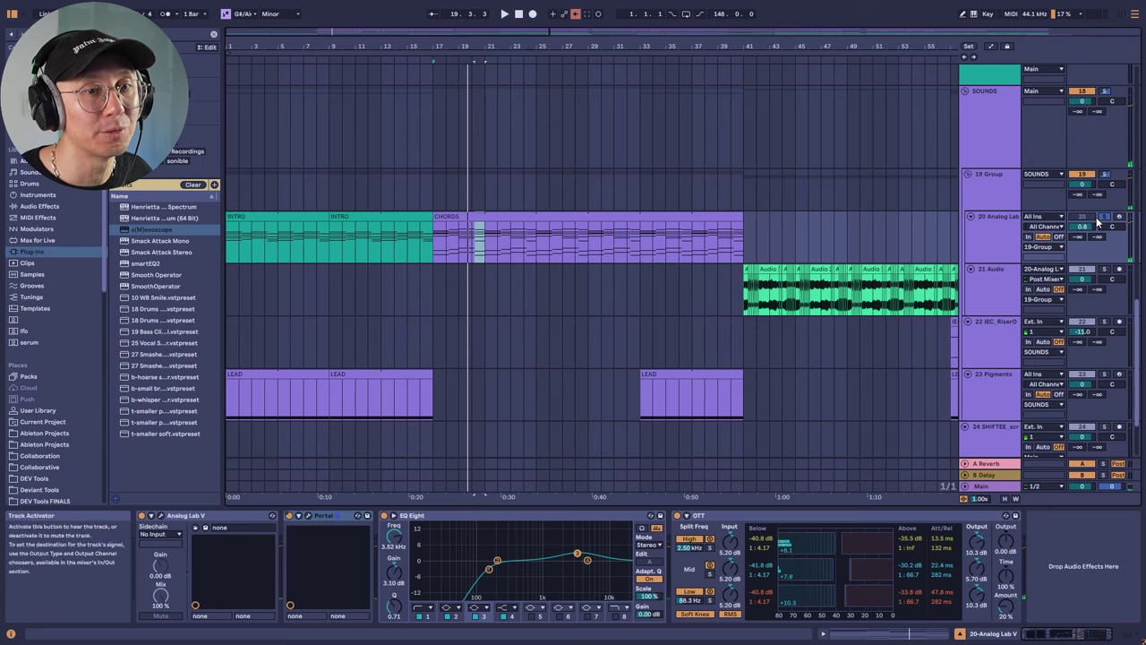
key(space)
key(space)
click(641, 296)
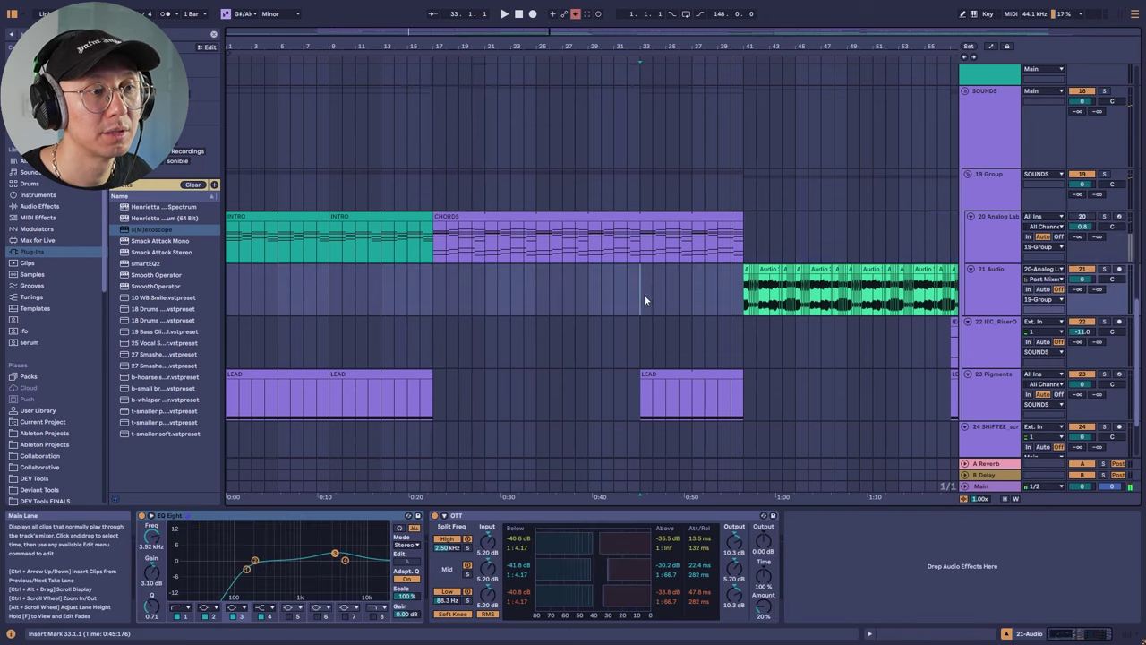
Review the vocal and drum tracks, and briefly play the full arrangement from bar 33.
scroll(644, 299, up, 4)
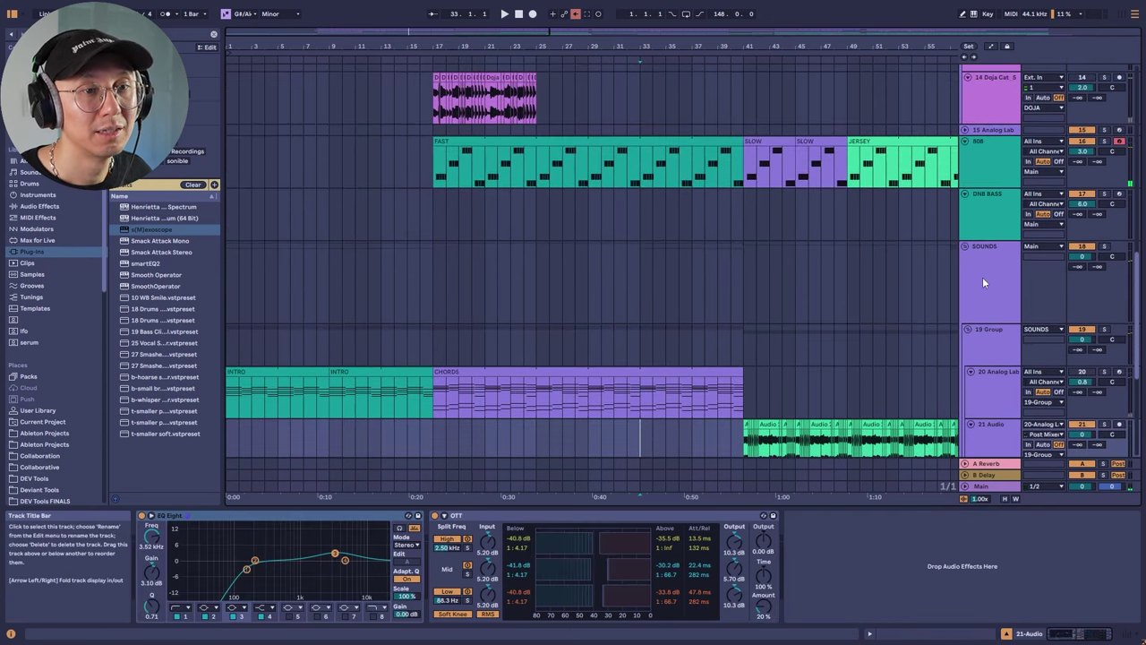
scroll(978, 279, up, 5)
scroll(975, 292, down, 3)
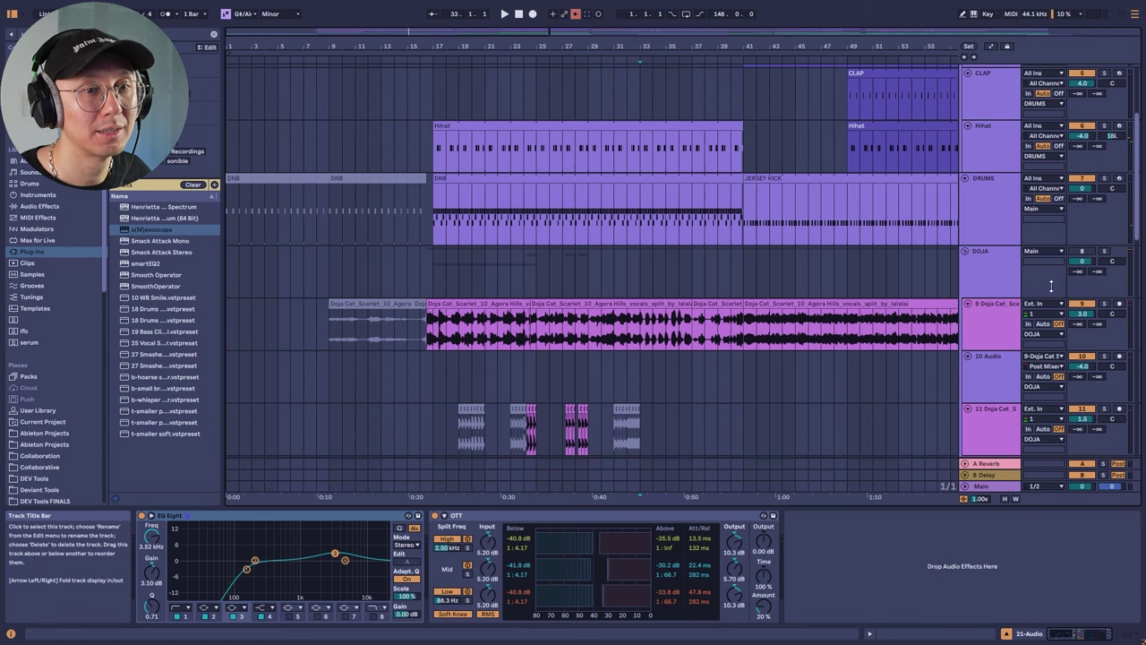
key(space)
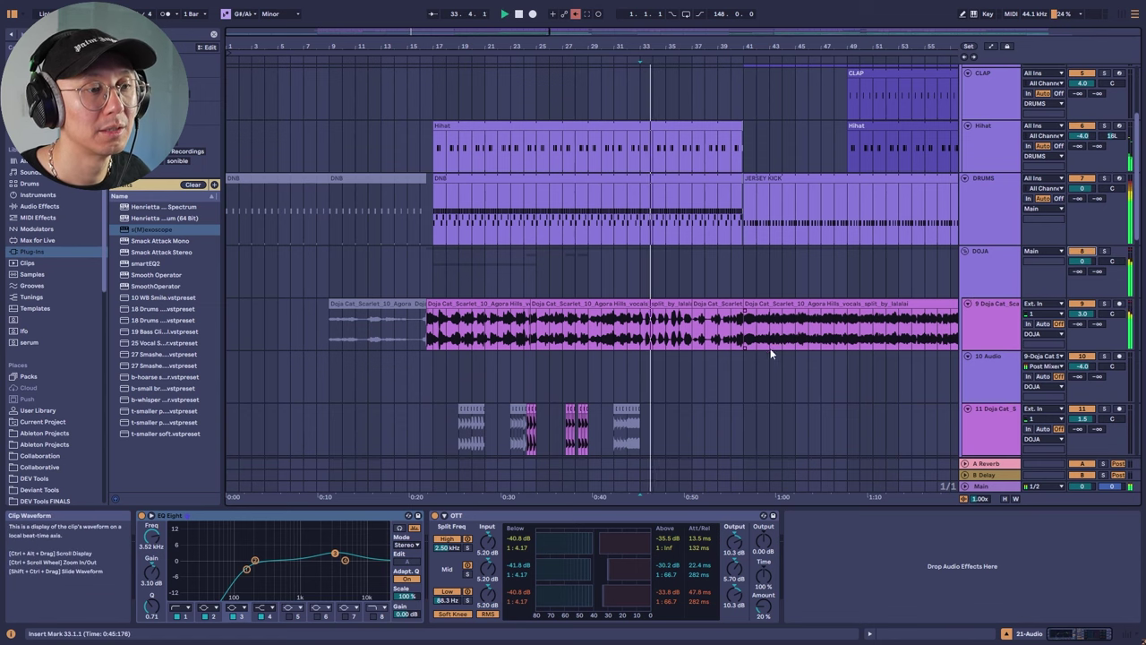
key(space)
Reactivate the Analog Lab chord track and return the insert marker to bar 33.
scroll(742, 406, down, 12)
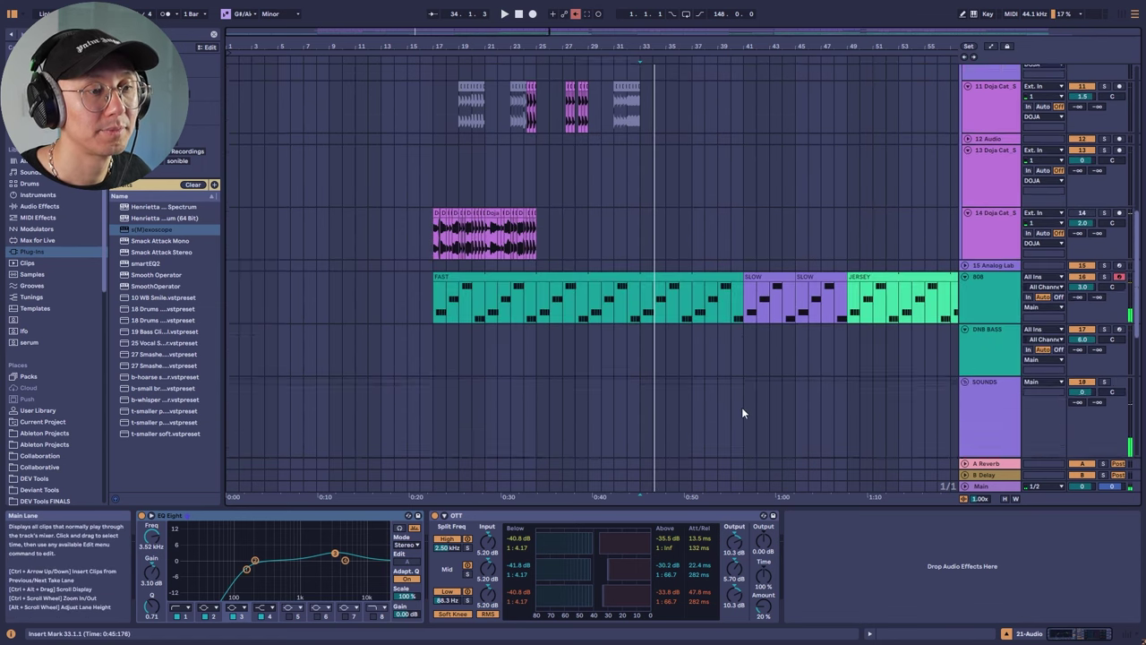
scroll(741, 413, down, 6)
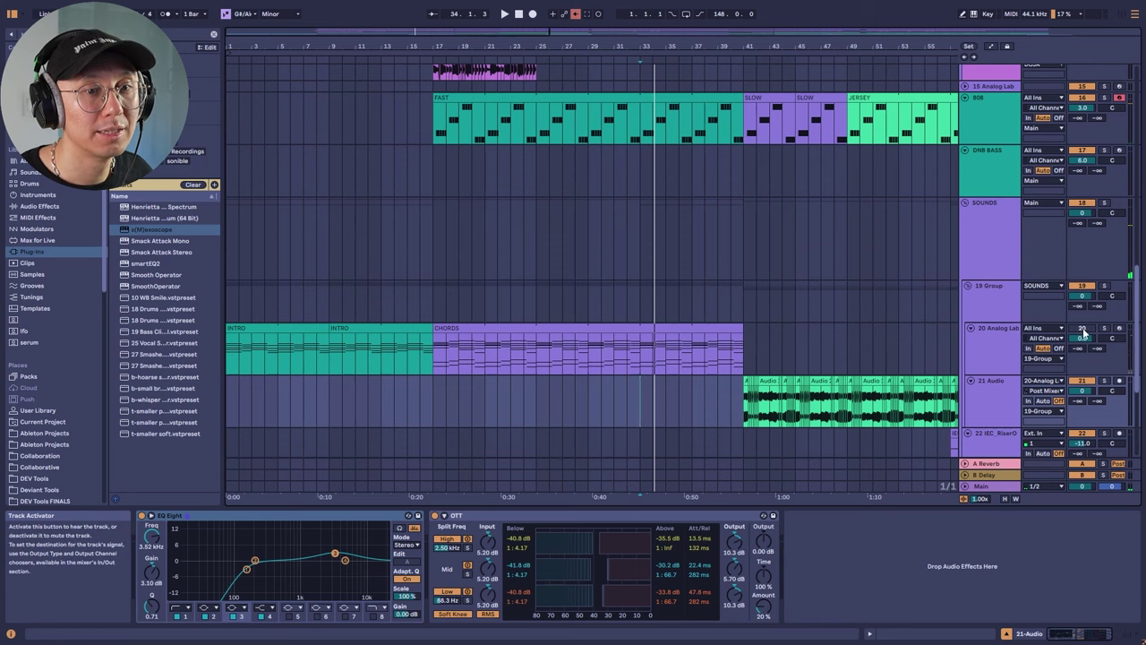
click(1082, 330)
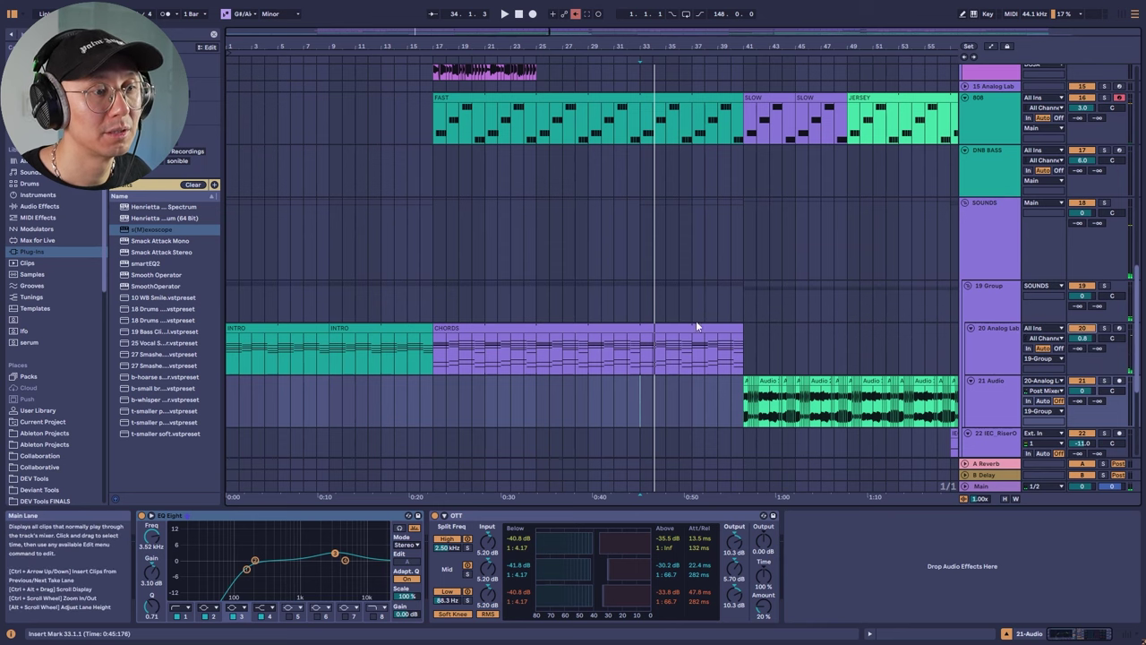
click(640, 244)
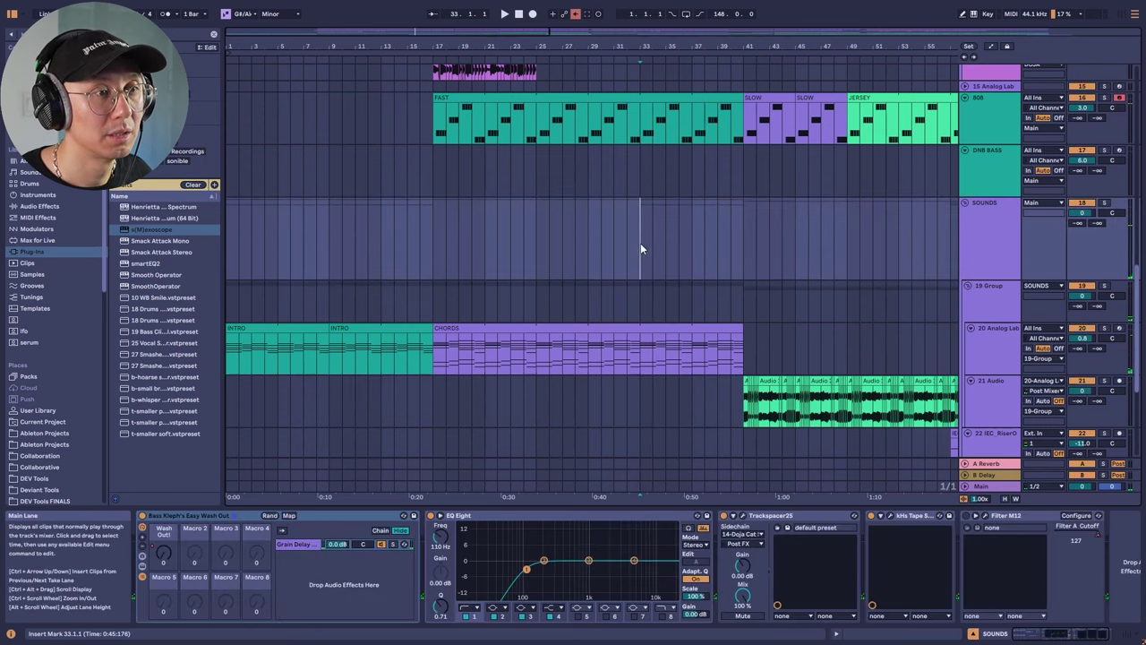
scroll(638, 269, down, 6)
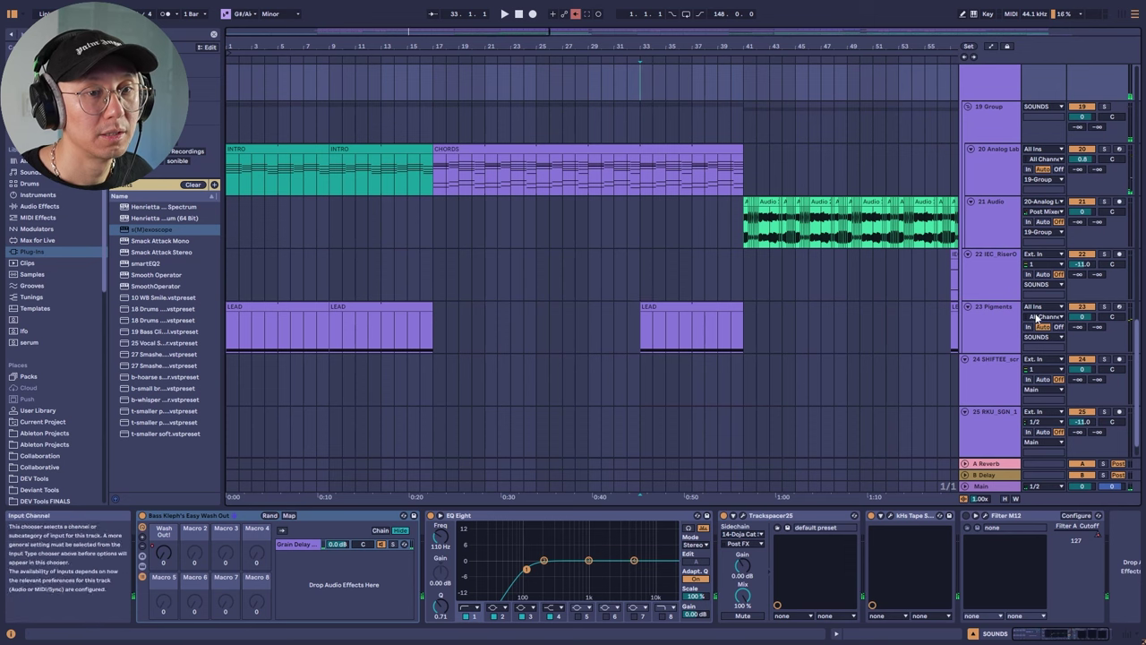
Deactivate the Pigments lead track, play the arrangement from bar 33, and solo Pigments to hear the lead alone.
click(1080, 308)
key(space)
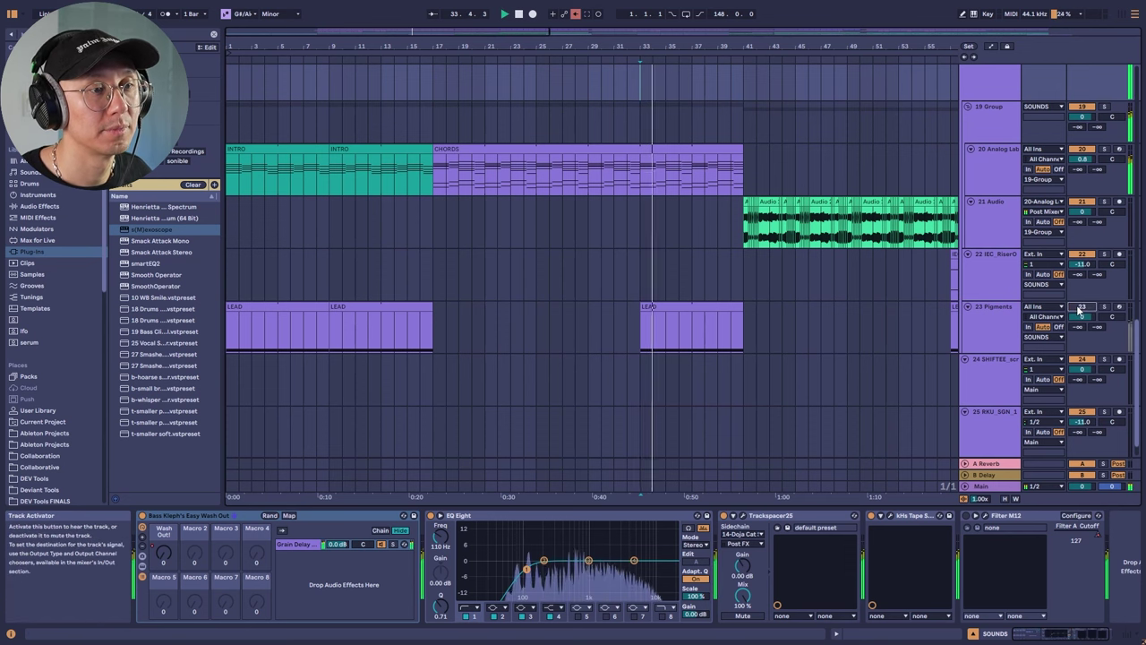
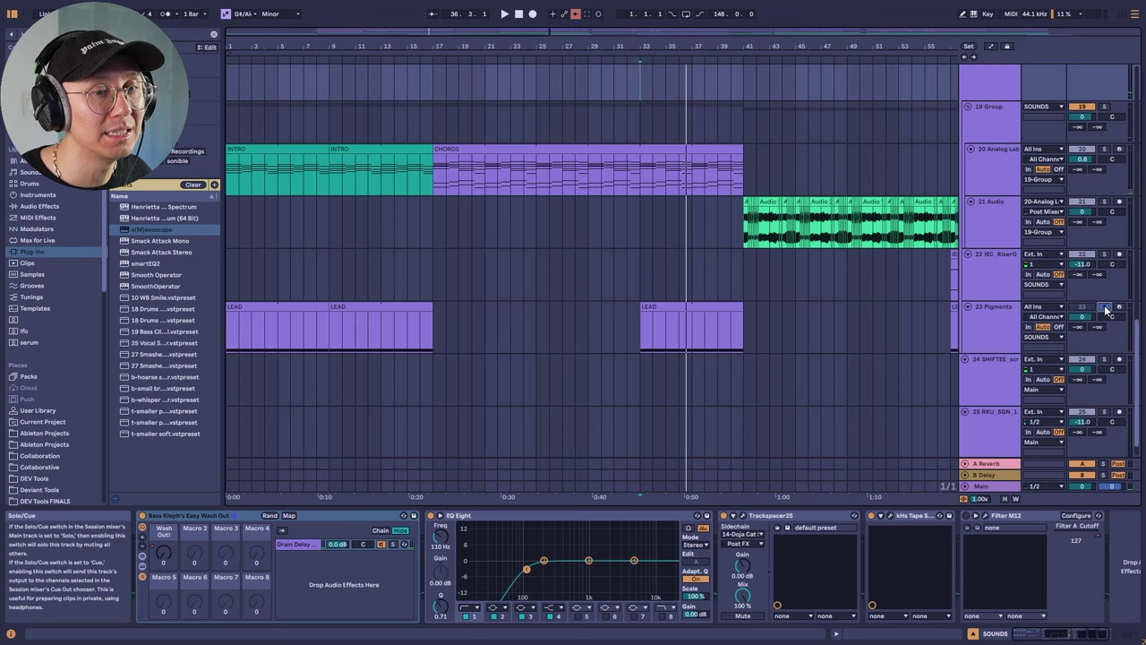
key(space)
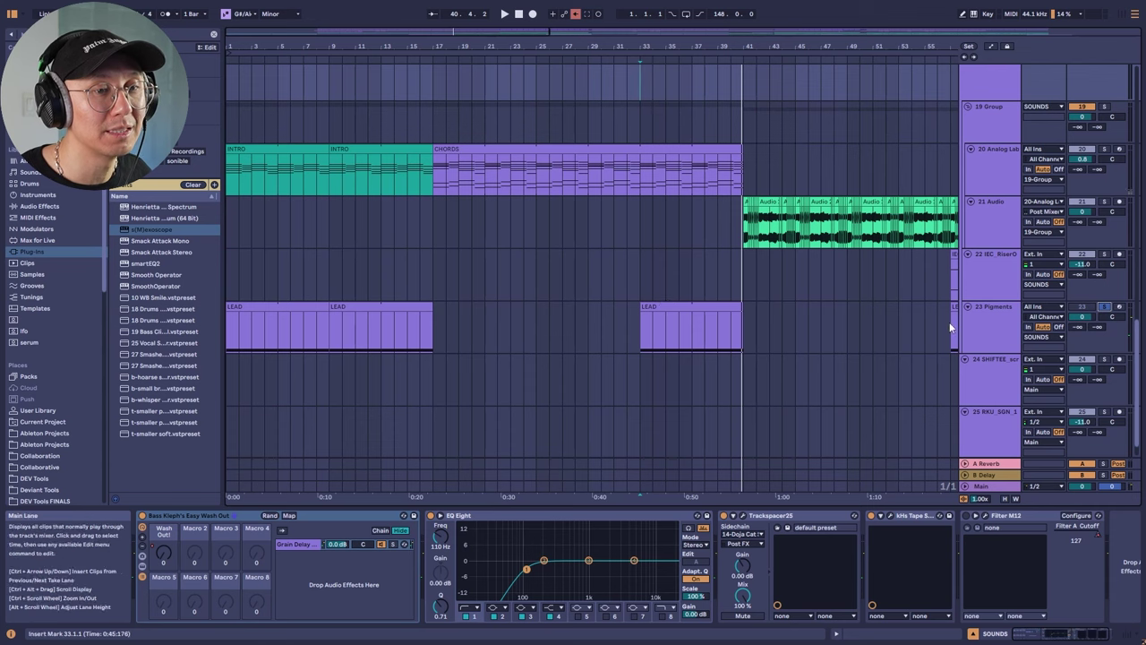
Select the Pigments track, view the synth's DTej Lead patch in its plug-in window, and close the window.
click(994, 319)
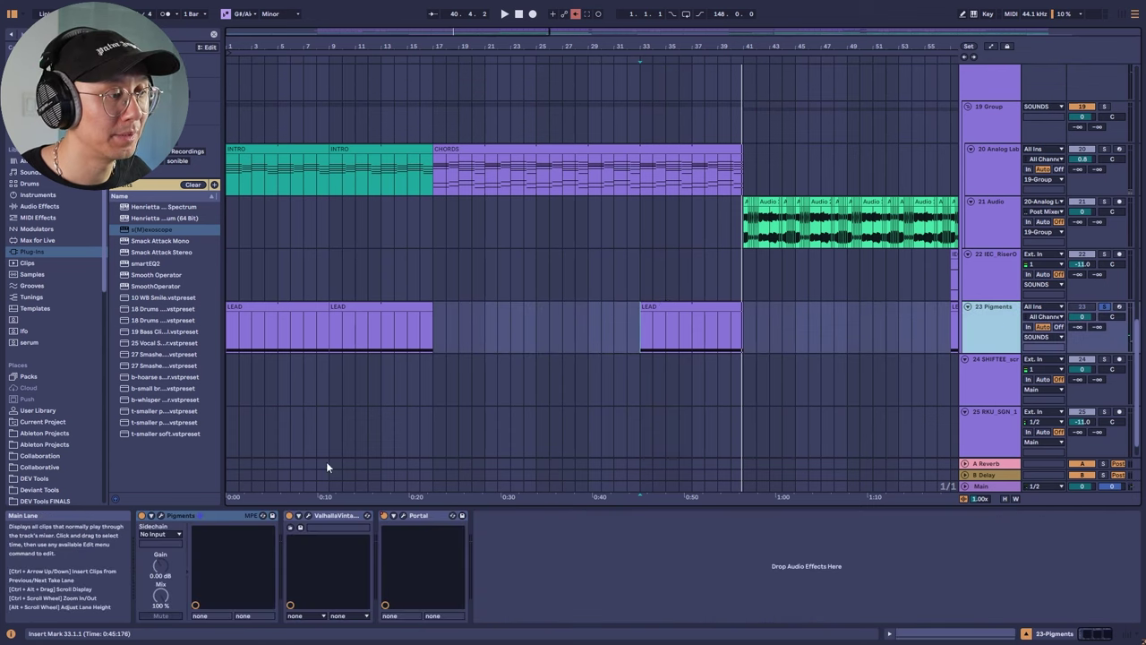
click(160, 517)
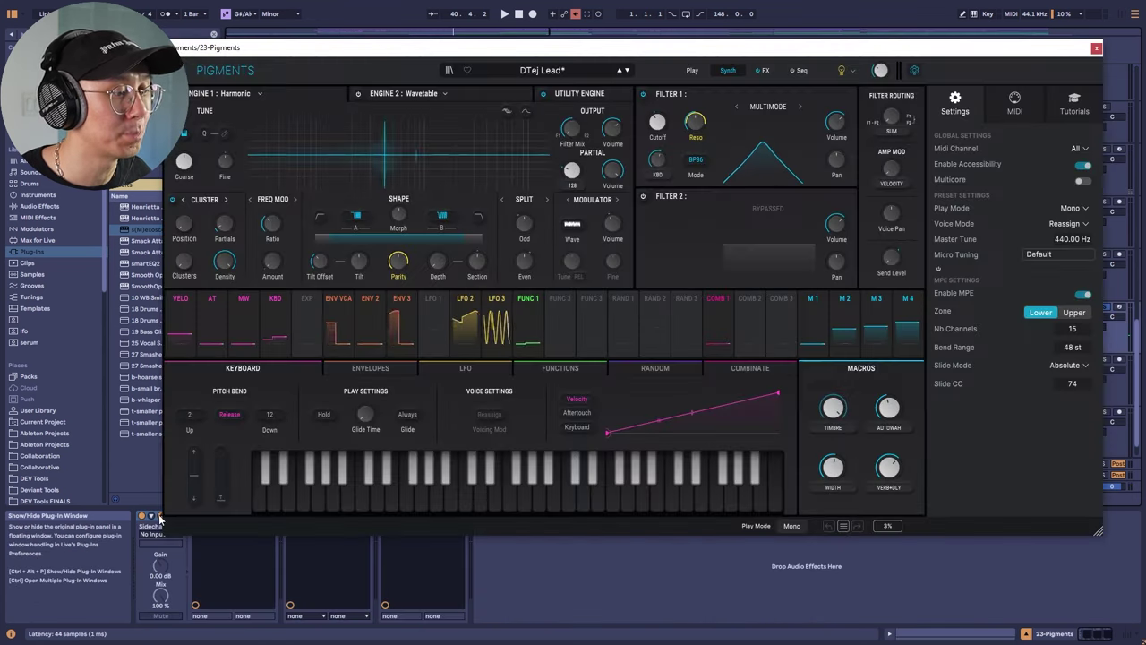
click(1095, 49)
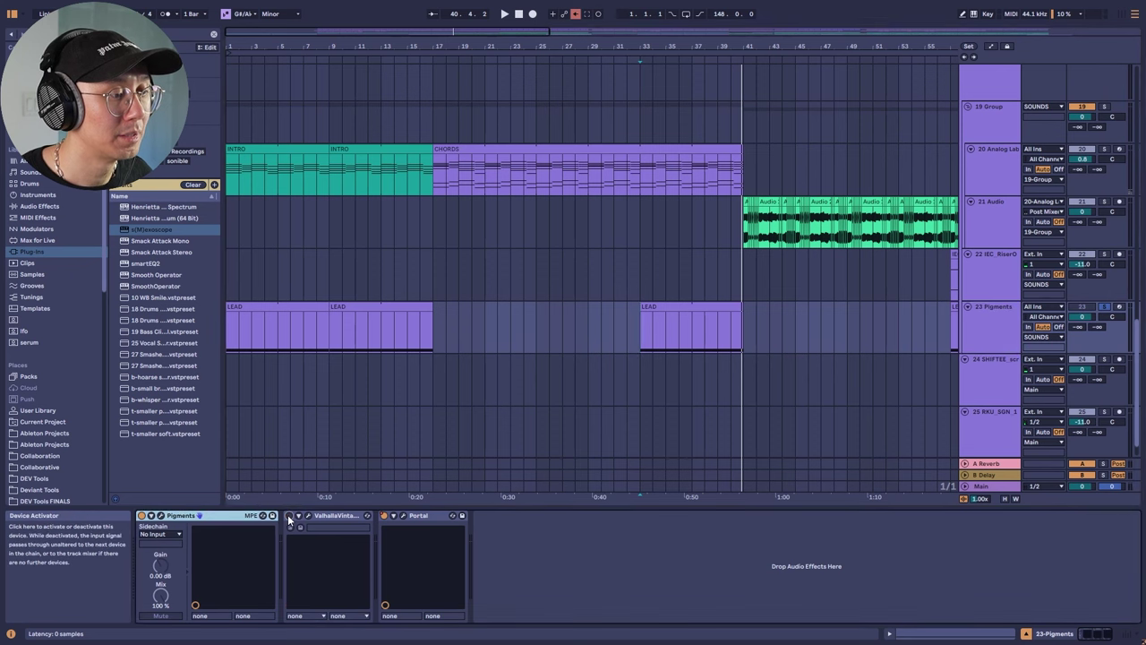
Compare the soloed lead with the Valhalla reverb and Portal each bypassed and reactivated, viewing Portal's 4th Dotted Shape Pan preset.
key(space)
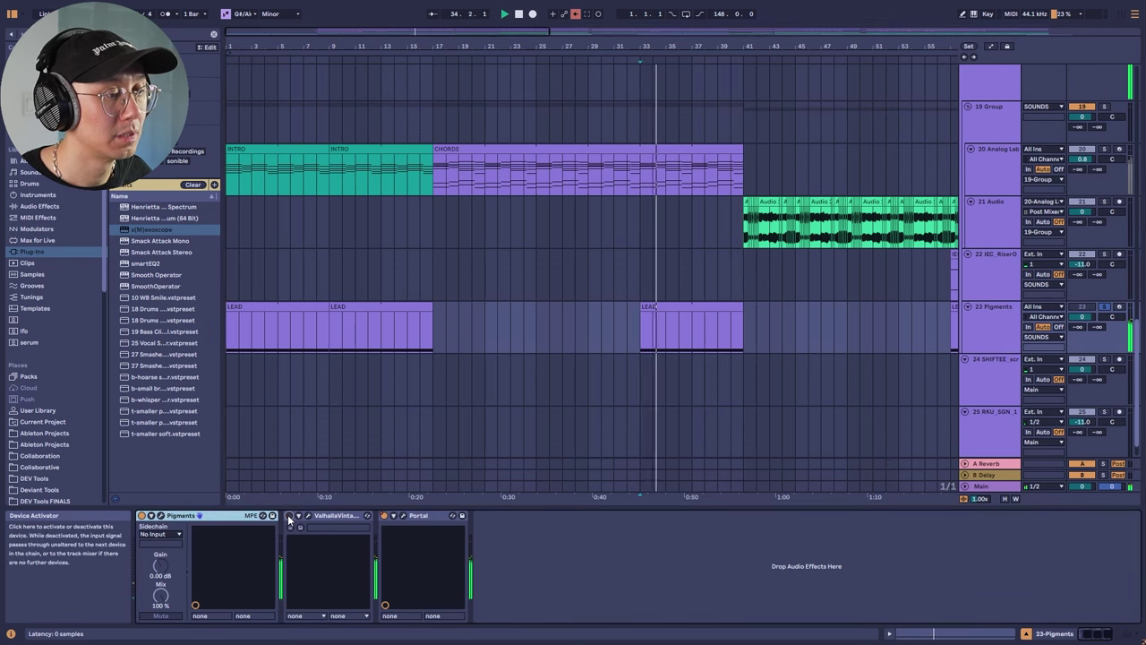
click(288, 517)
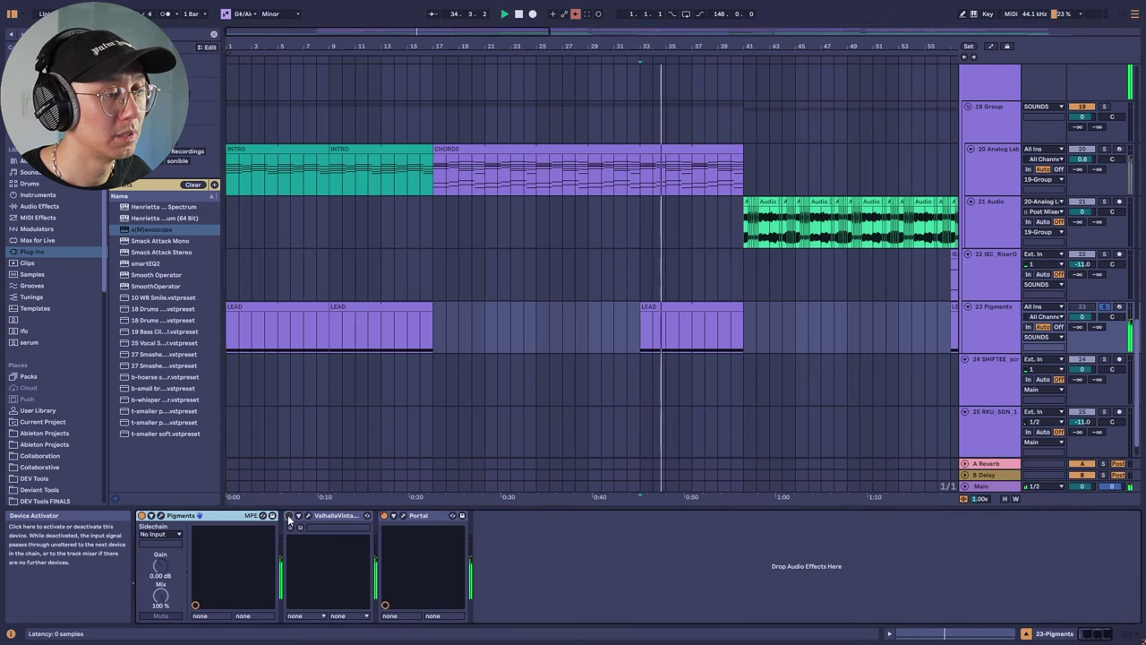
click(403, 515)
drag(492, 93, 493, 2)
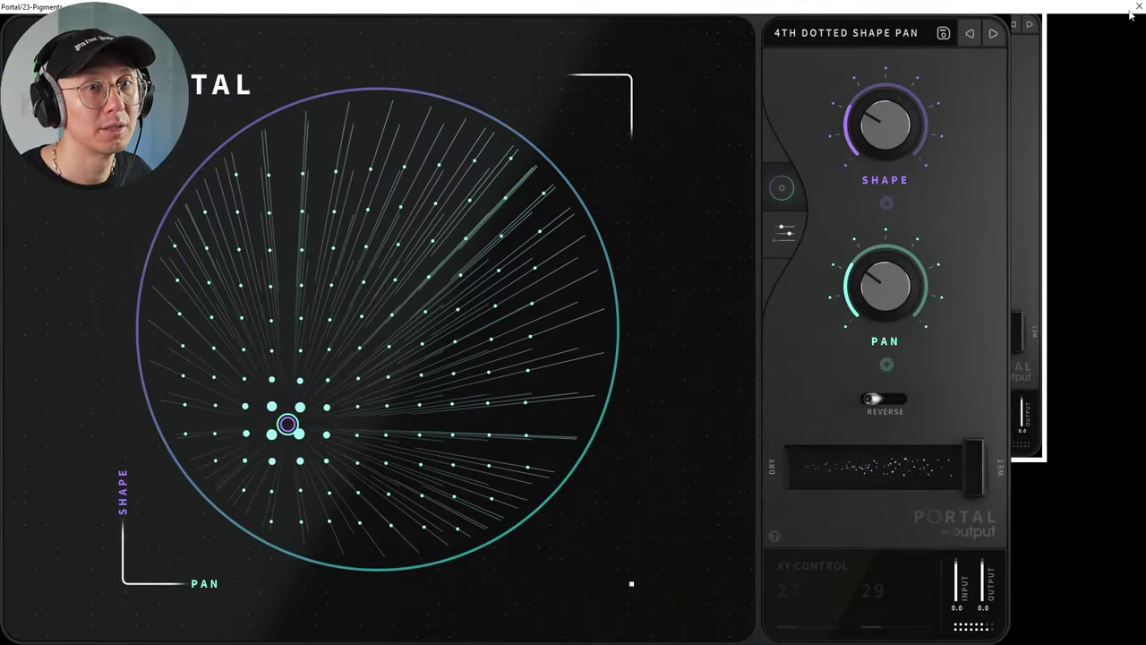
key(ctrl+alt+p)
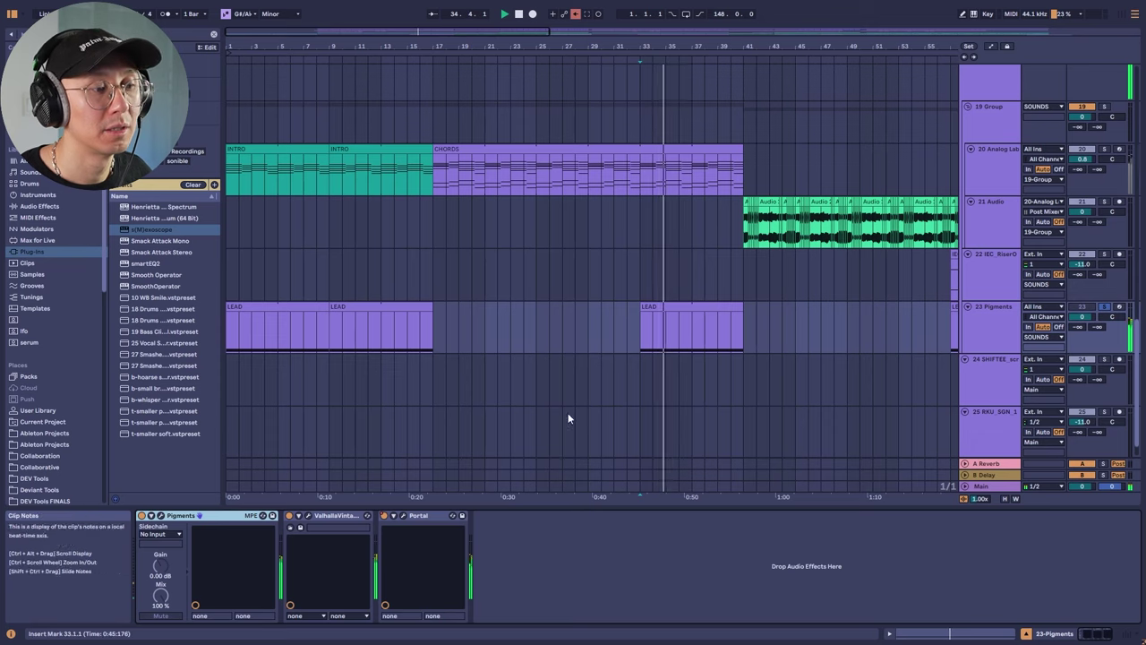
click(385, 517)
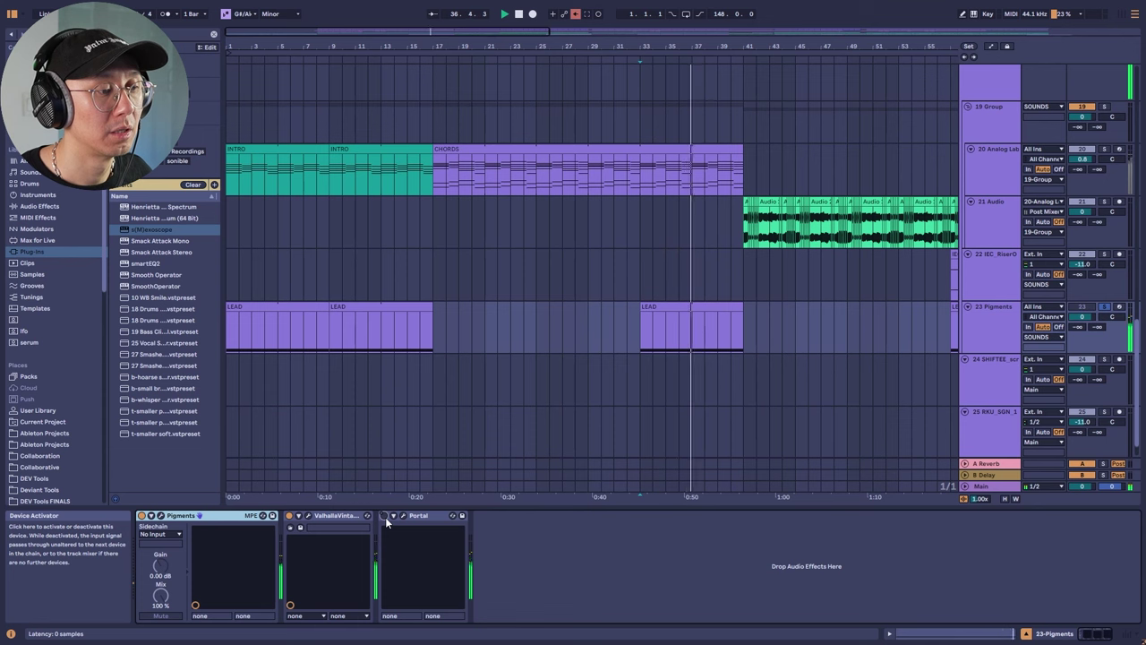
click(385, 517)
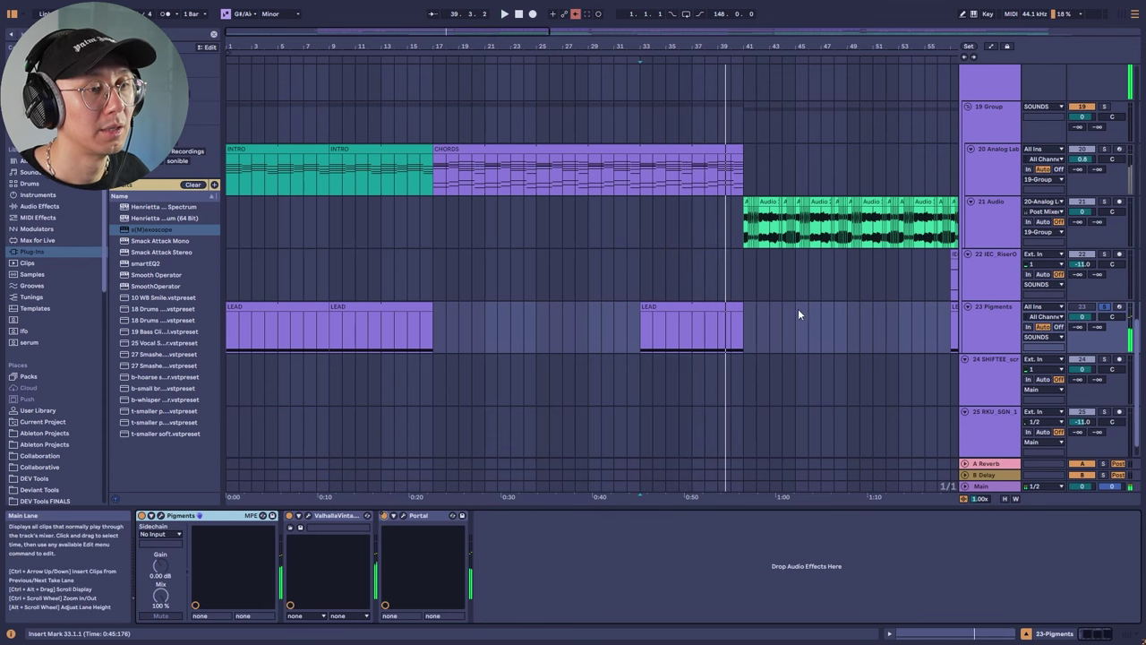
Open the bar 33 LEAD clip in an enlarged note editor and audition its A#3, F#4, D#4 and C#4 pitches.
double_click(641, 319)
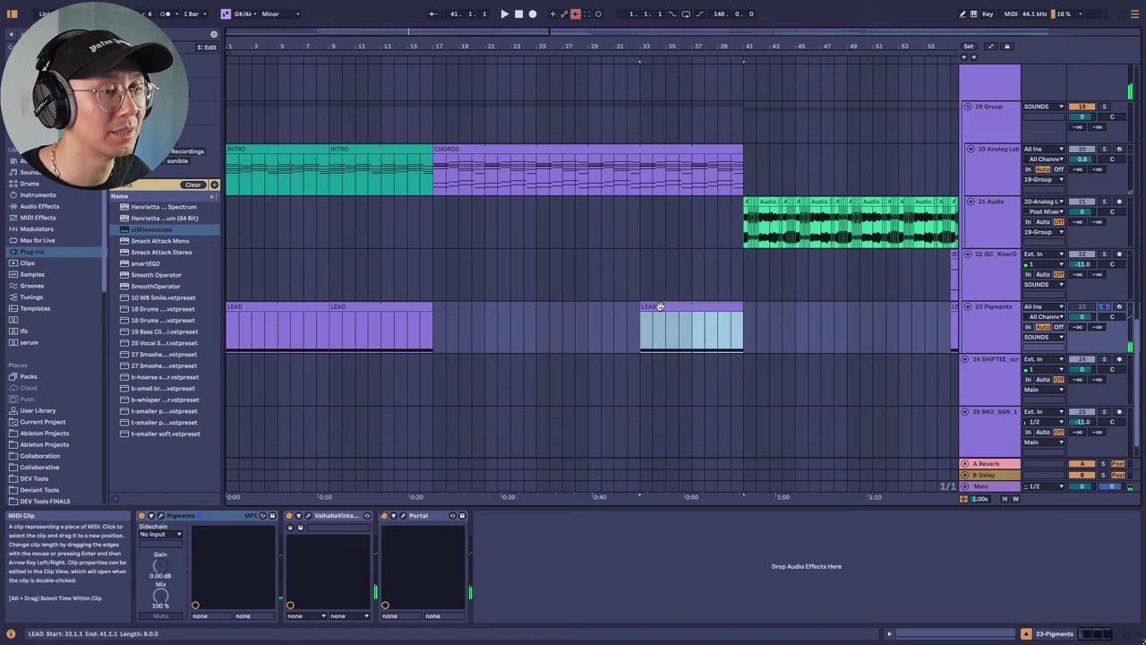
drag(441, 372, 437, 524)
drag(616, 384, 623, 347)
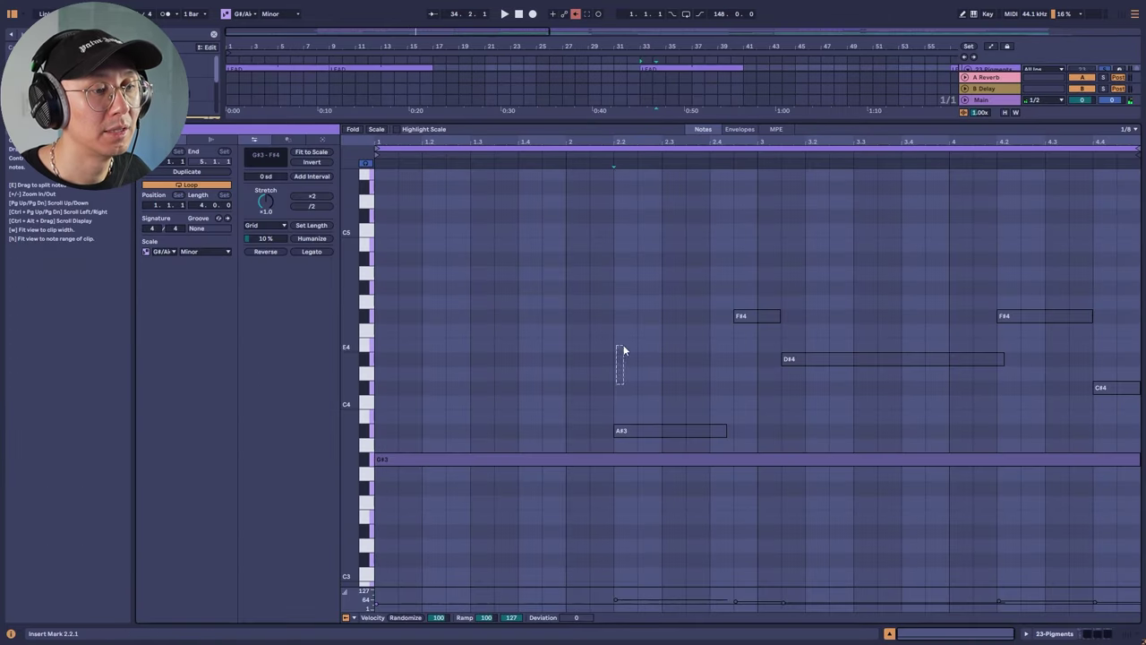
click(370, 432)
click(371, 318)
click(367, 359)
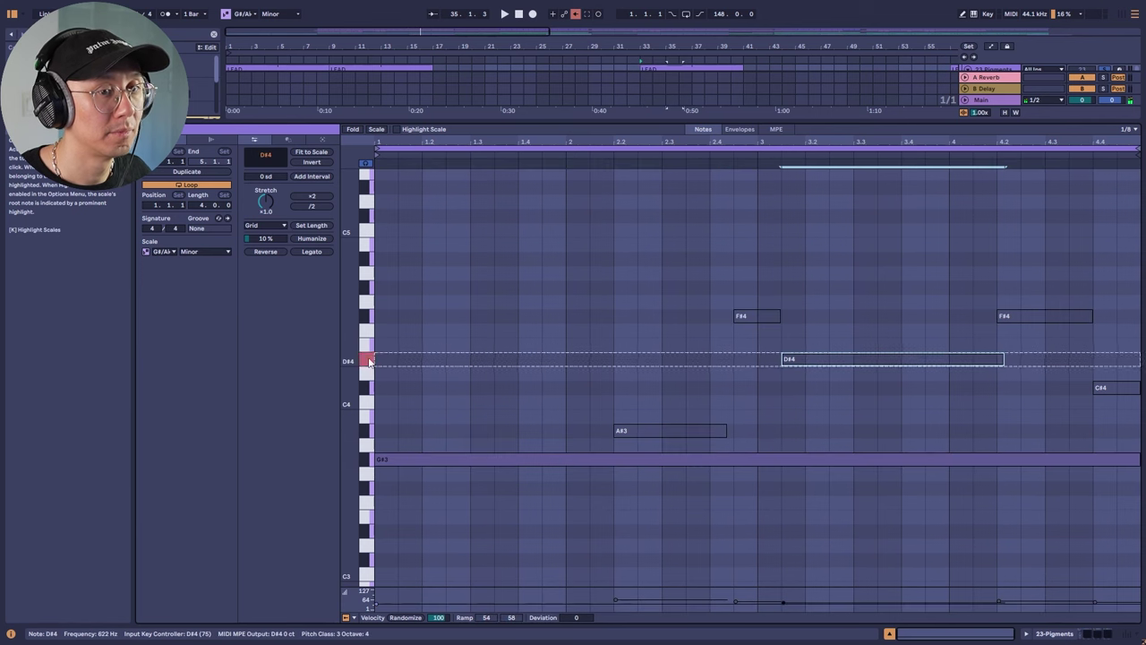
click(368, 317)
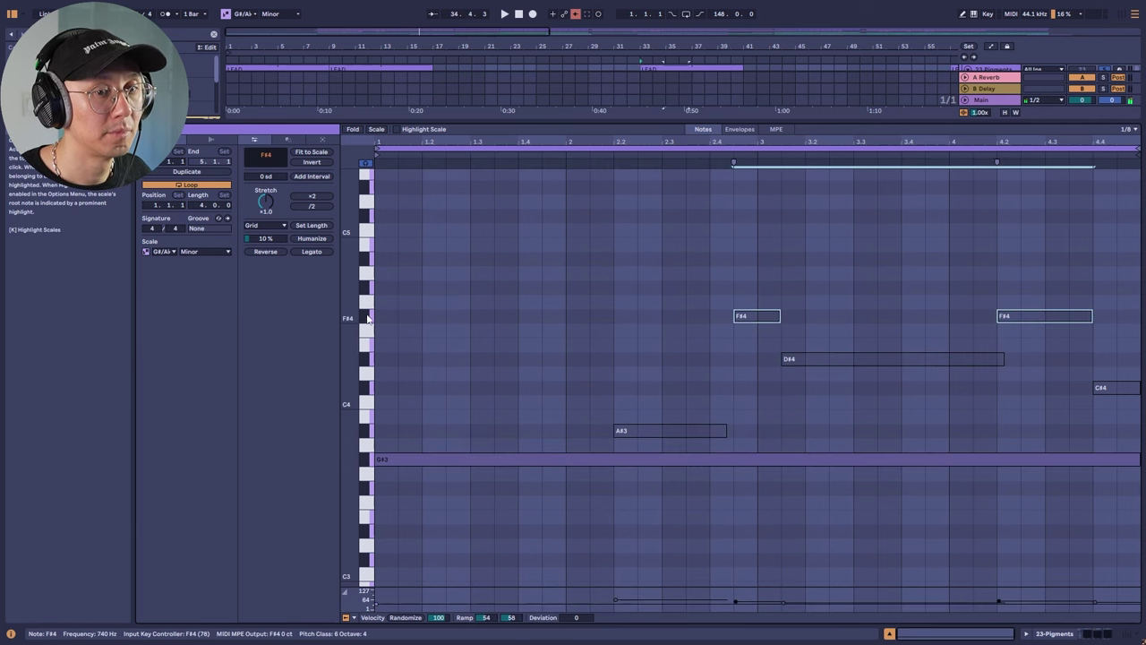
click(375, 409)
click(369, 392)
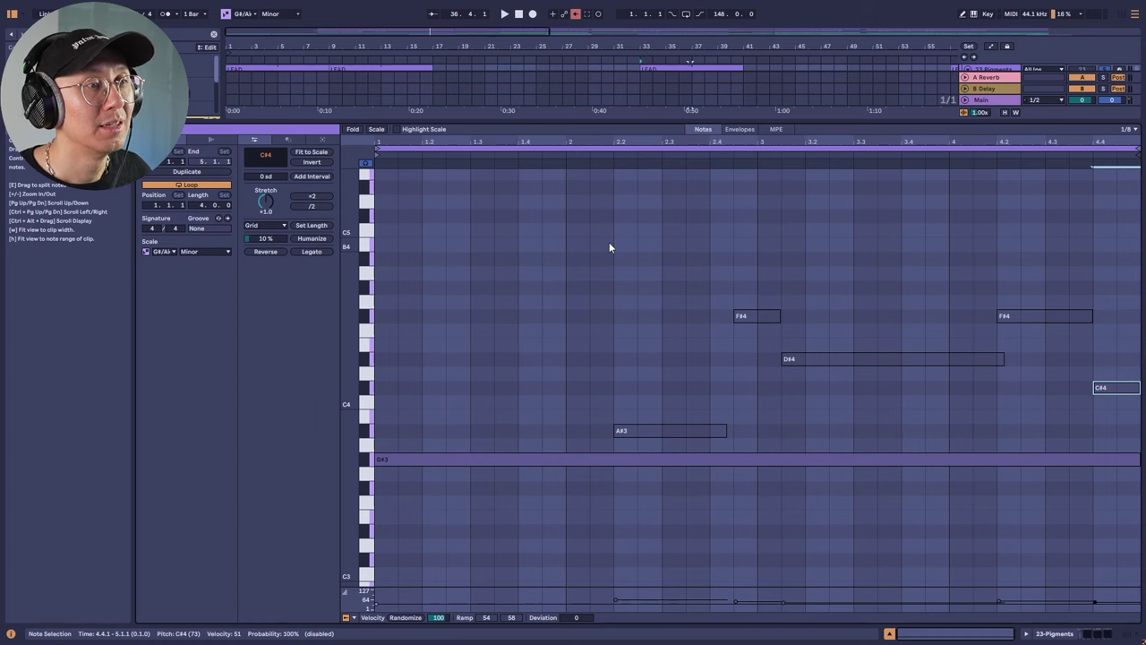
Close the LEAD clip's note editor and play the soloed lead in the arrangement from bar 33.
key(shift+Tab)
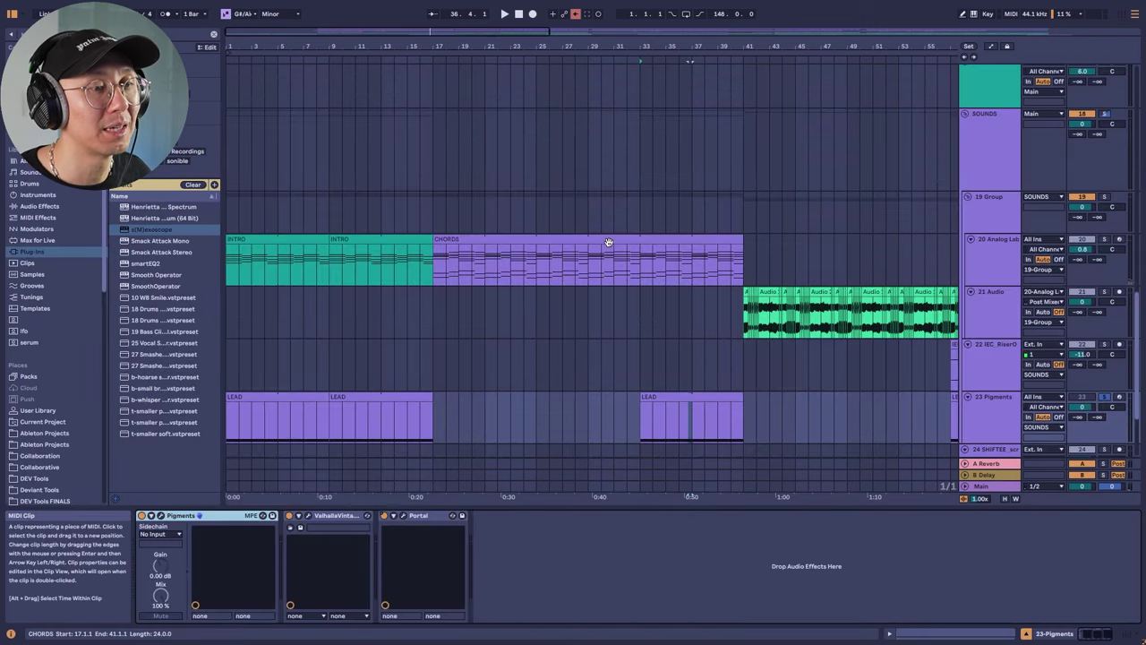
key(space)
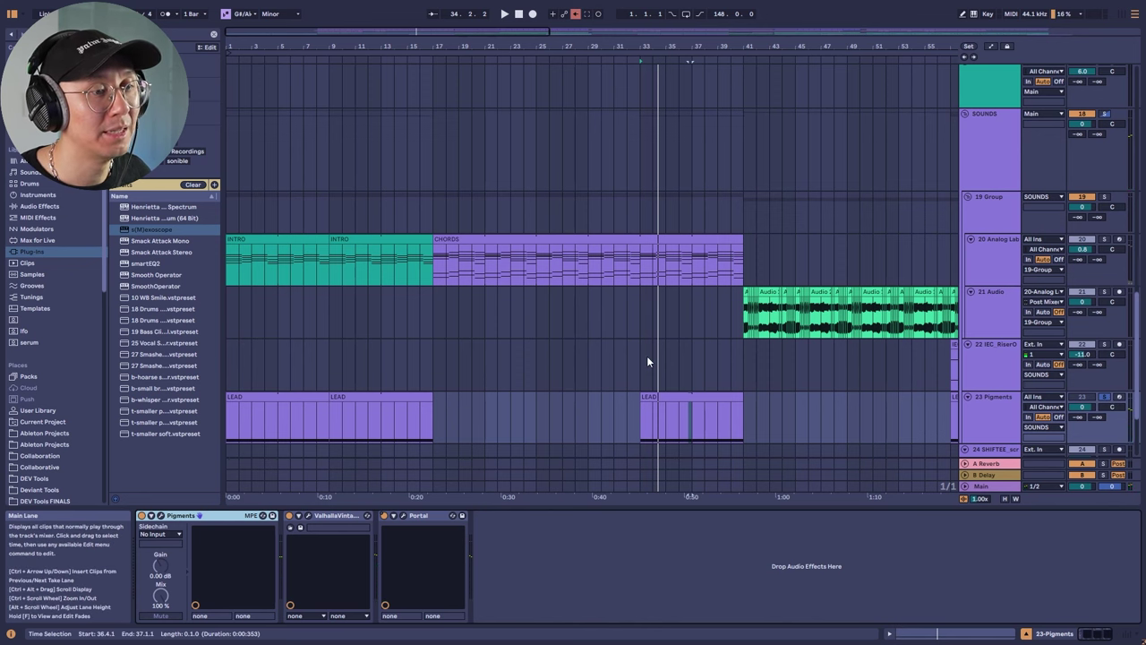
click(639, 428)
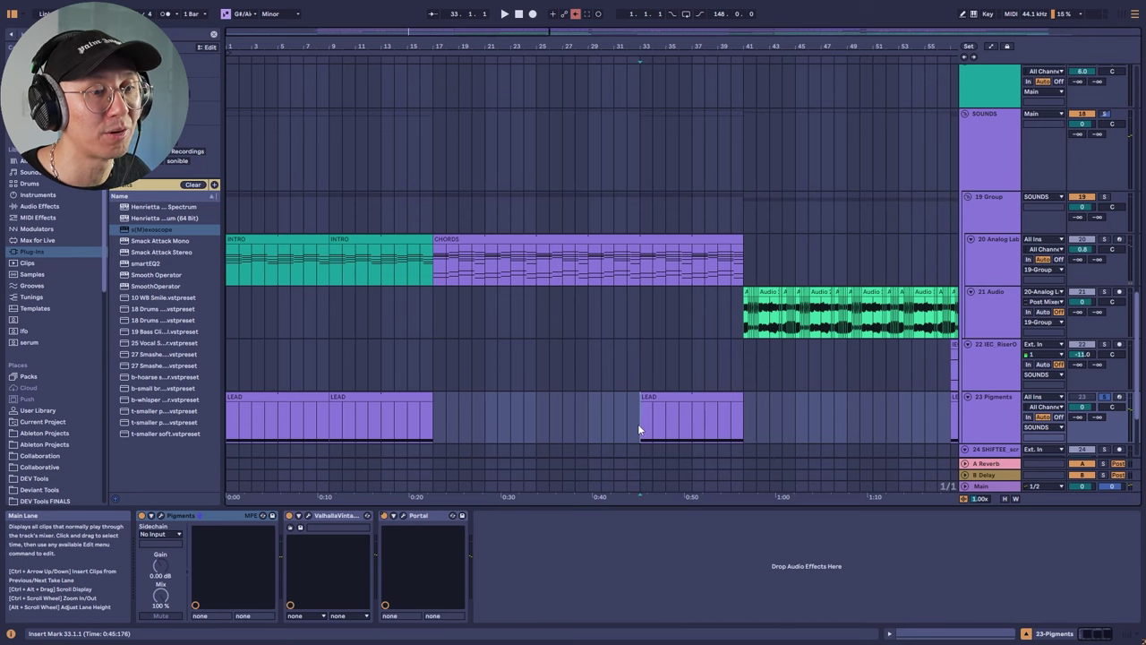
scroll(638, 428, down, 2)
key(space)
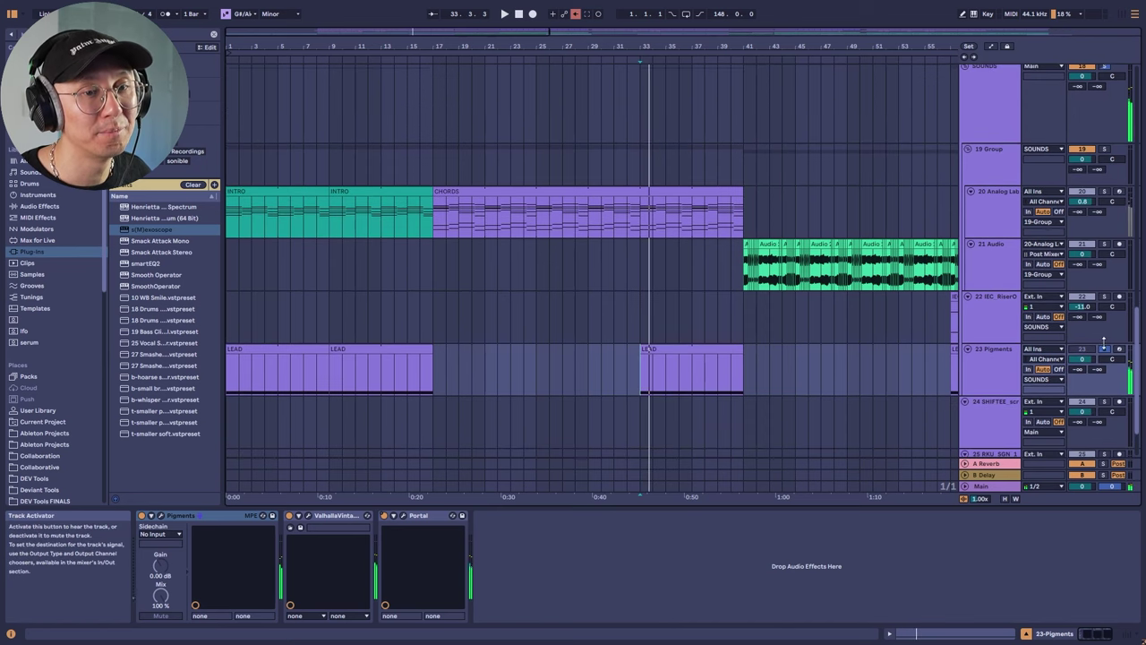
Reopen the LEAD clip, examine the pitch glides between its notes in the MPE view, and play the phrase.
double_click(674, 358)
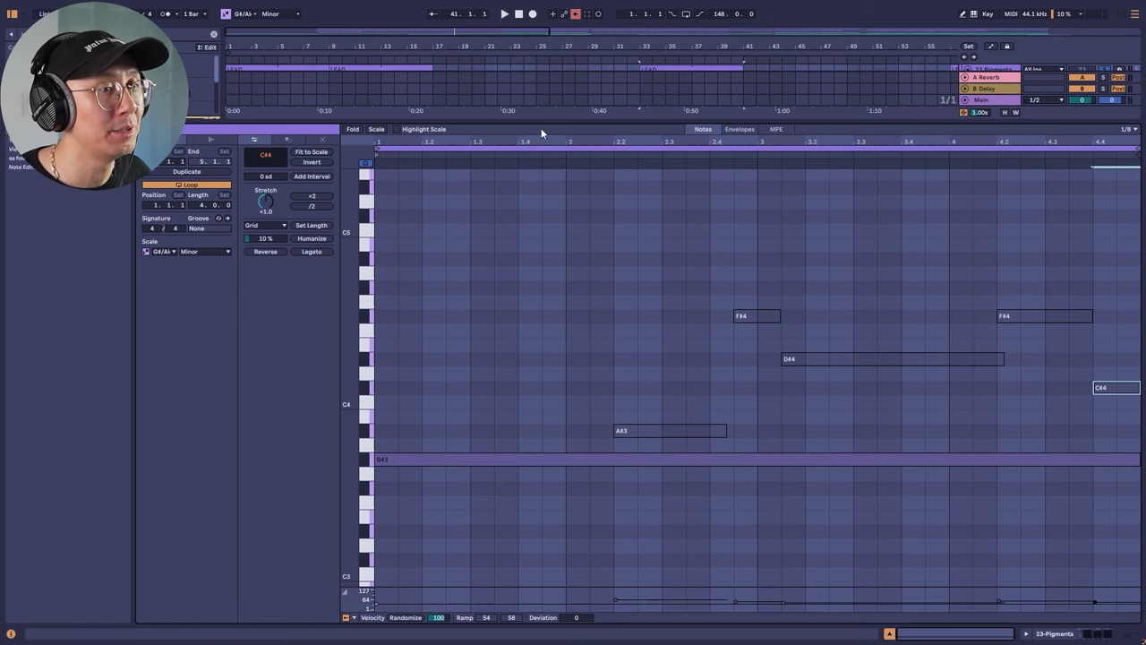
click(776, 128)
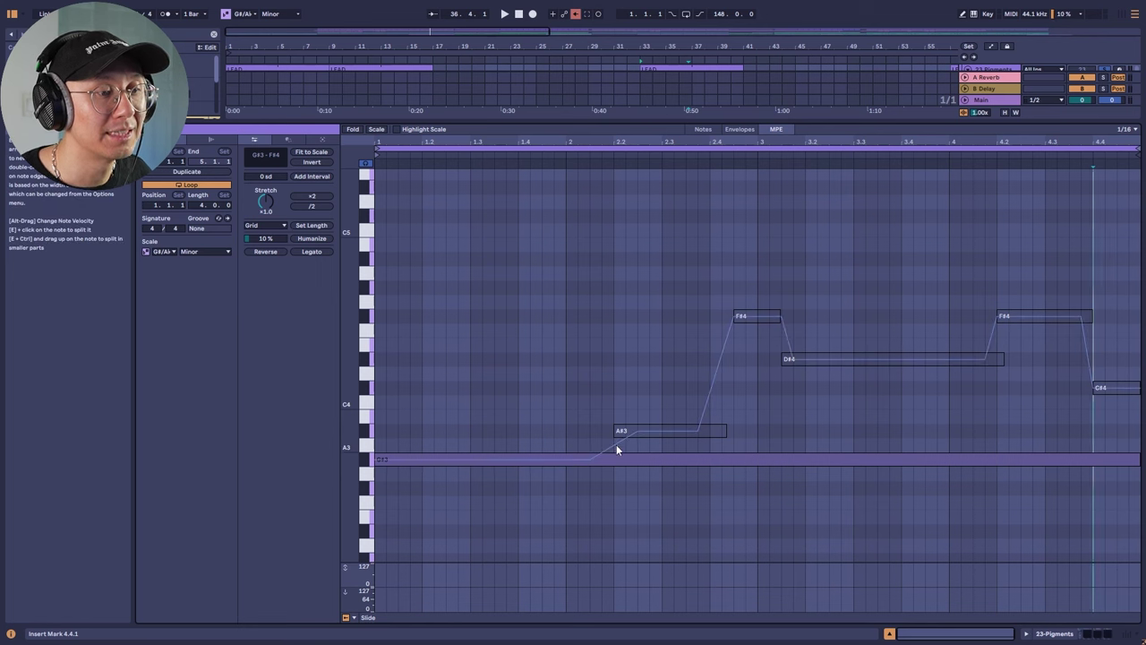
key(space)
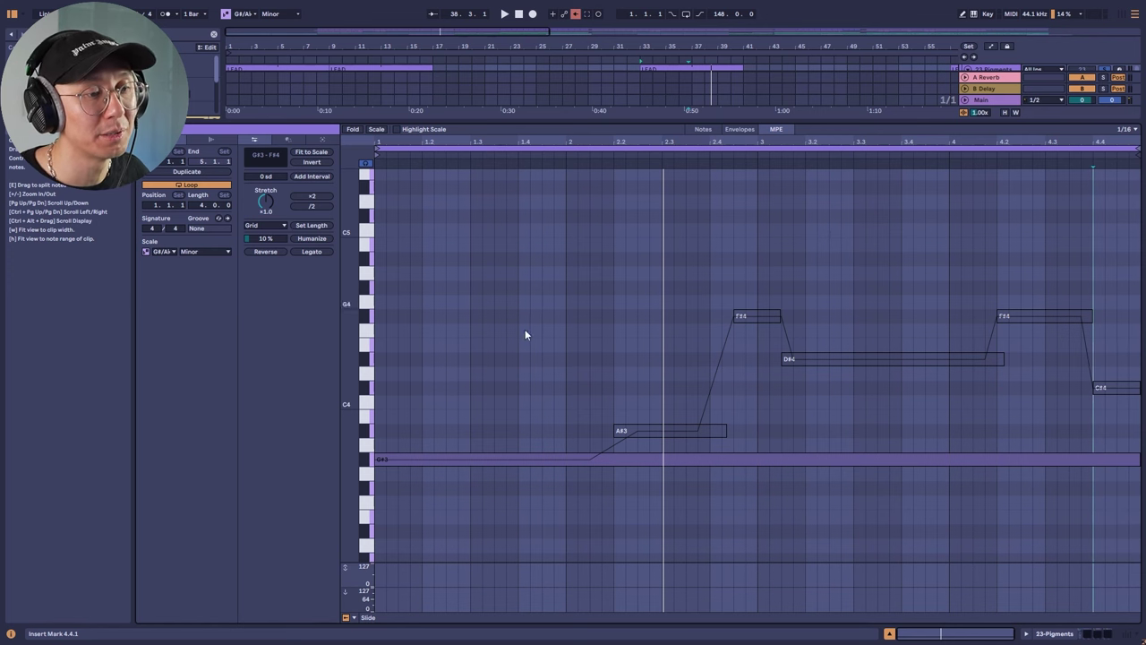
key(space)
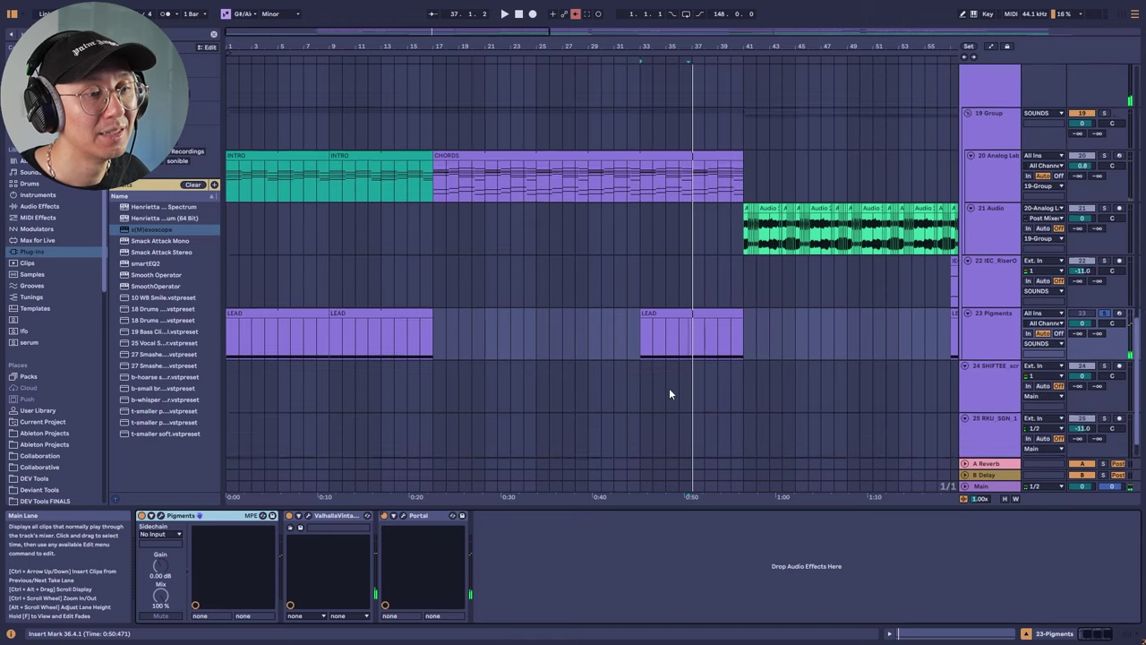
Select the SOUNDS group, inspect its Filter M12 in the plug-in window, and close the window.
scroll(669, 387, up, 10)
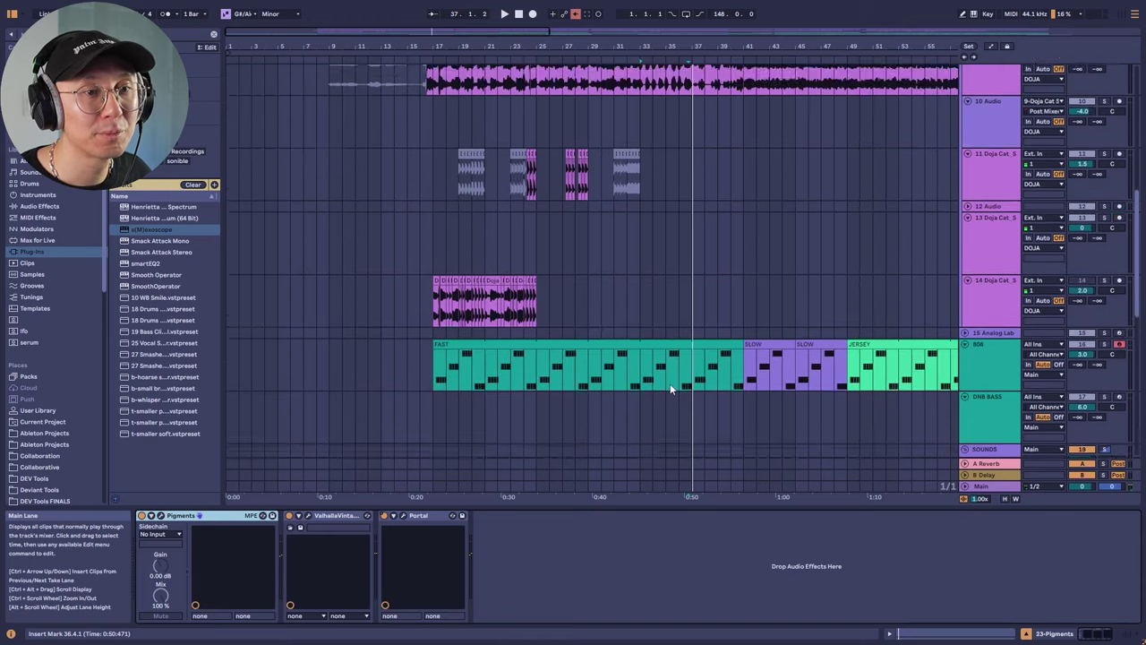
scroll(669, 383, down, 10)
click(981, 142)
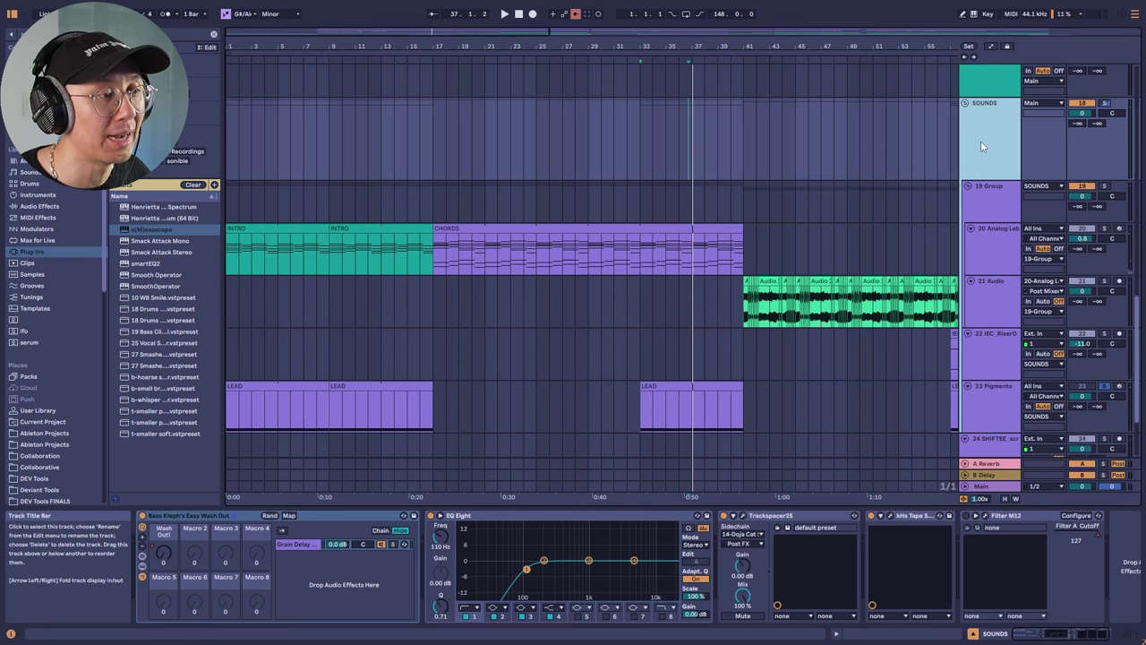
scroll(621, 414, down, 1)
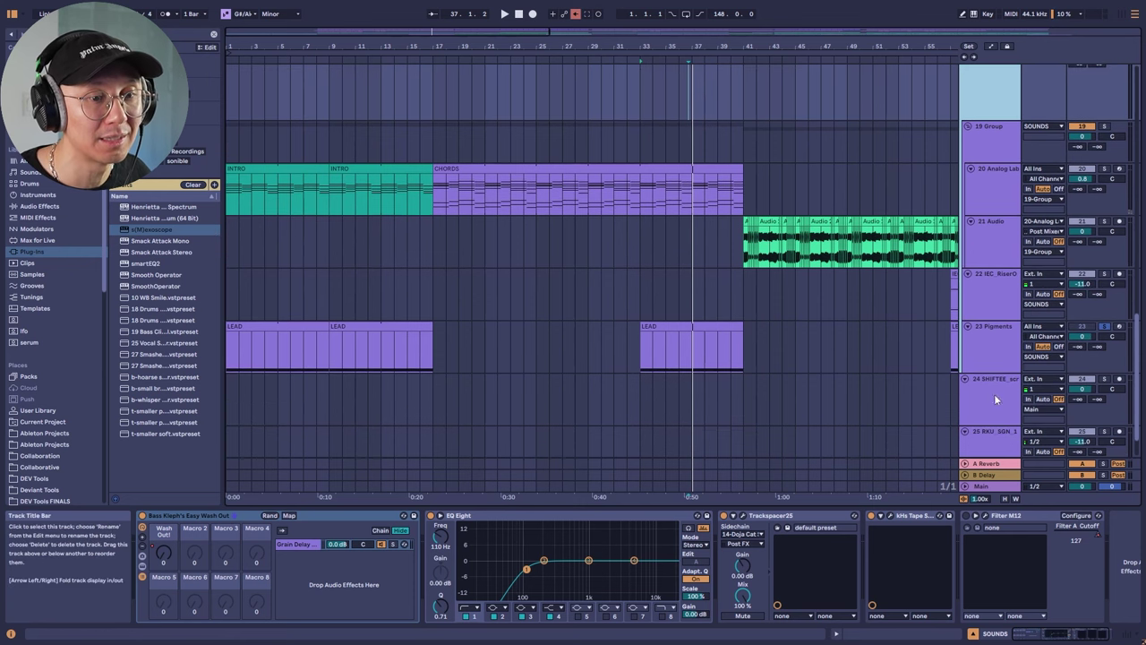
click(969, 519)
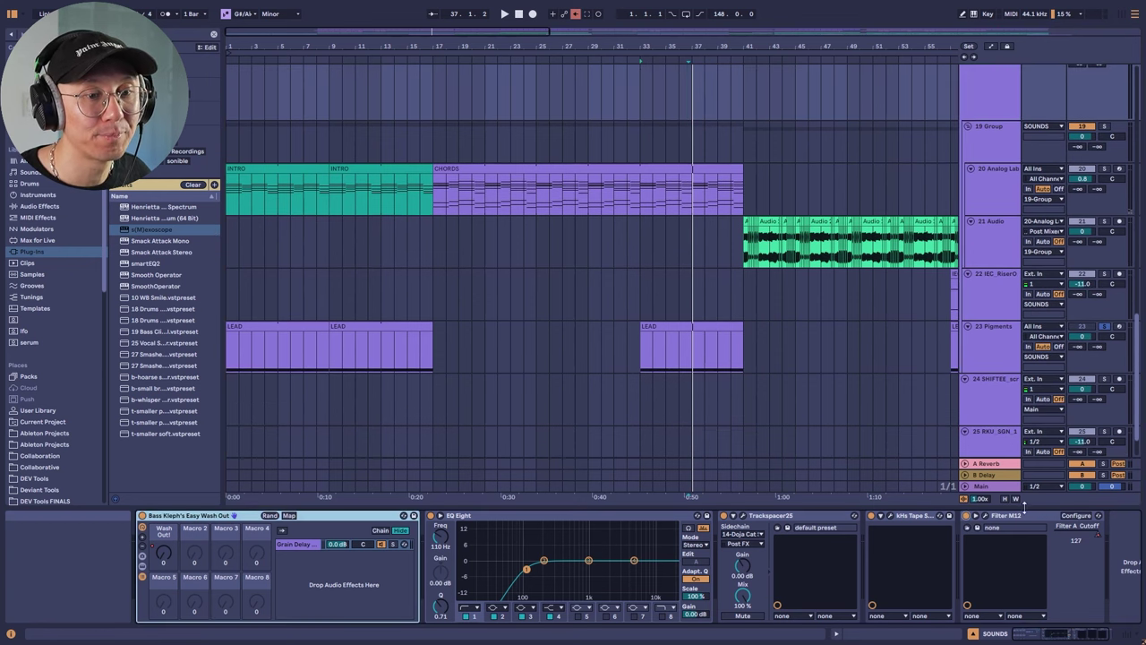
click(986, 520)
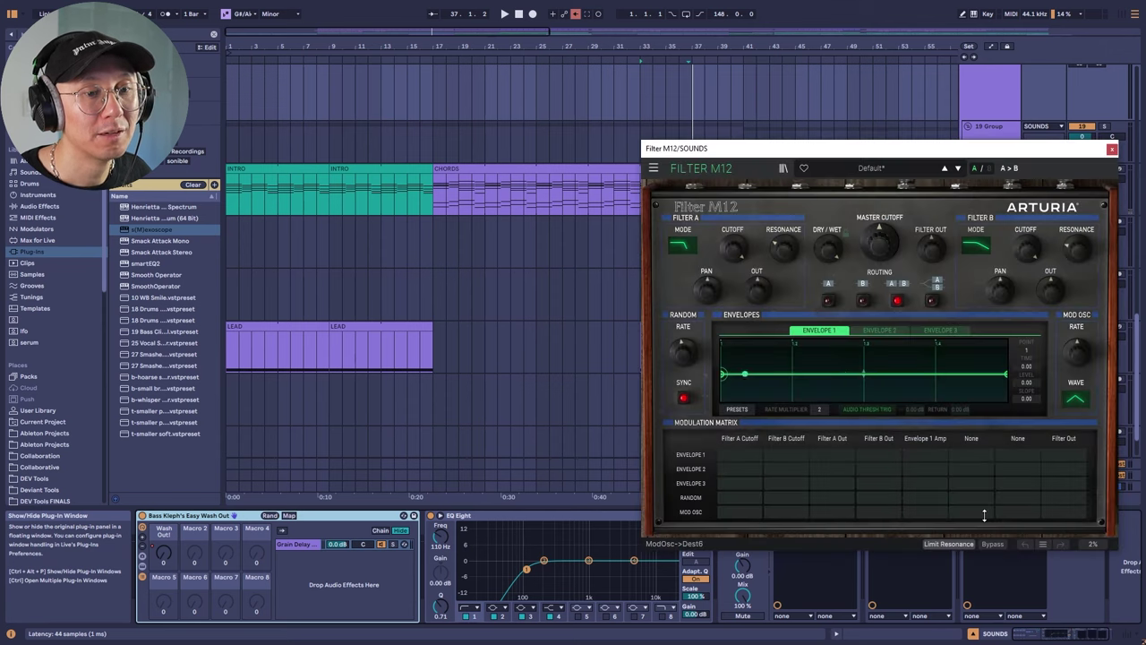
drag(1119, 152, 841, 126)
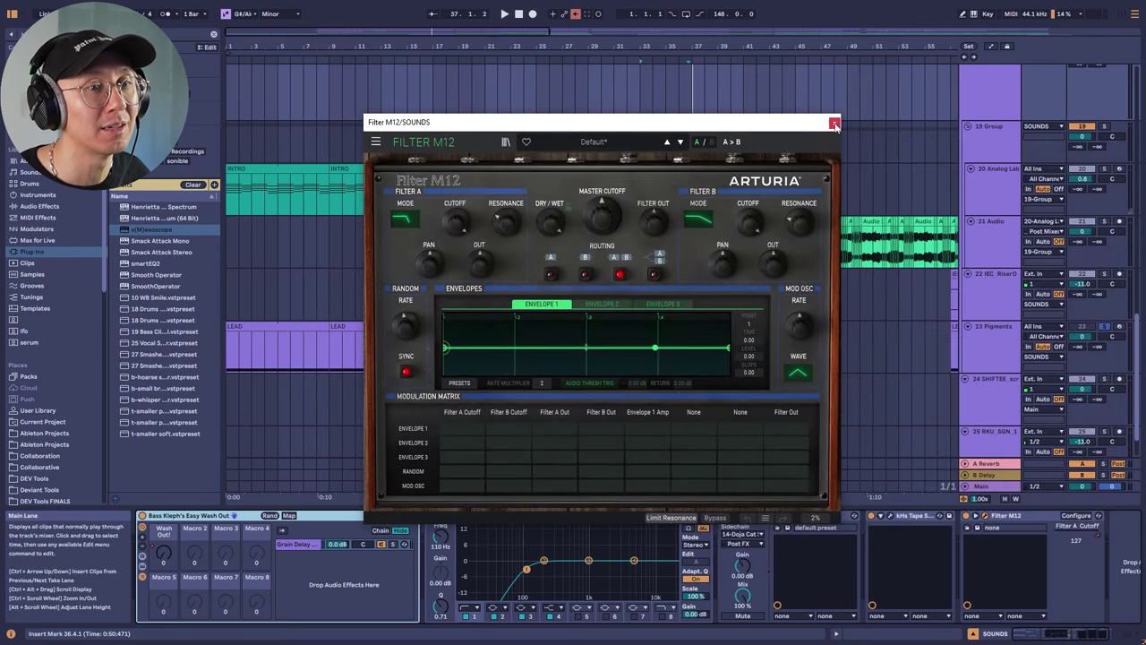
click(834, 125)
Show the automation lanes and play the SOUNDS group's Filter A Cutoff automation from bar 17.
click(991, 46)
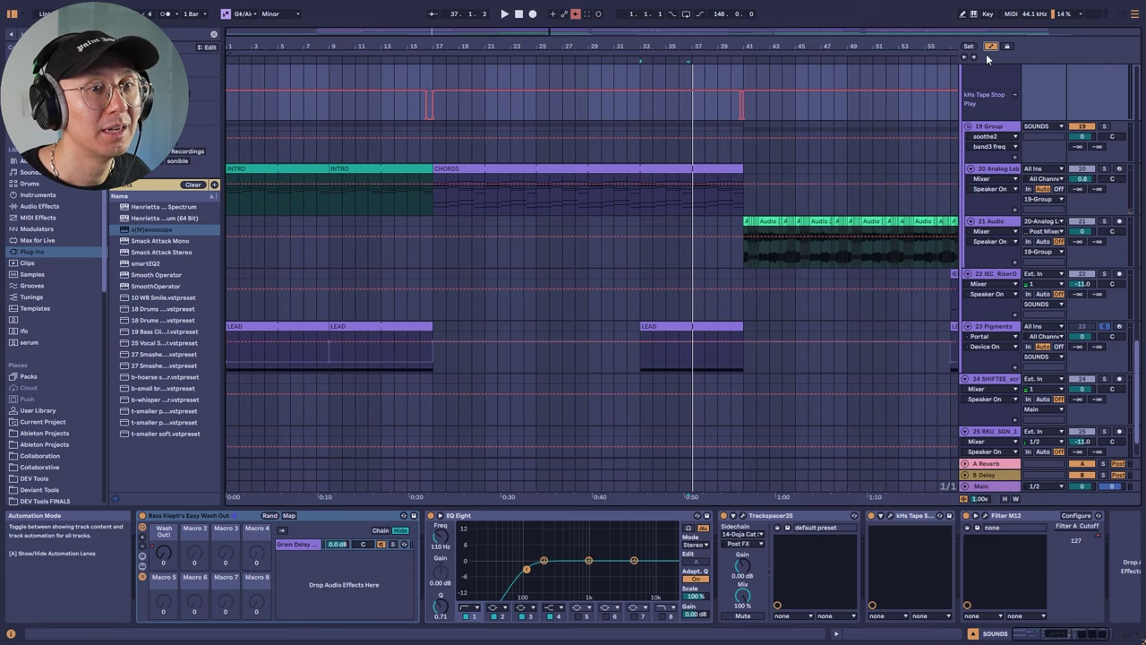
scroll(991, 225, up, 5)
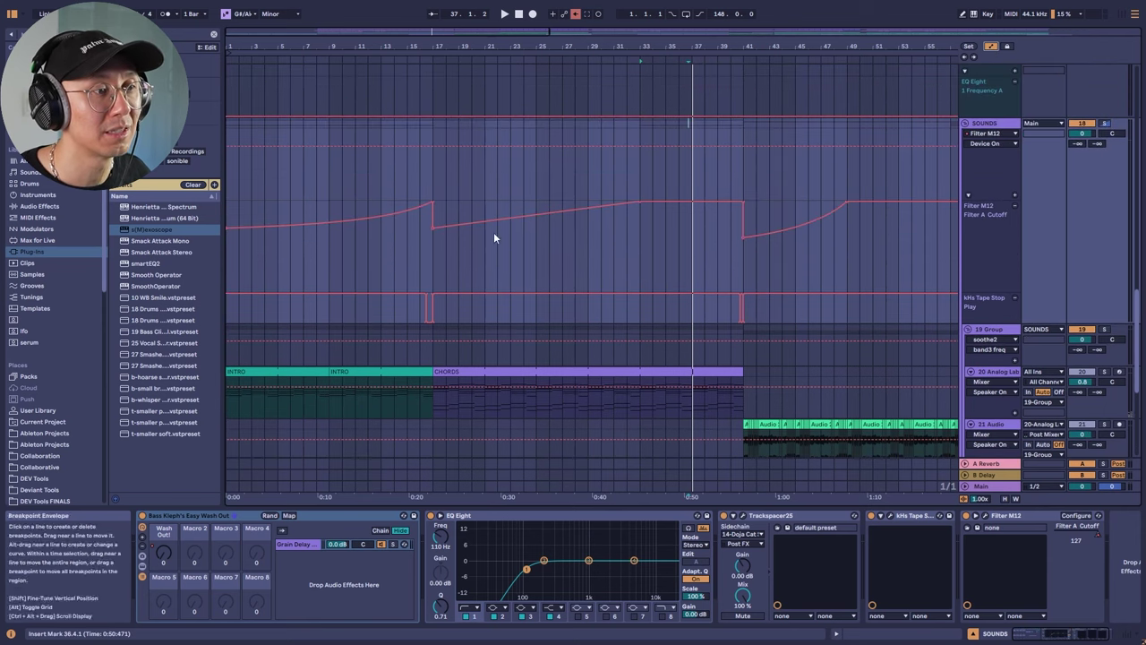
click(435, 258)
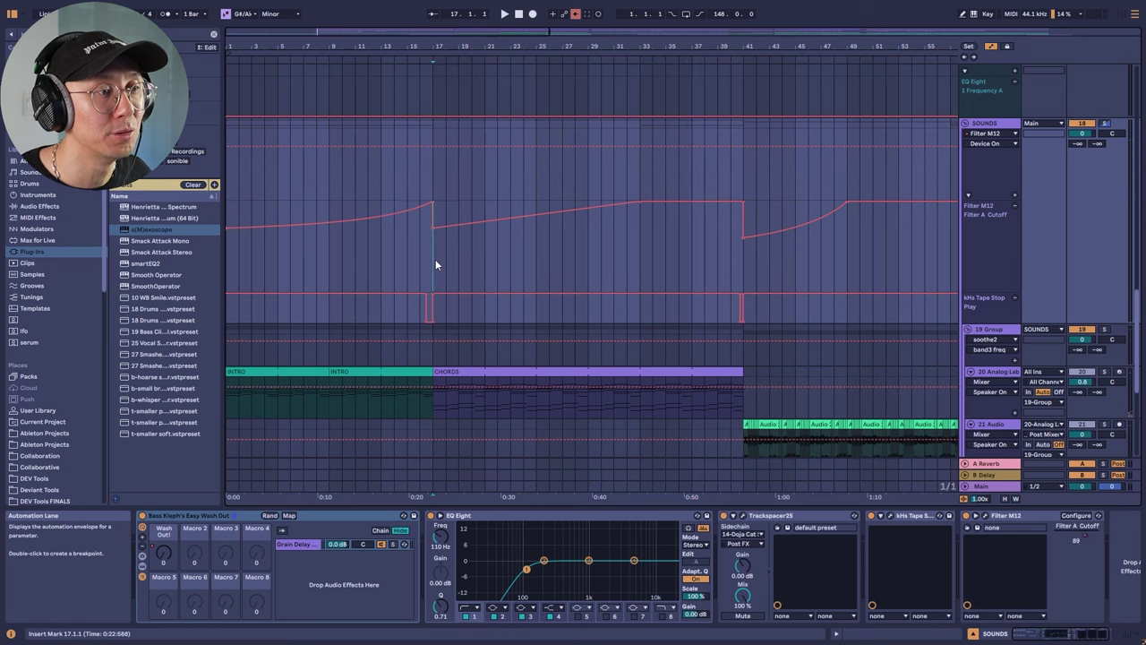
key(space)
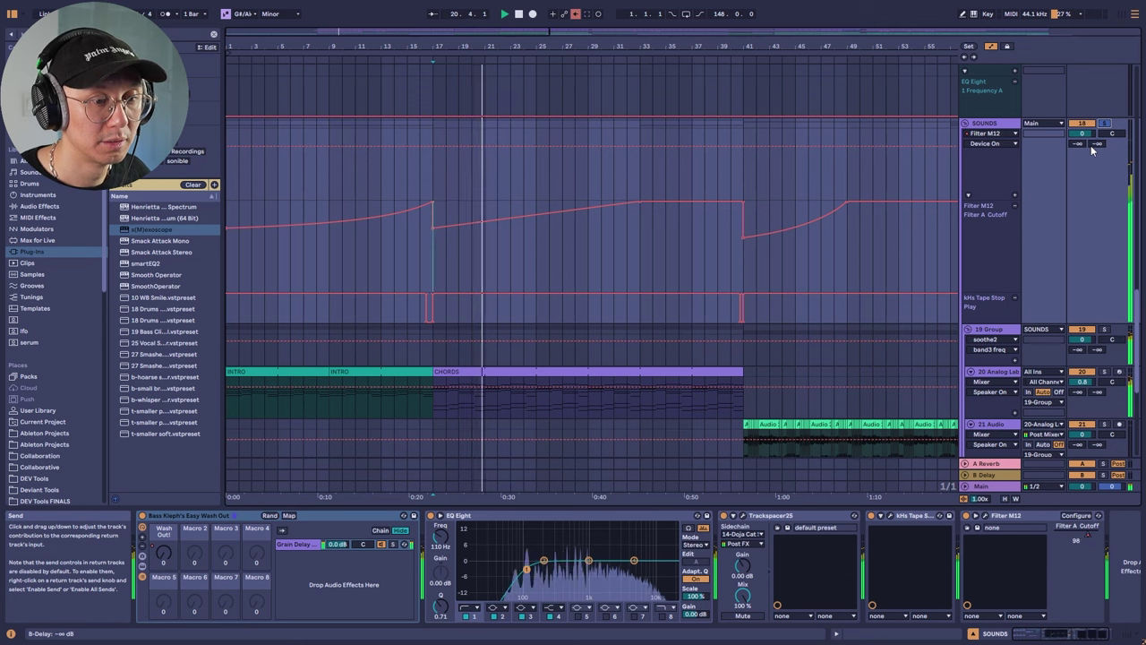
Stop playback, place the insert mark at bar 40, and inspect the SOUNDS group's kHs Tape Stop in its plug-in window.
key(space)
click(729, 257)
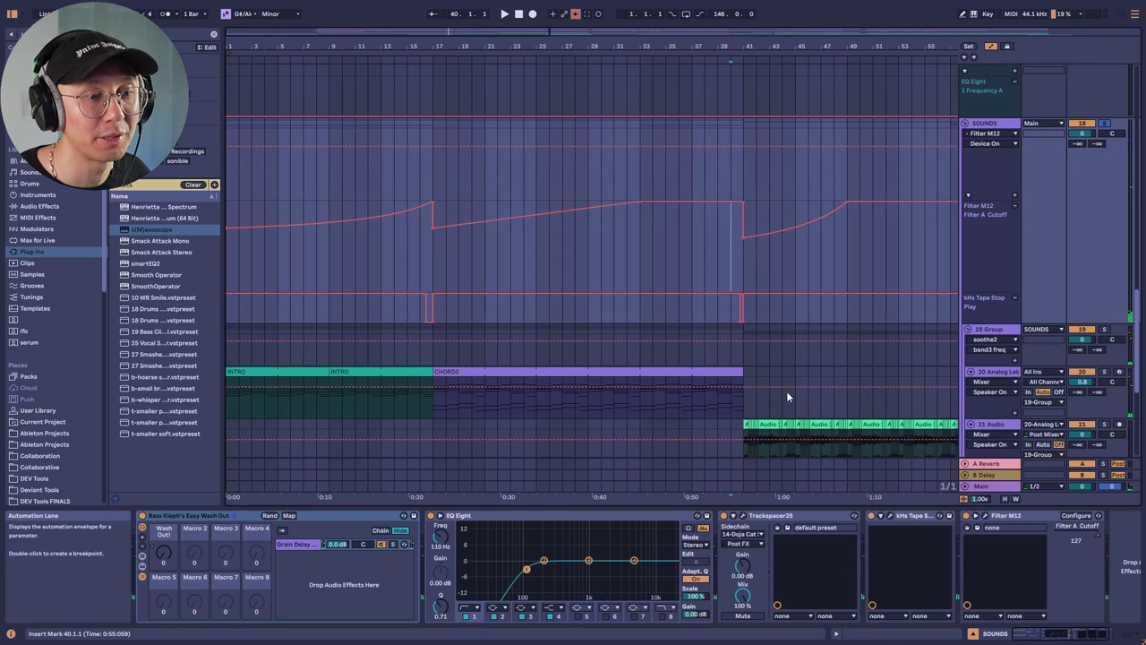
click(887, 522)
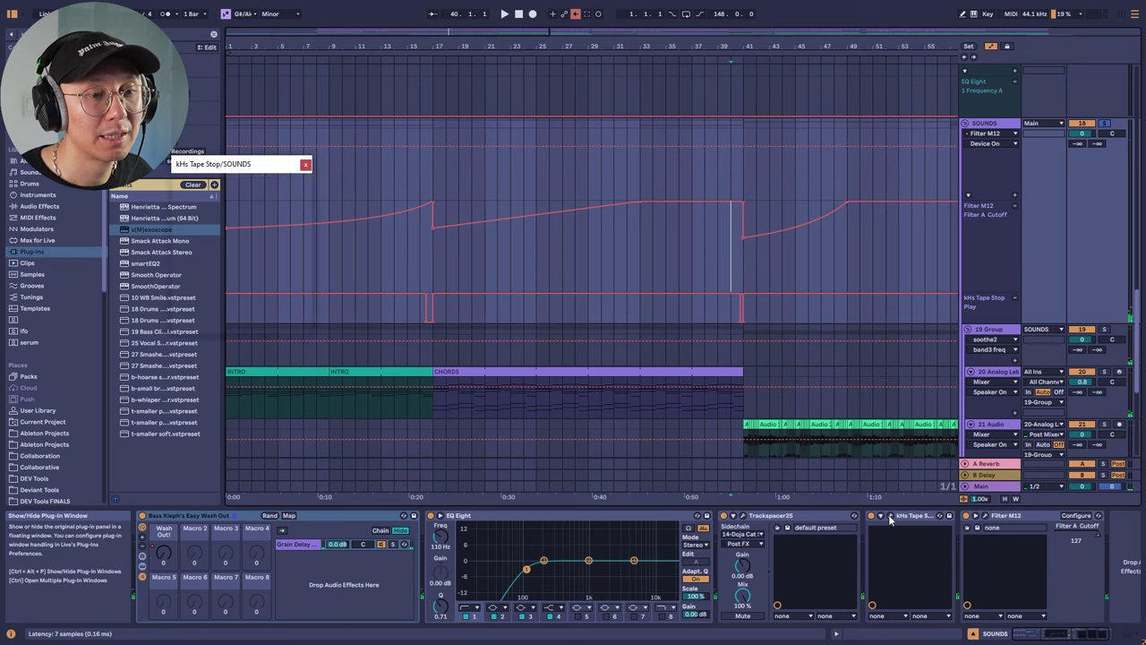
drag(231, 172, 638, 206)
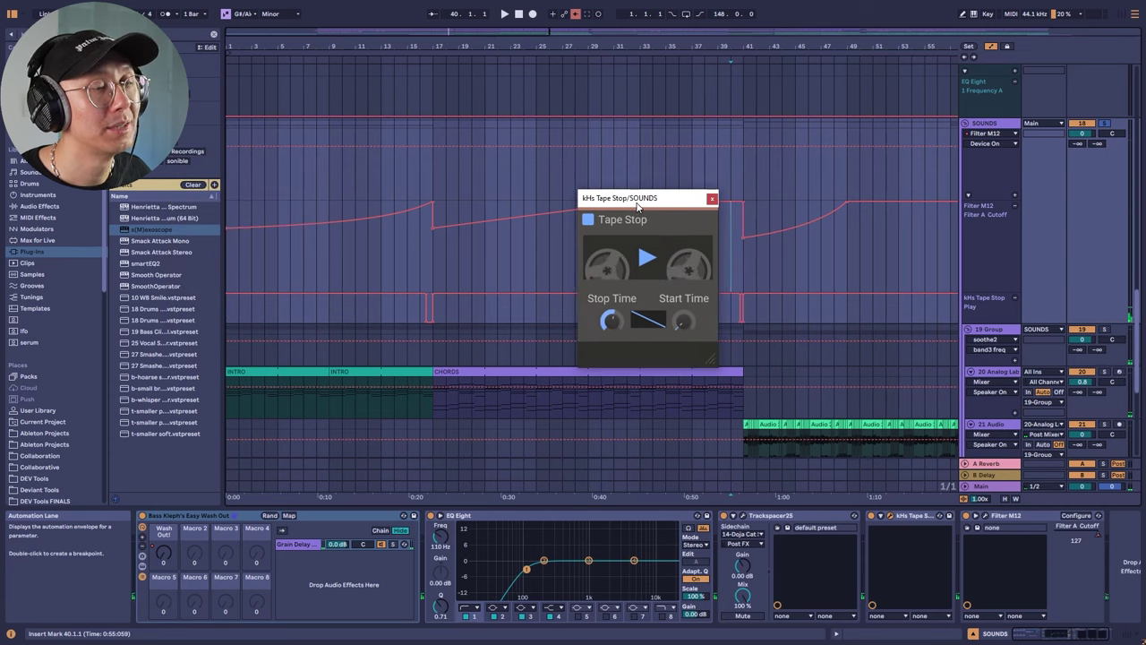
click(712, 200)
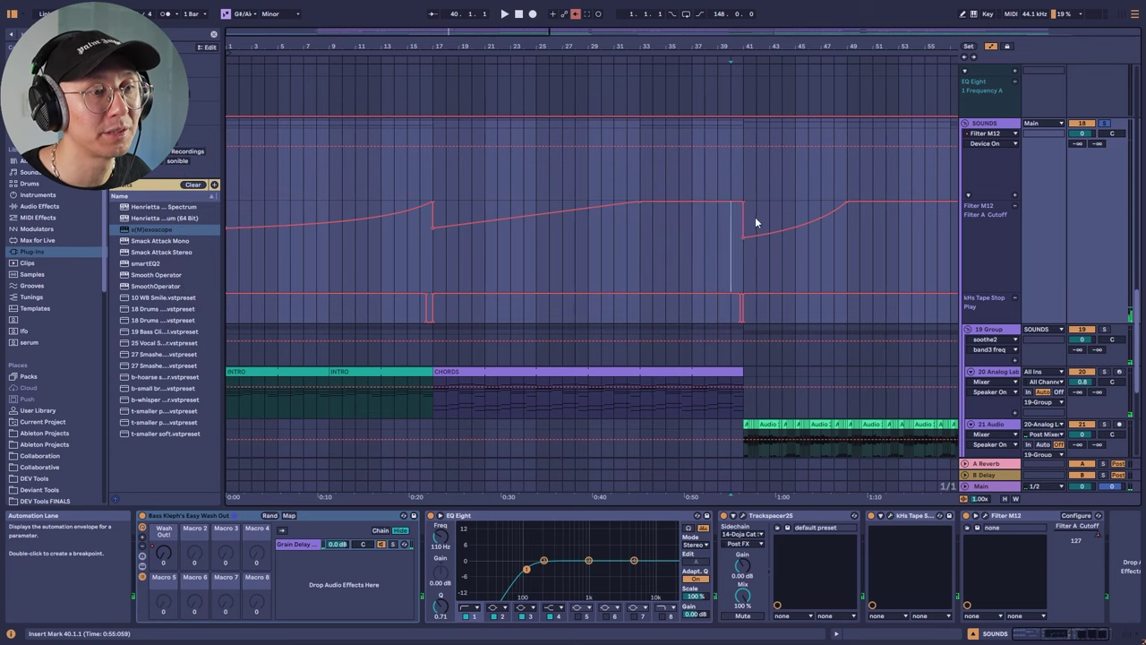
Play the tape stop transition from bar 40, unsolo the SOUNDS group, and hide the automation lanes.
key(space)
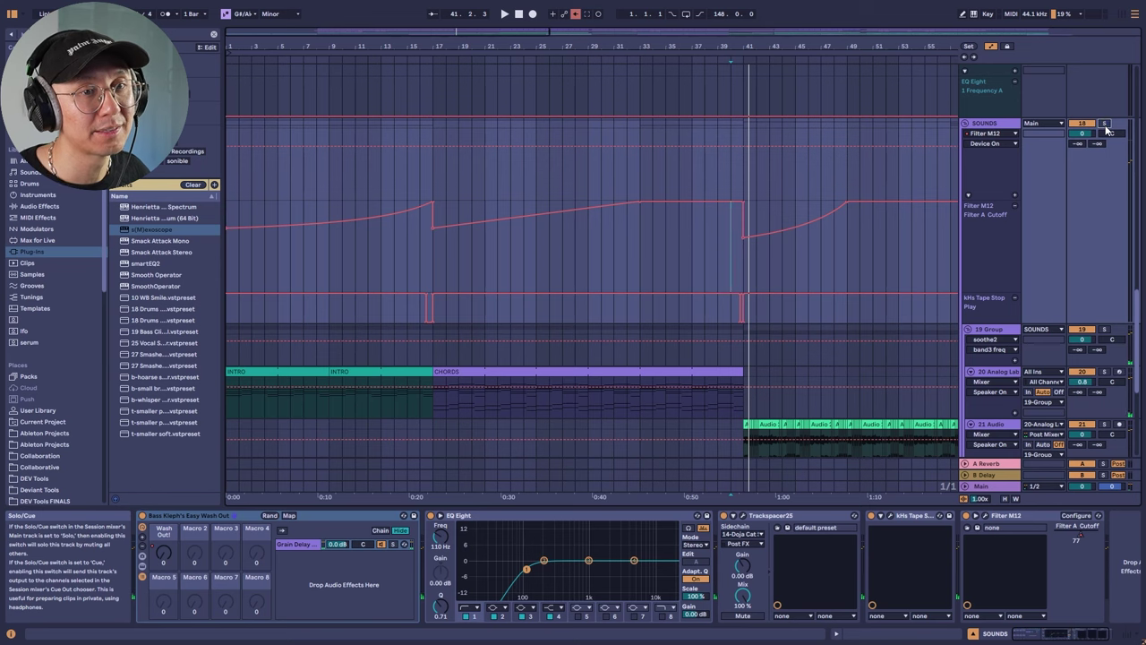
key(space)
scroll(985, 81, up, 2)
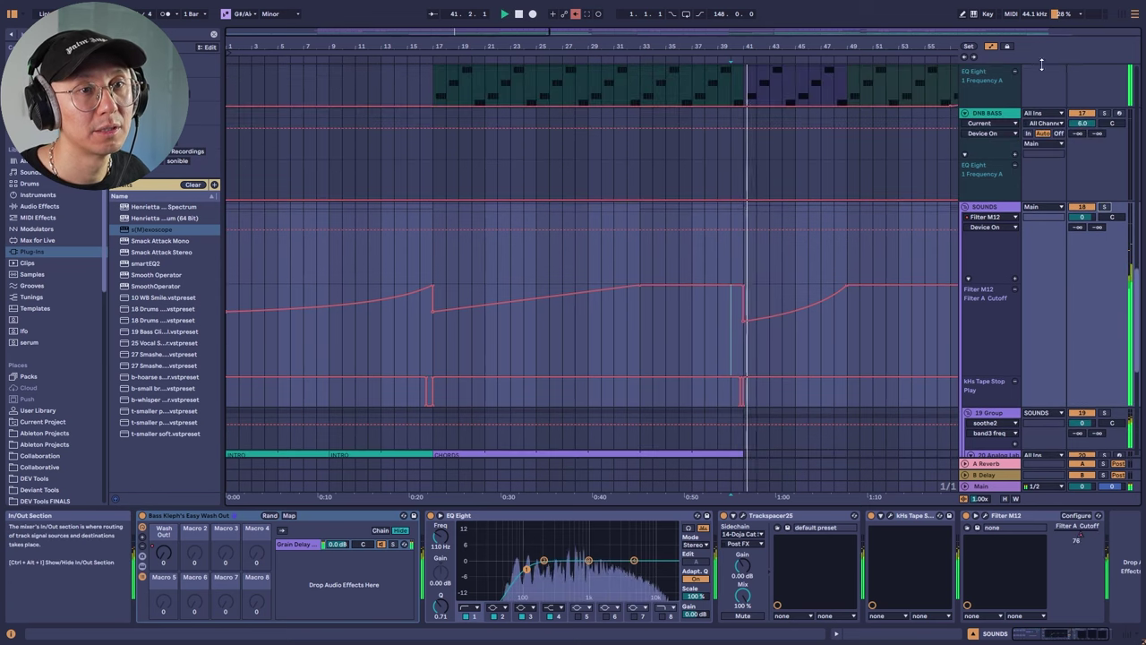
click(991, 47)
key(space)
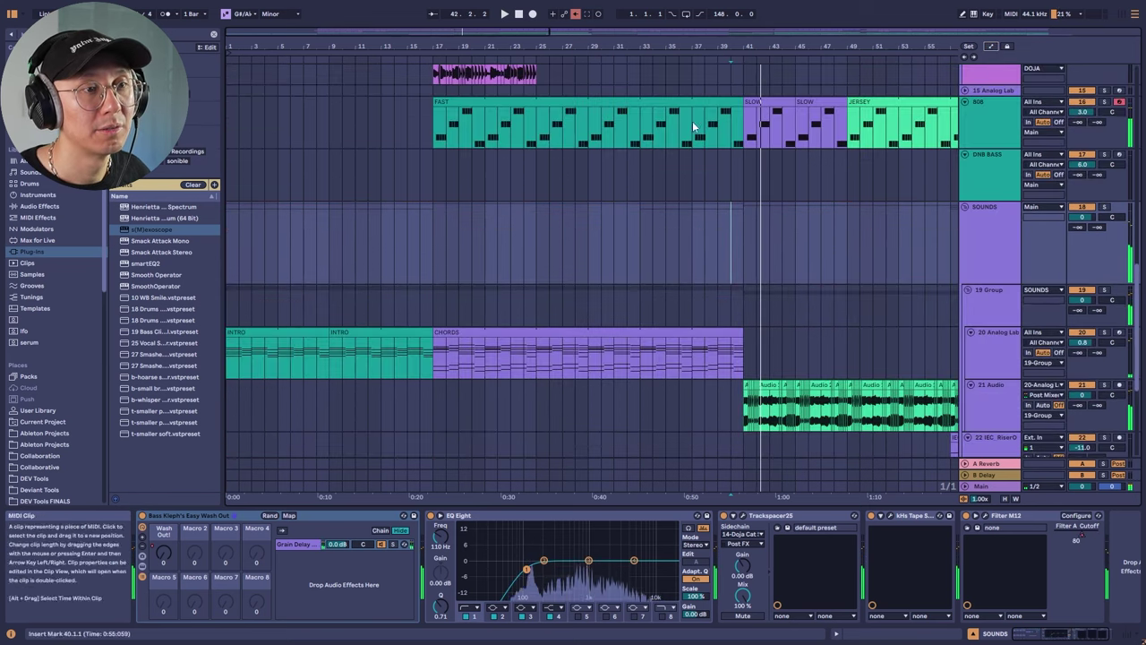
Select bars 17 to 41 from the SOUNDS group downward and survey the sections of the whole arrangement.
key(minus)
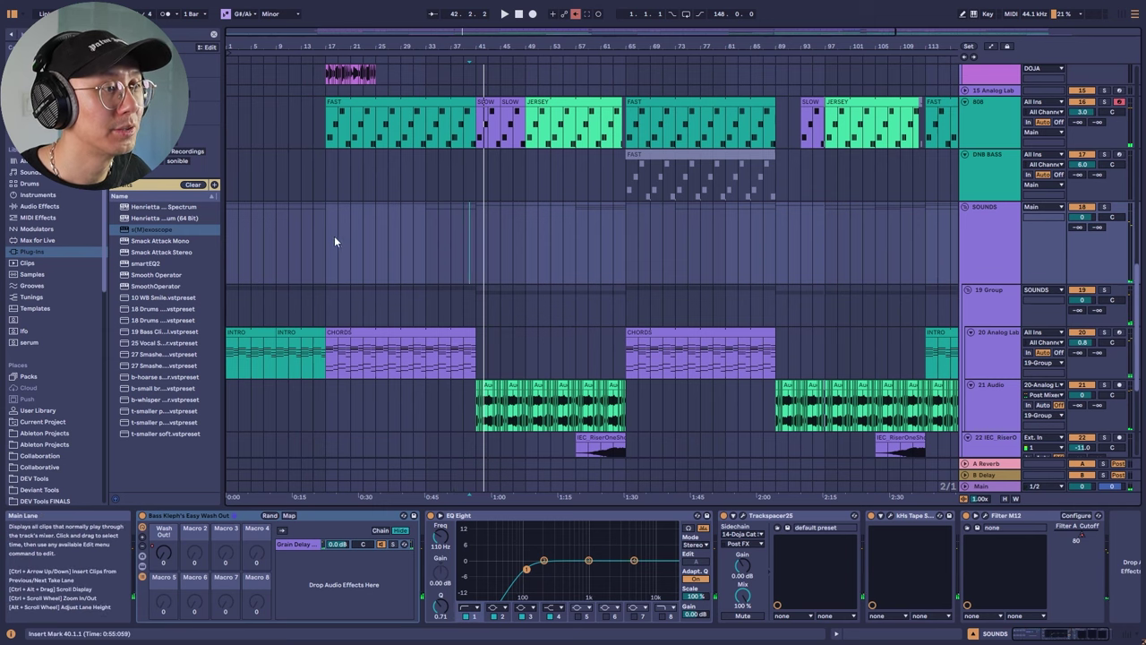
drag(324, 236, 475, 242)
scroll(481, 339, up, 5)
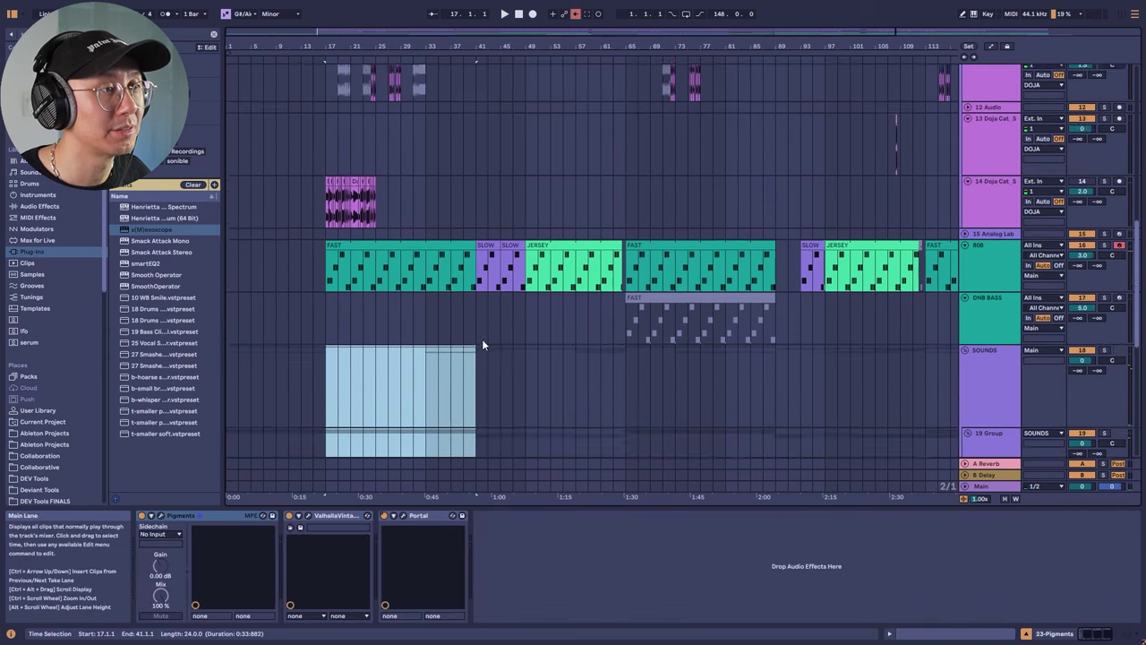
scroll(481, 343, down, 6)
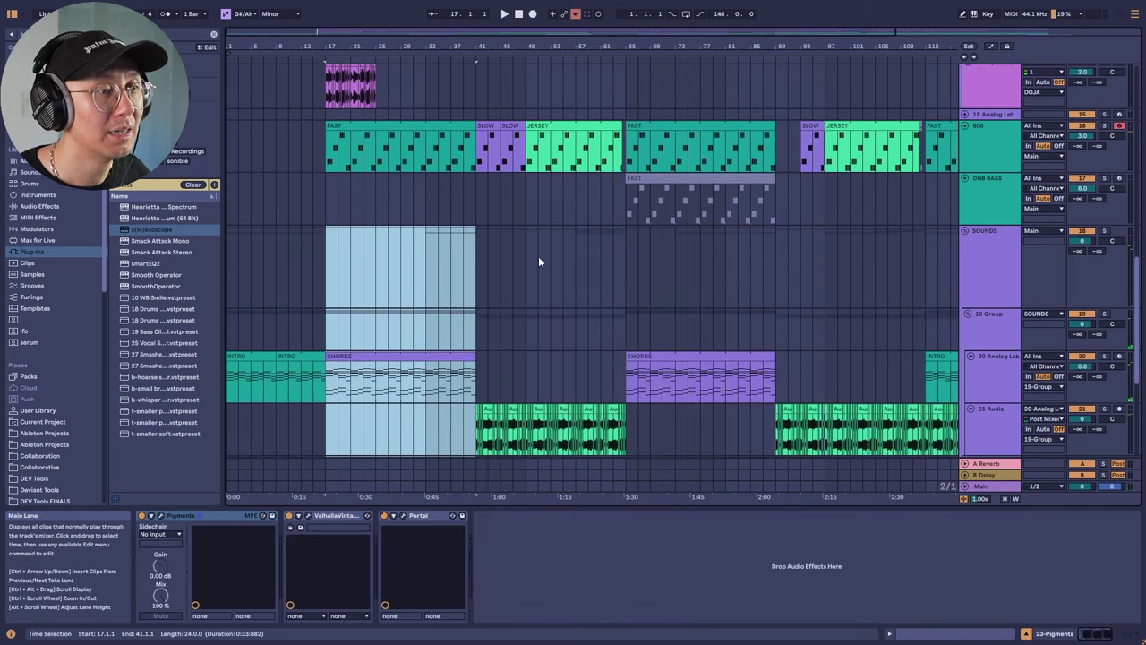
scroll(616, 334, up, 1)
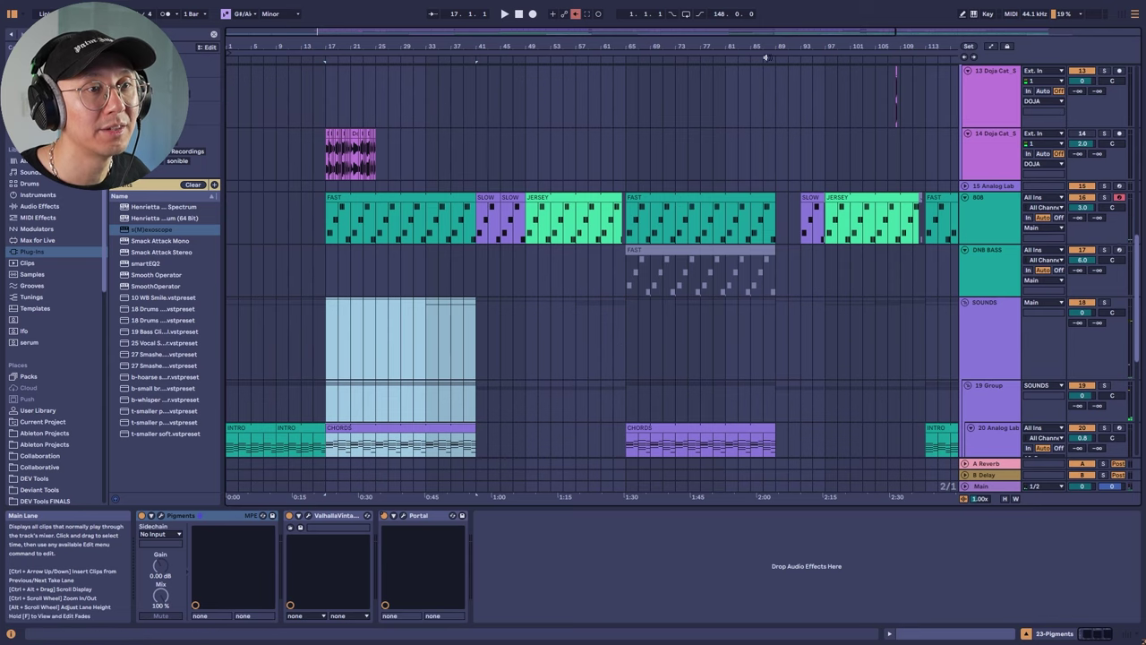
drag(765, 56, 632, 159)
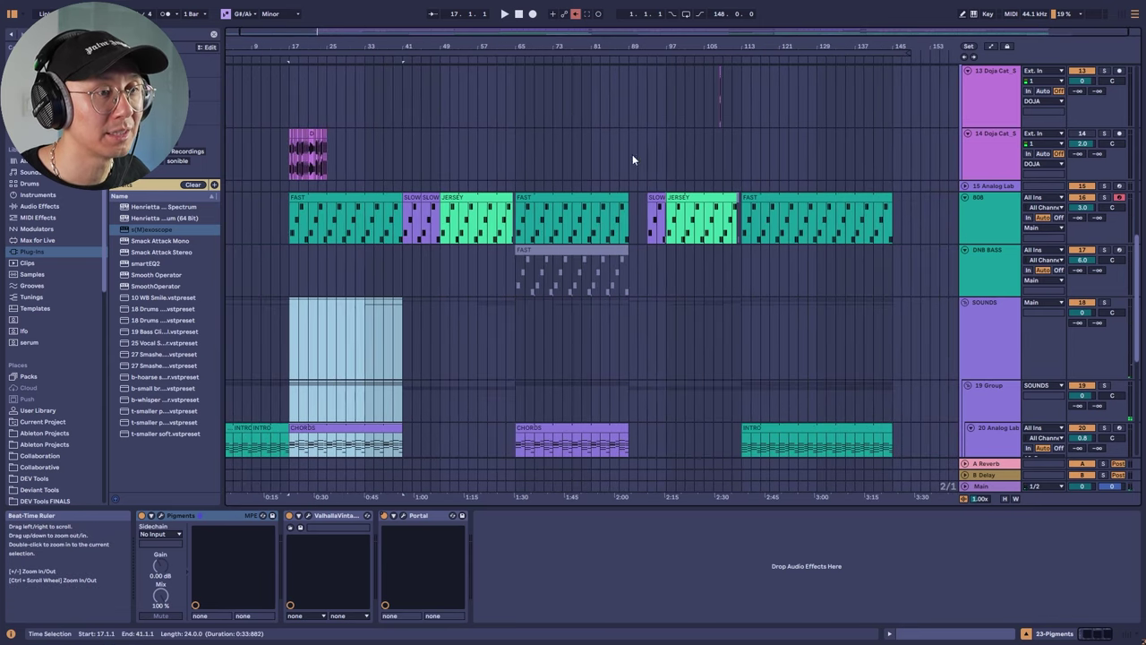
Play the full mix from bar 97, where the JERSEY section starts, and look over its tracks.
click(667, 269)
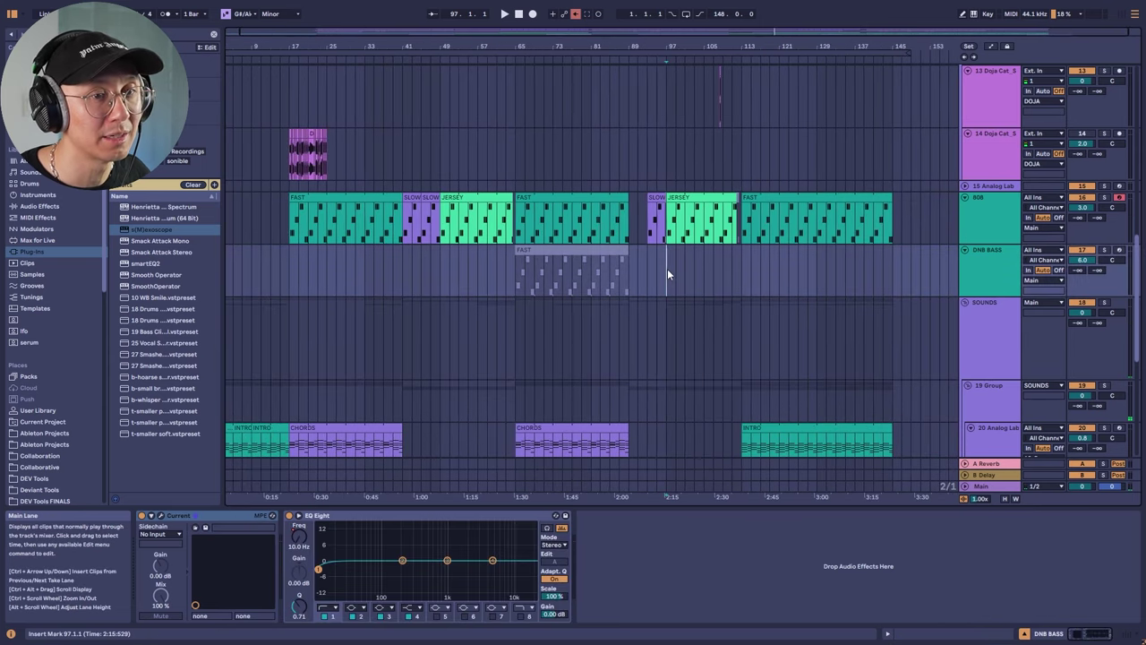
key(space)
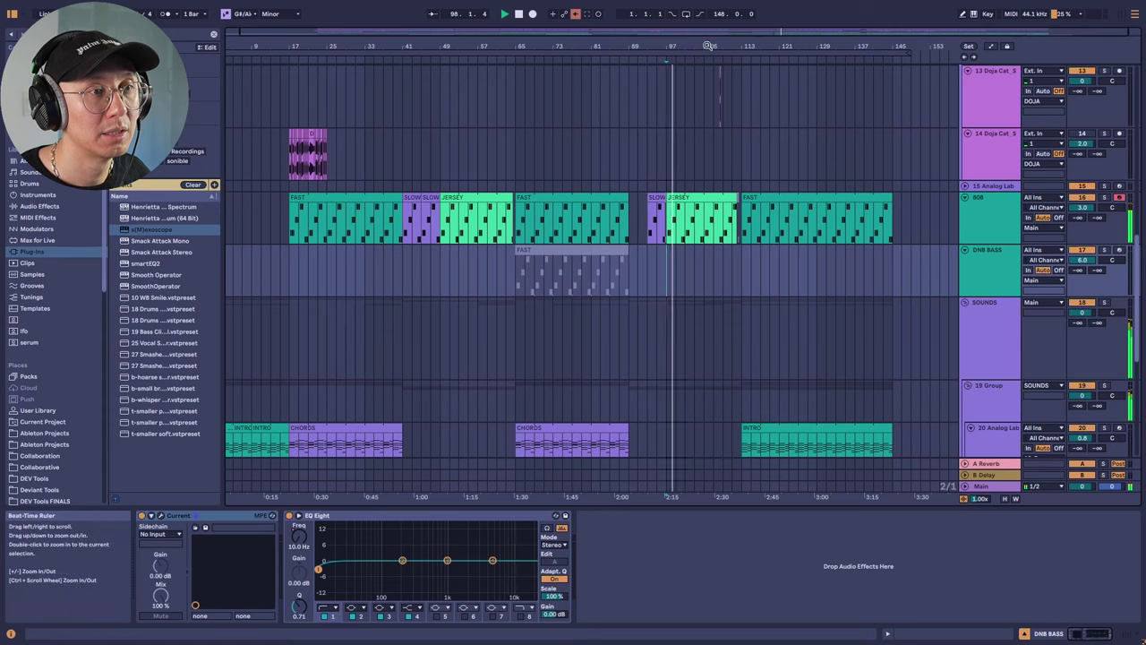
drag(708, 45, 717, 85)
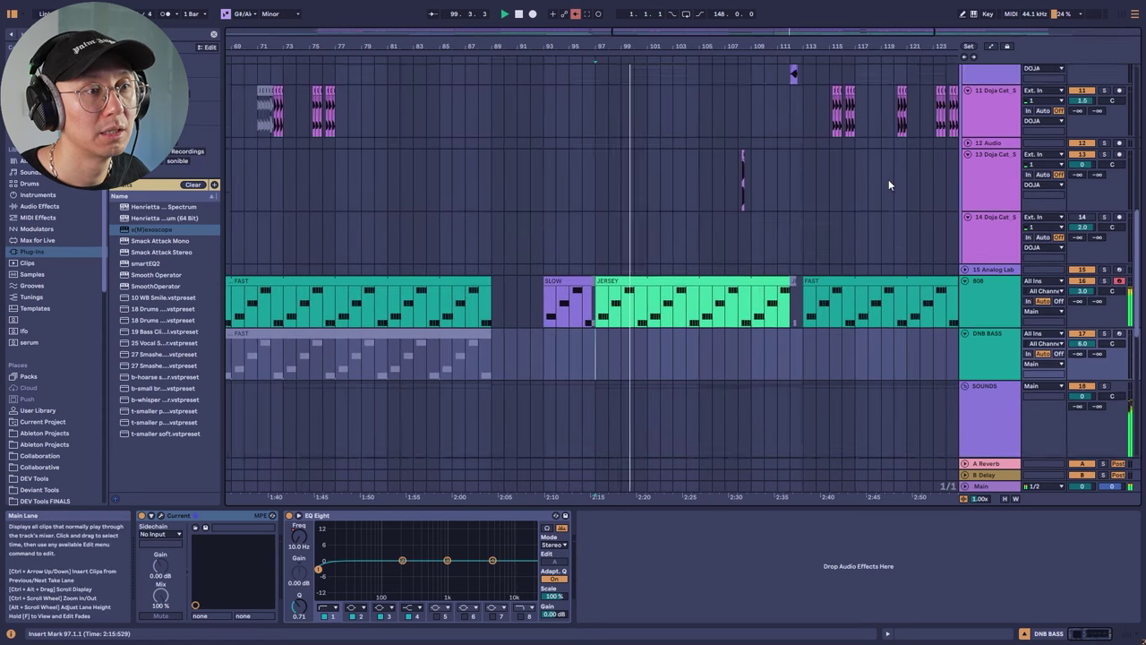
scroll(888, 179, up, 3)
scroll(888, 179, down, 5)
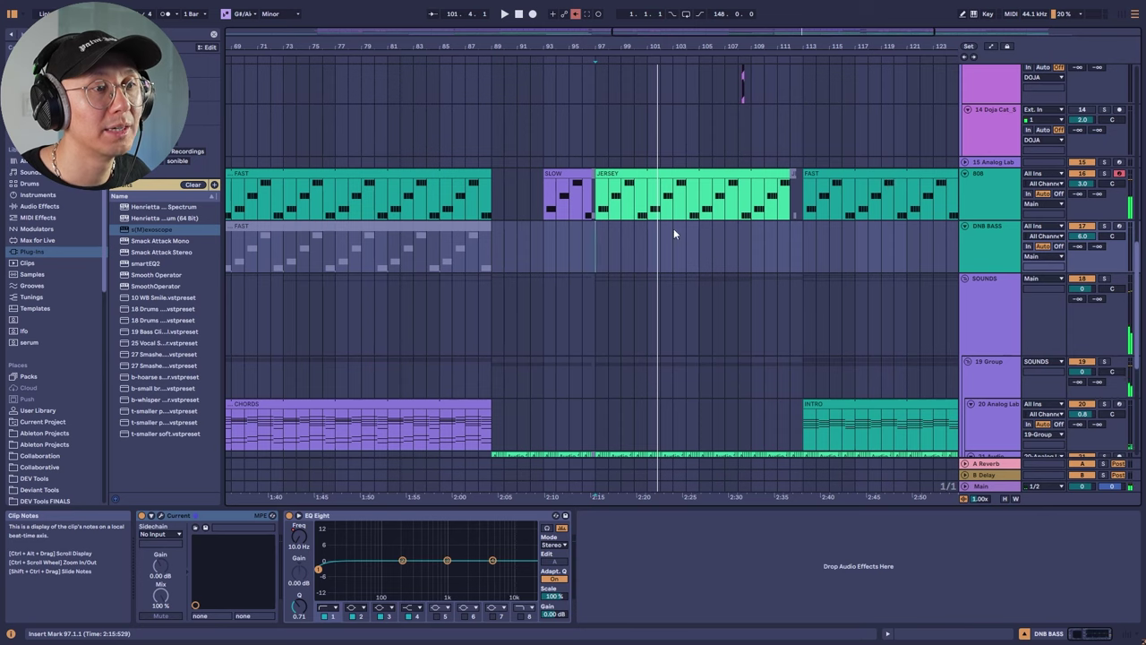
scroll(667, 246, up, 1)
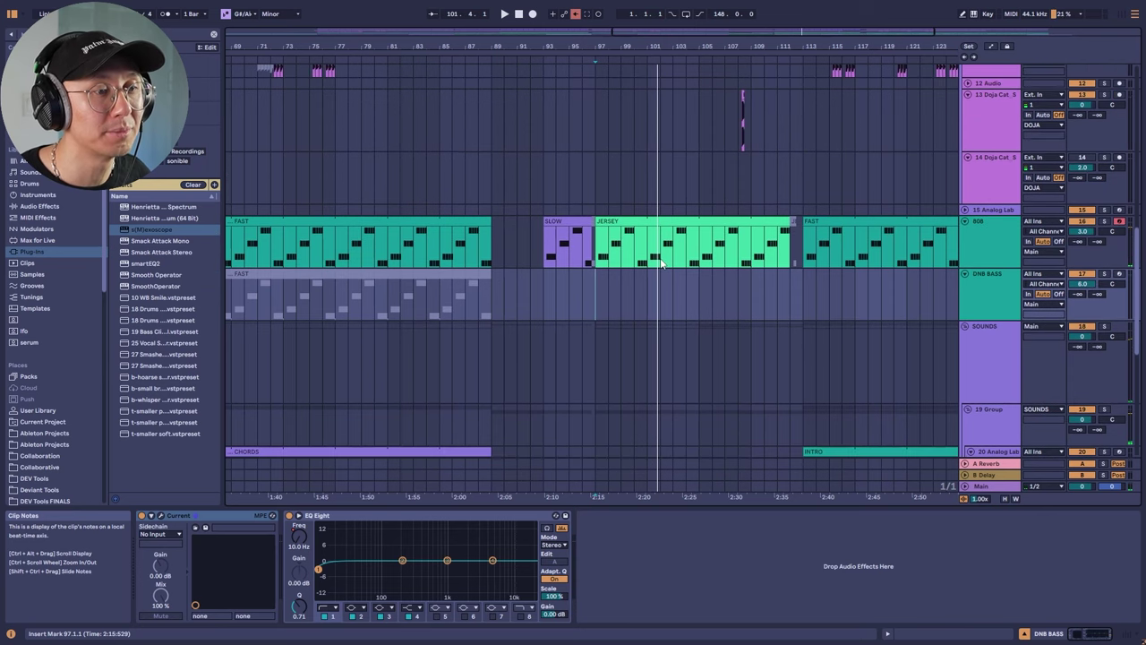
key(space)
Play the 808 track's JERSEY clip in solo from bar 97, and unsolo the track.
scroll(591, 313, down, 3)
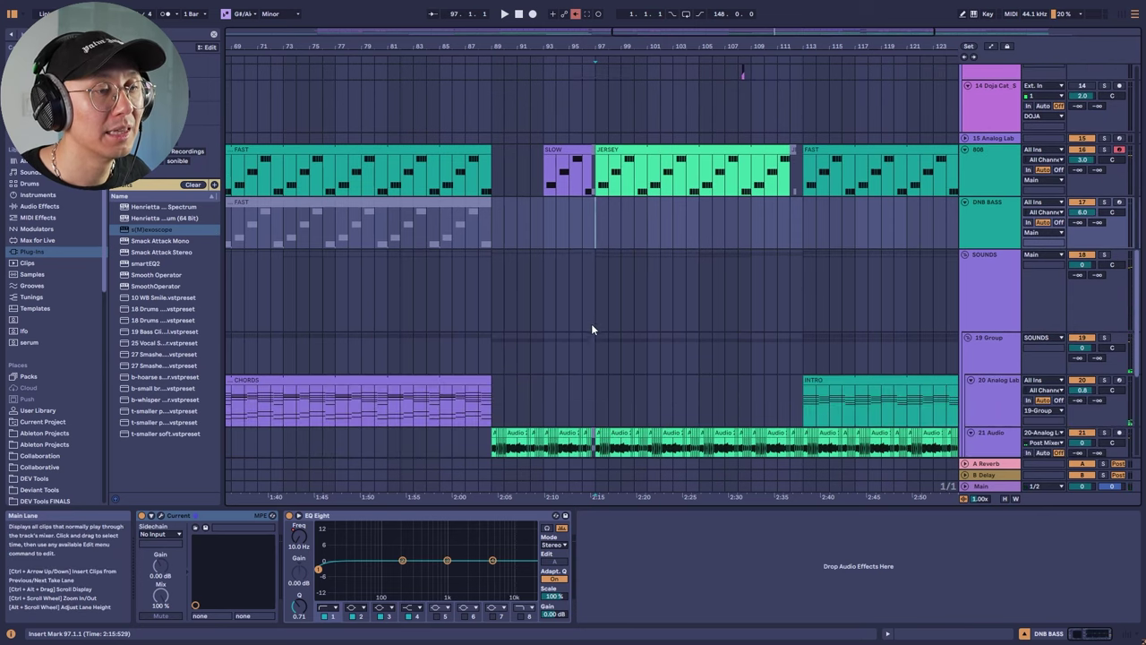
scroll(591, 332, up, 2)
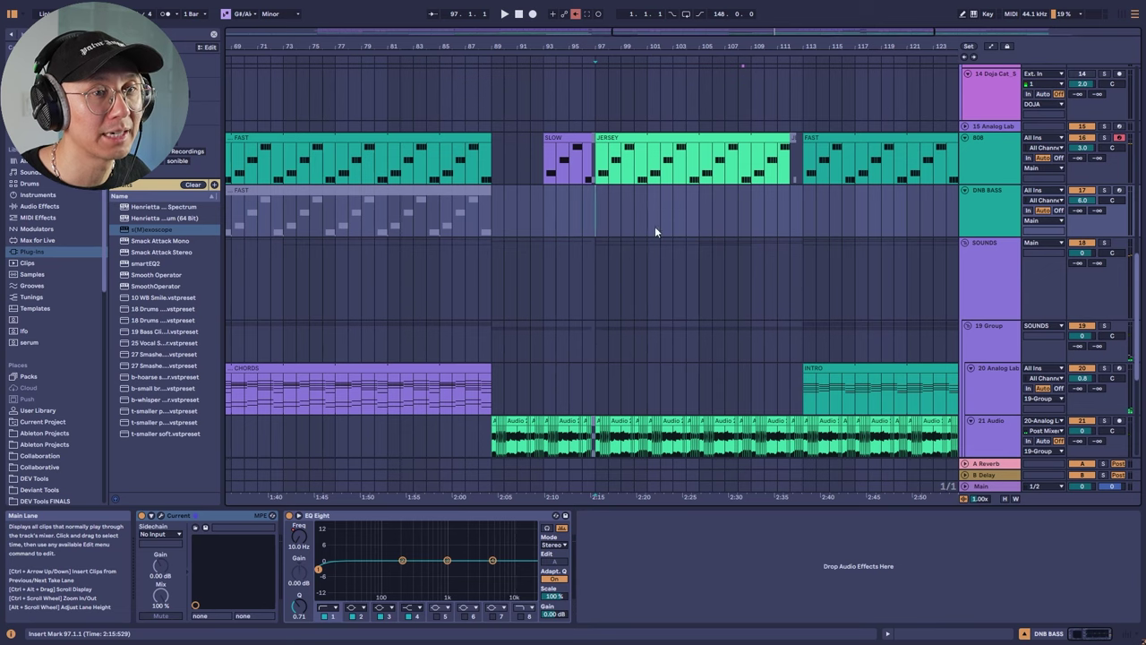
scroll(896, 265, up, 2)
key(space)
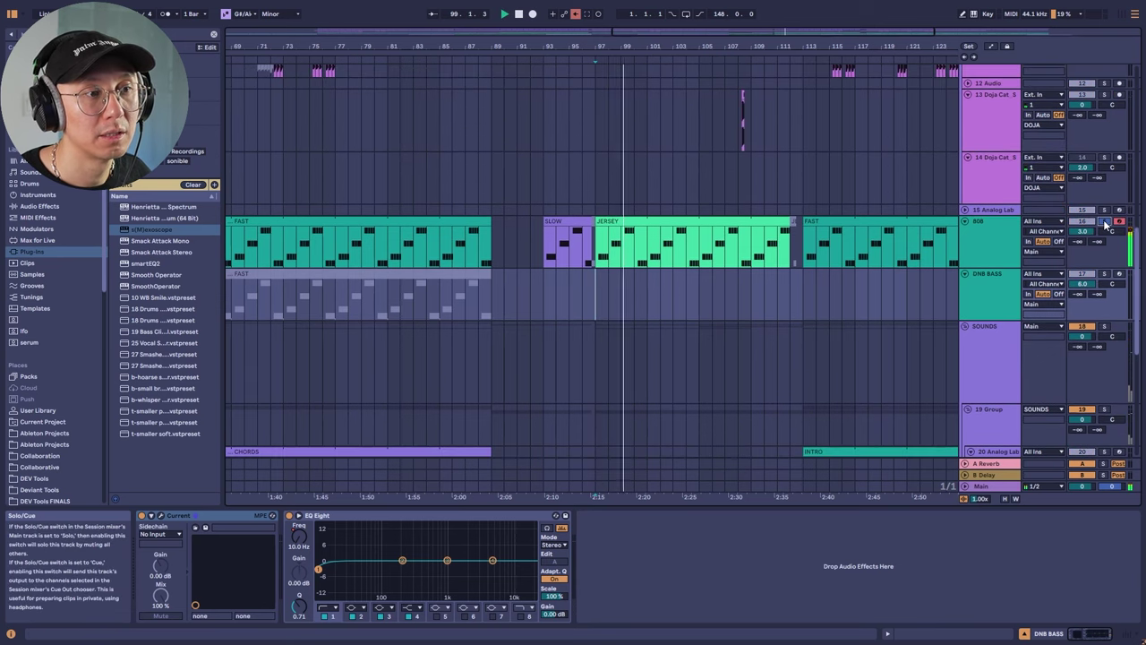
click(1105, 221)
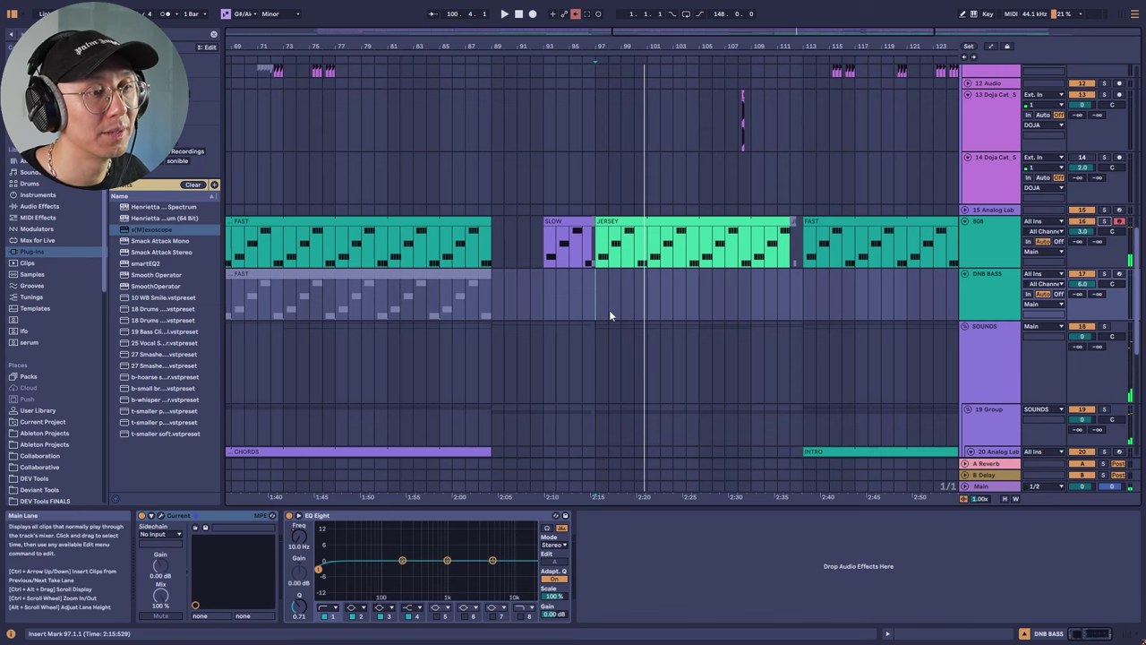
key(space)
Solo the DRUMS track, play it from bar 97, and examine the first JERSEY KICK clip's notes before closing the editor.
scroll(597, 296, up, 8)
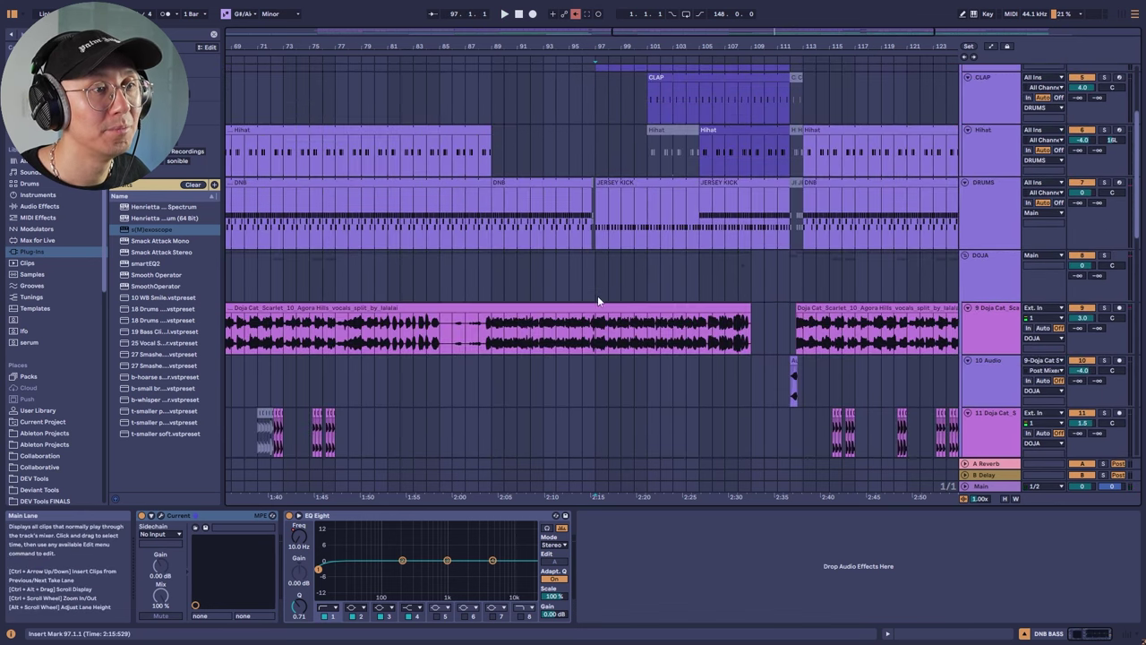
click(596, 216)
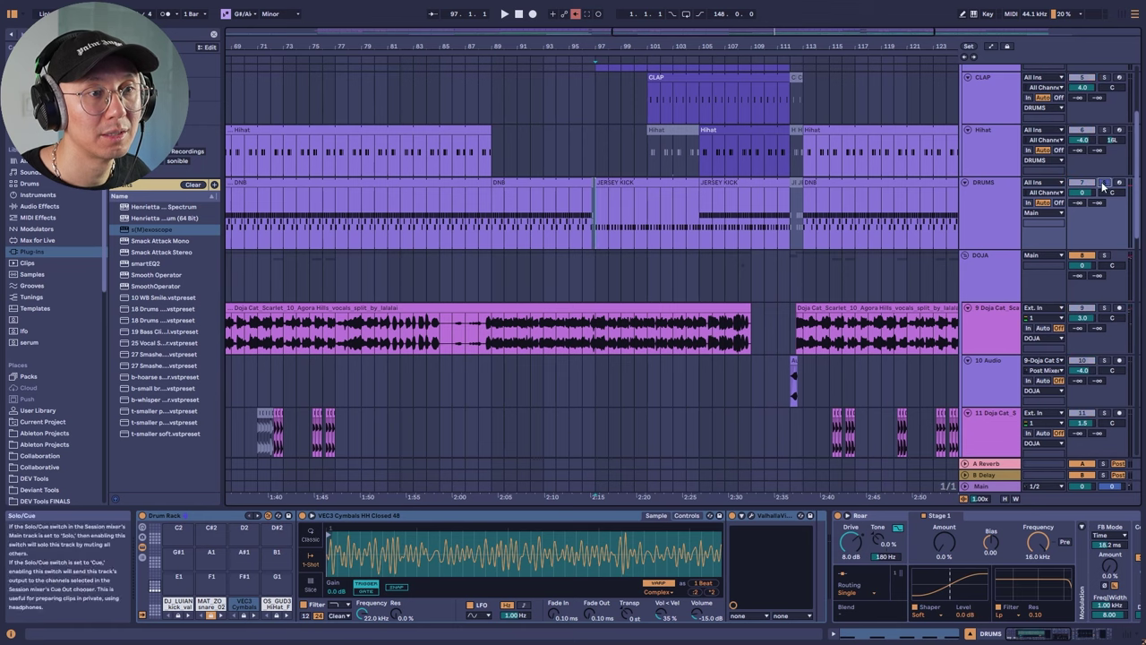
key(space)
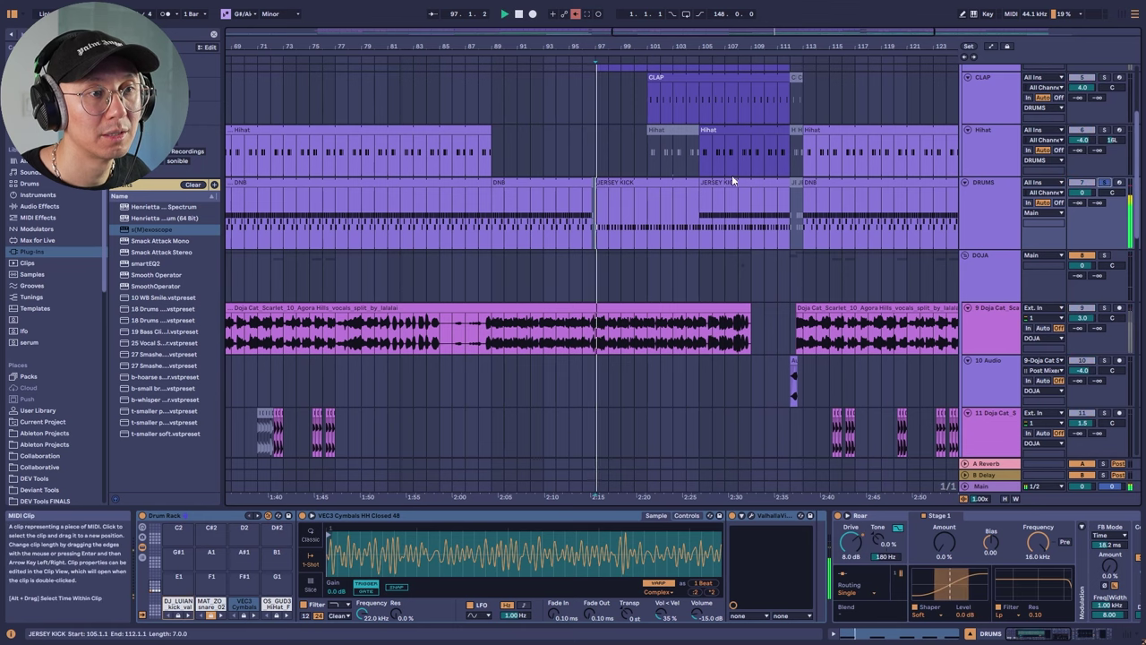
double_click(664, 183)
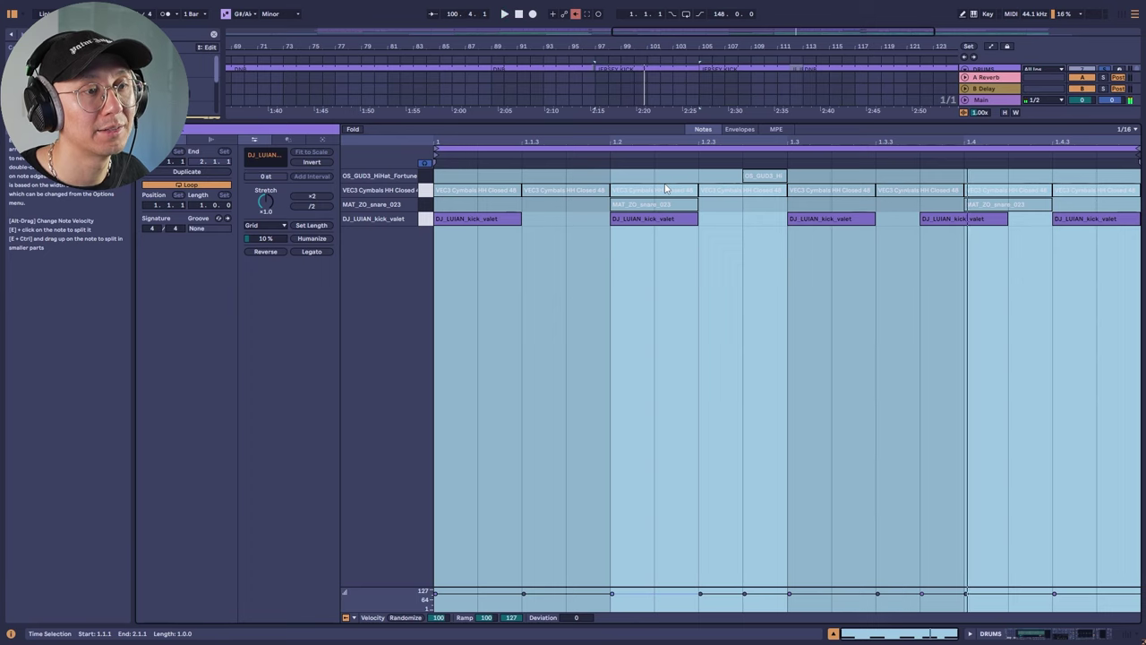
key(shift+Tab)
scroll(771, 140, up, 3)
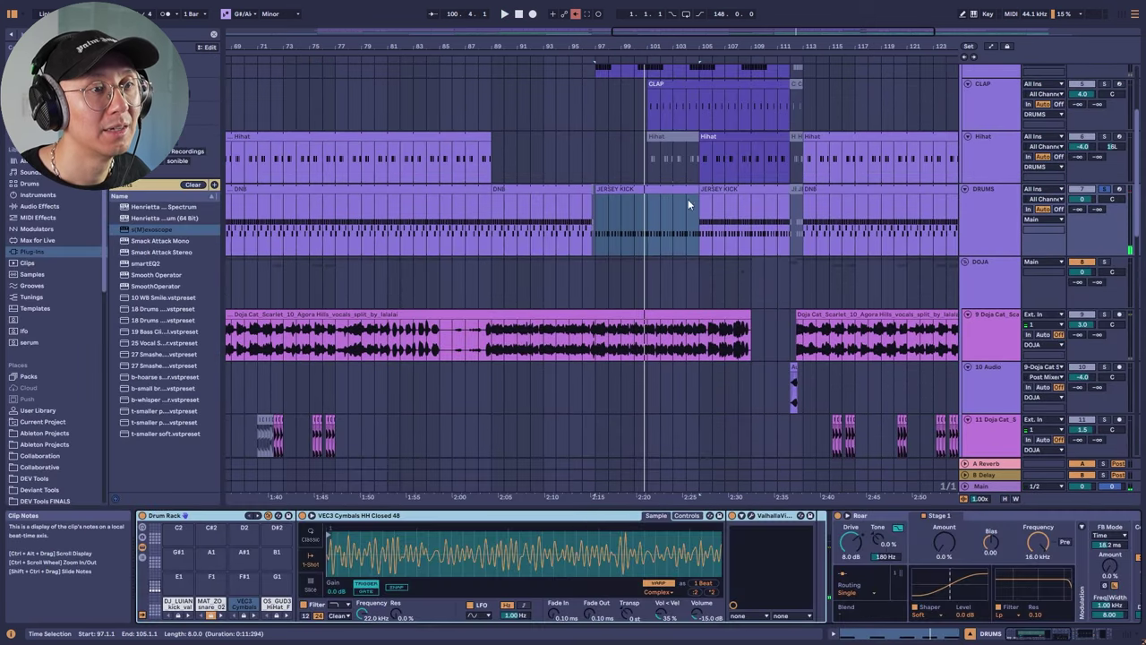
Solo the DRUMS group instead of the DRUMS track and play its CLAP from bar 101 and its Hihat from bar 105.
click(650, 112)
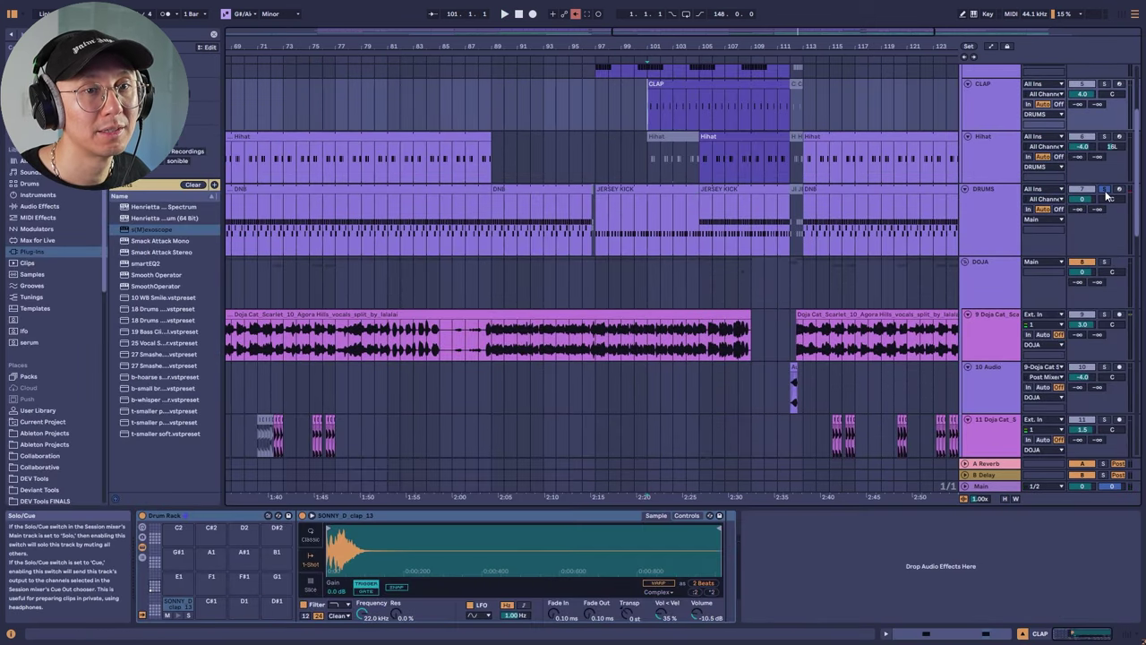
scroll(1106, 194, up, 4)
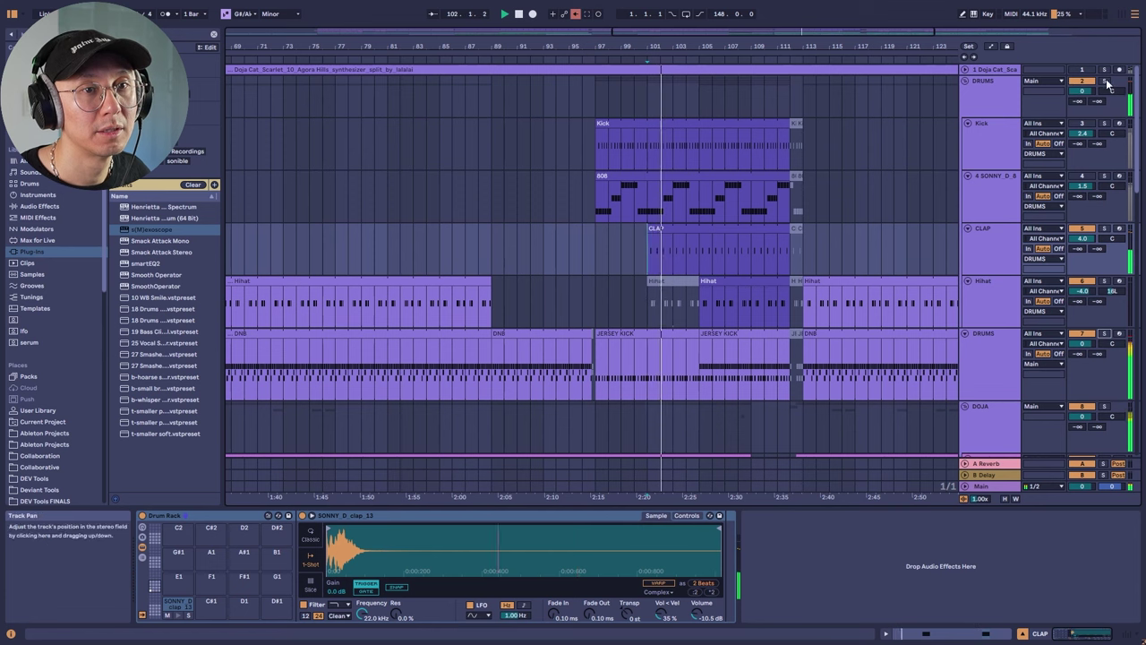
key(space)
click(700, 314)
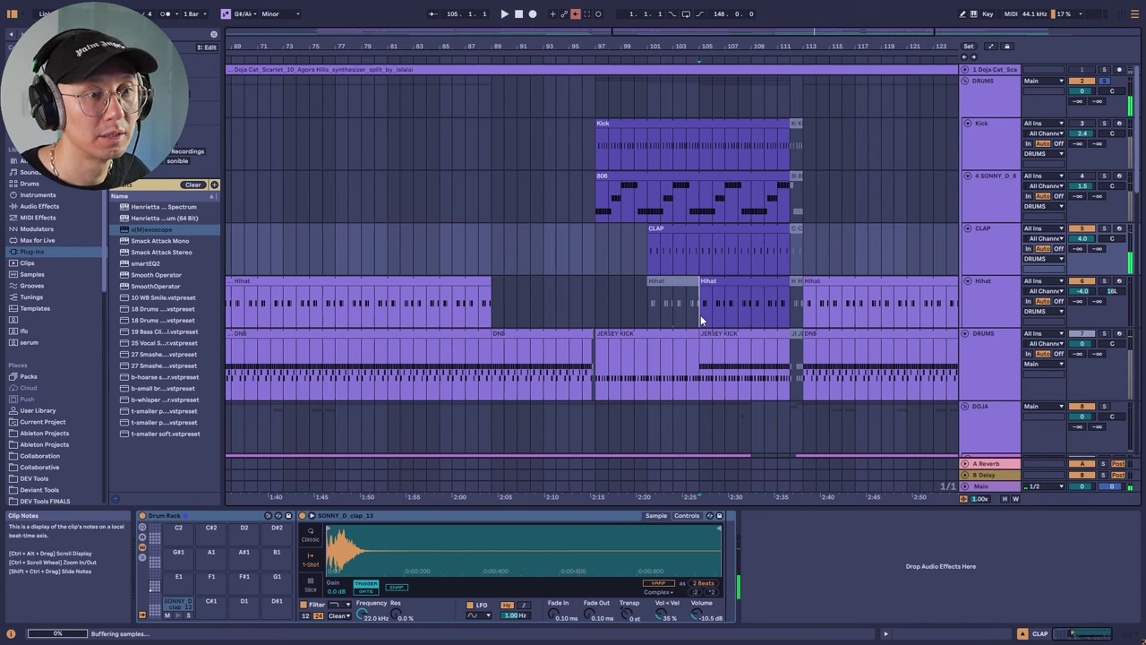
click(716, 303)
key(space)
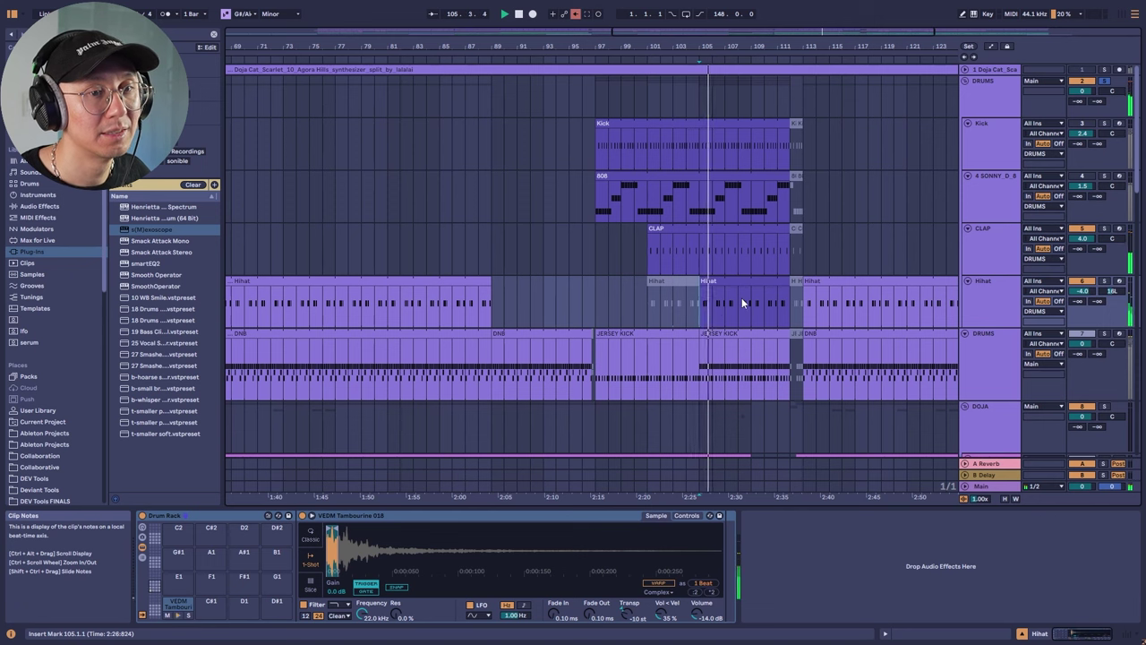
Unsolo the DRUMS group and play the full JERSEY section from bar 97 into the following DNB section.
click(593, 260)
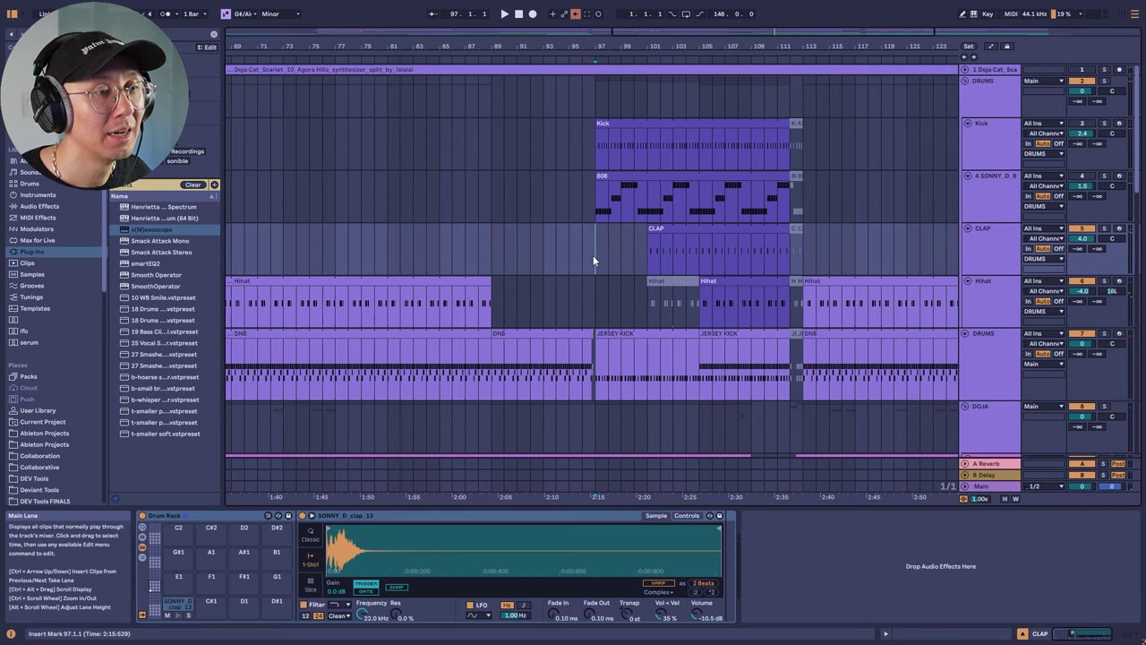
scroll(592, 256, down, 3)
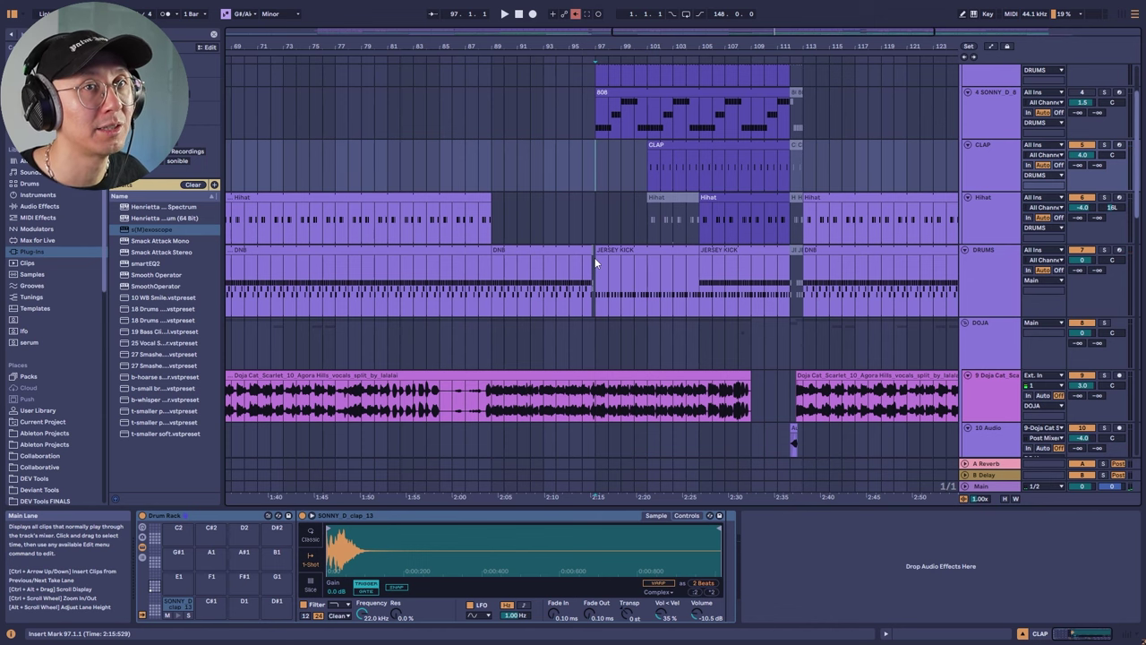
key(space)
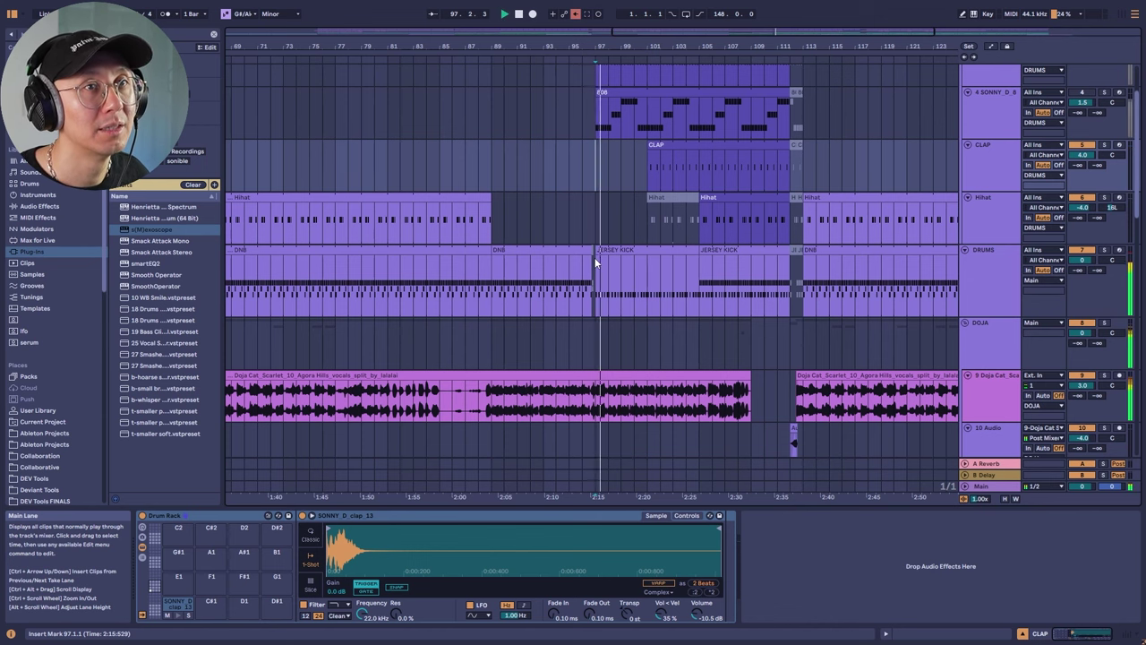
scroll(594, 257, down, 3)
scroll(595, 257, down, 8)
scroll(595, 257, up, 7)
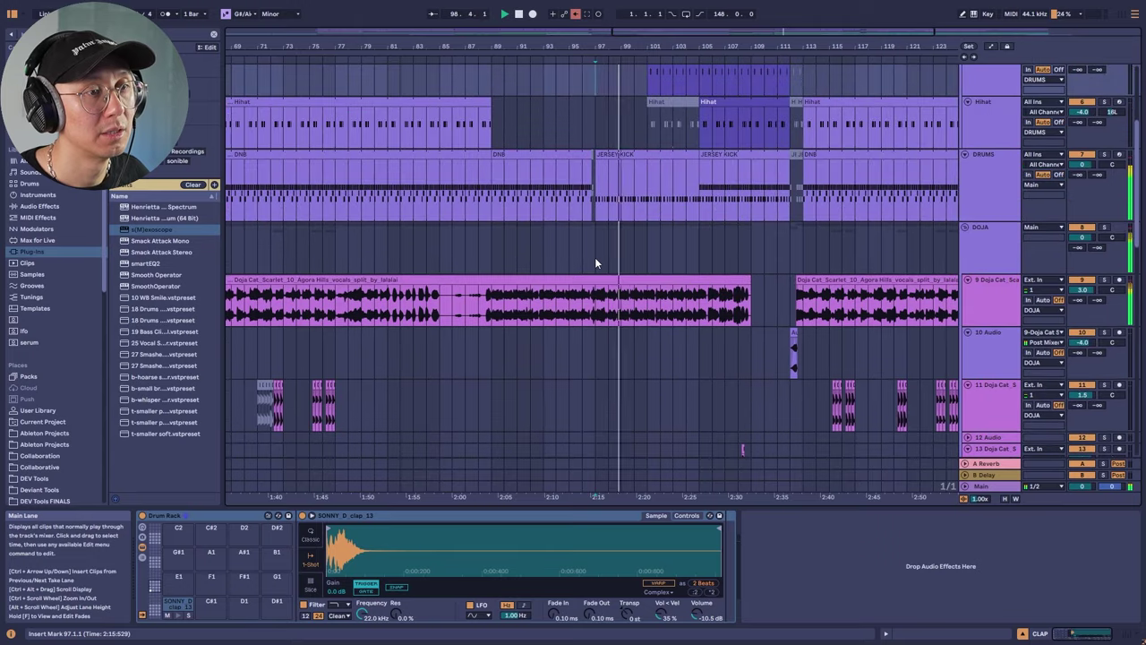
scroll(594, 257, up, 3)
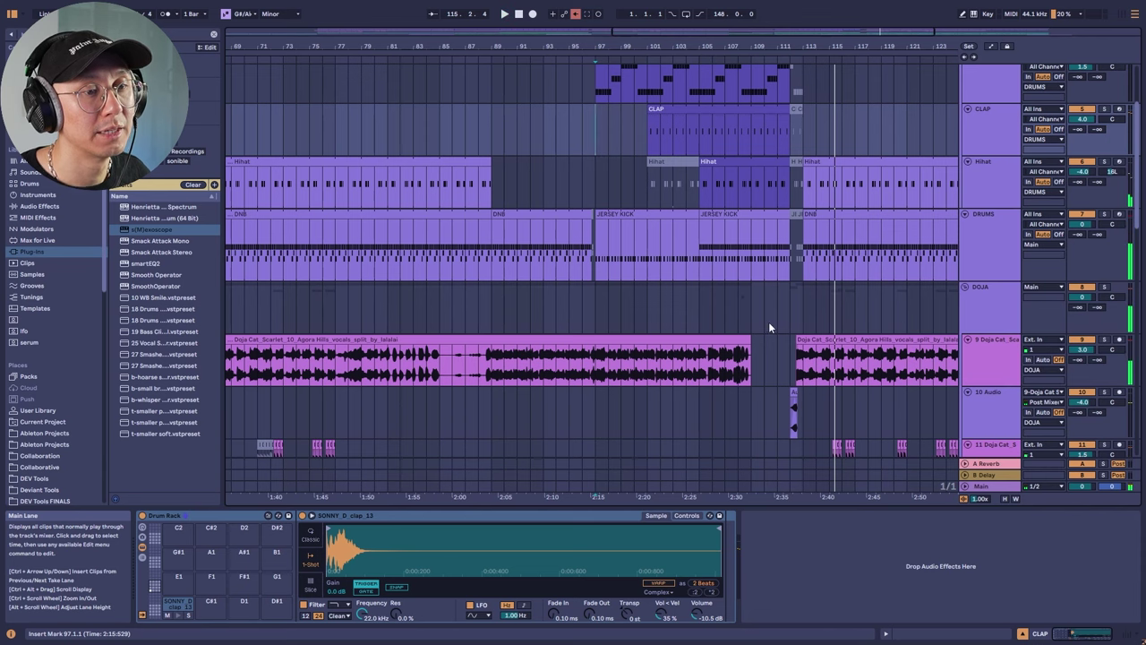
Stop playback at bar 113 and select the one-bar gap from bar 112 to 113 on the 11 Doja Cat vocal track.
click(799, 317)
key(space)
scroll(798, 317, down, 5)
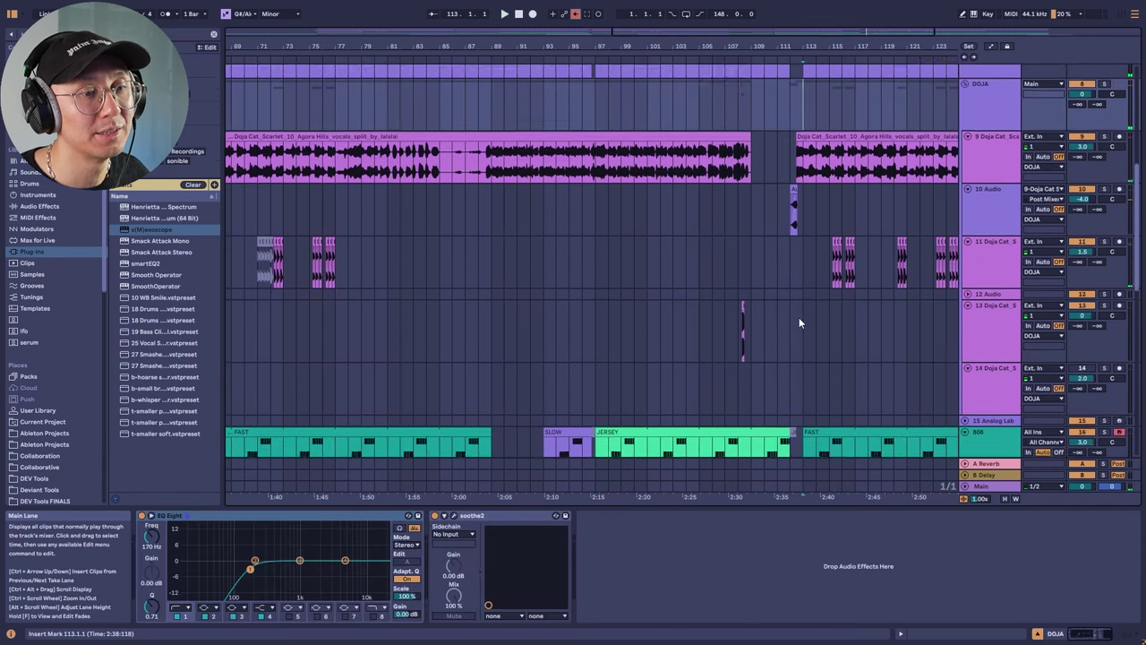
scroll(799, 317, up, 5)
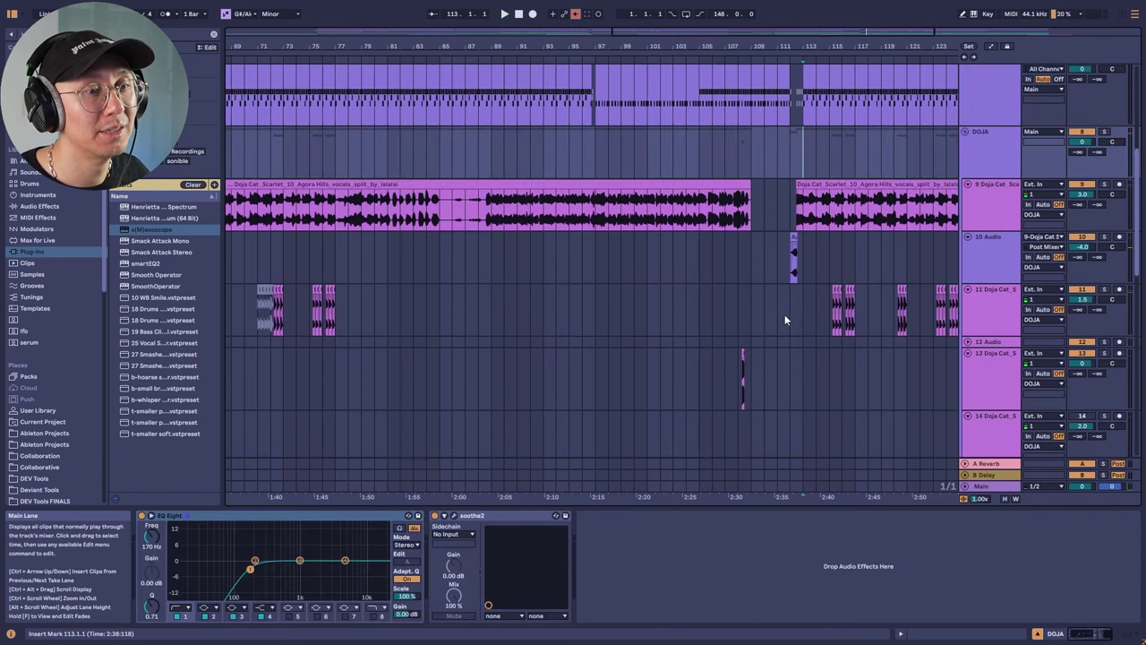
drag(784, 314, 806, 314)
scroll(804, 313, up, 6)
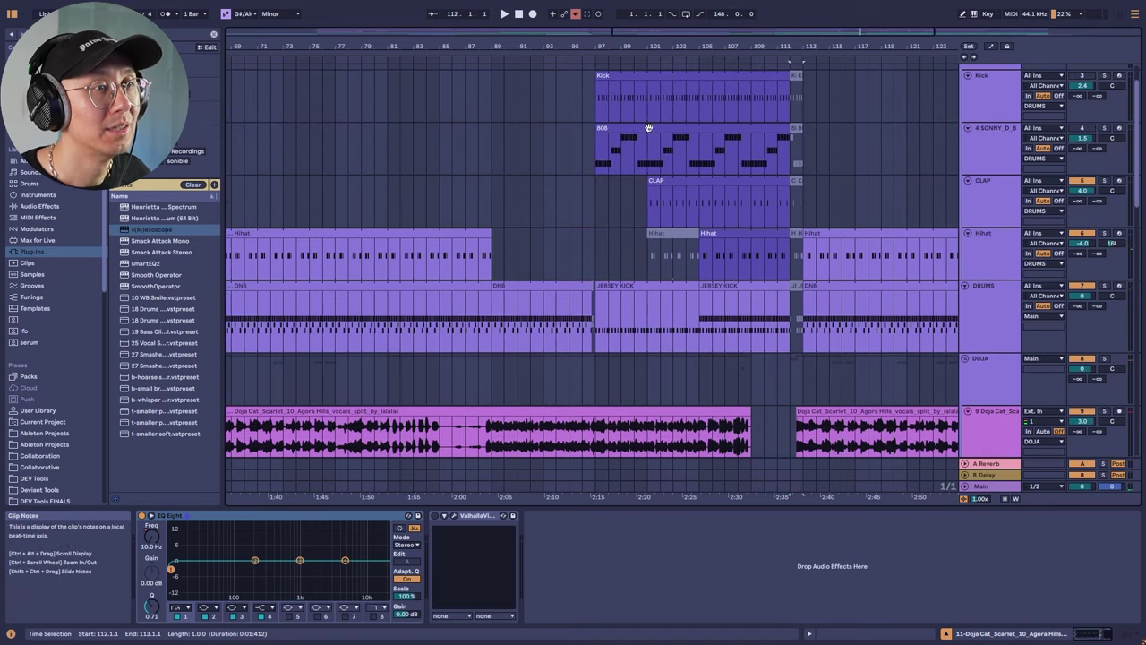
Examine the clip layout of the drums, vocals, 808, chords and lead tracks across the whole arrangement.
drag(752, 45, 752, 27)
scroll(728, 301, up, 2)
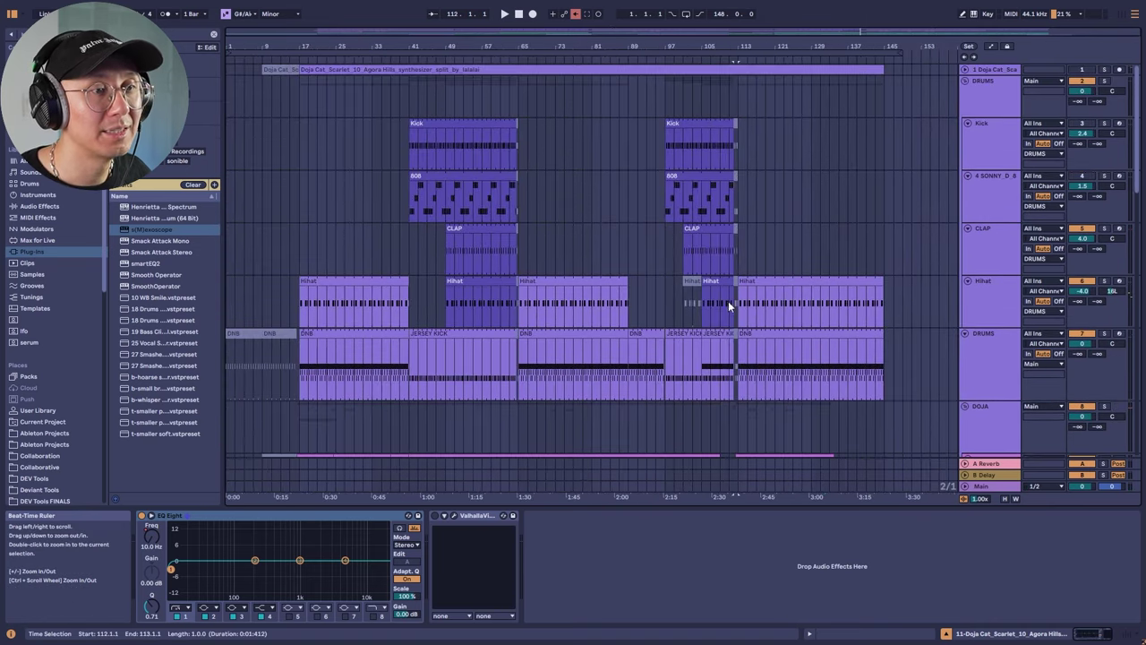
scroll(727, 303, down, 10)
scroll(729, 320, down, 3)
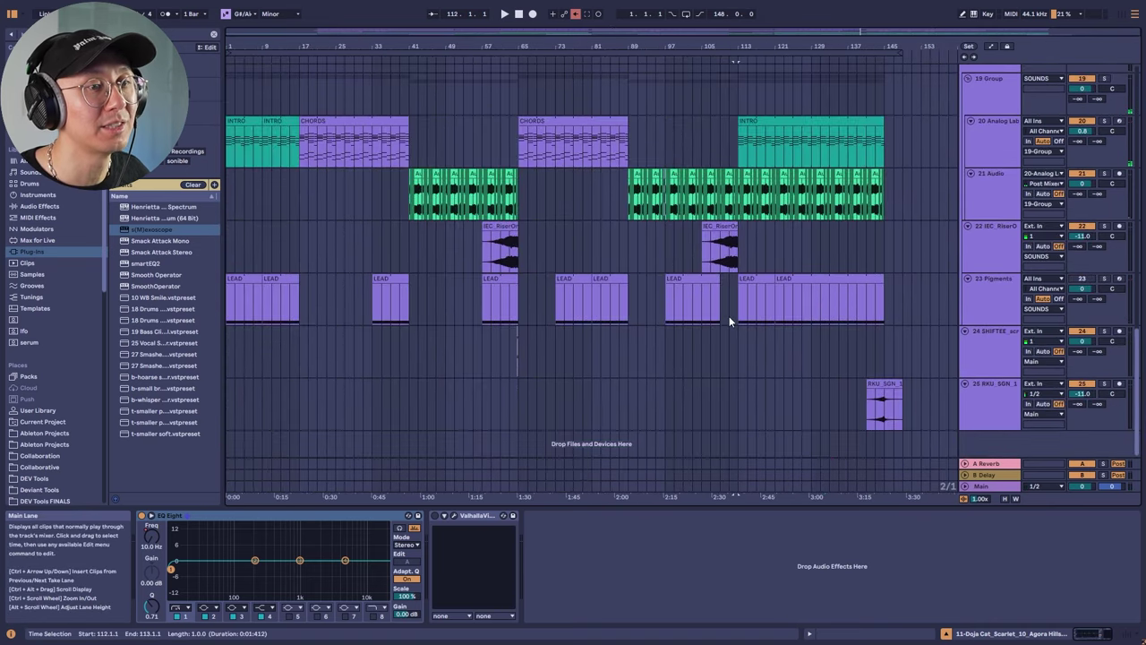
scroll(728, 320, up, 2)
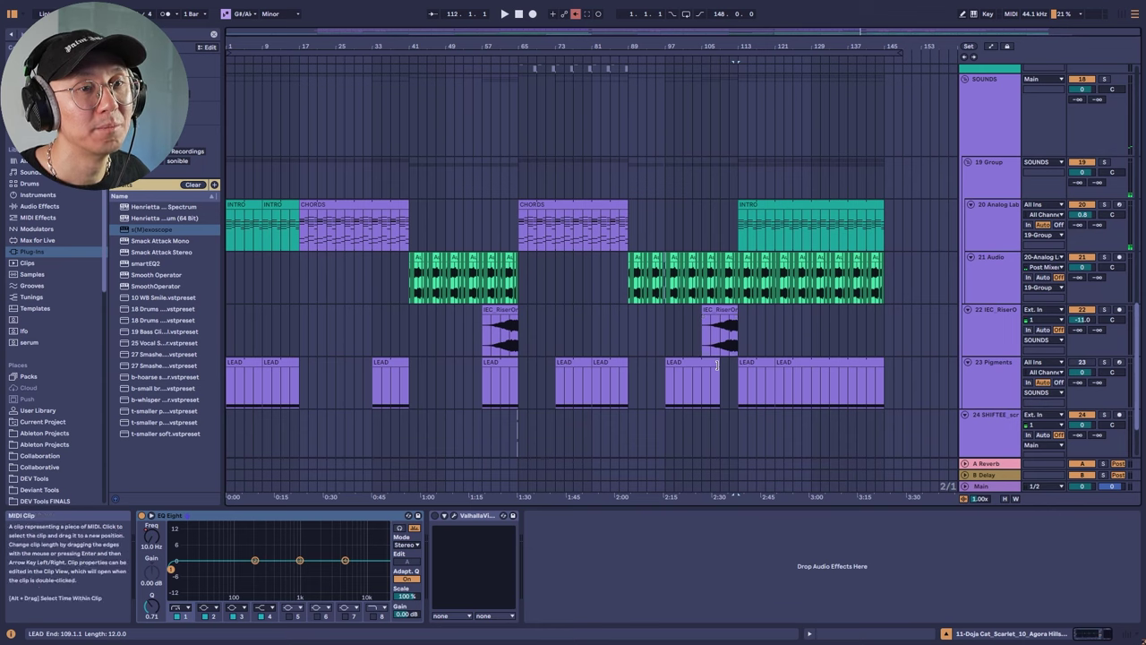
scroll(719, 369, up, 3)
scroll(719, 369, up, 8)
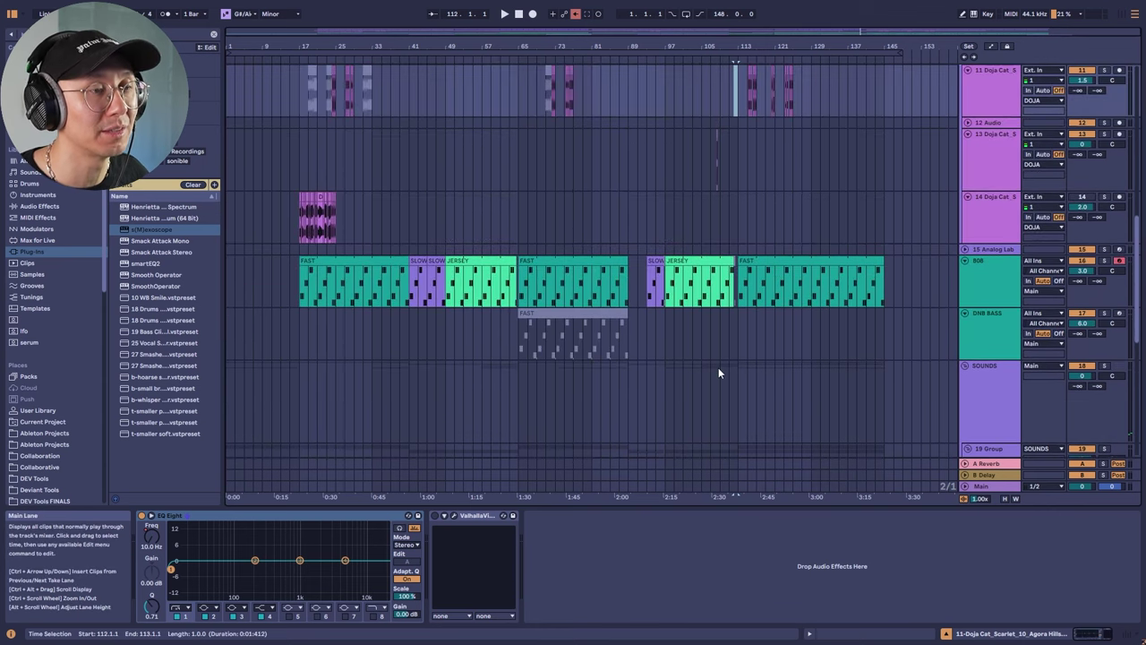
scroll(719, 369, up, 10)
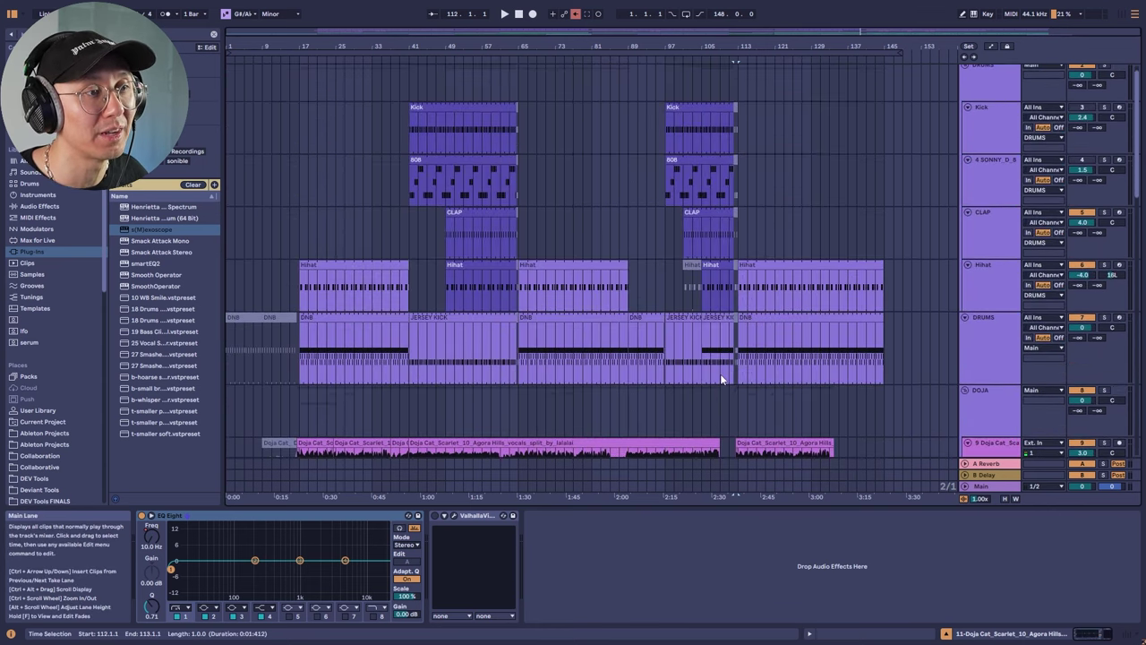
scroll(719, 373, down, 15)
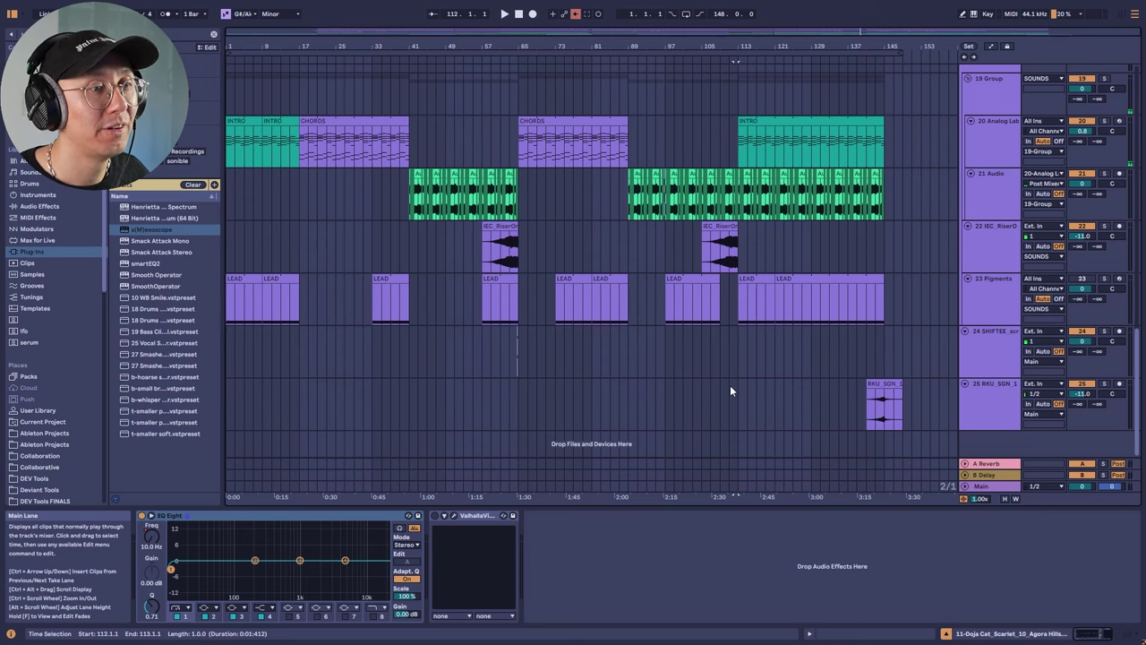
scroll(730, 387, up, 7)
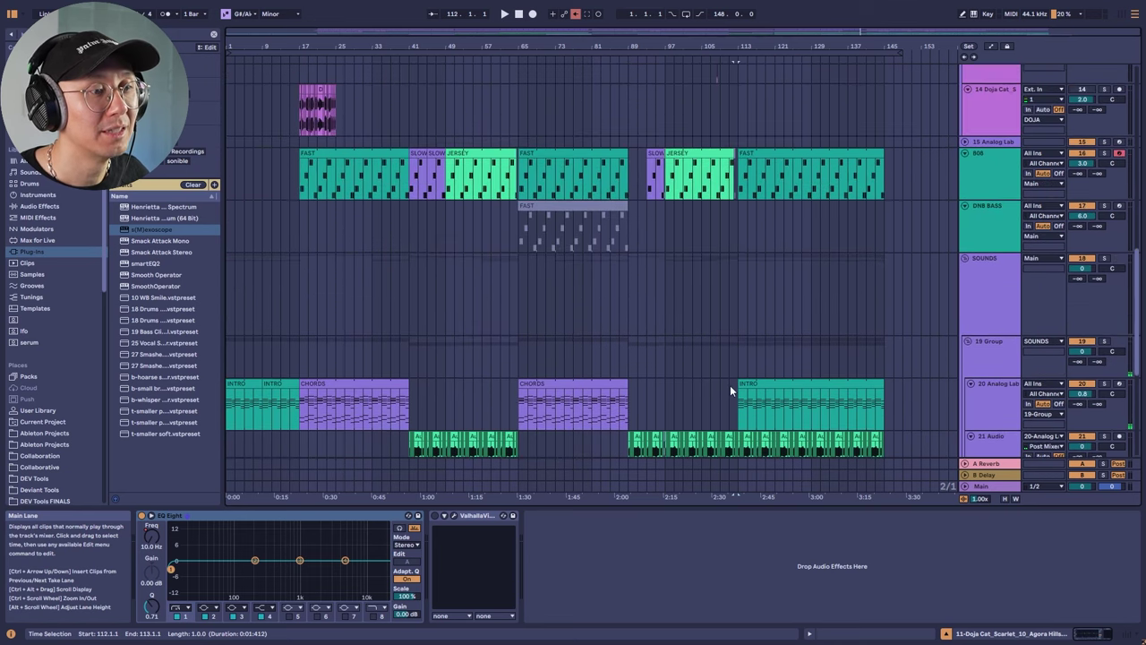
scroll(730, 390, down, 7)
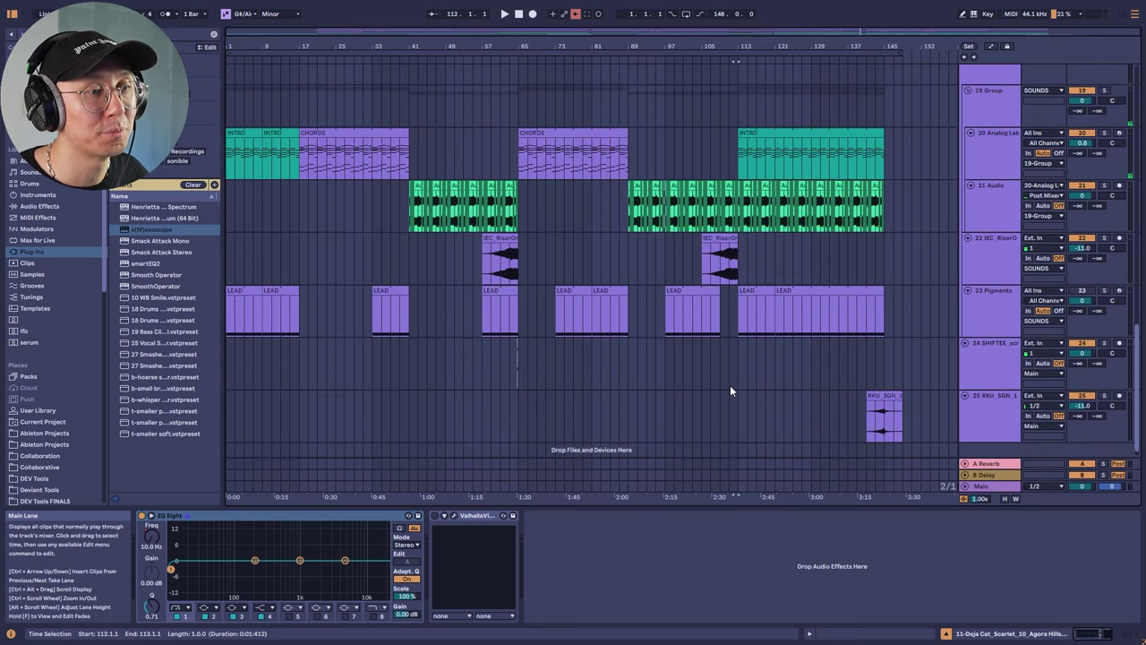
Solo the 21 Audio track and play its chopped clips briefly from bar 89.
click(629, 256)
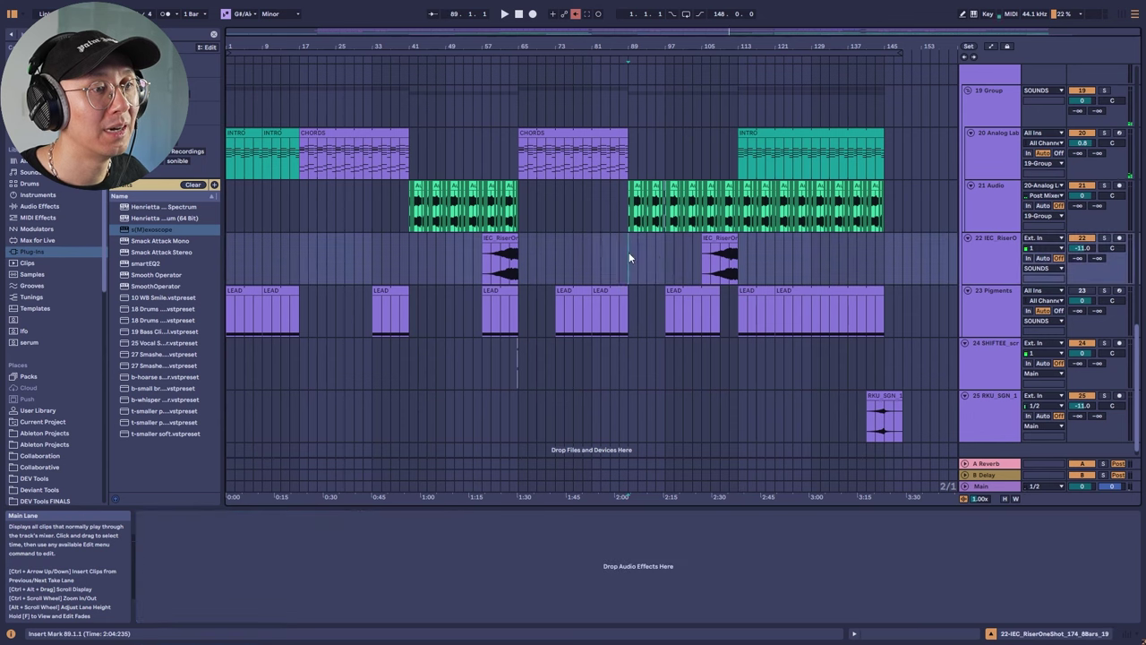
scroll(616, 135, up, 12)
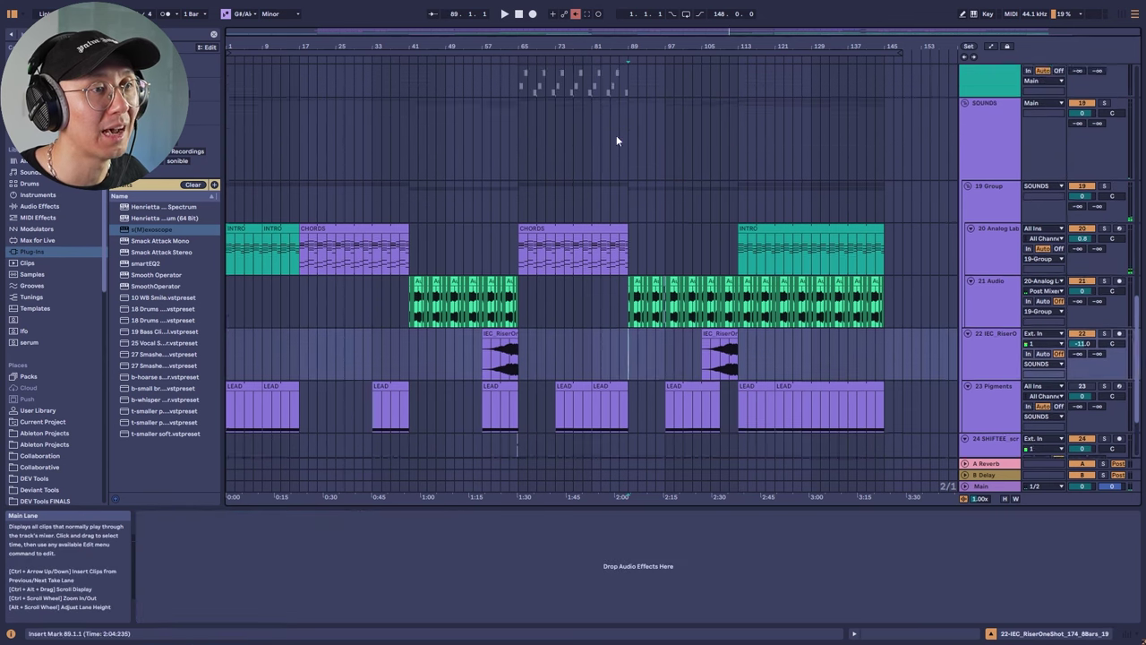
scroll(615, 132, down, 12)
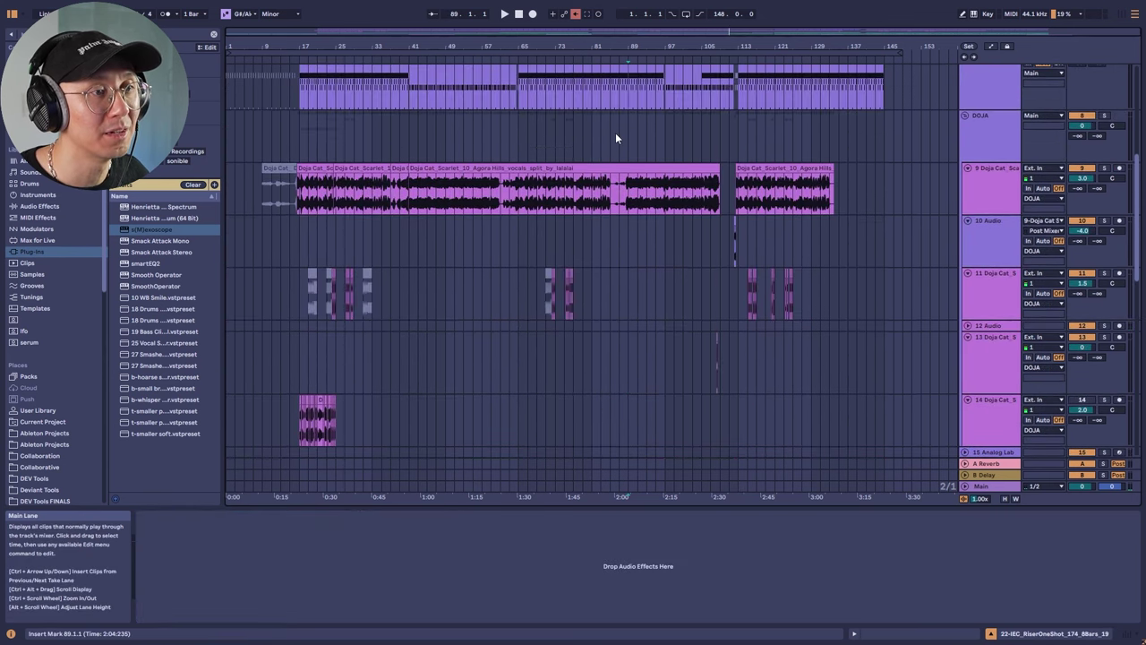
scroll(617, 85, down, 4)
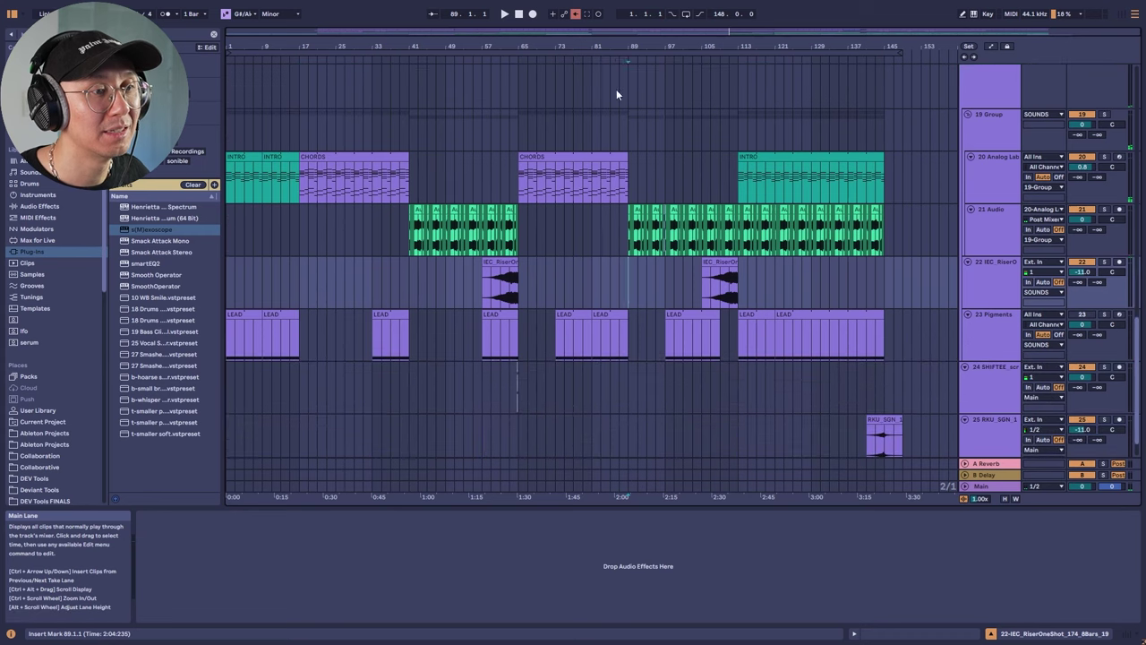
drag(618, 47, 637, 73)
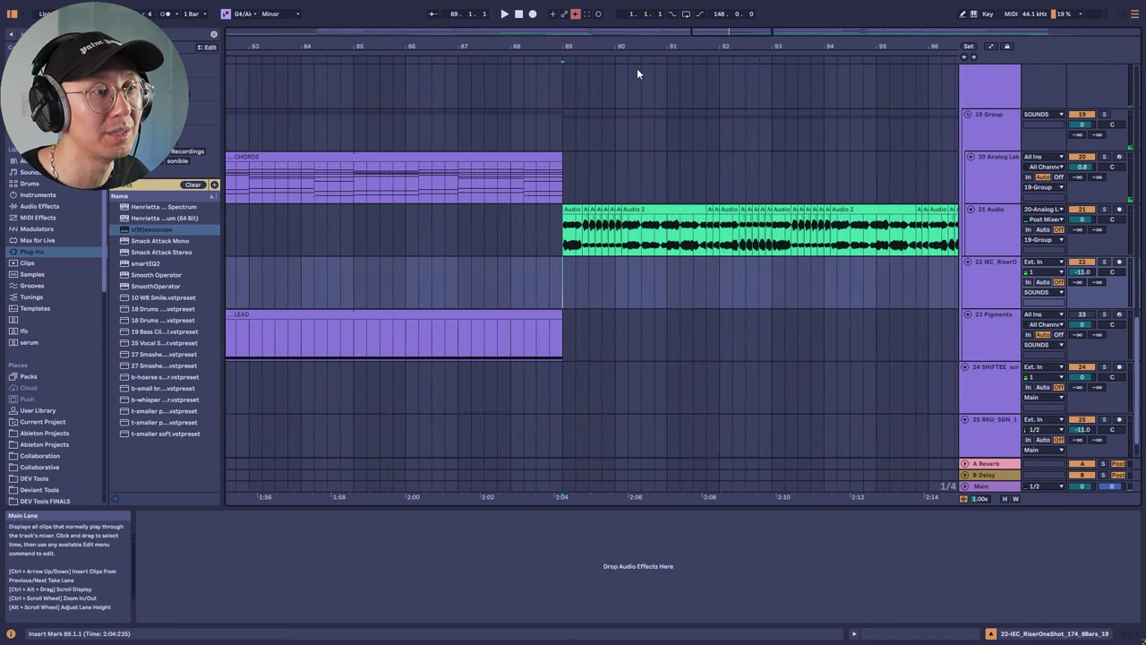
click(566, 247)
key(space)
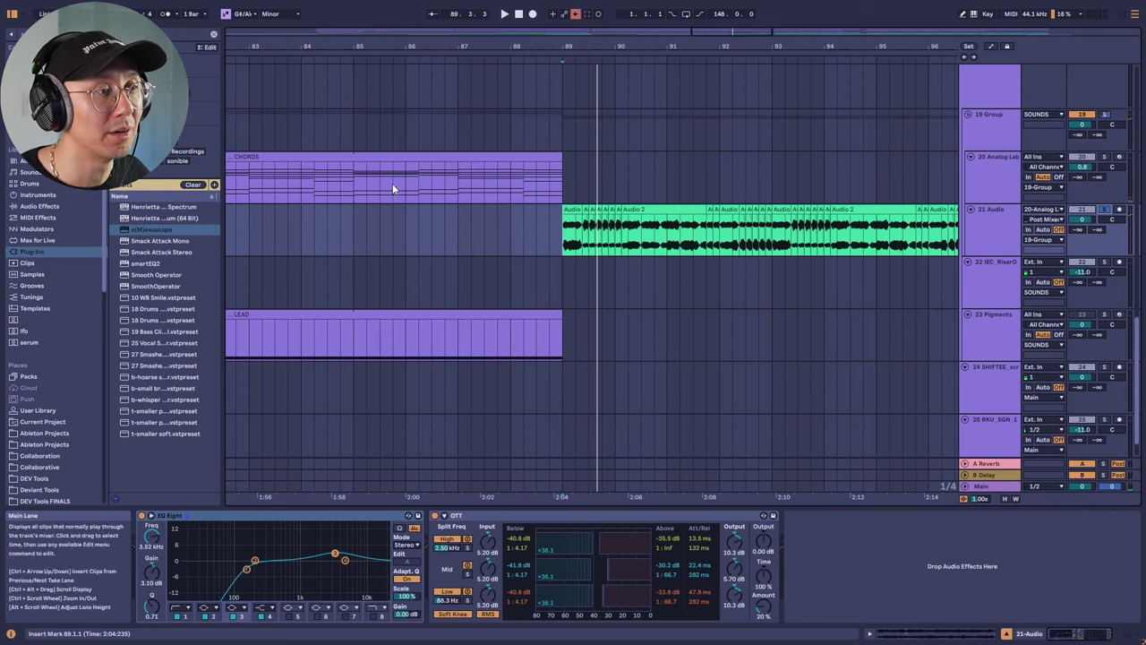
Solo the 20 Analog Lab track and play its CHORDS clip from bar 85.
drag(364, 184, 558, 187)
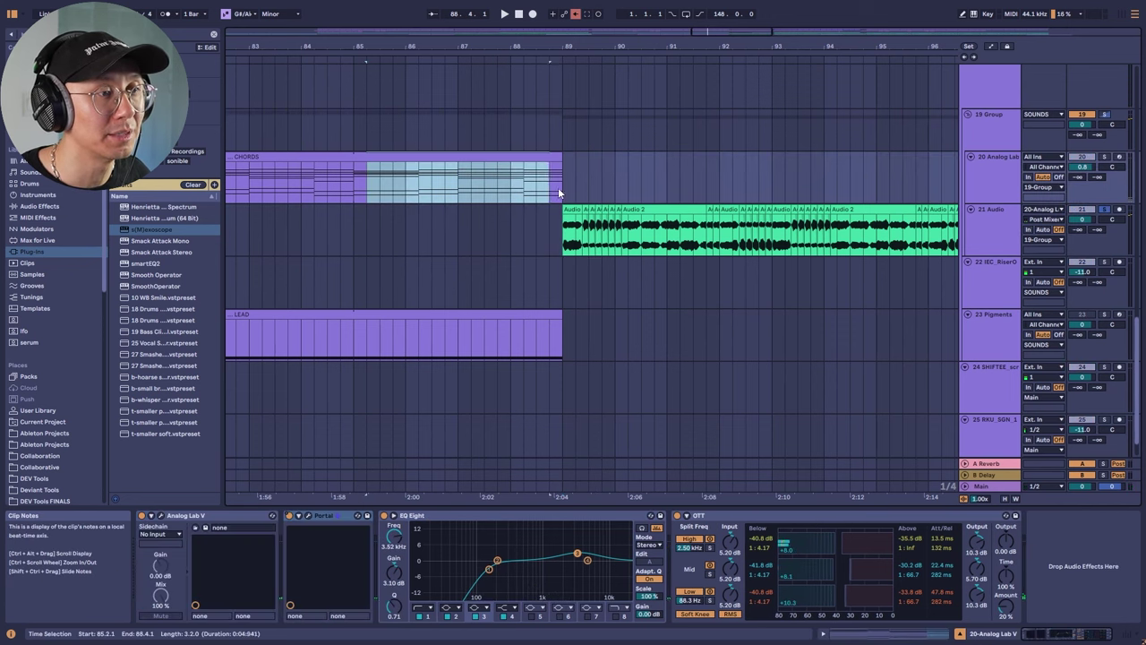
click(1101, 158)
click(361, 190)
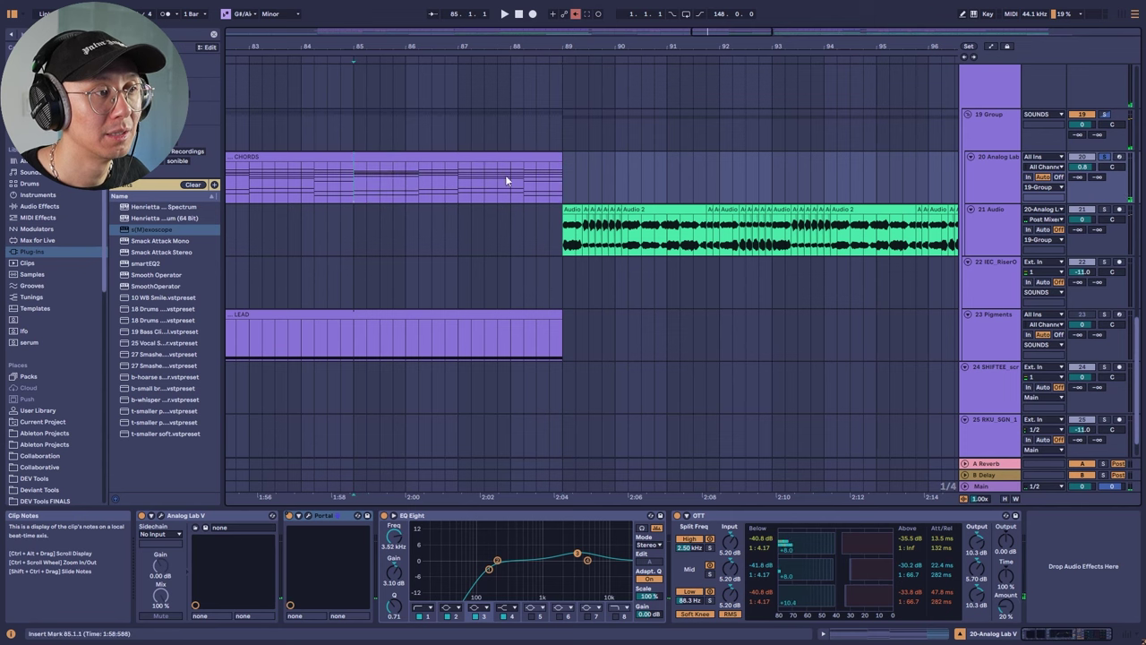
key(space)
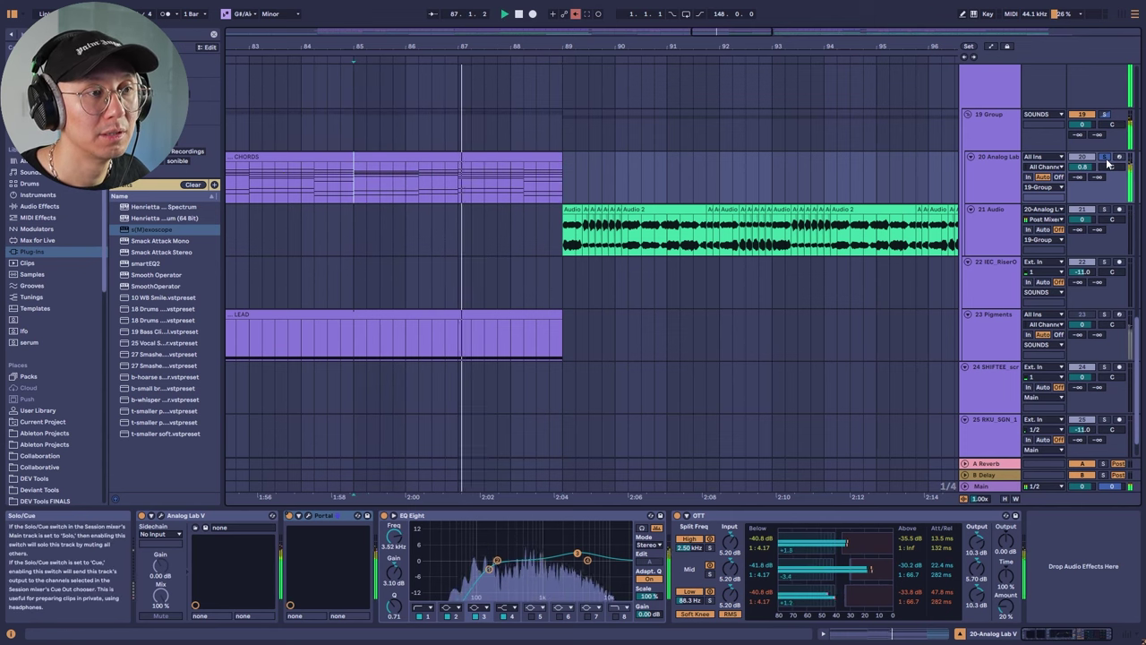
Look closely at the Audio 2 slices from bar 89 to 90.3.3, and play them with only the 21 Audio track soloed.
click(521, 248)
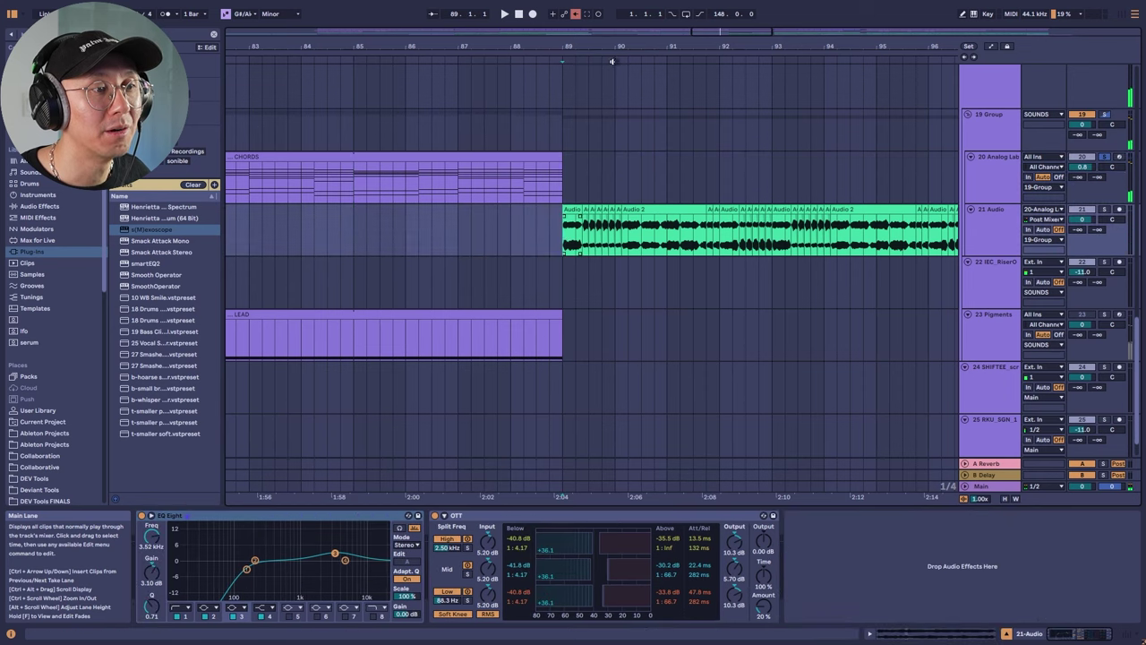
drag(676, 45, 676, 98)
scroll(416, 191, down, 3)
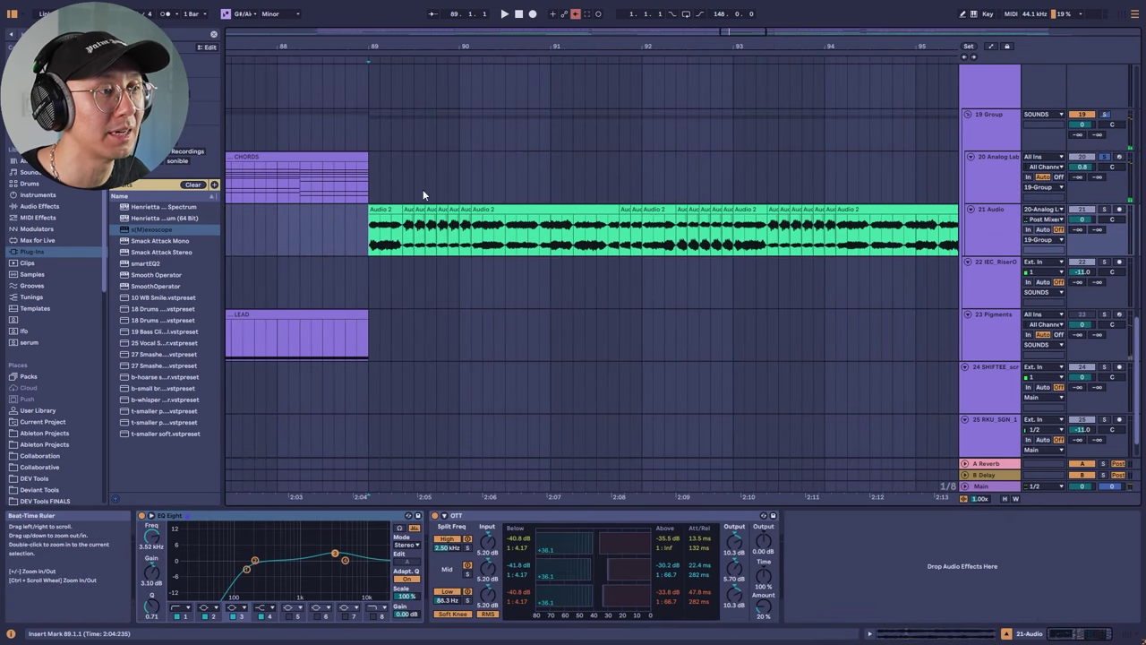
drag(526, 233, 517, 232)
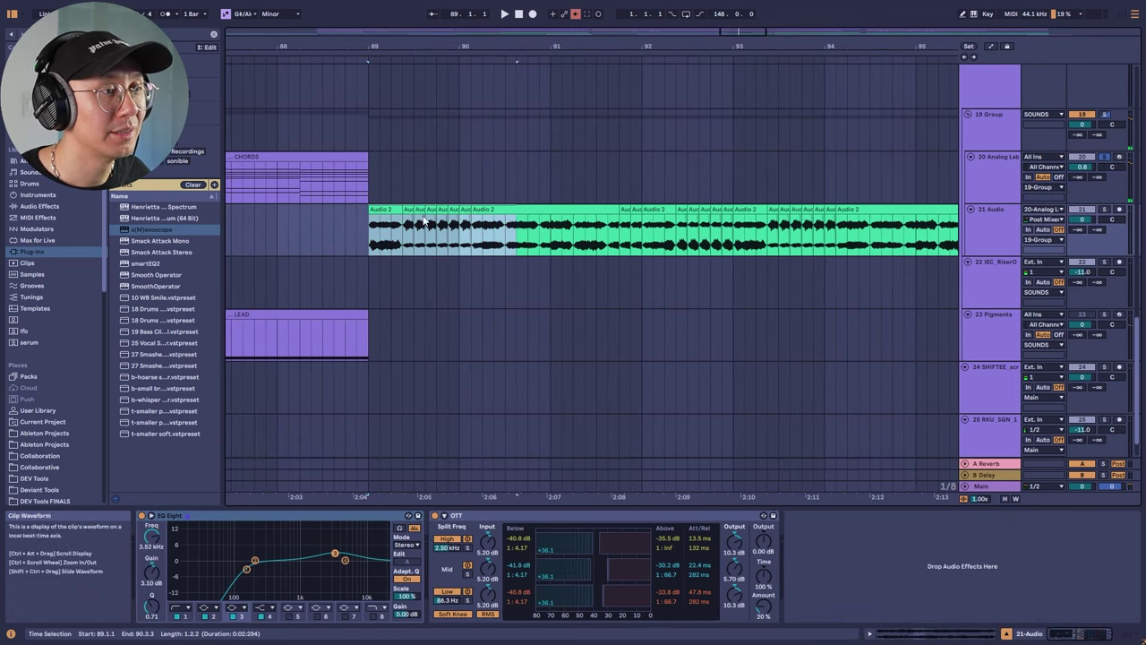
key(Right)
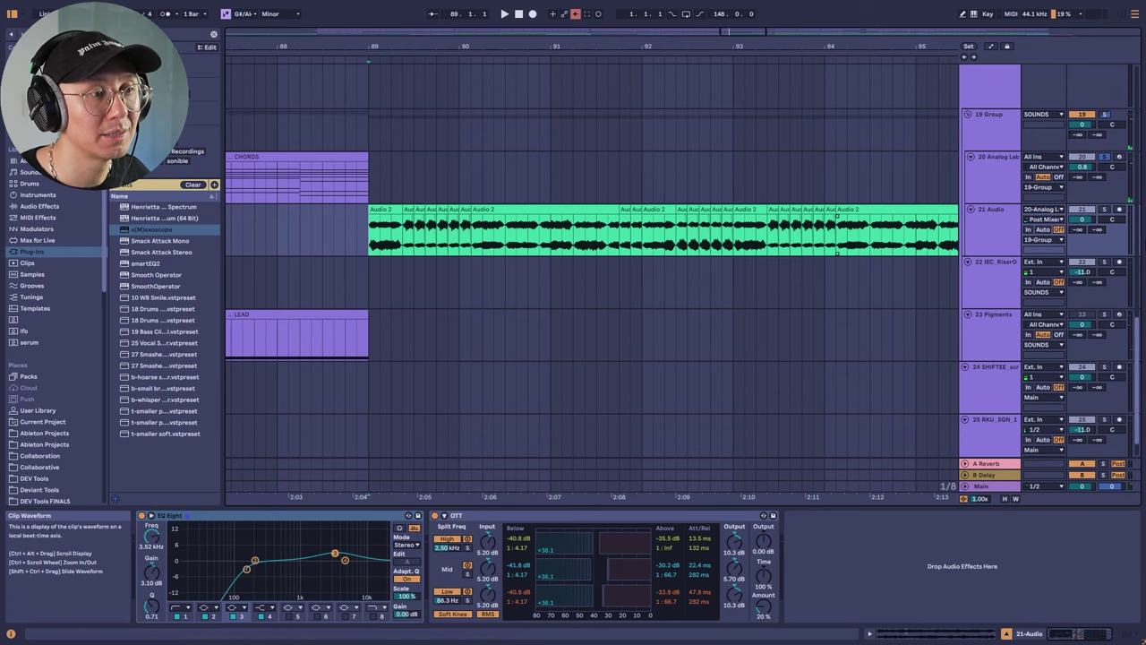
key(space)
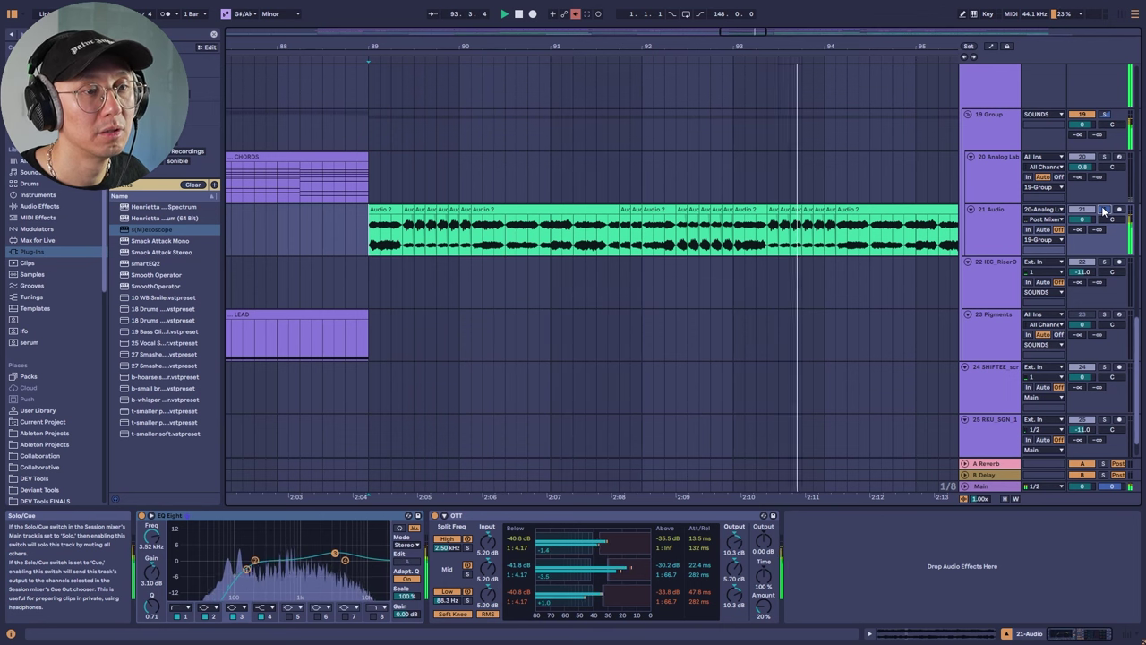
Inspect the first Audio 2 slices at bar 89 again, and replay them in solo into bar 91 before stopping.
drag(511, 46, 510, 63)
drag(677, 50, 678, 46)
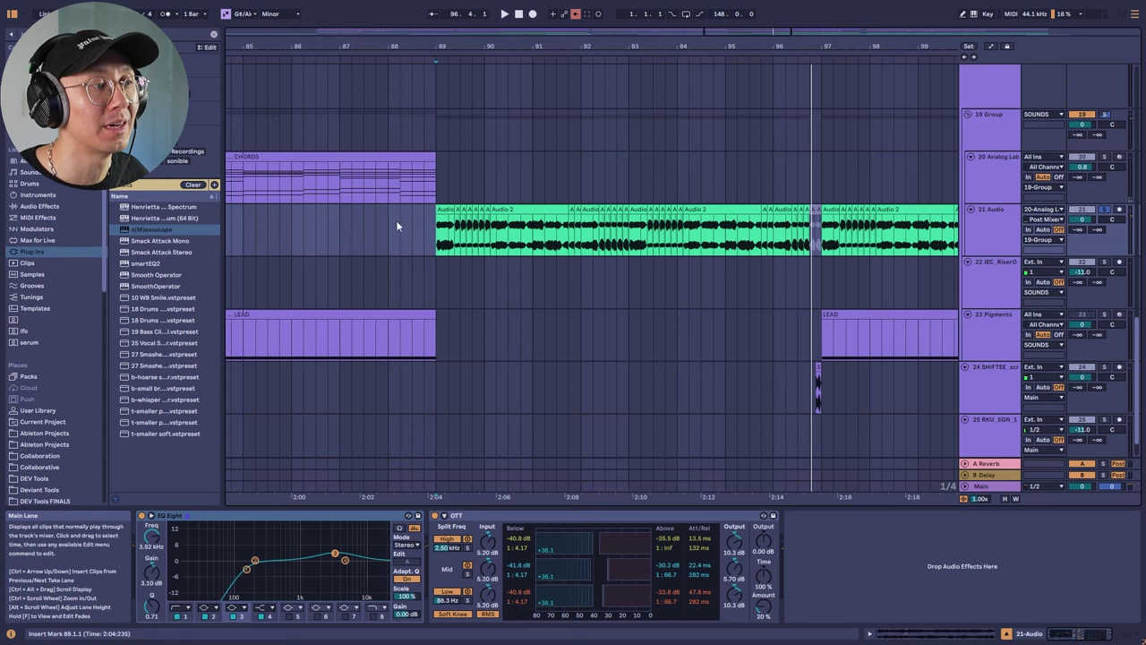
click(436, 232)
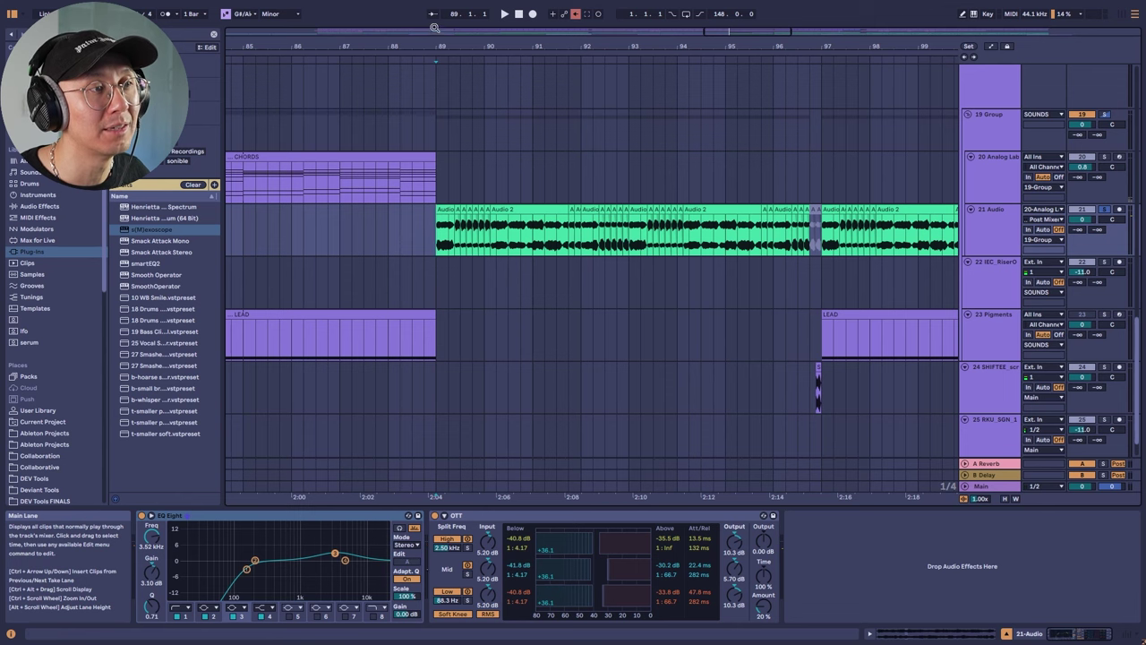
drag(448, 43, 452, 240)
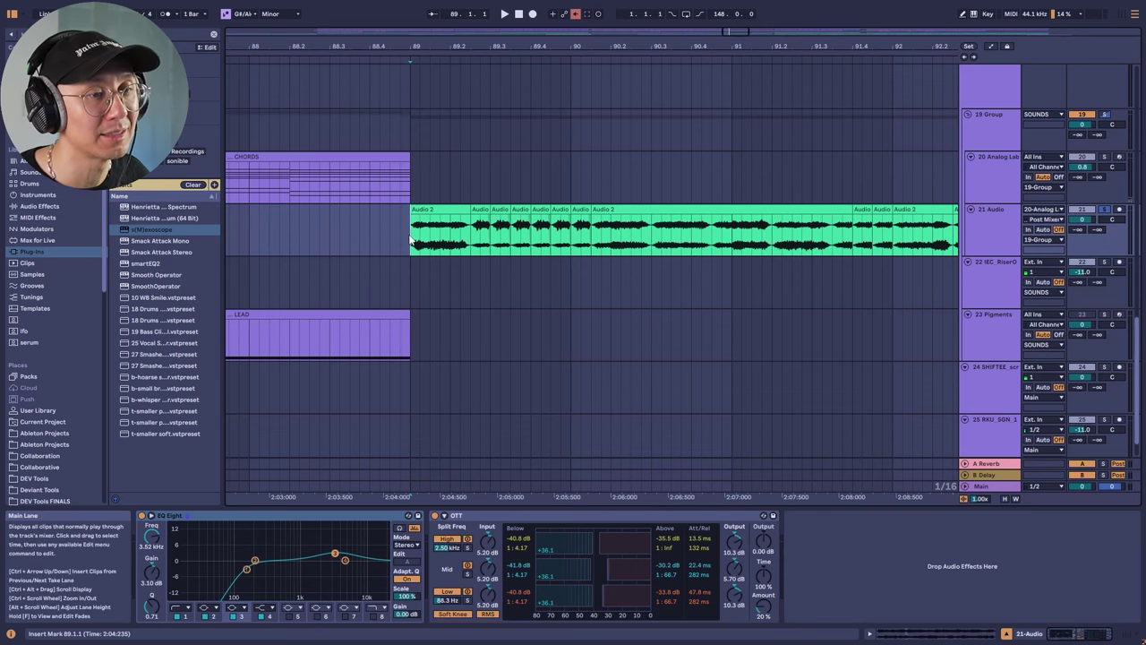
drag(439, 55, 439, 44)
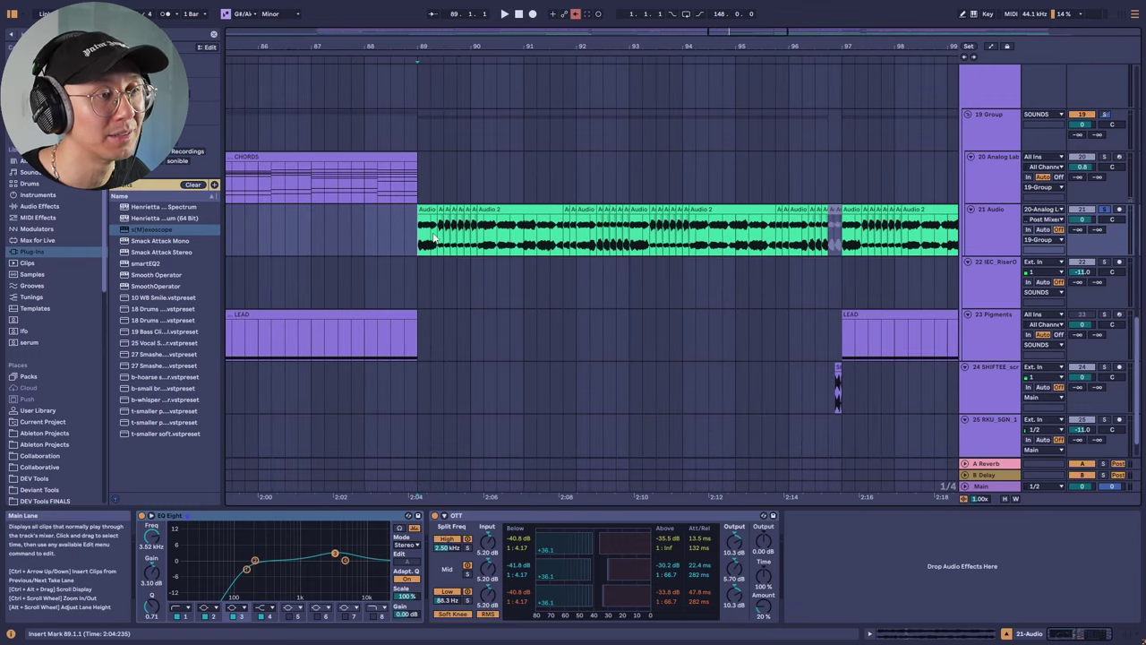
key(space)
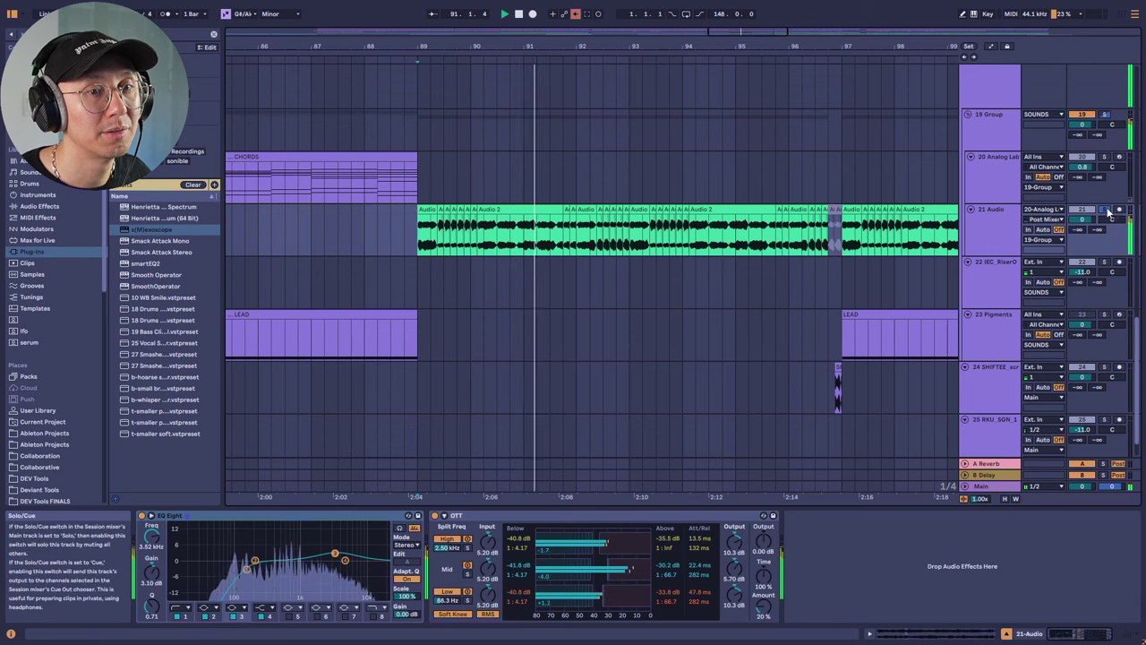
key(space)
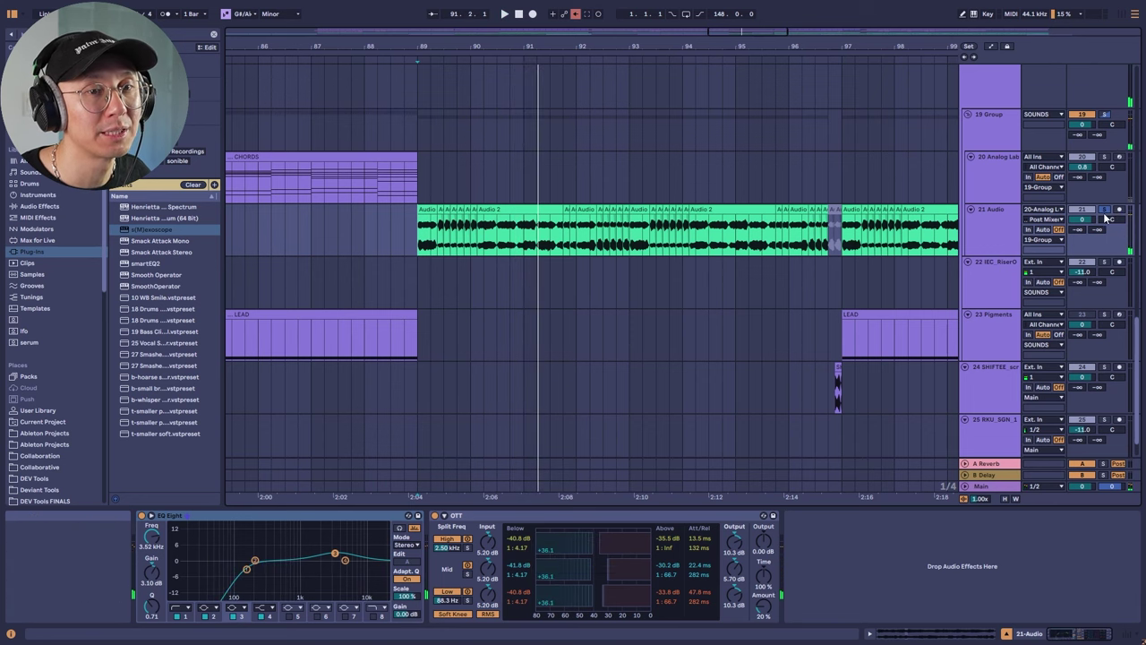
Unsolo the 21 Audio track and play the full mix from bar 89 into the section at bar 97.
click(422, 231)
key(space)
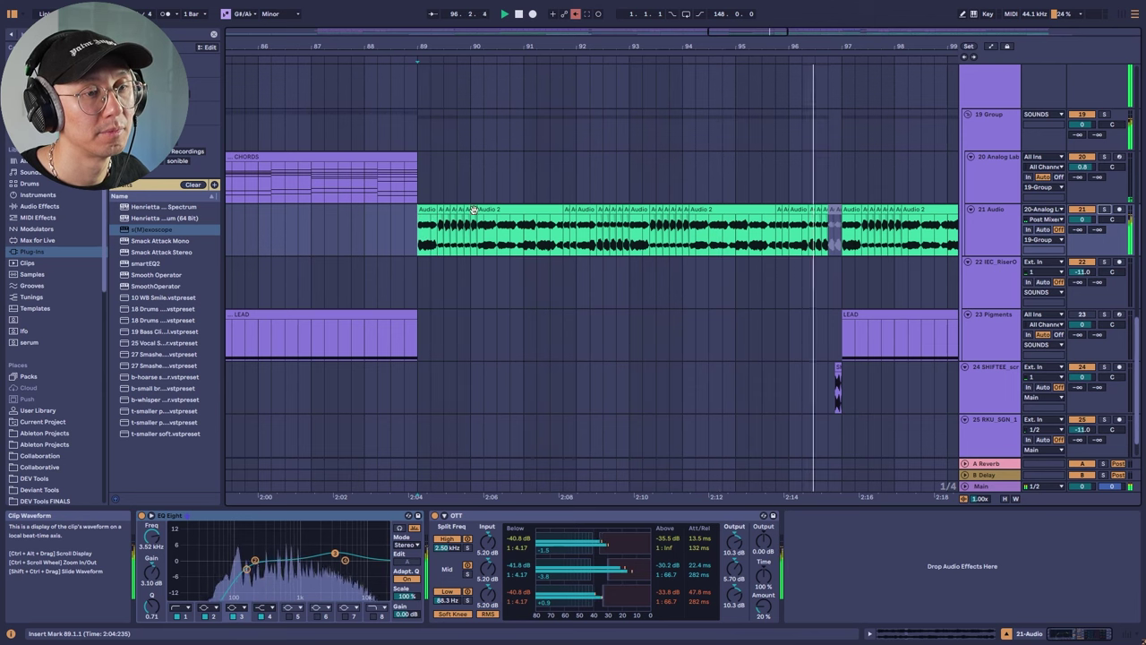
scroll(437, 497, right, 2)
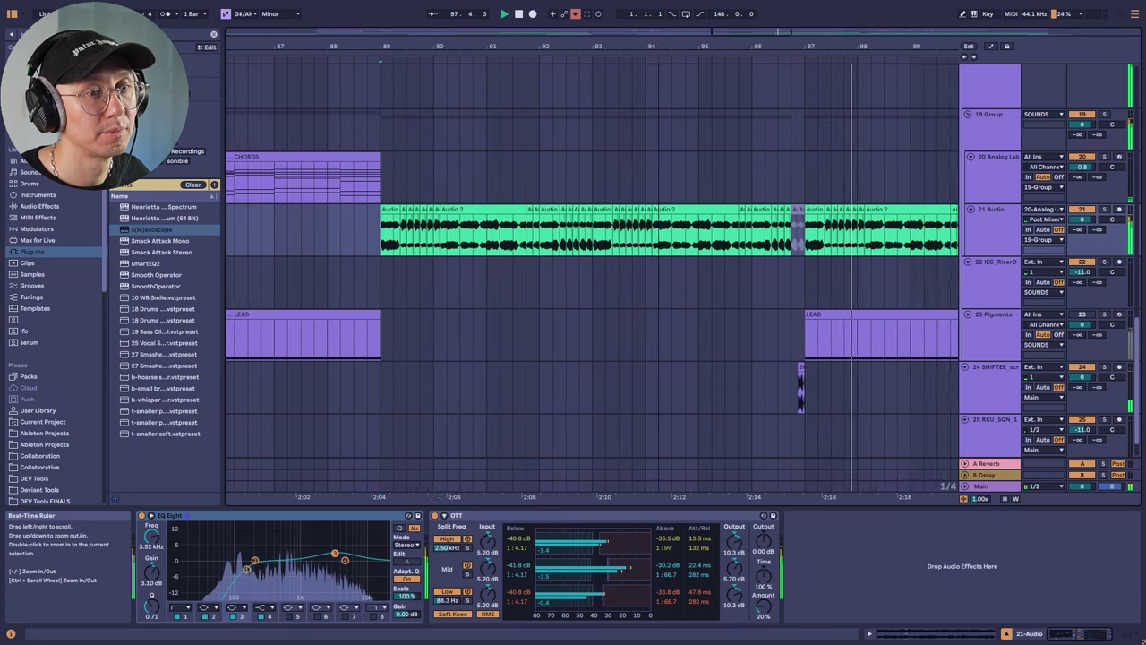
Look over the whole arrangement, and play the SHIFTEE scratch sample just before bar 97 with only its track soloed.
drag(432, 495, 439, 461)
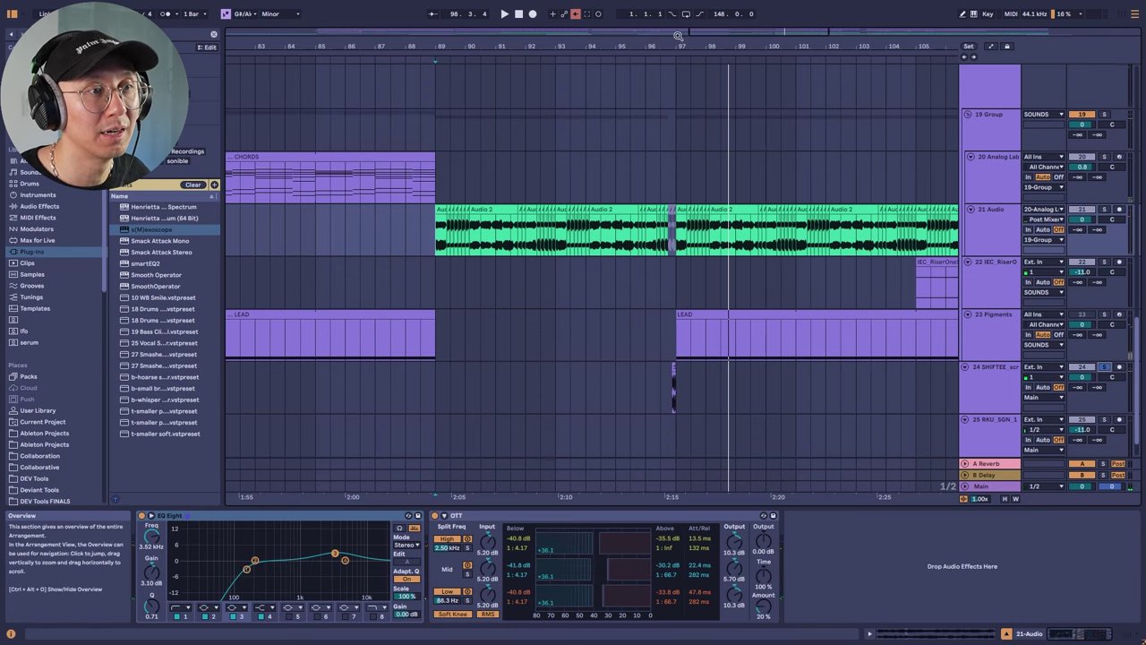
drag(688, 55, 693, 43)
scroll(739, 340, down, 1)
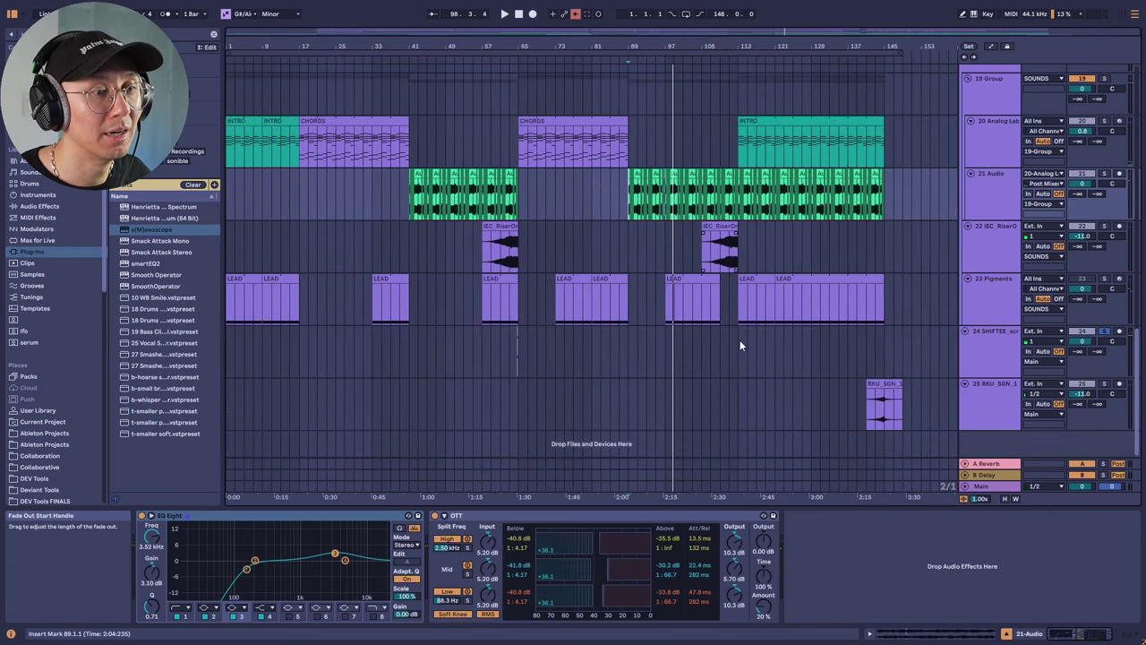
scroll(739, 340, up, 8)
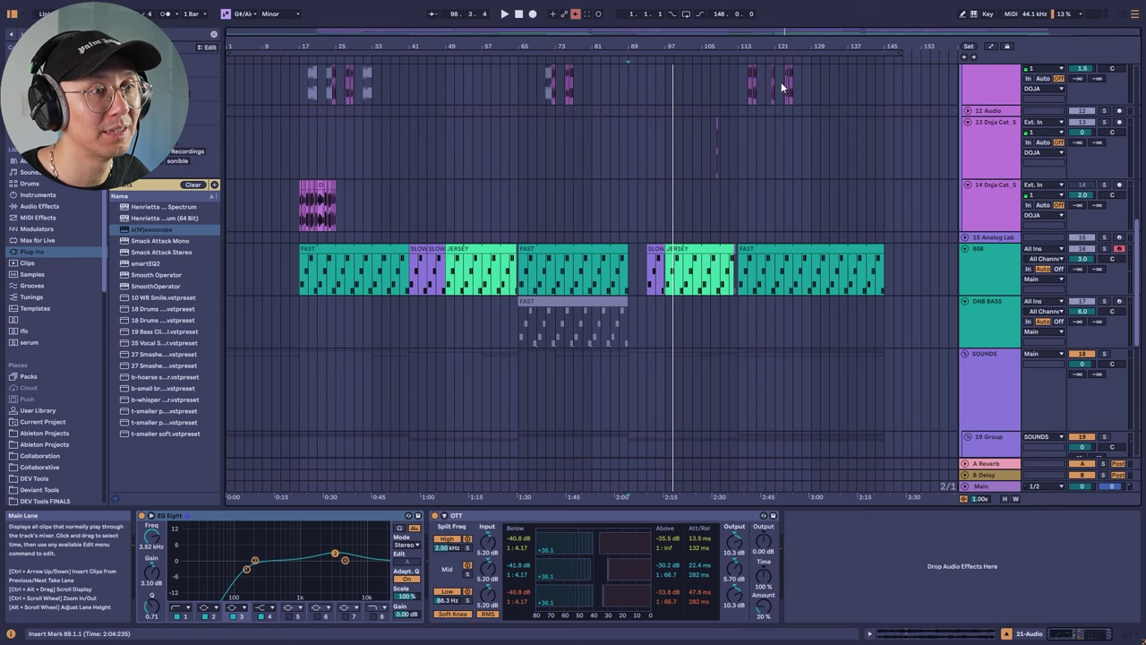
mouse_move(718, 43)
mouse_down()
mouse_move(720, 99)
mouse_move(720, 45)
mouse_up()
scroll(623, 405, down, 8)
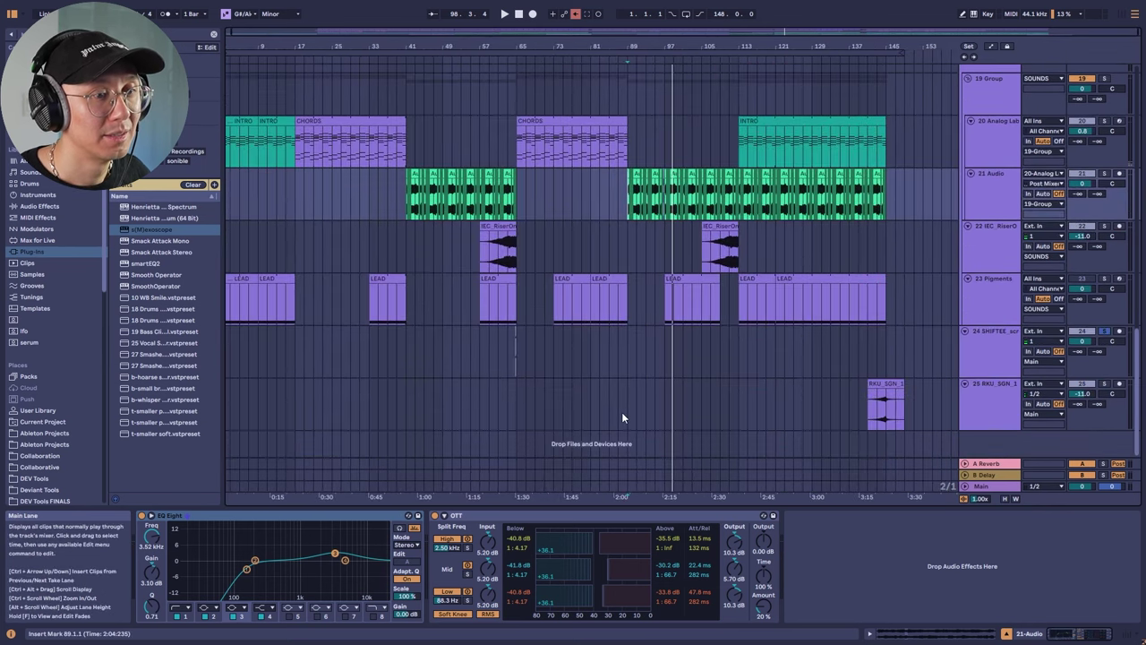
drag(627, 41, 371, 233)
click(458, 346)
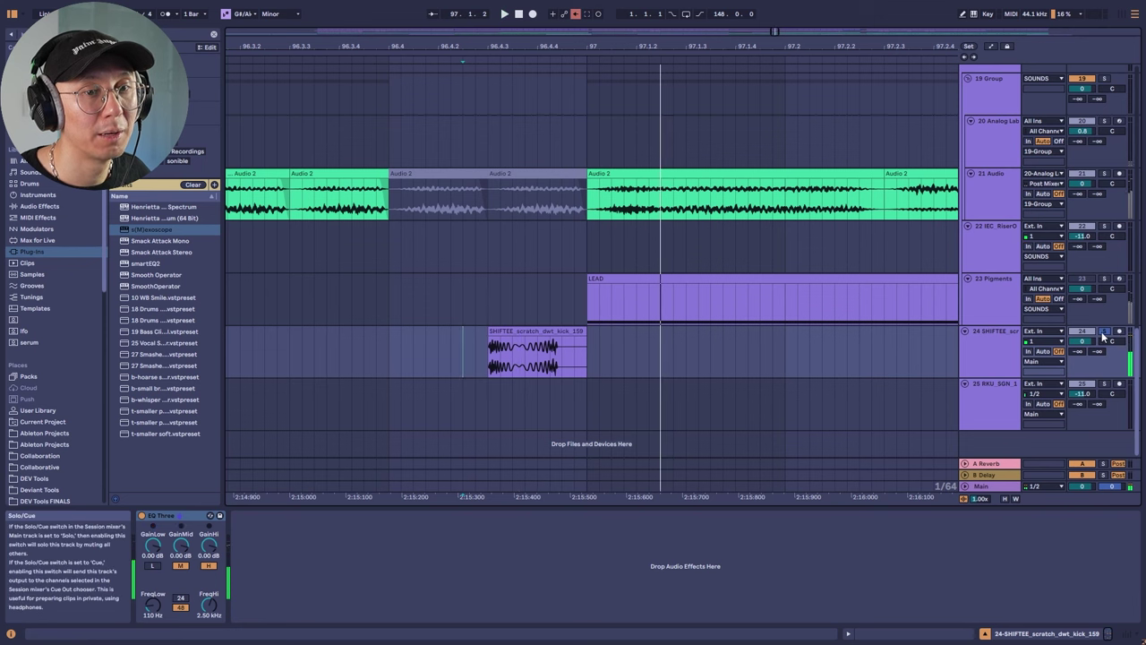
Unsolo the 24 SHIFTEE track and play the full mix from 96.1.4 through the scratch into bar 97.
drag(621, 46, 621, 18)
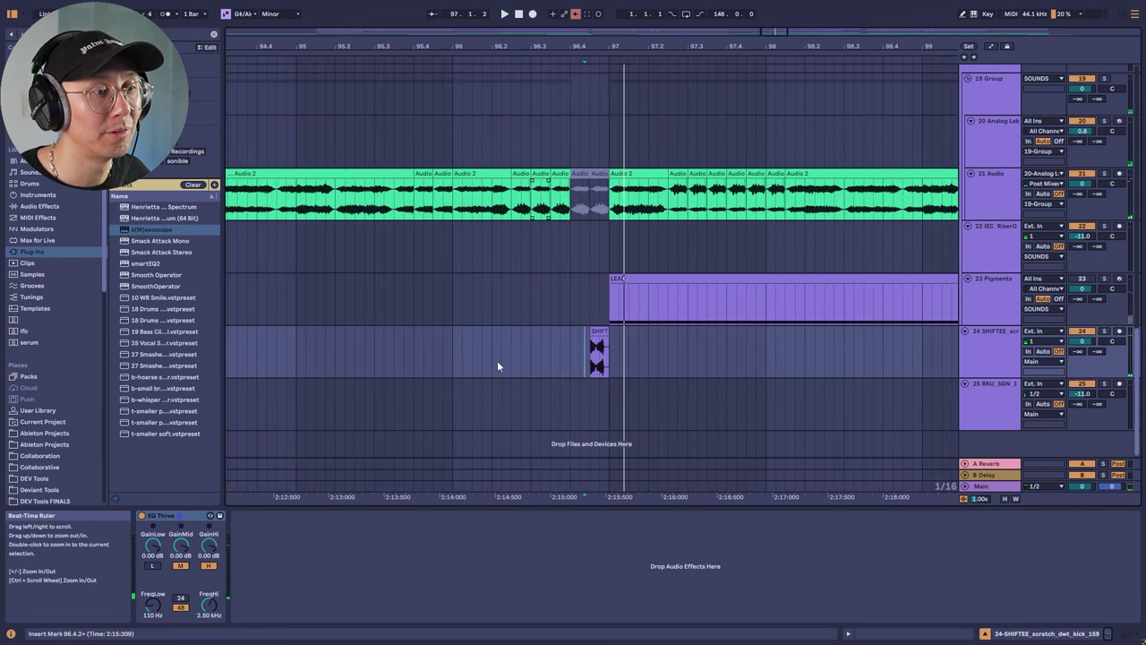
click(480, 330)
key(space)
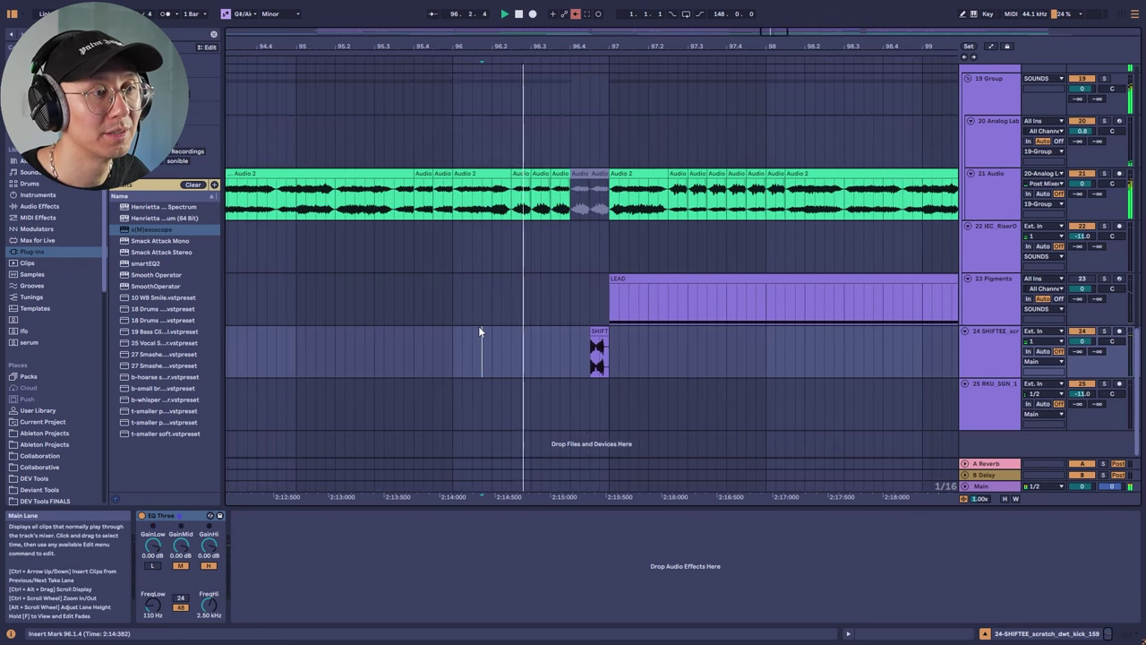
scroll(605, 294, up, 2)
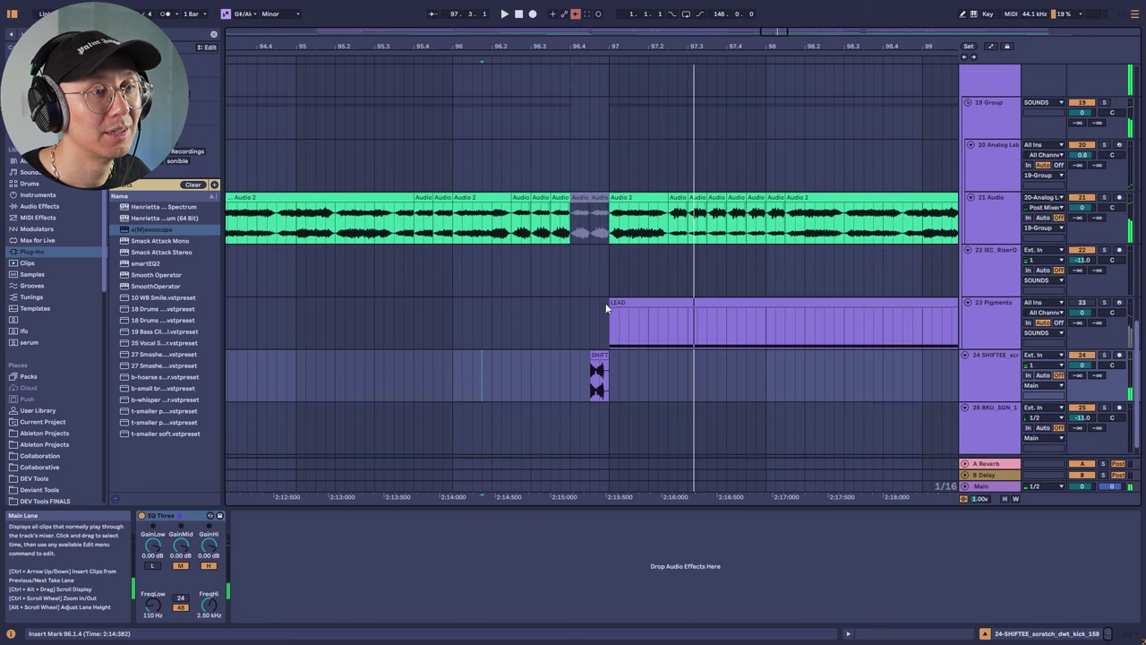
Fold all the tracks, and reopen the DOJA group with only its 9 Doja Cat vocal track unfolded.
scroll(813, 309, up, 5)
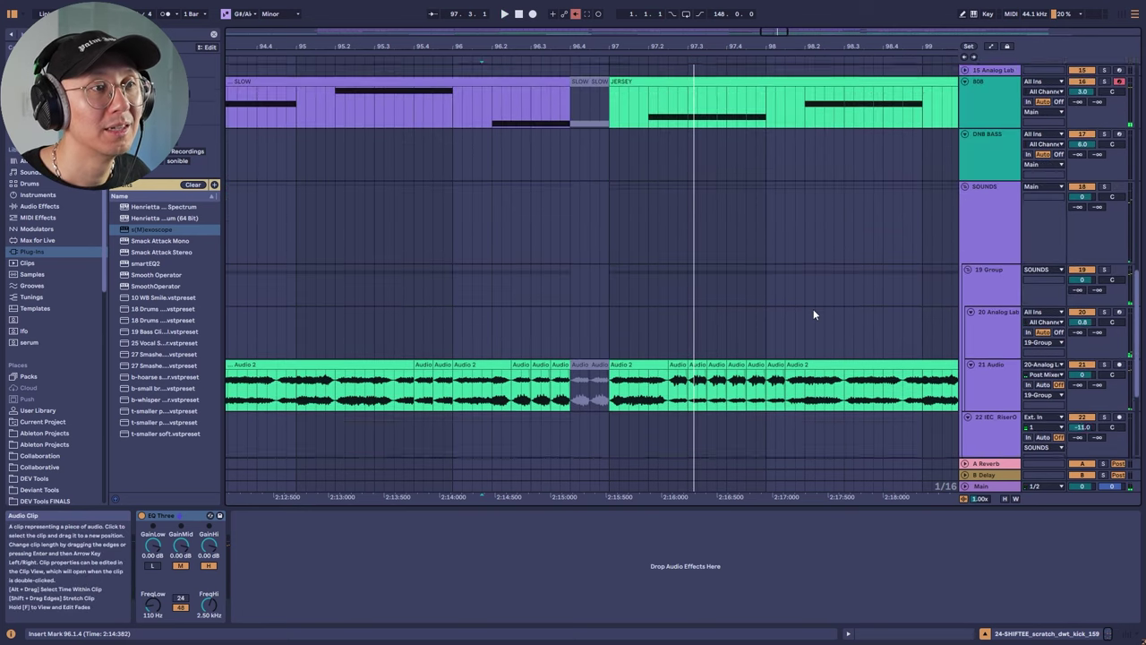
drag(629, 47, 628, 9)
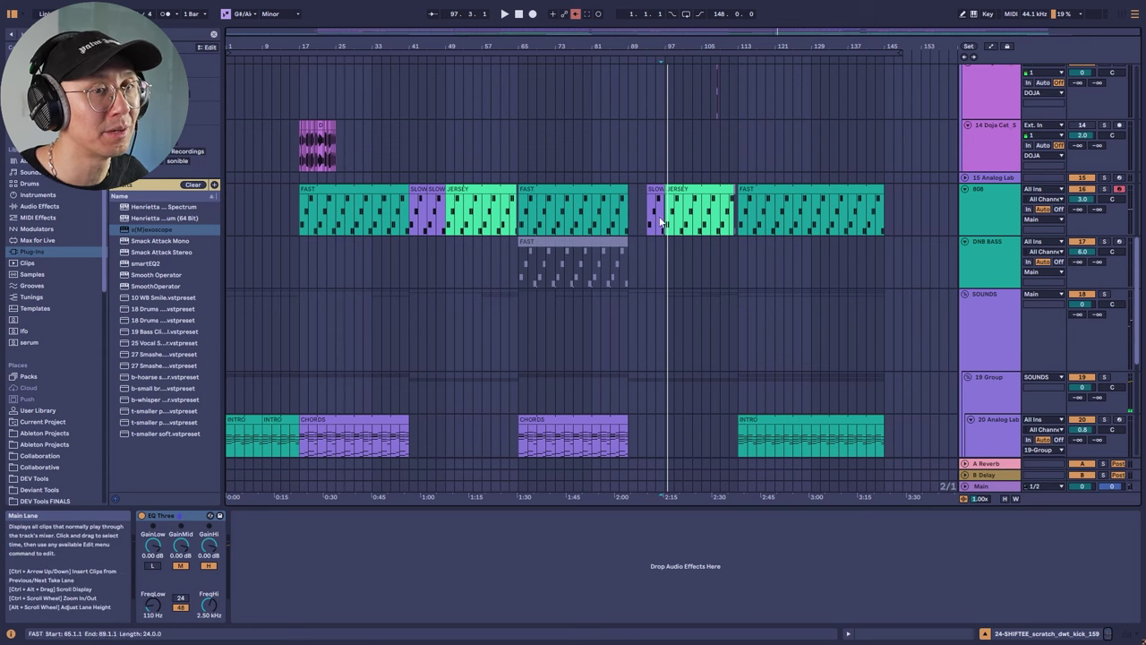
scroll(334, 378, up, 2)
scroll(334, 381, up, 5)
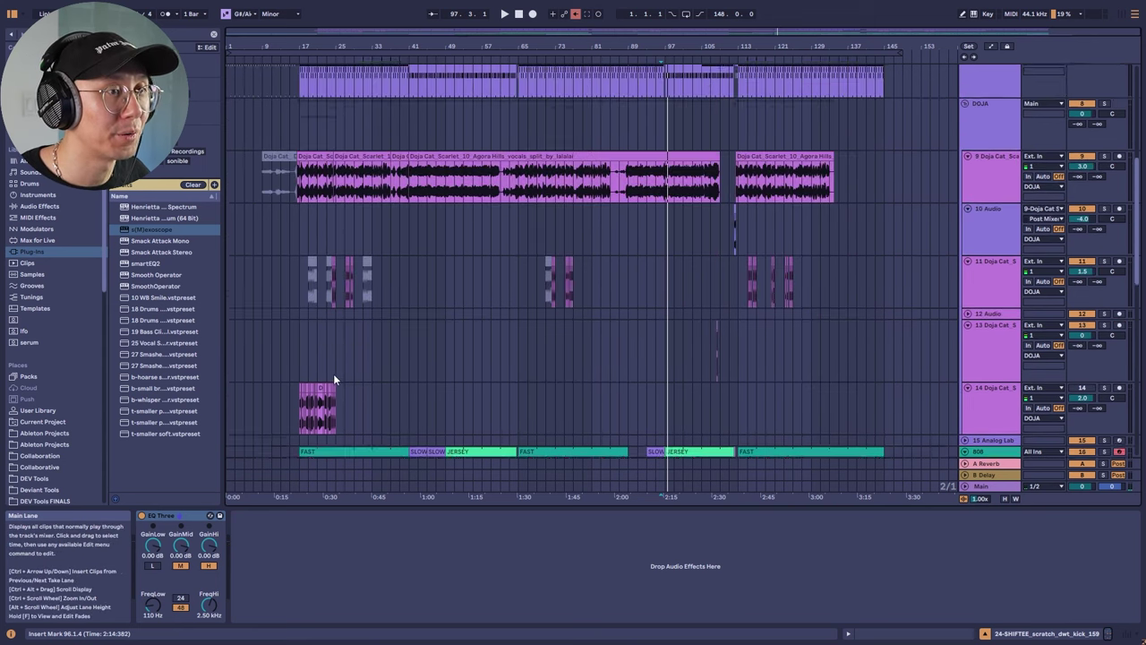
alt+click(969, 240)
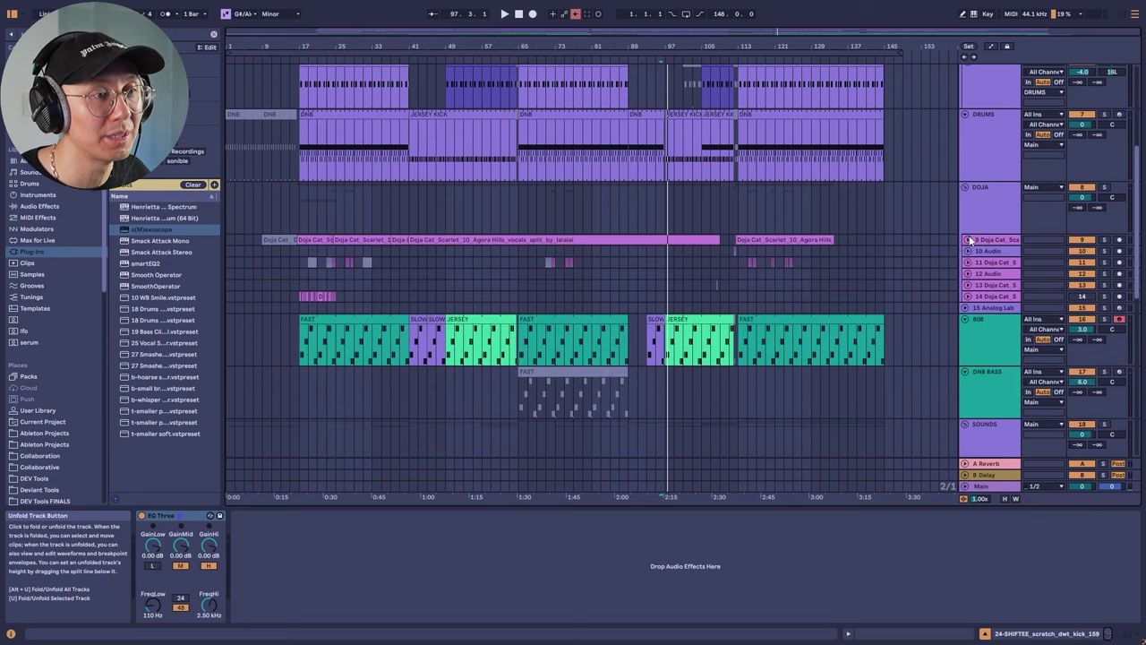
alt+click(965, 112)
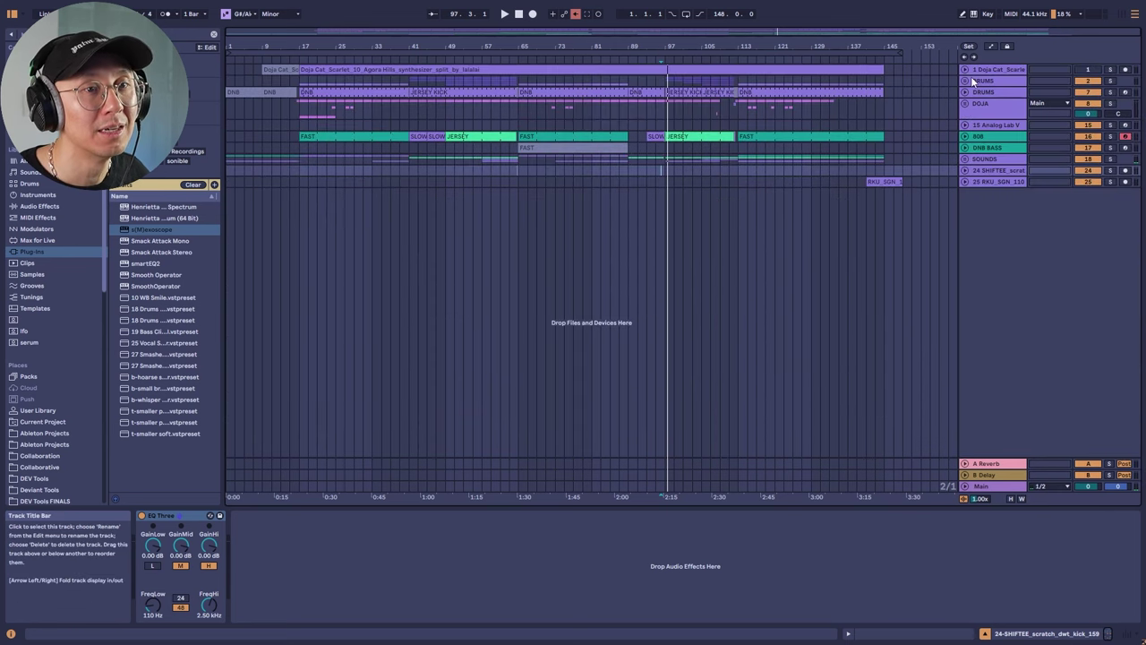
click(965, 102)
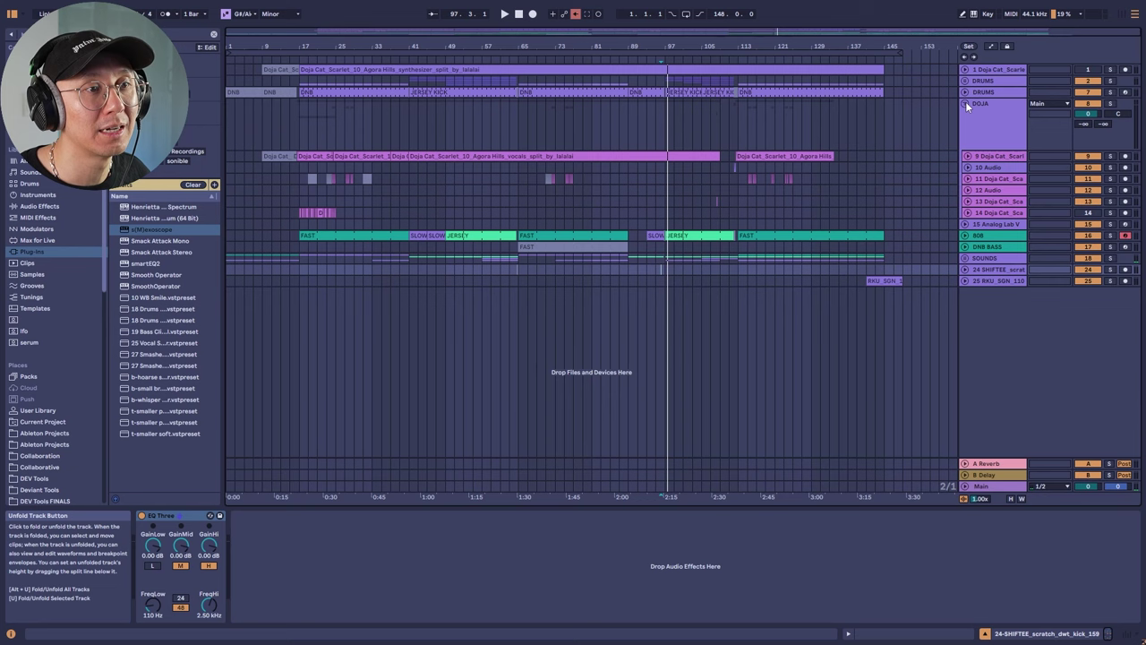
click(969, 157)
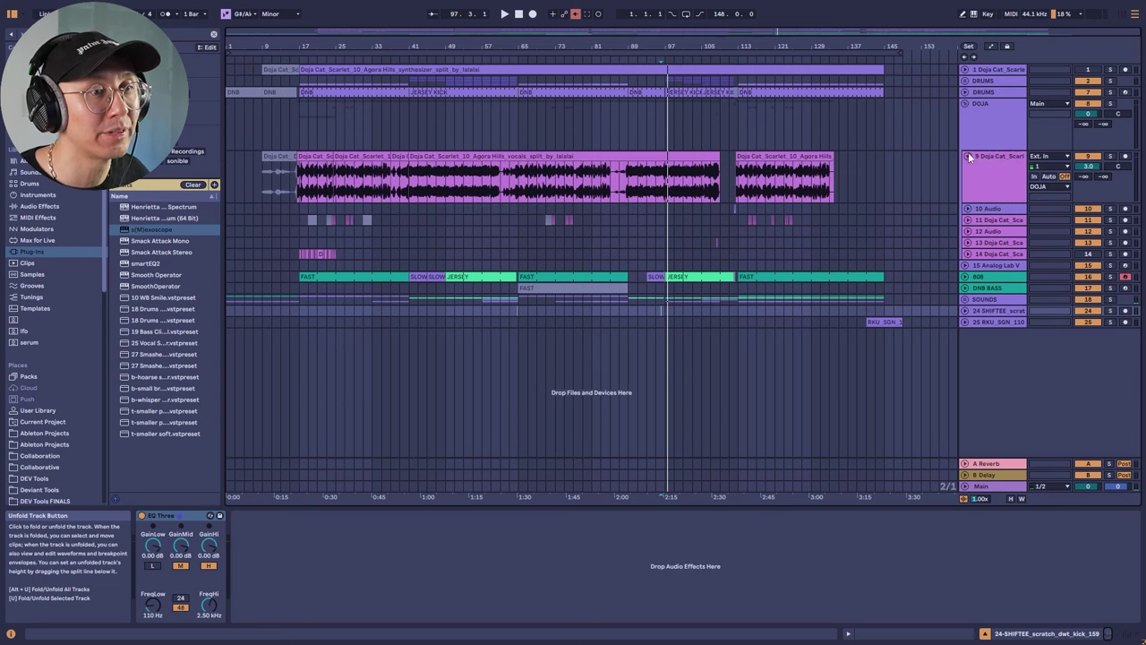
Mark time ranges along the main vocal and the 10 Audio track between bars 19 and 103, and clear the selection.
click(387, 211)
drag(387, 211, 311, 213)
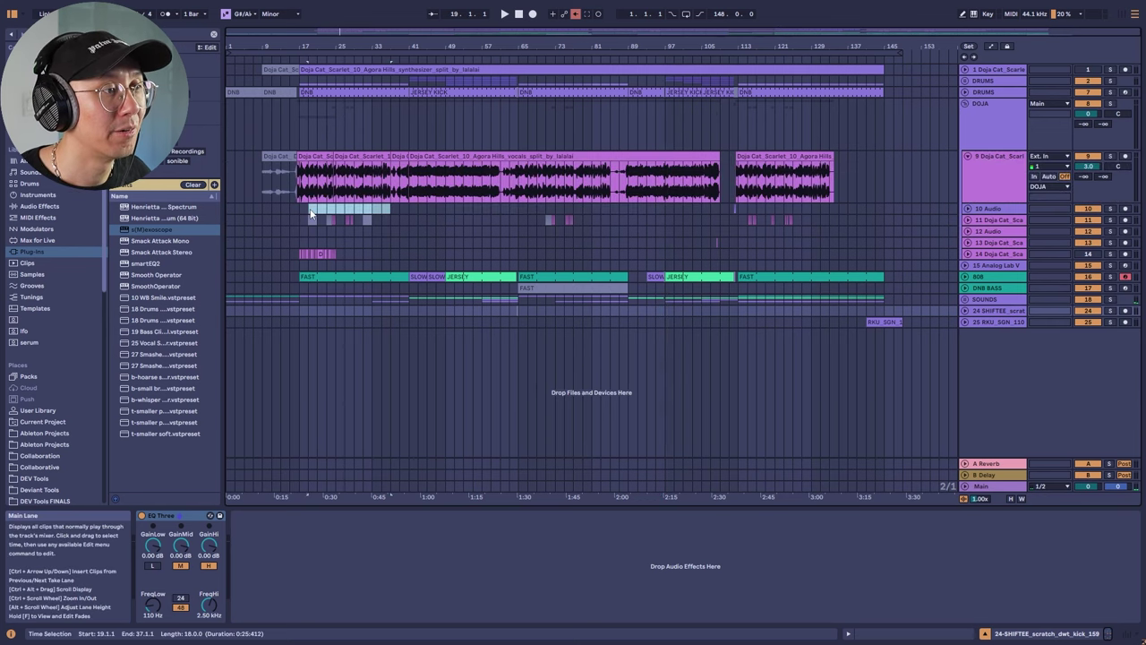
click(411, 207)
drag(422, 205, 707, 199)
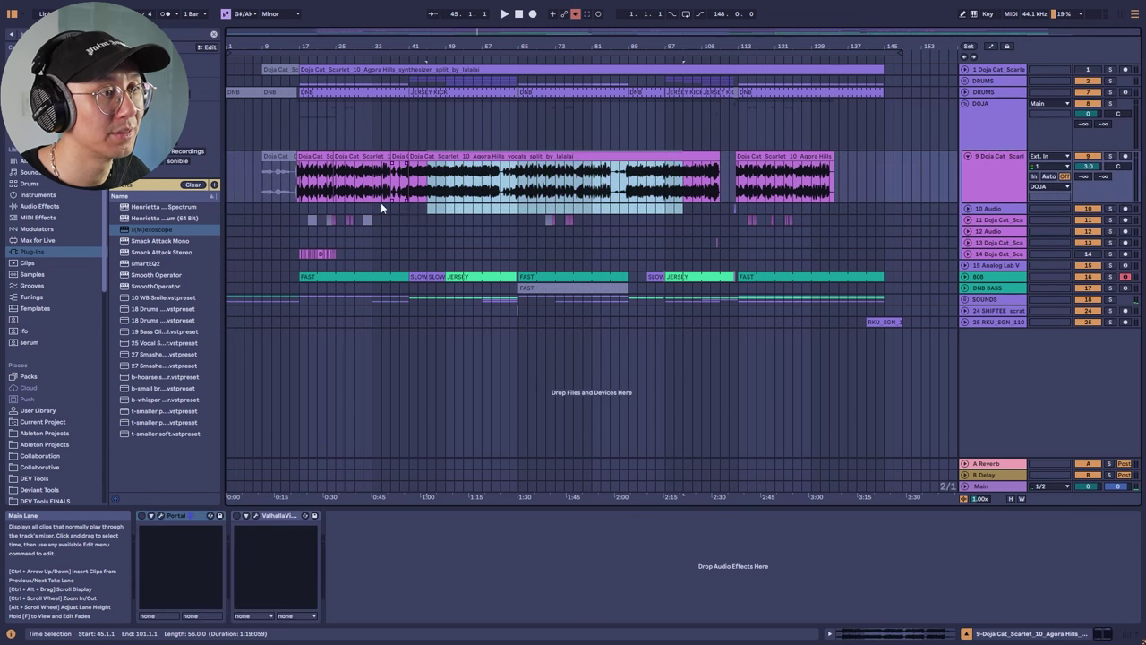
drag(419, 210, 694, 208)
click(539, 207)
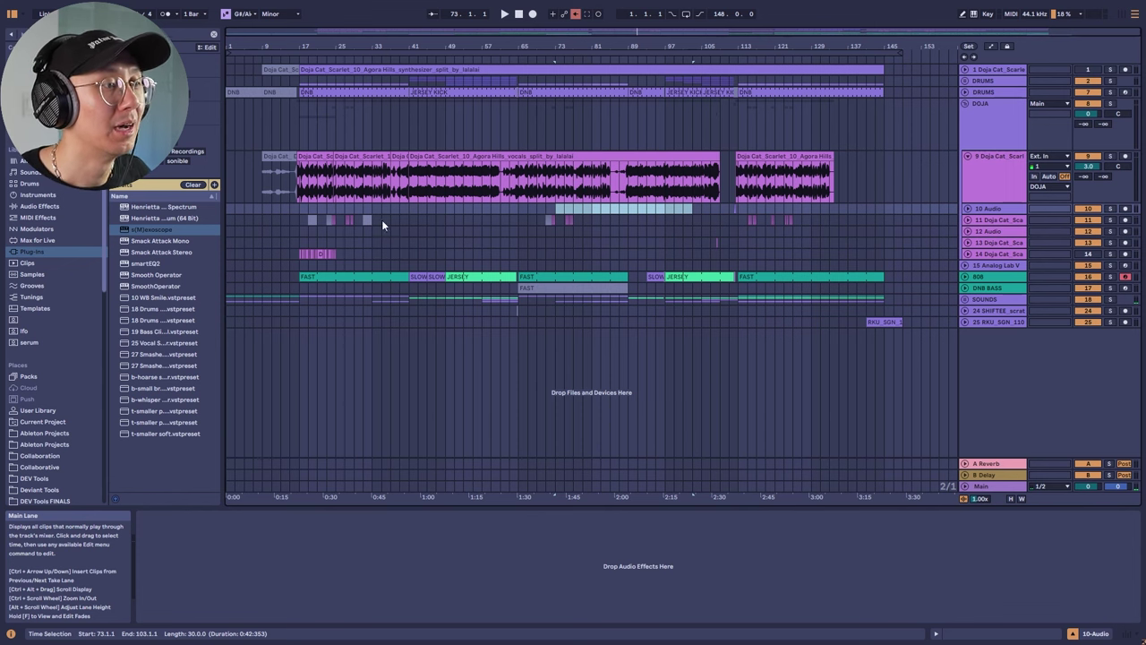
click(229, 220)
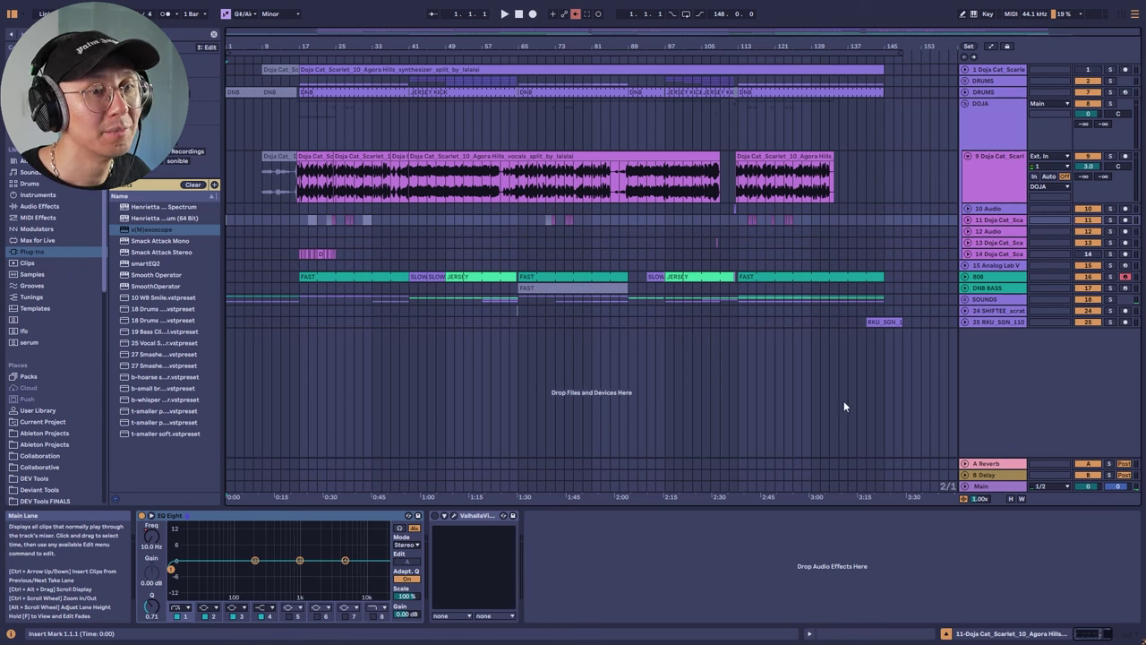
Play the intro from bar 9 and follow the INTRO chord clips on the 20 Analog Lab track.
scroll(955, 299, down, 3)
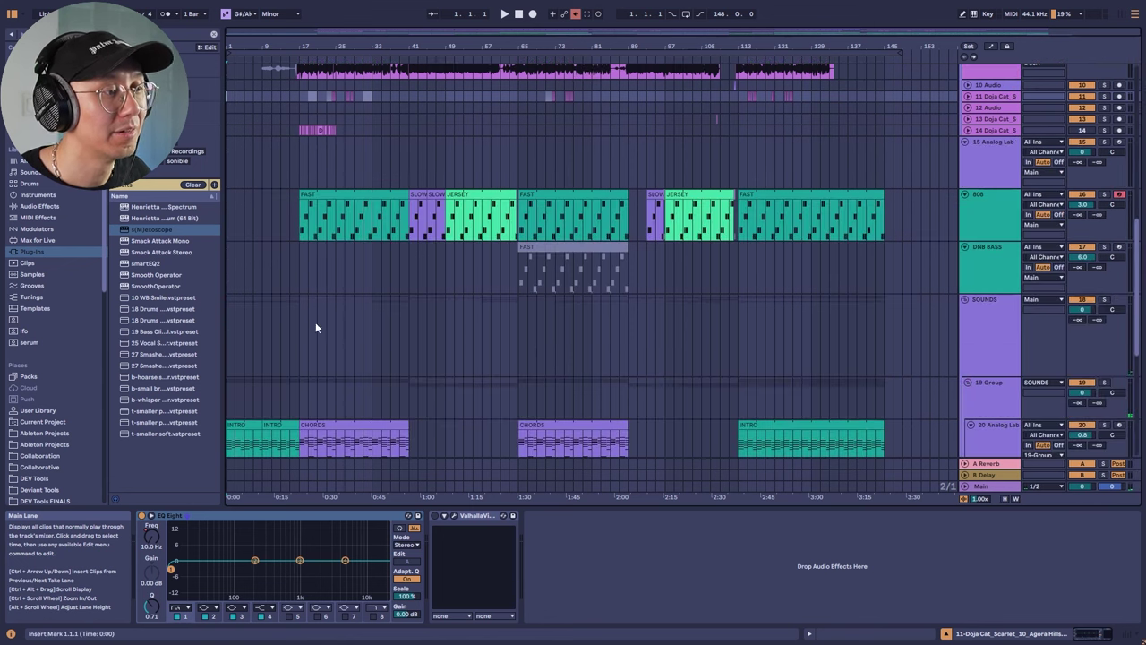
click(267, 354)
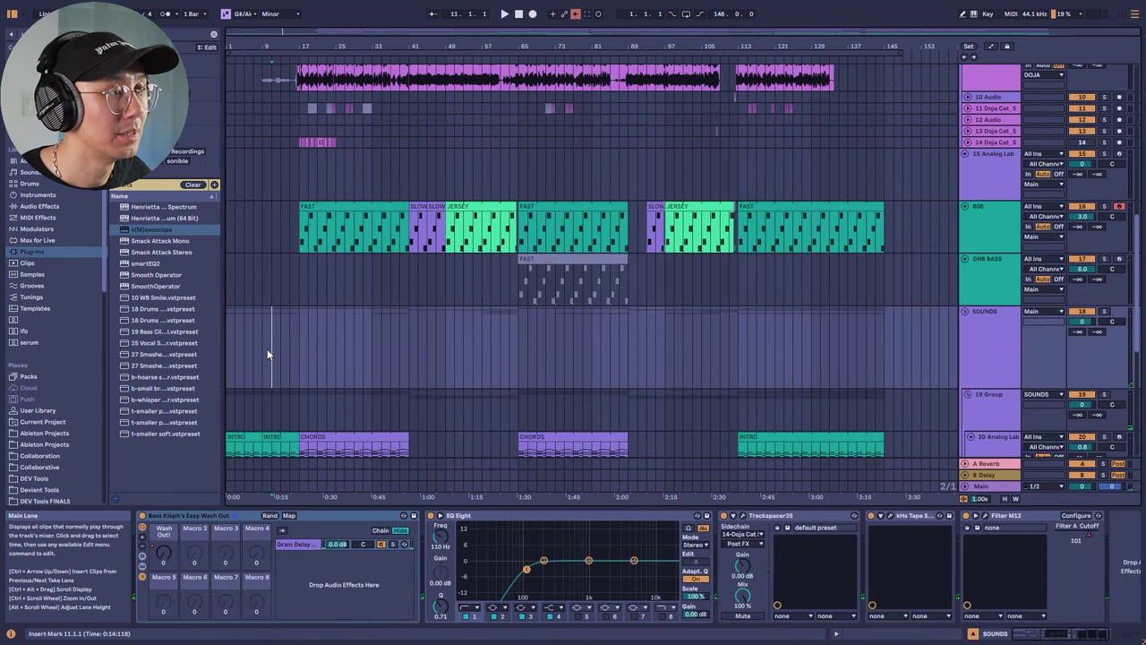
click(260, 350)
key(space)
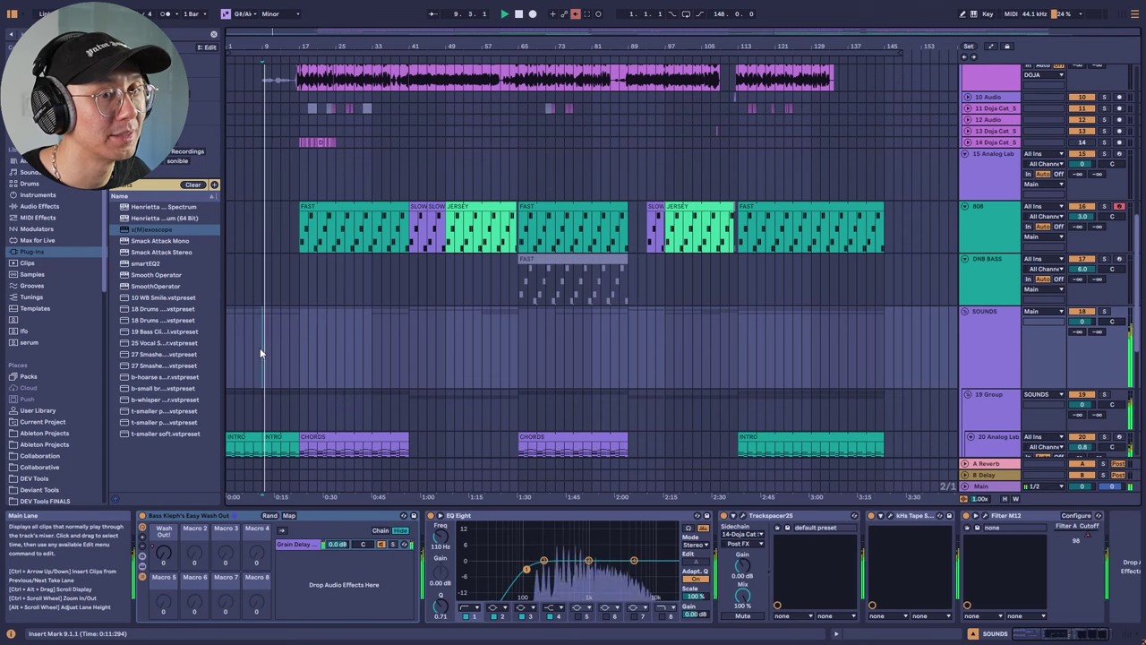
scroll(260, 352, down, 6)
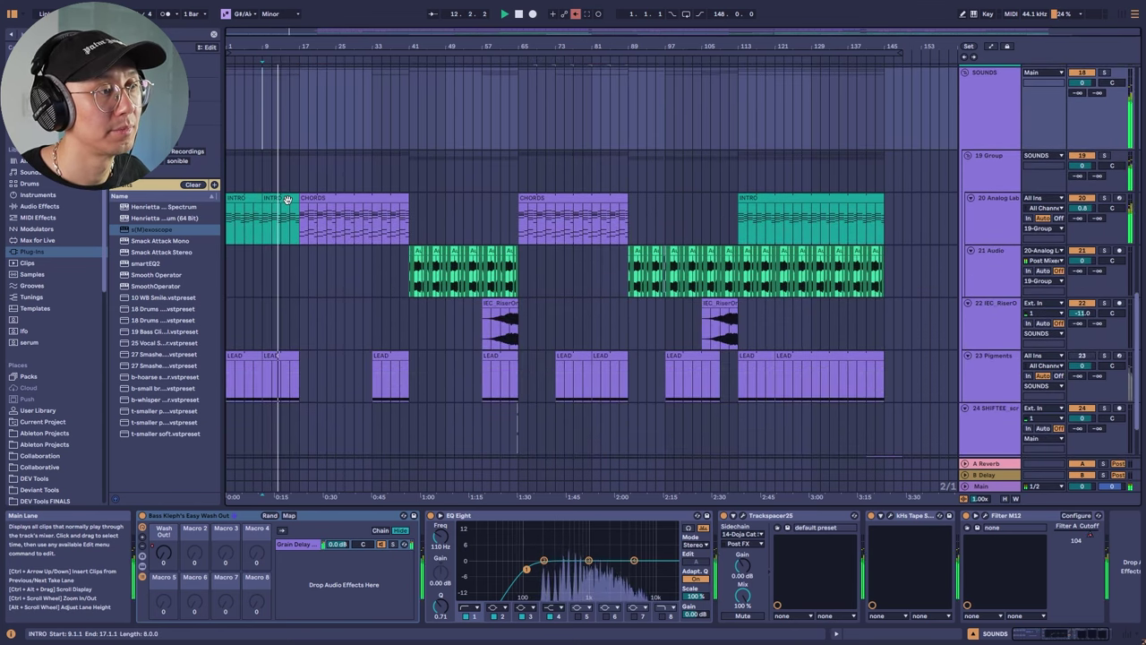
Inspect the chord notes of the INTRO clip at bar 9, and select the CHORDS clip at bar 17.
double_click(286, 199)
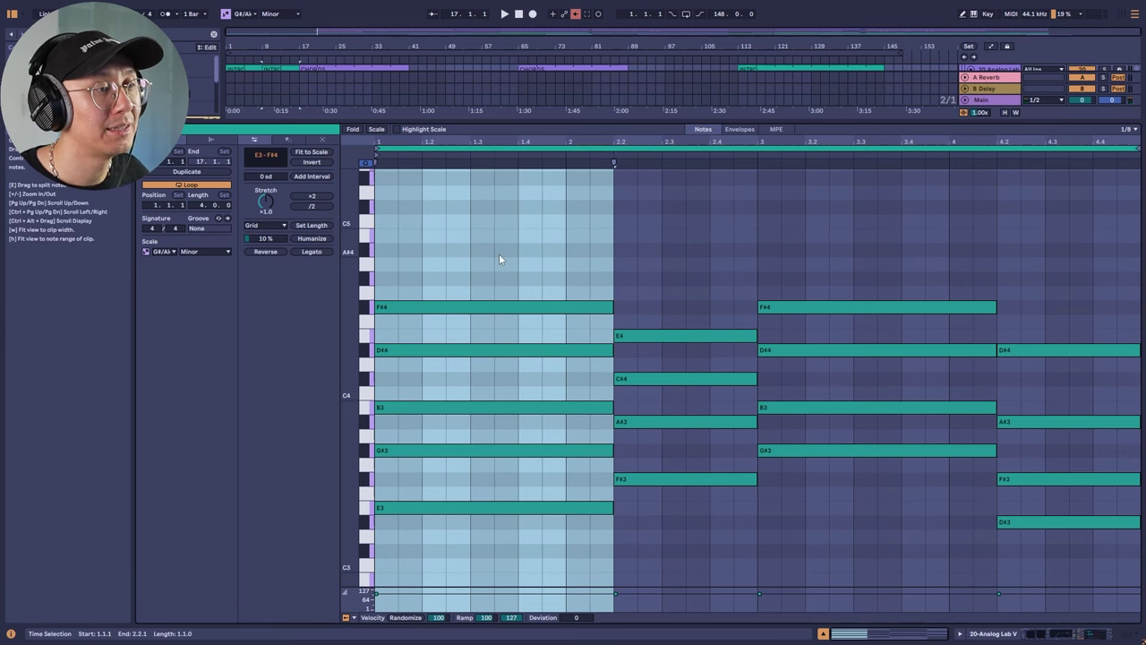
key(shift+Tab)
click(320, 239)
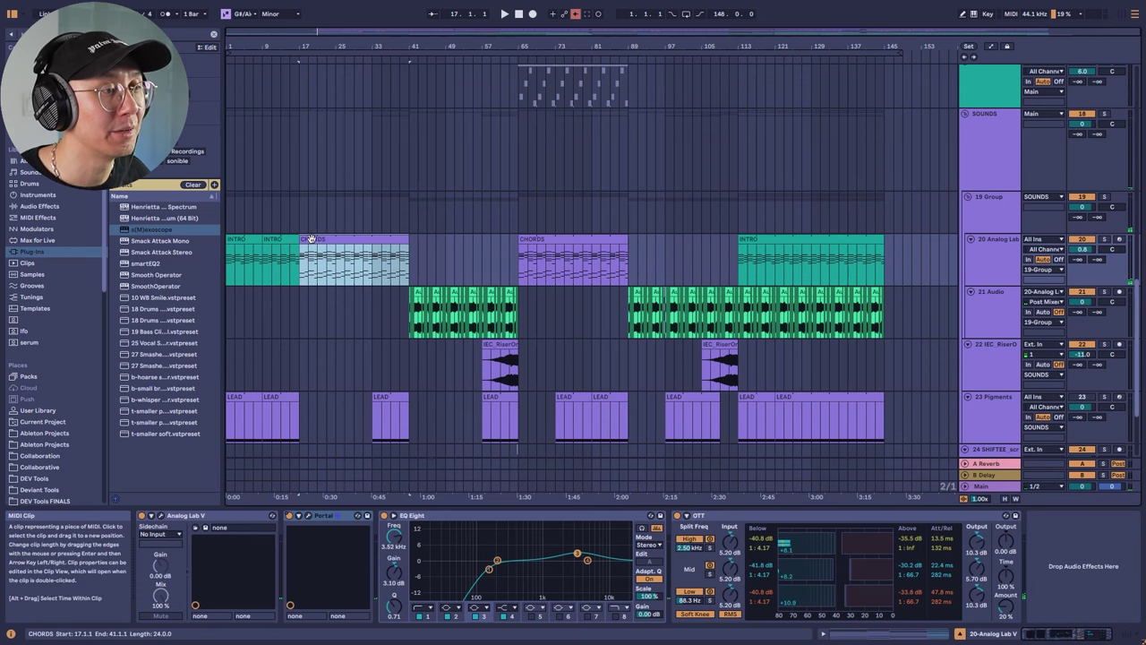
Play the transition from the INTRO clip at bar 13 into the CHORDS section, and stop in bar 21.
click(267, 211)
click(260, 213)
key(space)
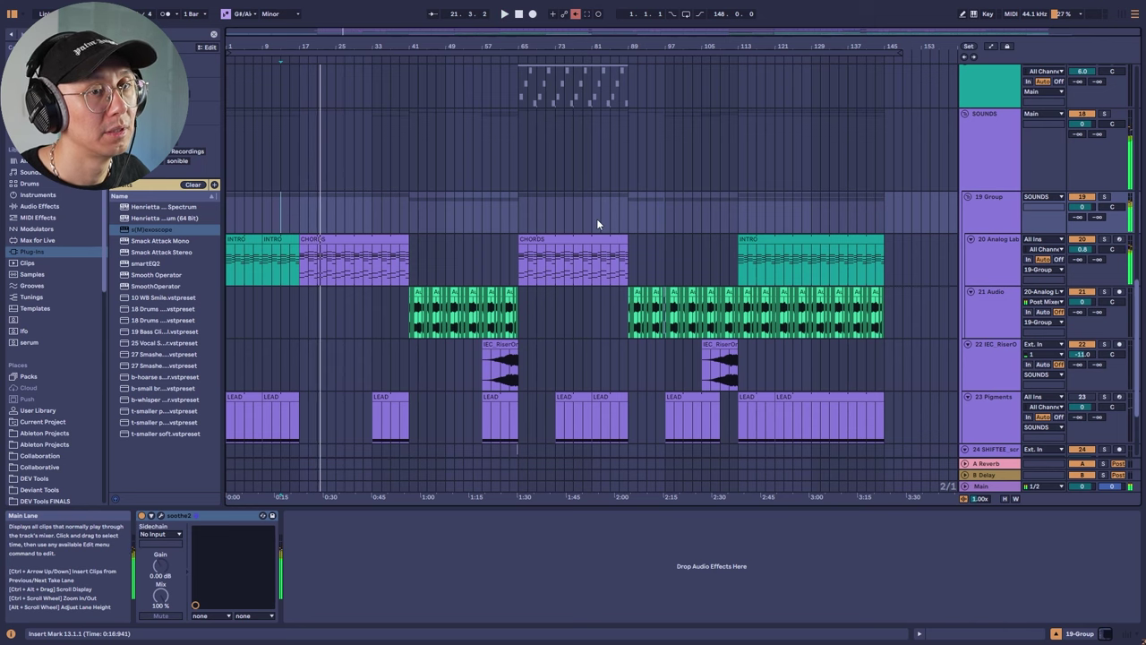
Inspect the Trackspacer plug-in on the SOUNDS group and its vocal sidechain source, and close its window.
scroll(598, 223, up, 5)
click(993, 315)
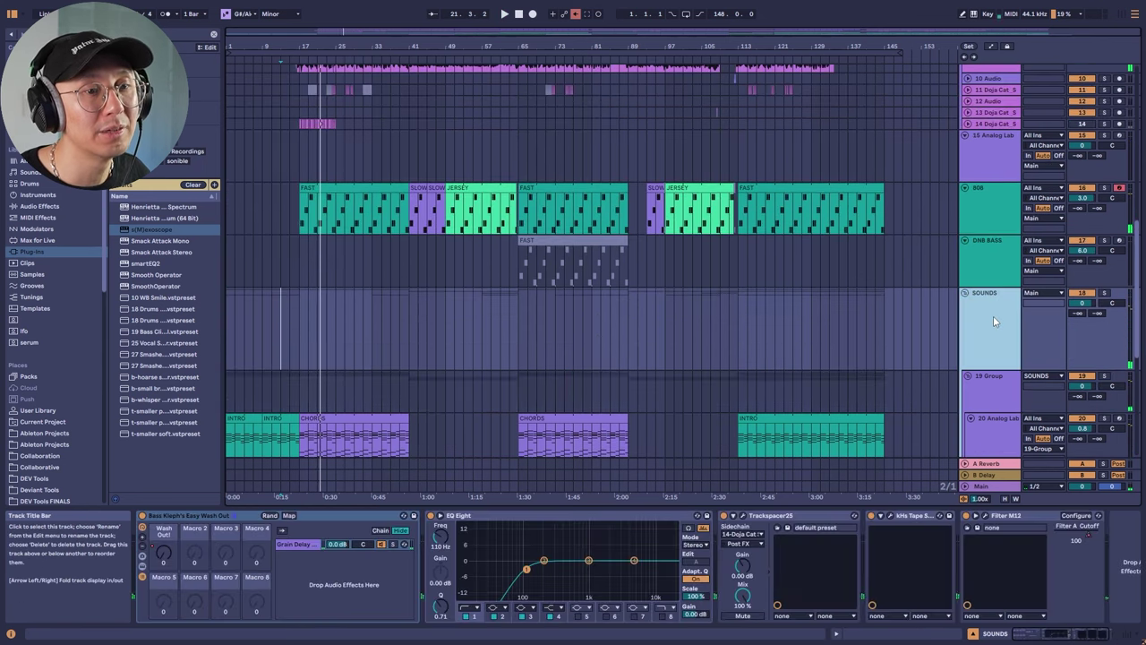
scroll(992, 314, down, 2)
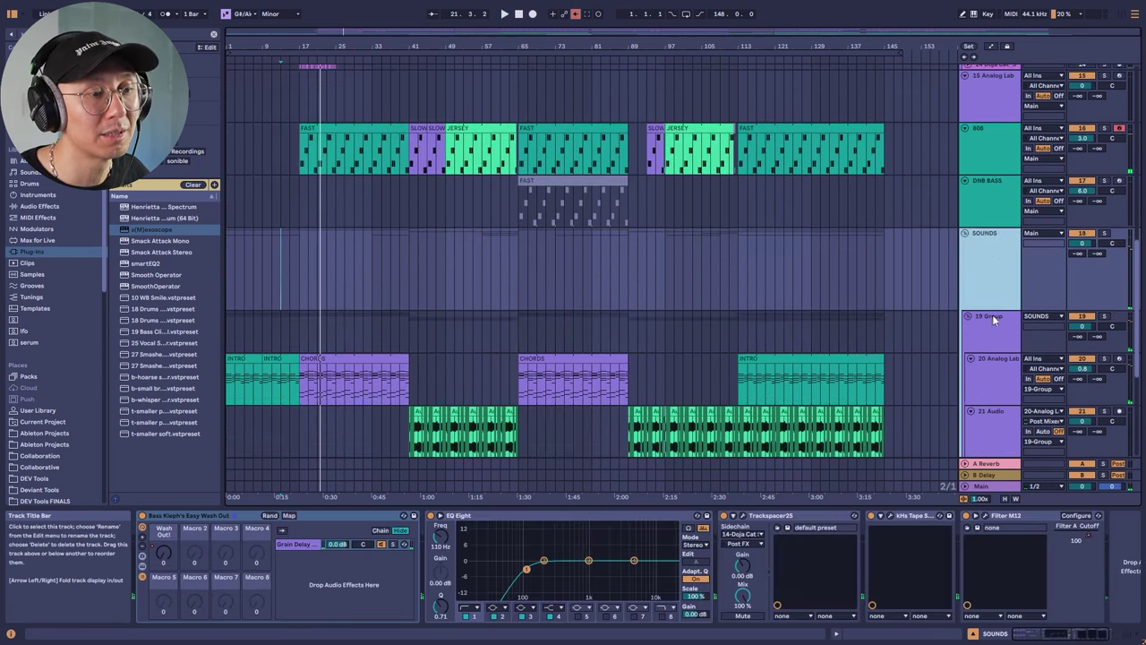
click(742, 515)
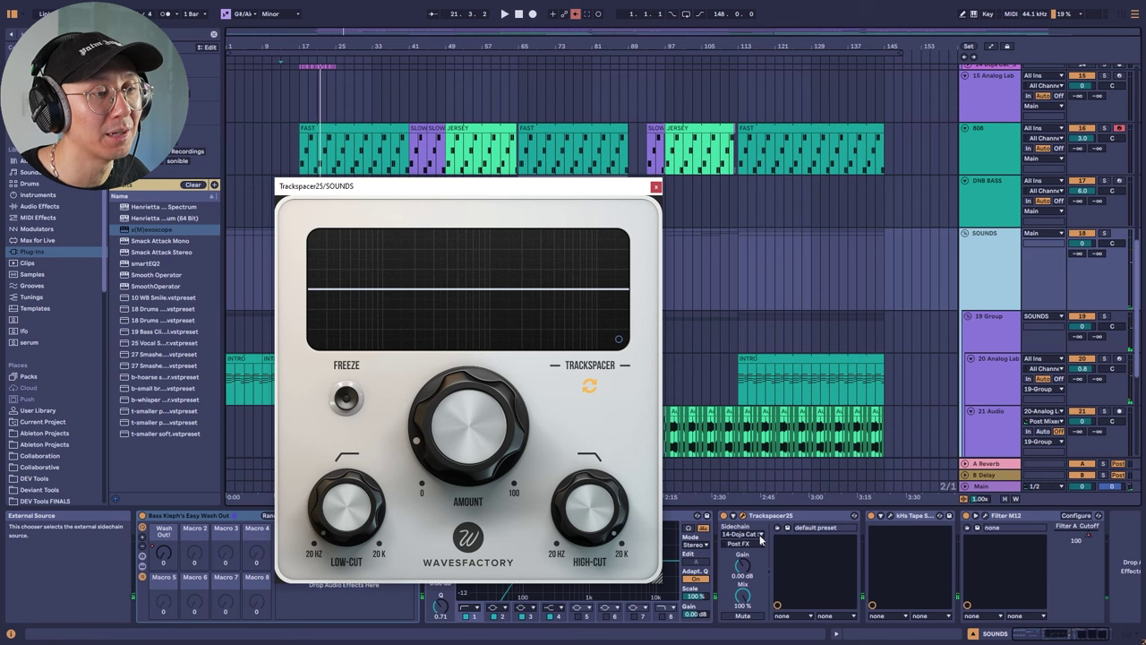
mouse_move(437, 437)
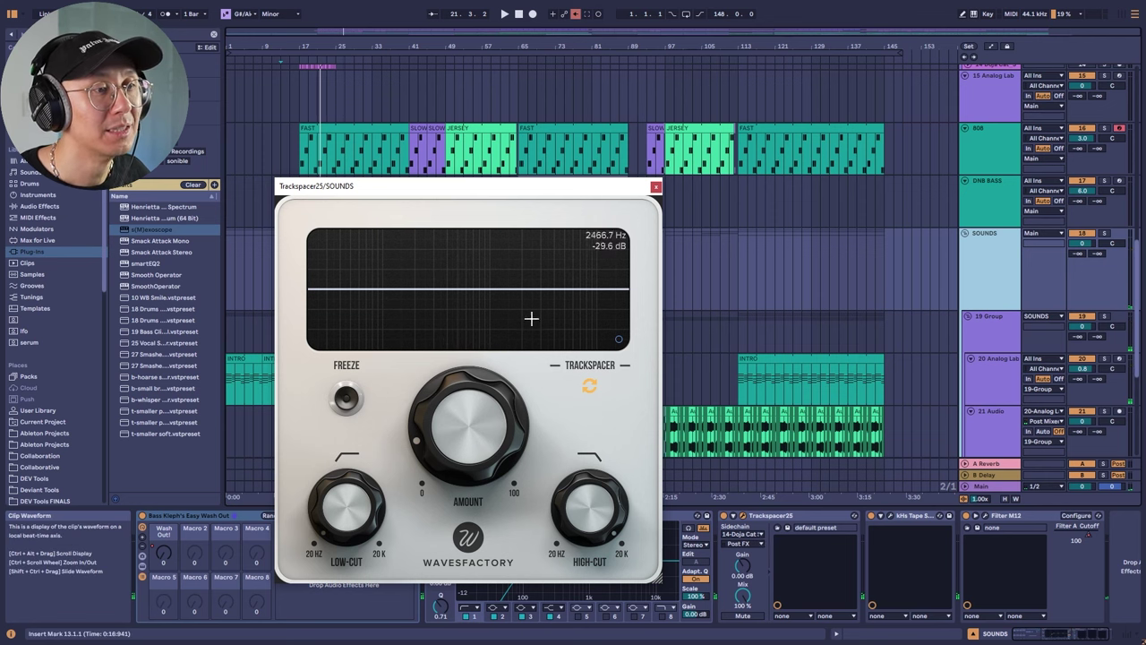
drag(589, 190, 675, 199)
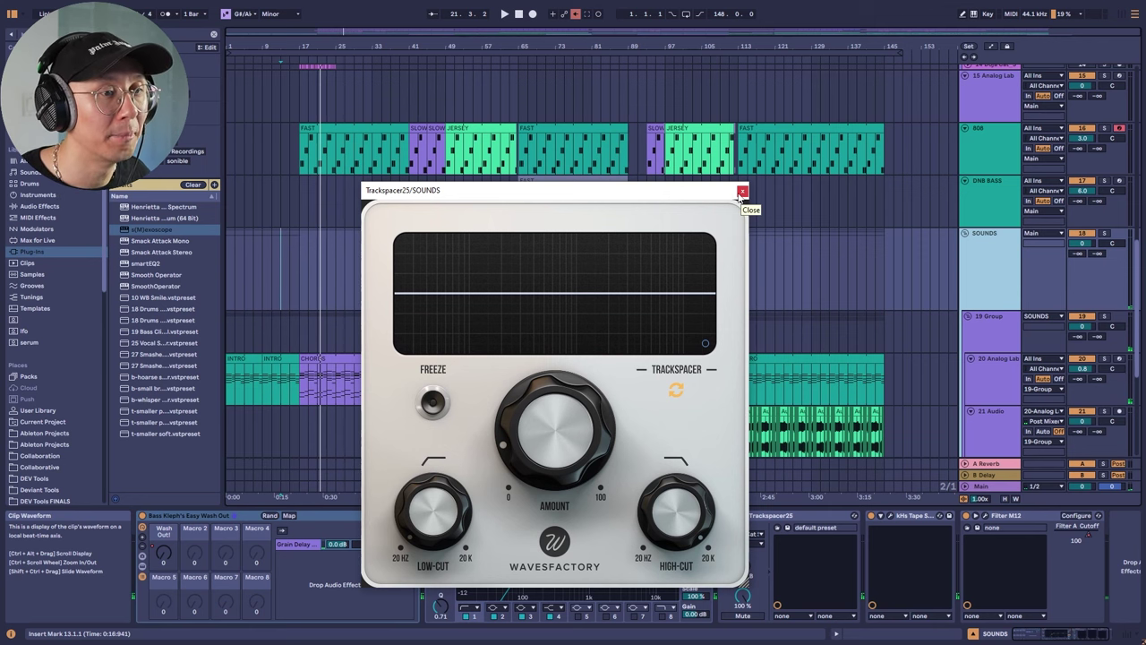
mouse_move(683, 197)
mouse_down()
mouse_move(327, 205)
mouse_move(686, 176)
mouse_up()
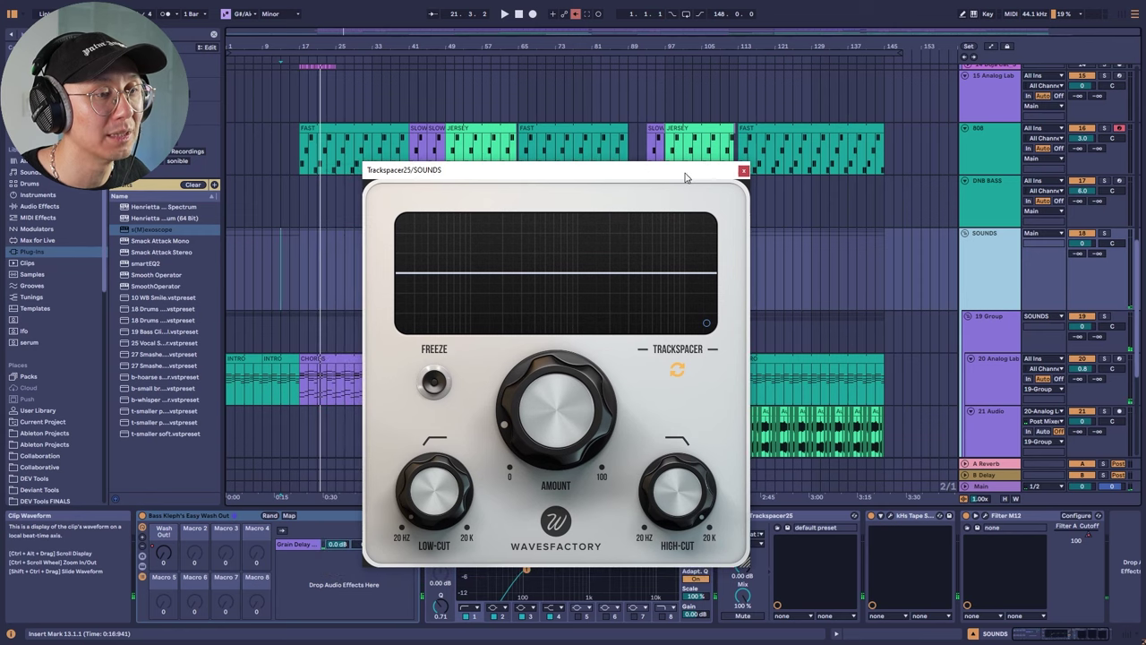
click(743, 170)
Play the mix from bar 13 and again from bar 17, and look over the drum tracks.
key(space)
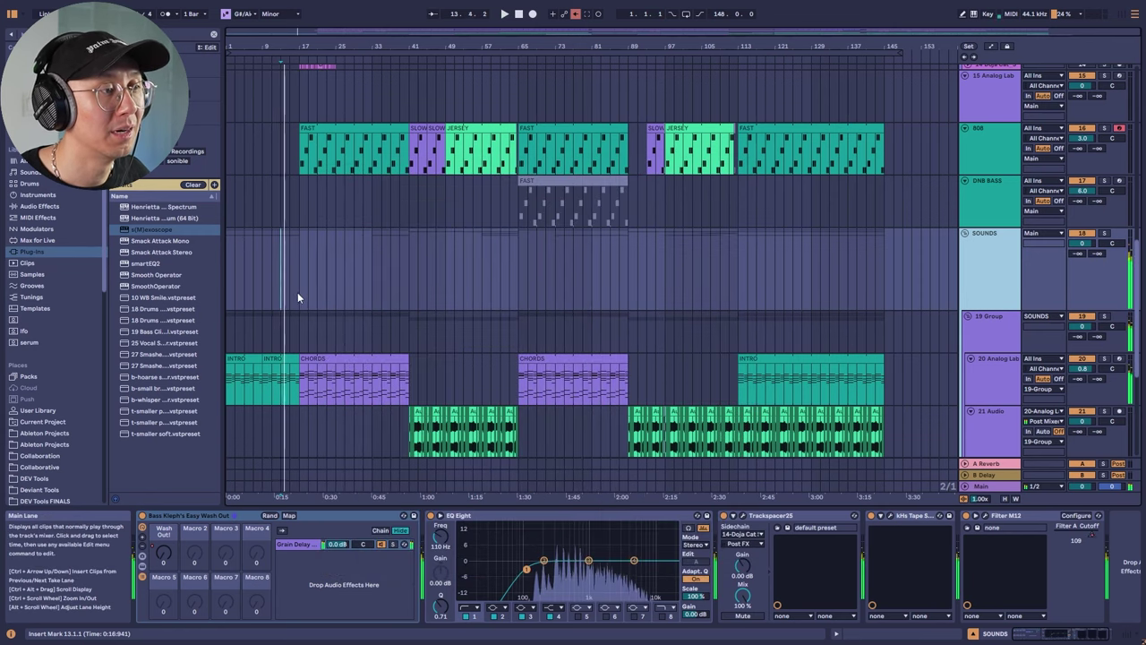
click(298, 291)
scroll(549, 311, up, 1)
scroll(550, 316, up, 12)
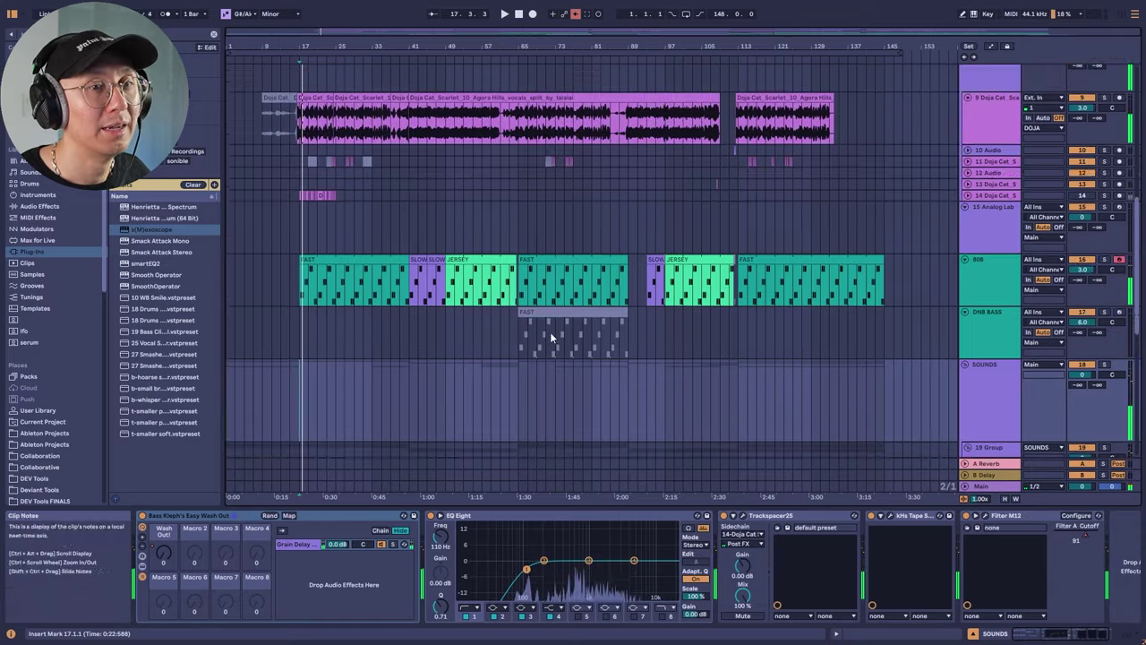
scroll(873, 327, down, 6)
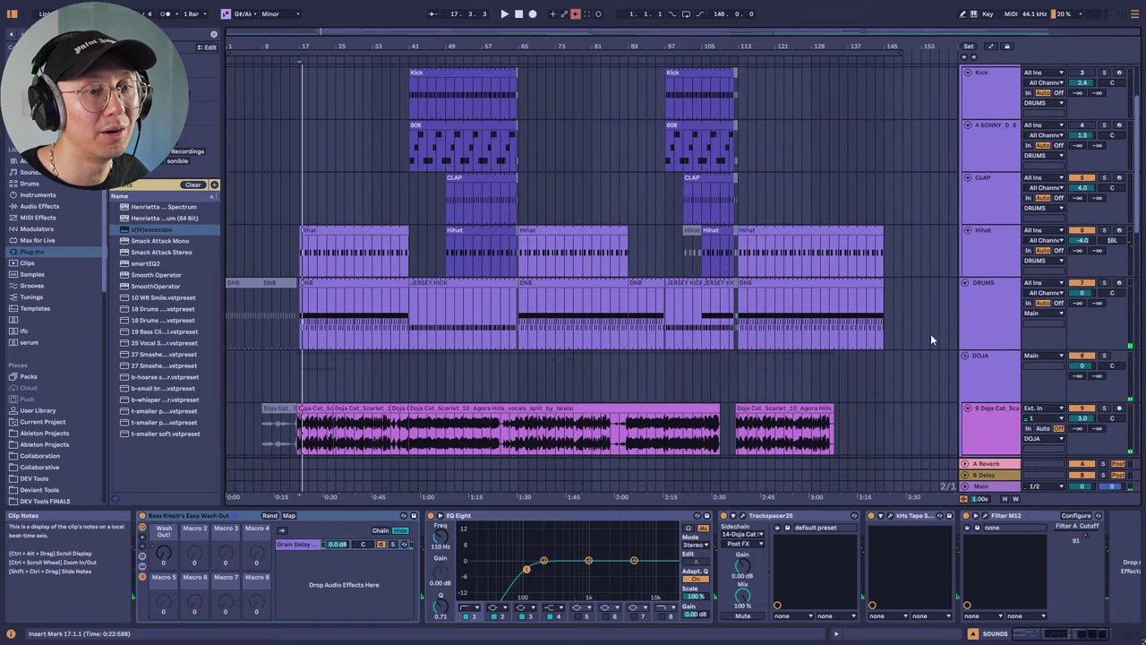
Check the devices on the drum tracks and the synthesizer split track, and fold all tracks in the arrangement.
click(994, 364)
click(990, 306)
scroll(982, 376, up, 7)
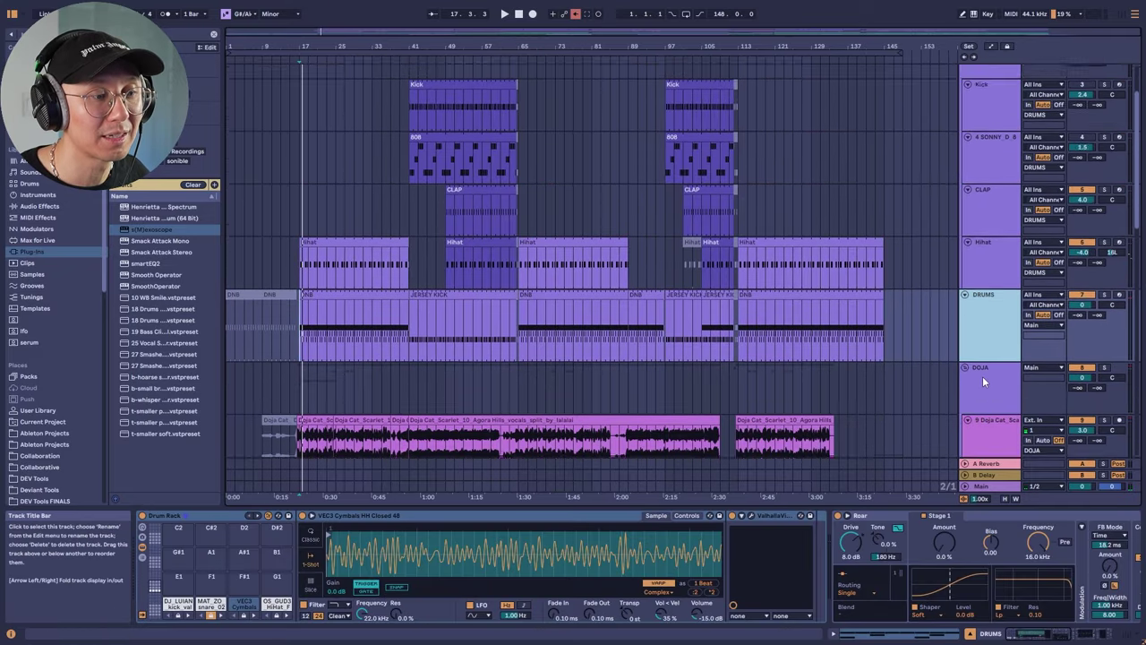
click(987, 137)
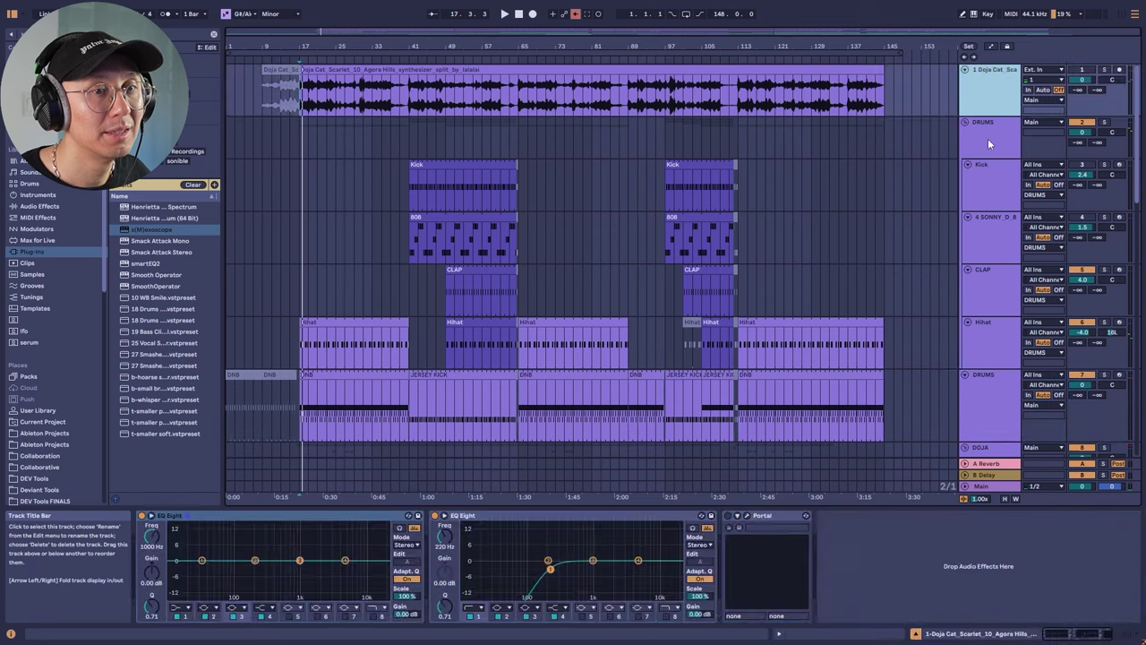
alt+click(968, 121)
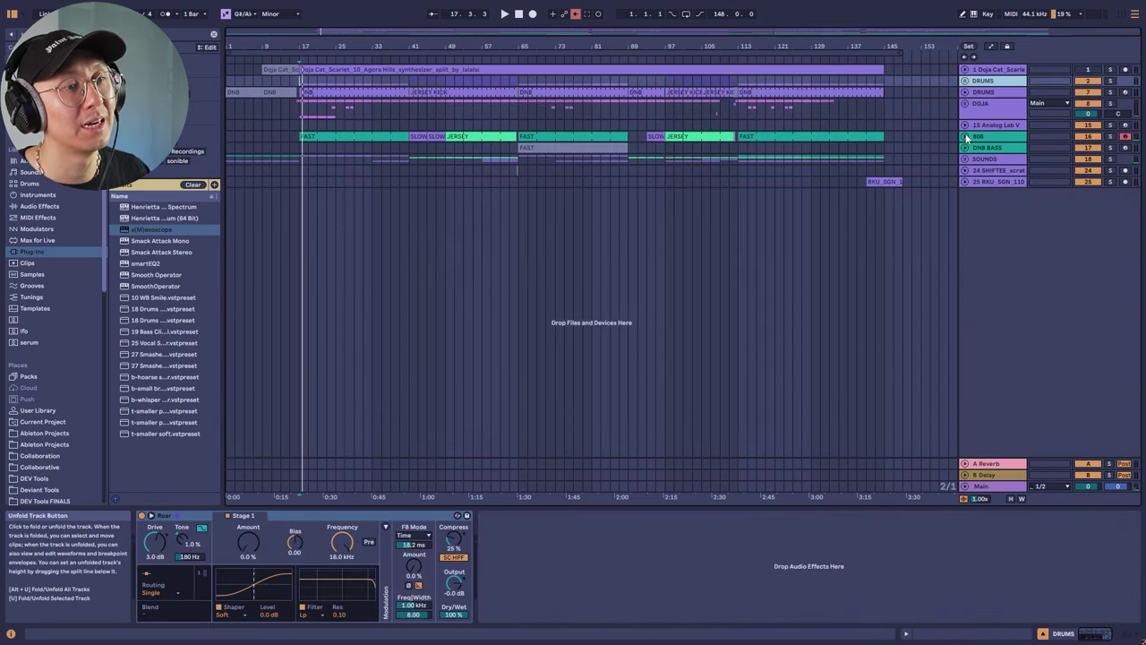
Unfold the 808 and Analog Lab V tracks and the DOJA group, and set the insert marker at bar 17 on Analog Lab V.
click(965, 136)
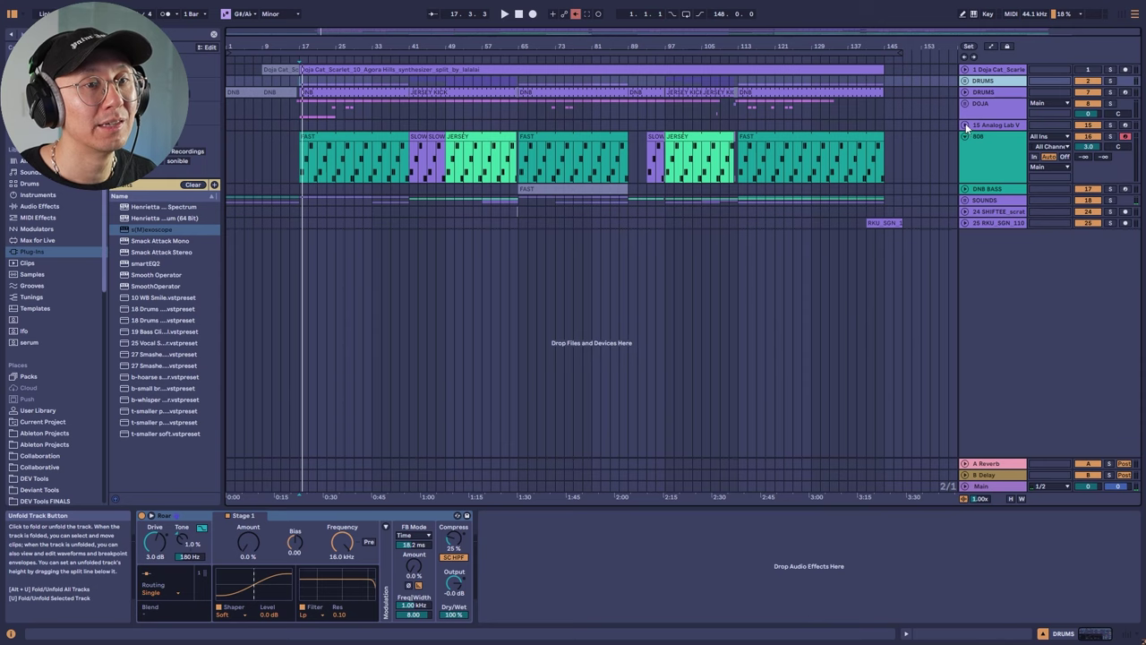
click(965, 125)
click(965, 103)
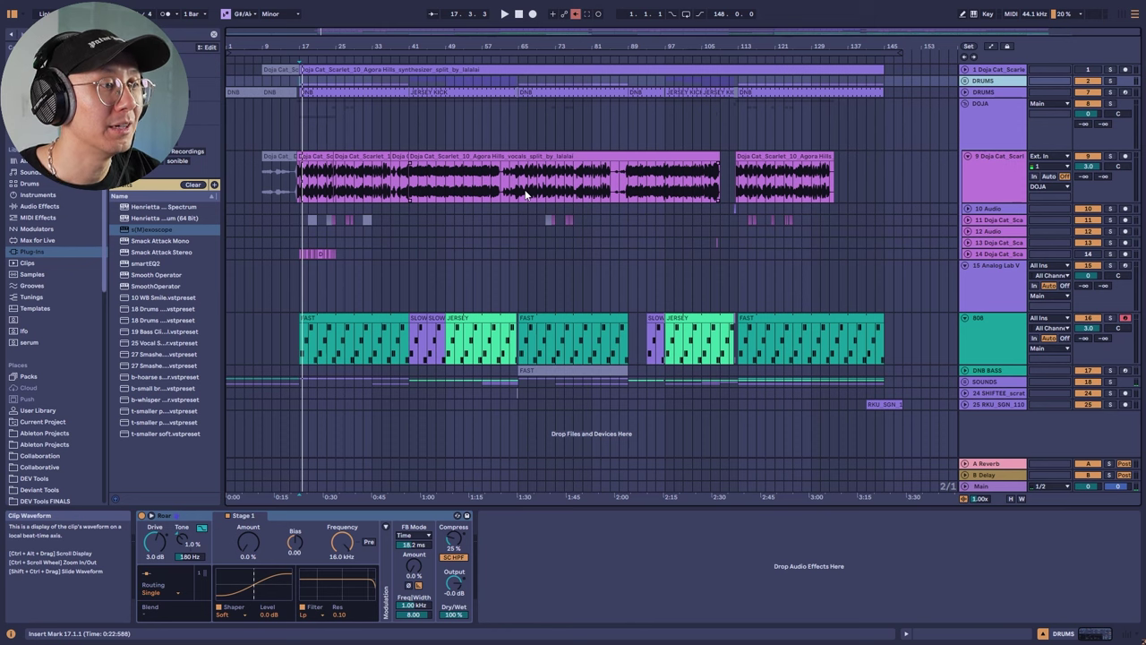
click(298, 287)
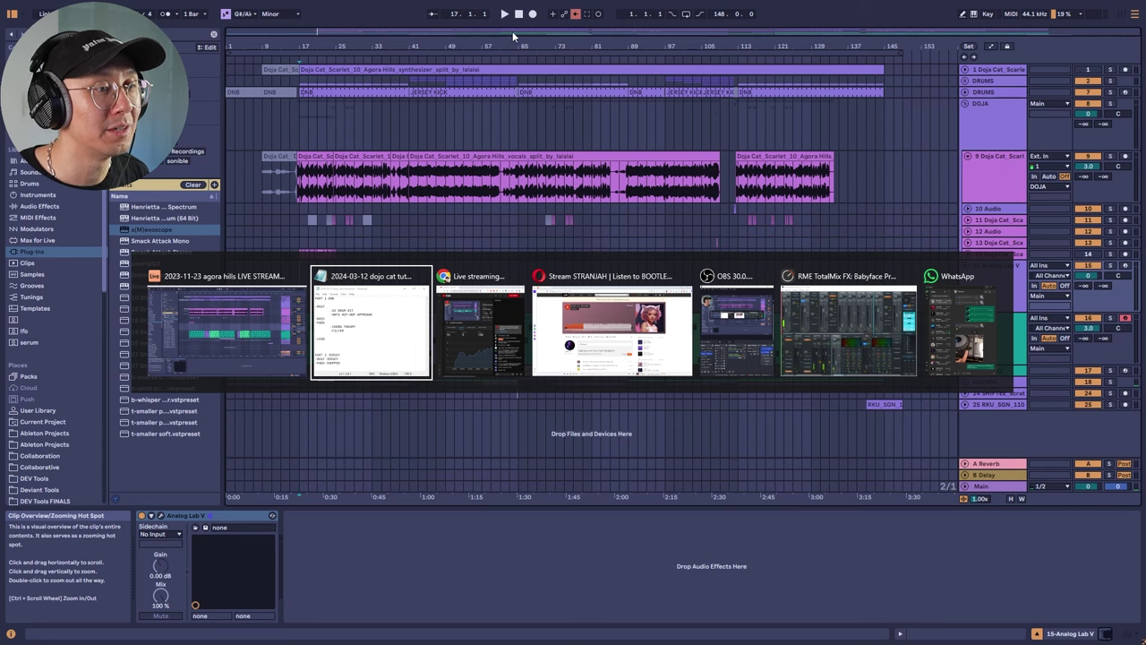
Switch to the Opera browser with the SoundCloud BOOTLEG REMIXES playlist, and bring up the Deviant Audio shop page.
key(alt+Tab)
key(alt+Tab)
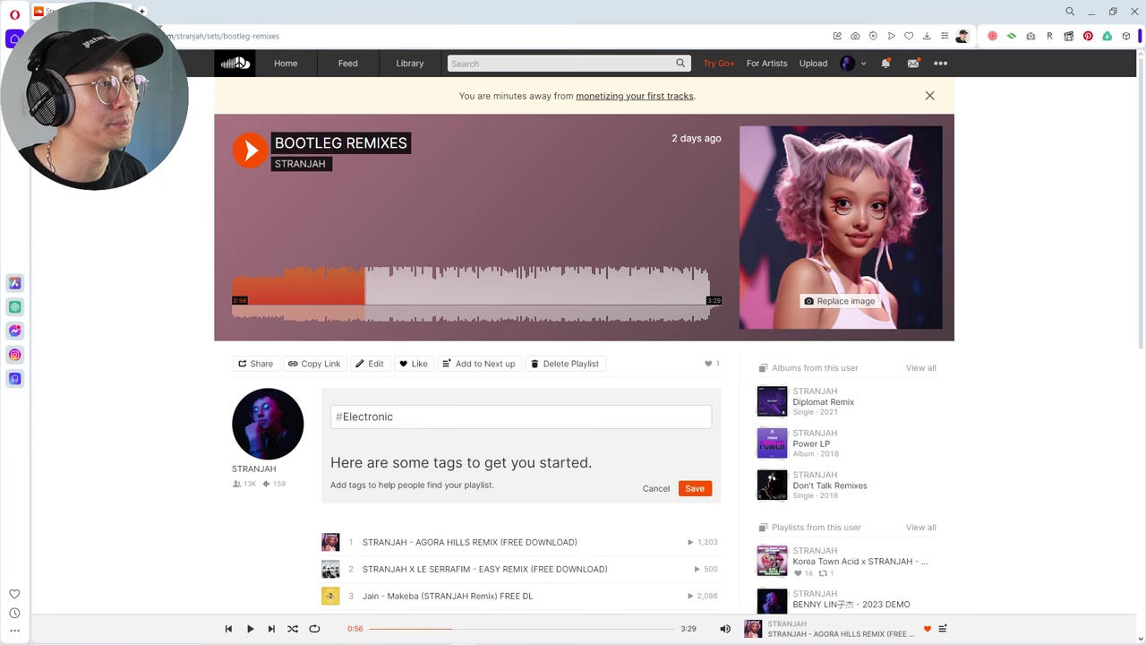
key(alt+Tab)
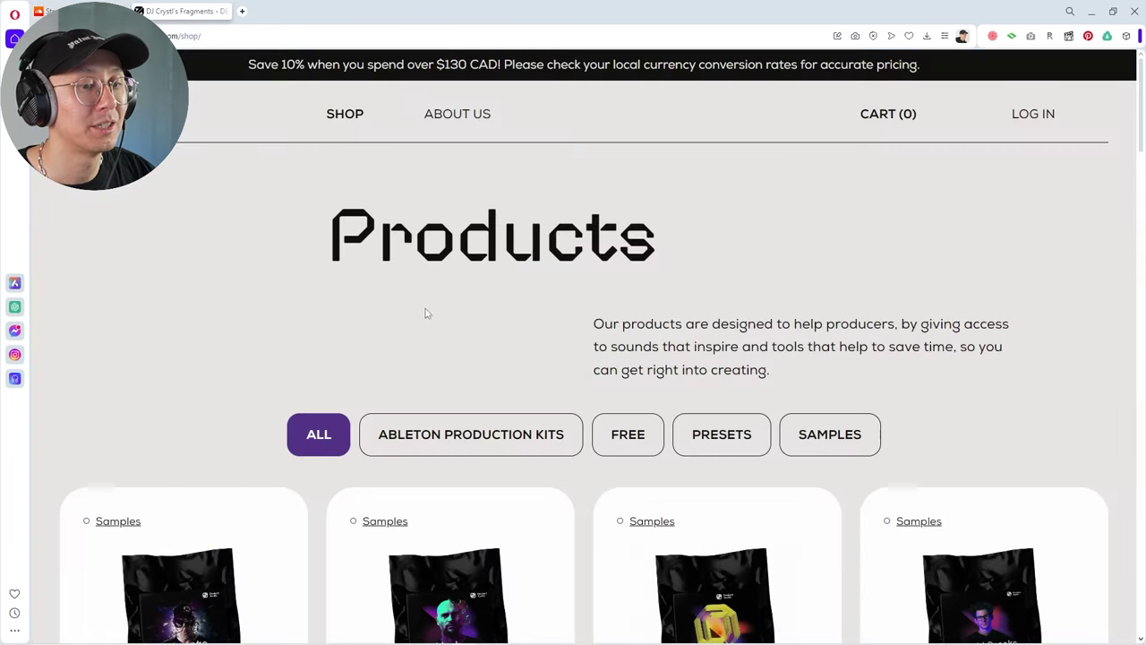
Browse the shop's products down to Jungle Kit v2.0 and Liquid Kit, and back to the Ruff & Rugged and Rollers kits.
scroll(1140, 170, down, 3)
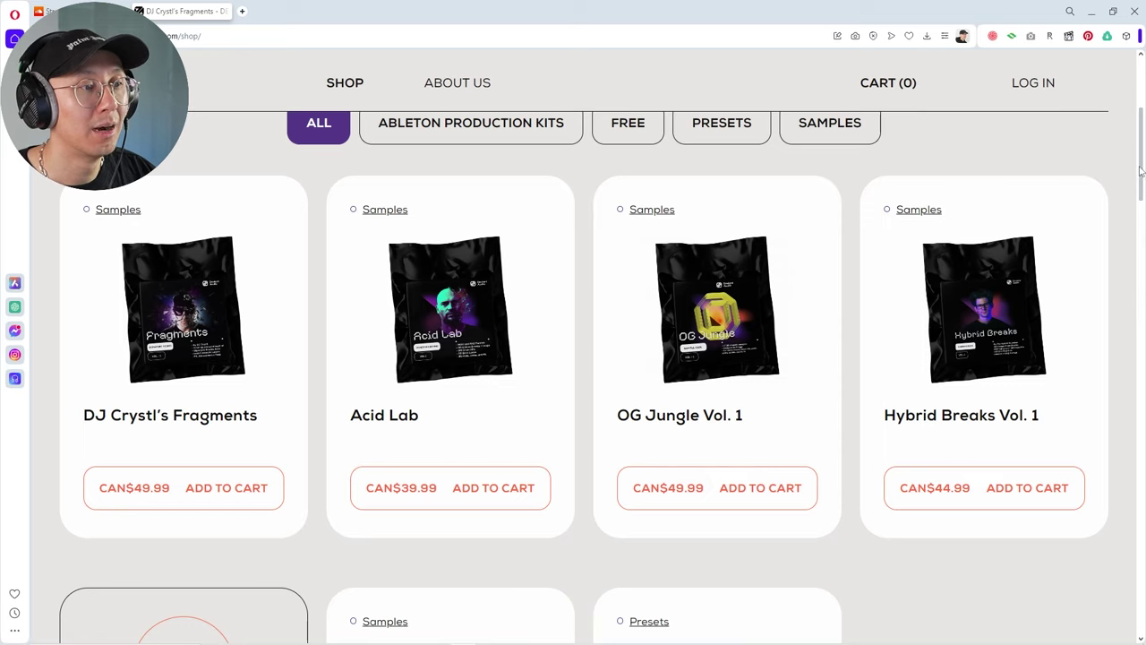
drag(1140, 170, 1130, 369)
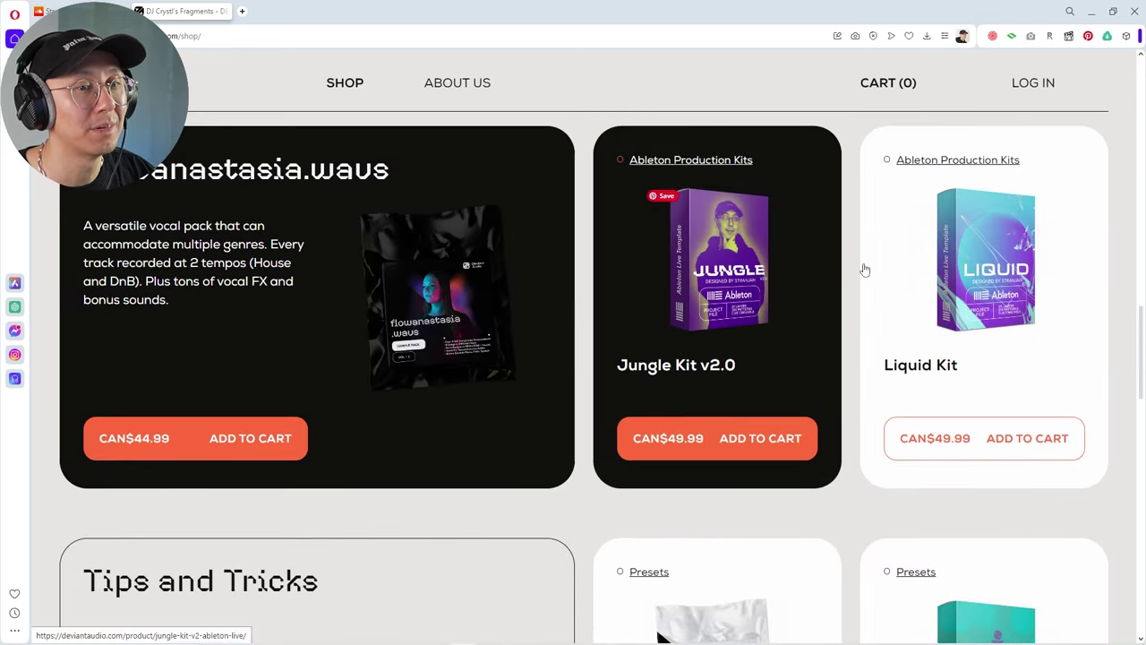
drag(1141, 327, 1140, 321)
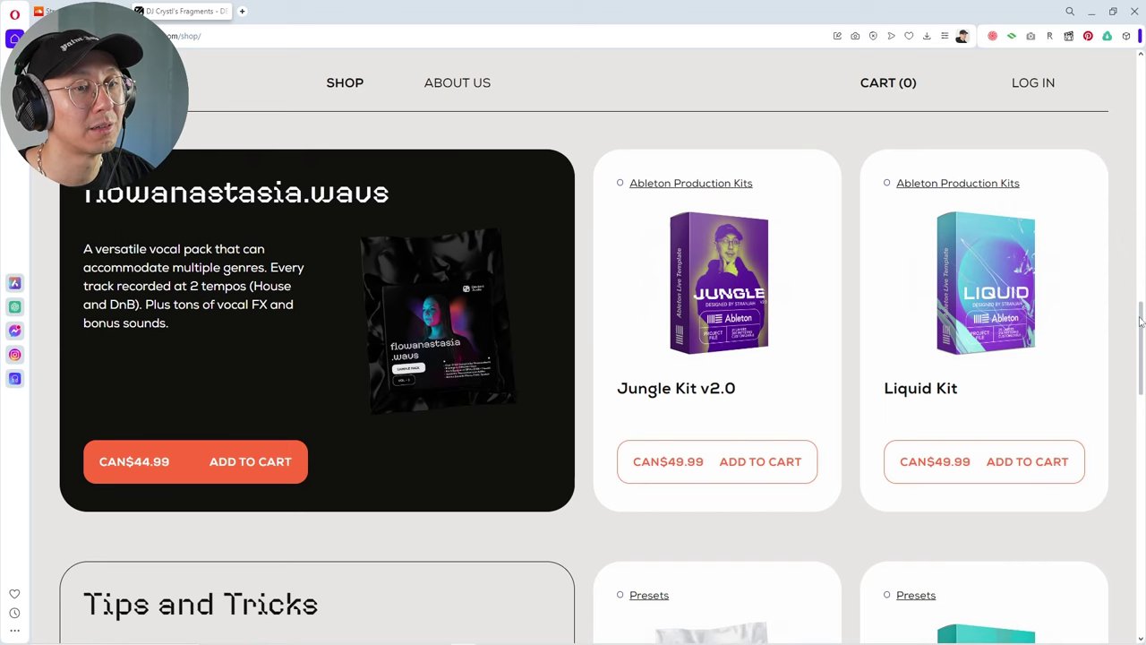
scroll(1140, 320, up, 4)
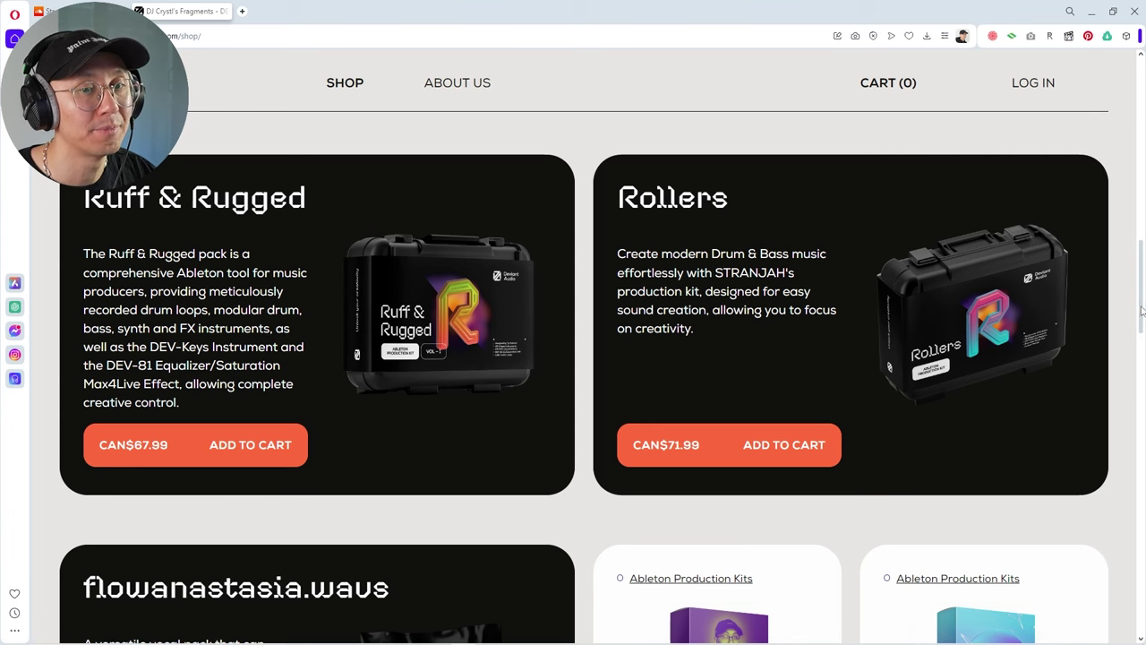
Look over the sample packs and Gnarly Vol. 1 Serum Presets in the shop, and return to the SoundCloud BOOTLEG REMIXES playlist.
drag(1142, 310, 1140, 157)
scroll(1140, 157, down, 1)
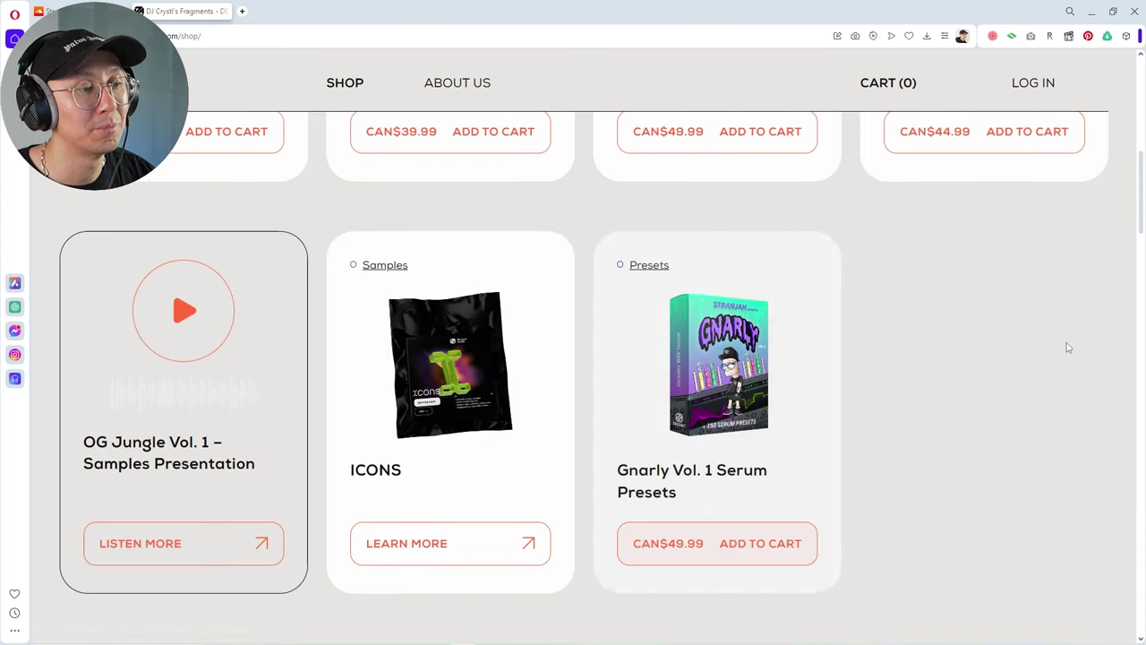
scroll(1142, 204, up, 3)
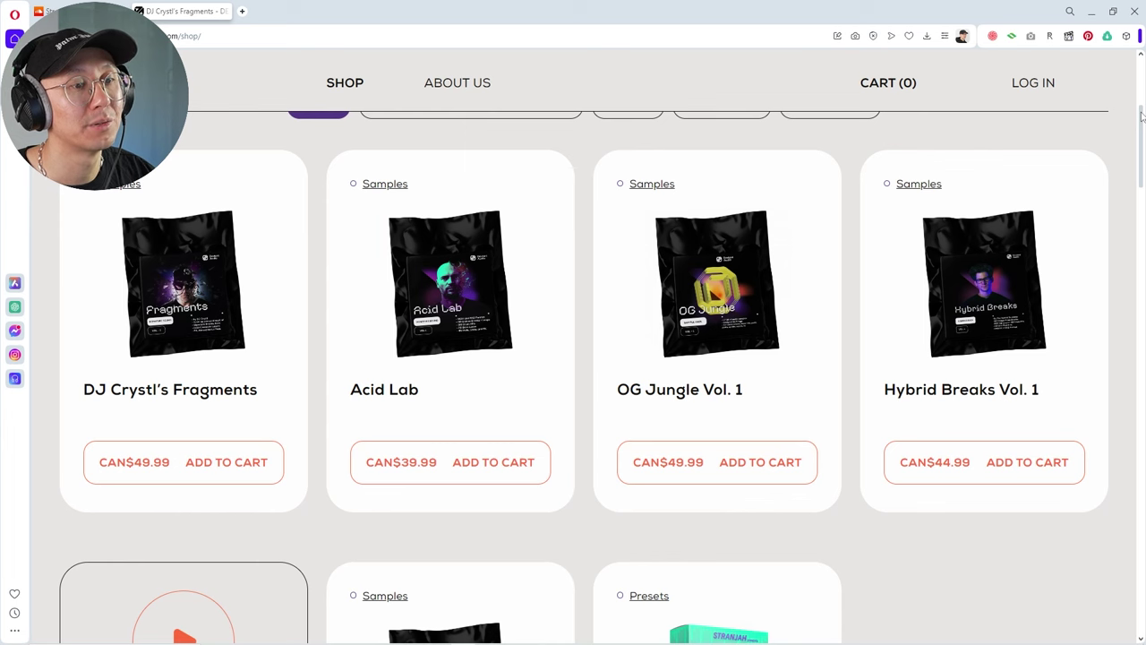
scroll(1141, 115, up, 4)
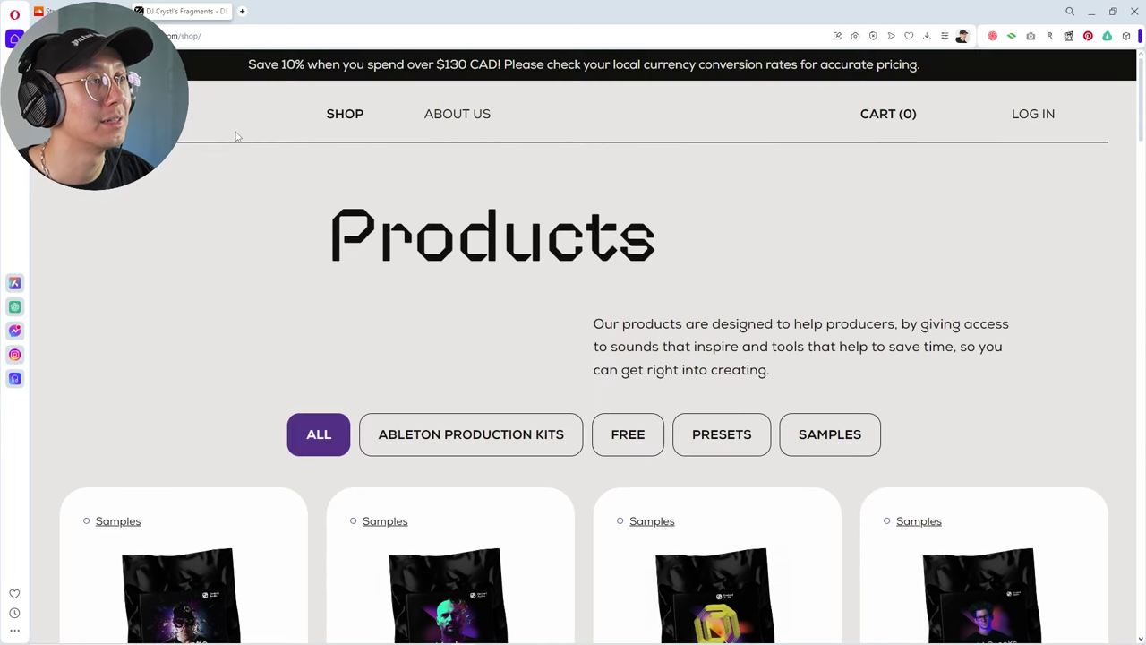
click(38, 9)
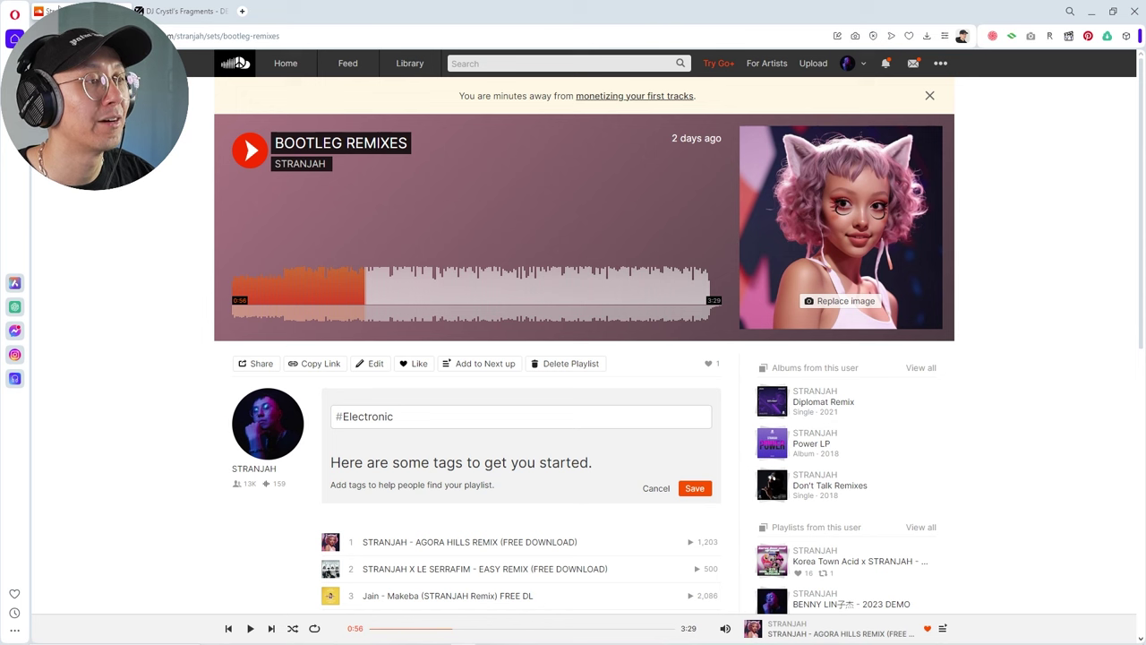